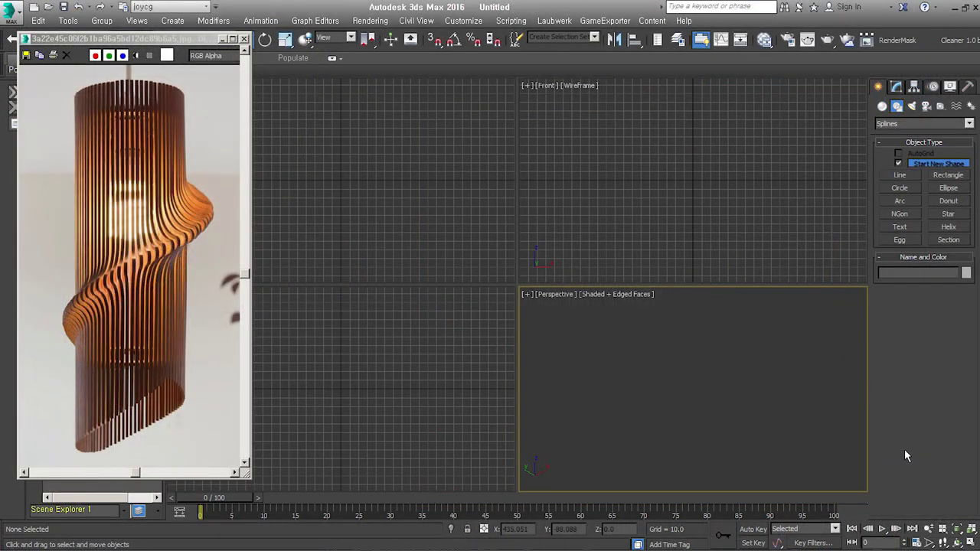
Bring the reference lamp photo window forward beside the empty scene
left_click(156, 41)
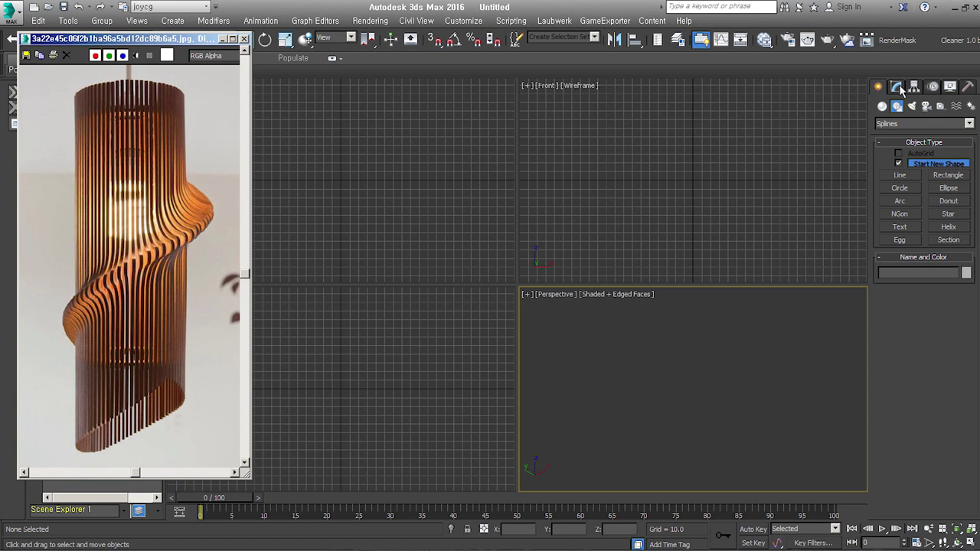
left_click(901, 89)
left_click(878, 87)
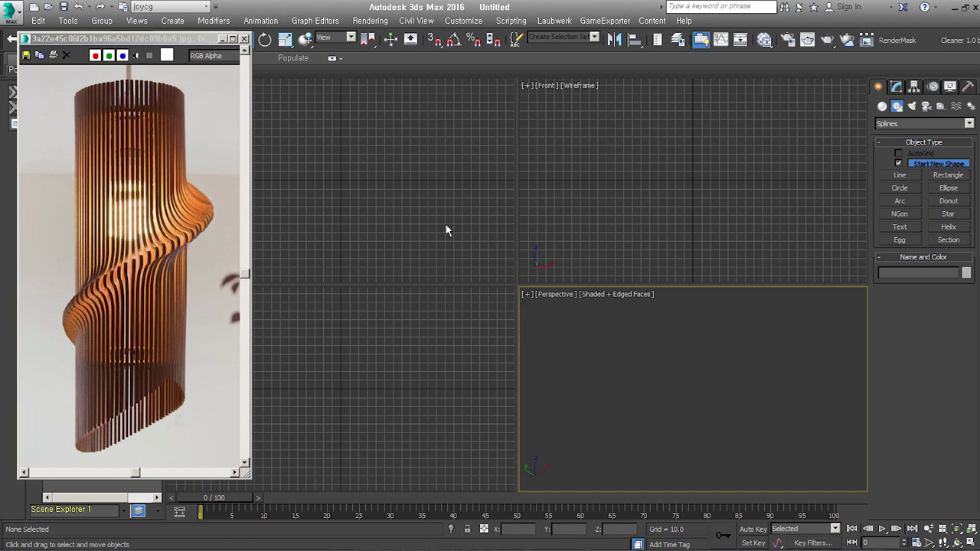
Enlarge the Perspective viewport and set the Create panel to spline shapes
left_click_drag(518, 284, 446, 174)
left_click(882, 106)
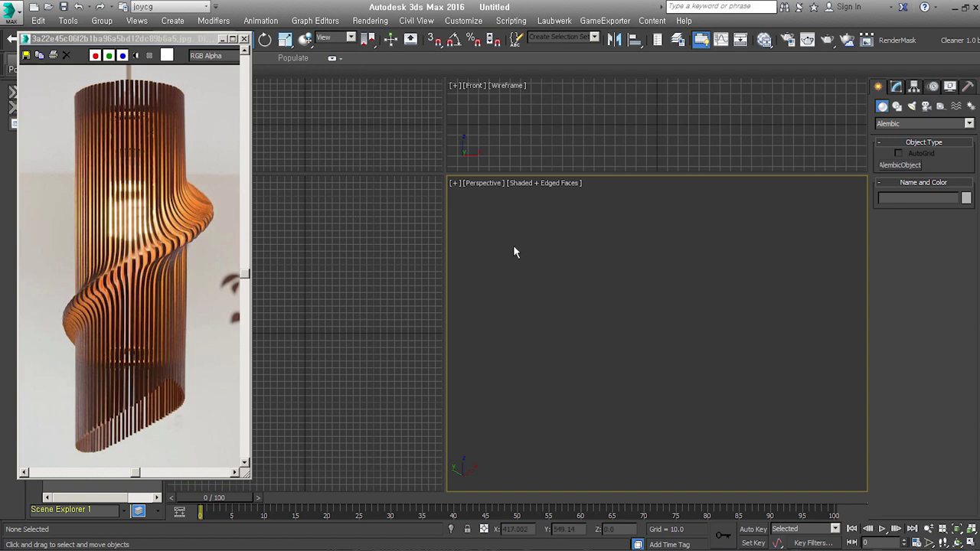
left_click(897, 106)
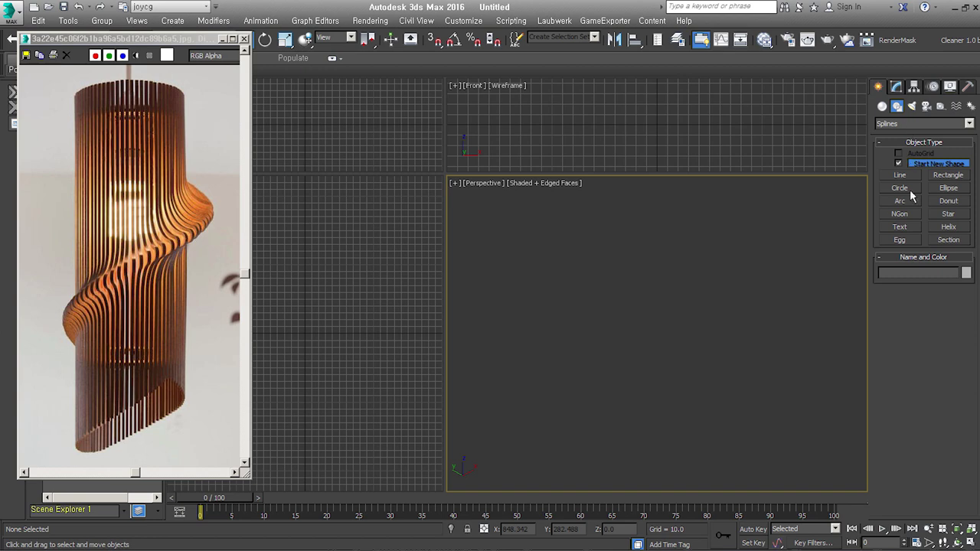
Draw a helix with Radius 1 and Radius 2 of 100 and Height 460
left_click(948, 227)
left_click_drag(655, 408, 656, 463)
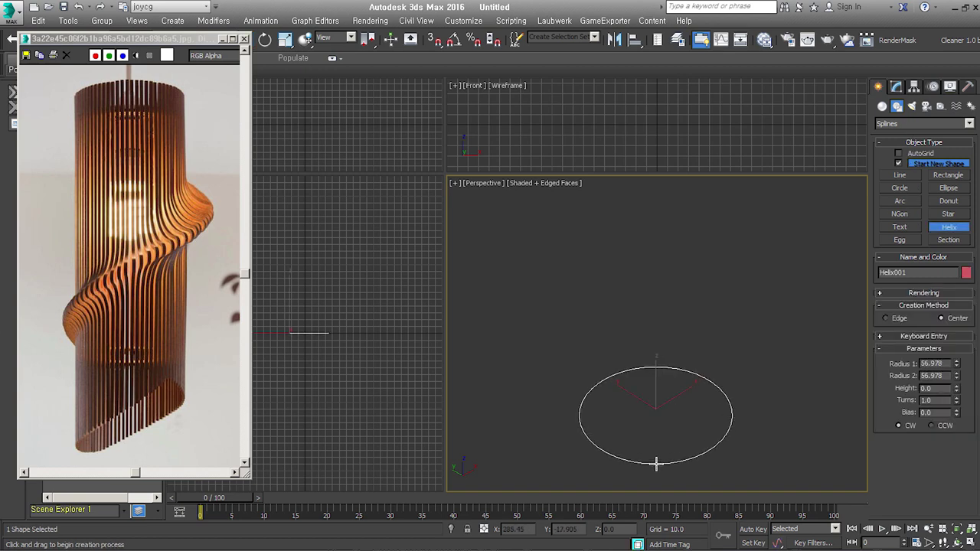
left_click(677, 249)
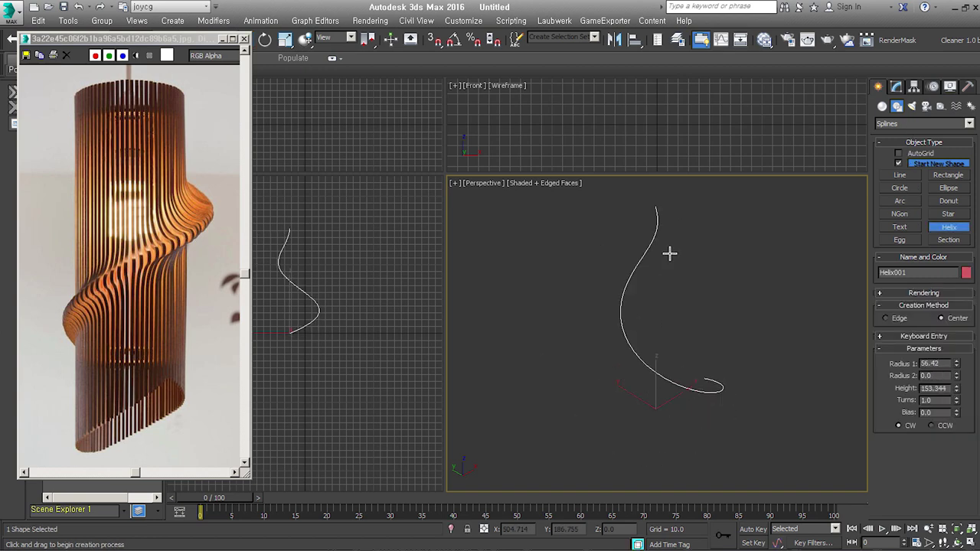
double_click(940, 363)
type("100")
key("Tab")
type("100")
key("Tab")
type("460")
key("Return")
Make the one-turn helix twist counter-clockwise (CCW)
scroll(658, 453, "down", 3)
scroll(693, 392, "down", 1)
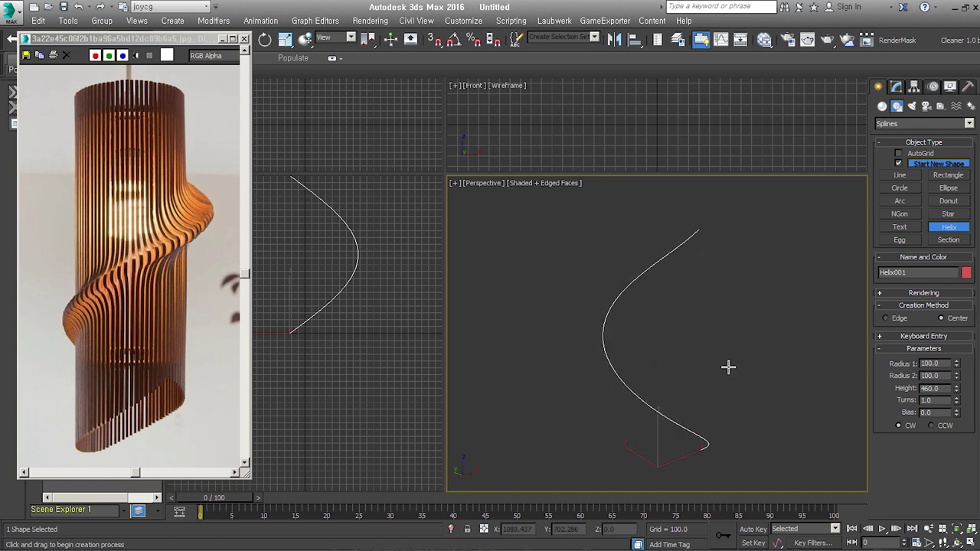
left_click(944, 429)
scroll(703, 463, "up", 2)
mouse_move(712, 496)
middle_mouse_down("alt")
mouse_move(720, 461)
mouse_move(614, 436)
middle_mouse_up("alt")
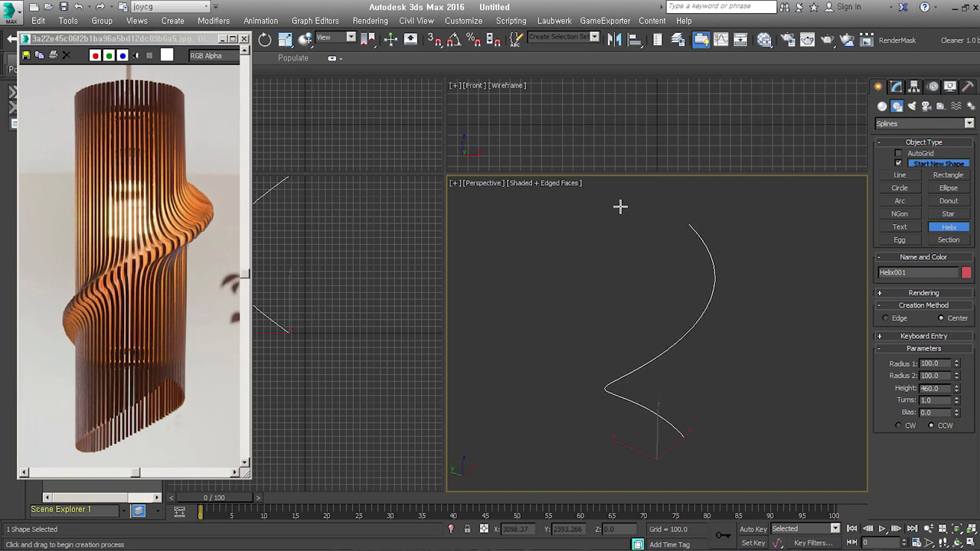
mouse_move(620, 206)
middle_mouse_down("alt")
mouse_move(781, 446)
mouse_move(770, 477)
mouse_move(761, 438)
mouse_move(773, 411)
middle_mouse_up("alt")
Convert the helix to an Editable Spline and select all its vertices
right_click(772, 404)
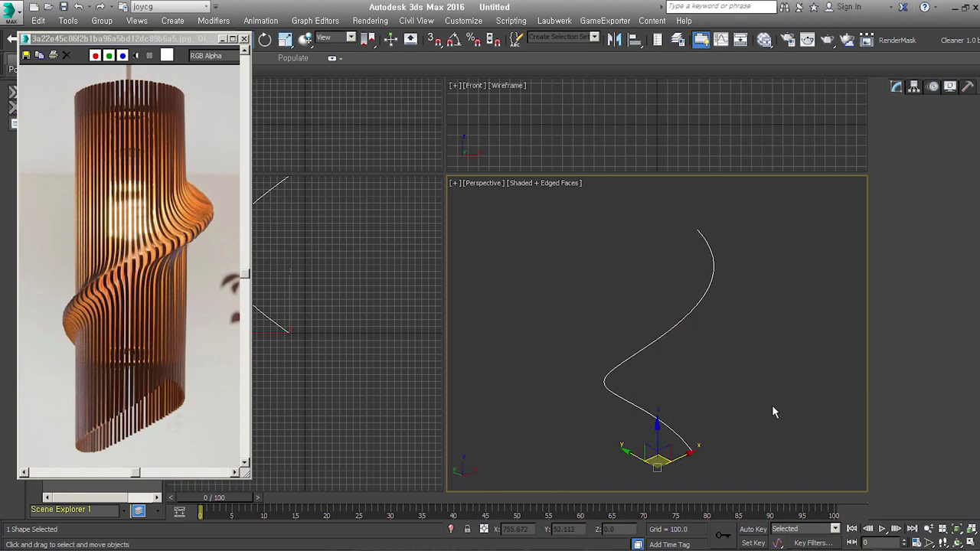
left_click(908, 366)
left_click_drag(743, 212, 578, 468)
mouse_move(772, 368)
middle_mouse_down("alt")
mouse_move(706, 458)
mouse_move(771, 412)
mouse_move(694, 240)
mouse_move(698, 288)
middle_mouse_up("alt")
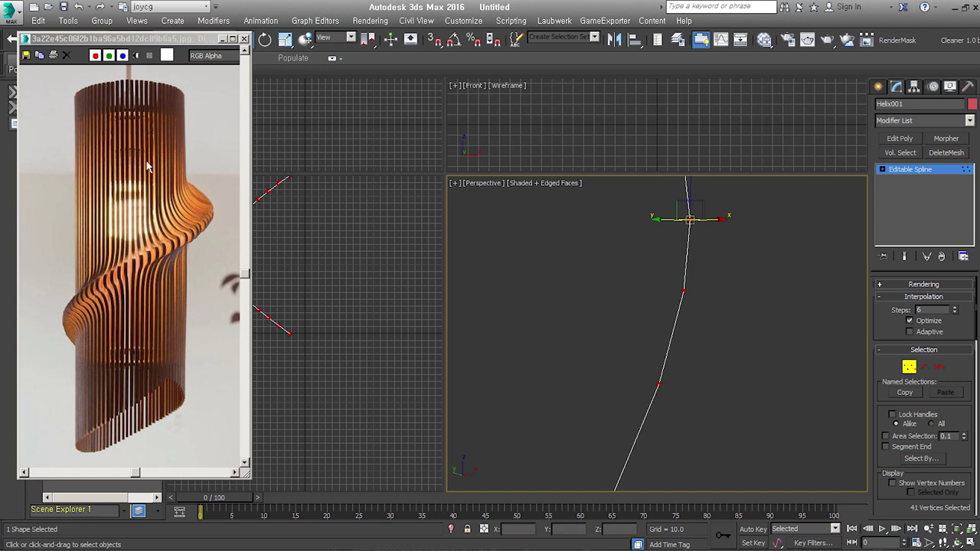
In Top view, select the helix spline and set its vertices to Curve type
scroll(807, 331, "down", 5)
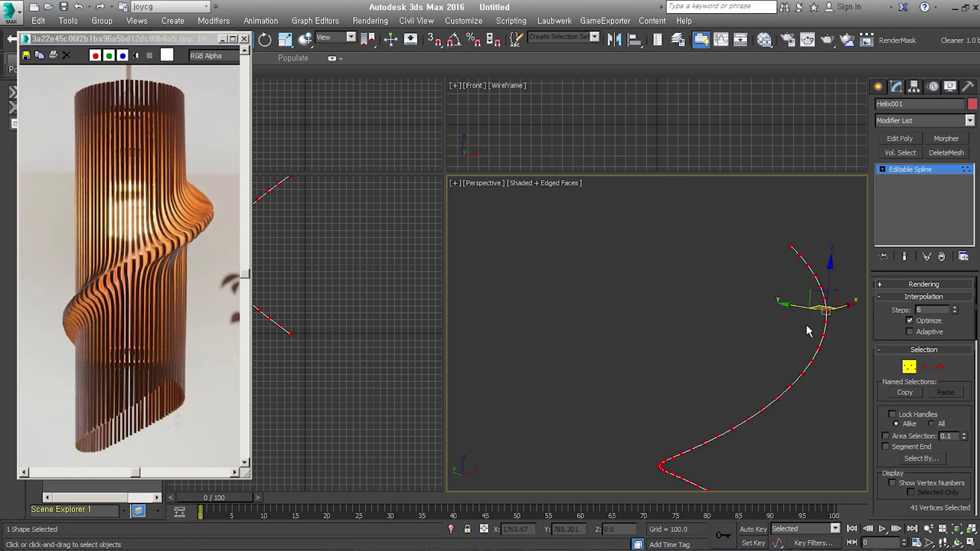
key("t")
key("z")
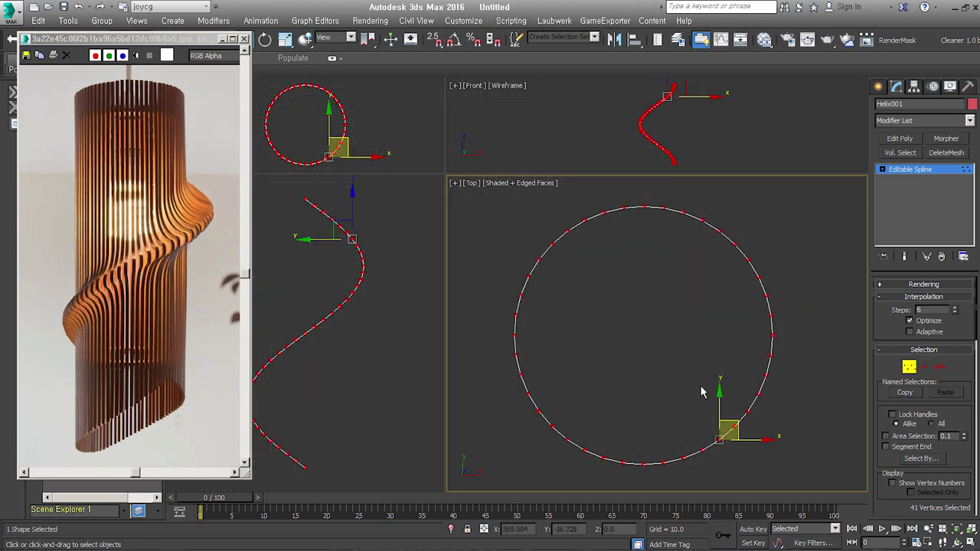
left_click_drag(447, 174, 405, 134)
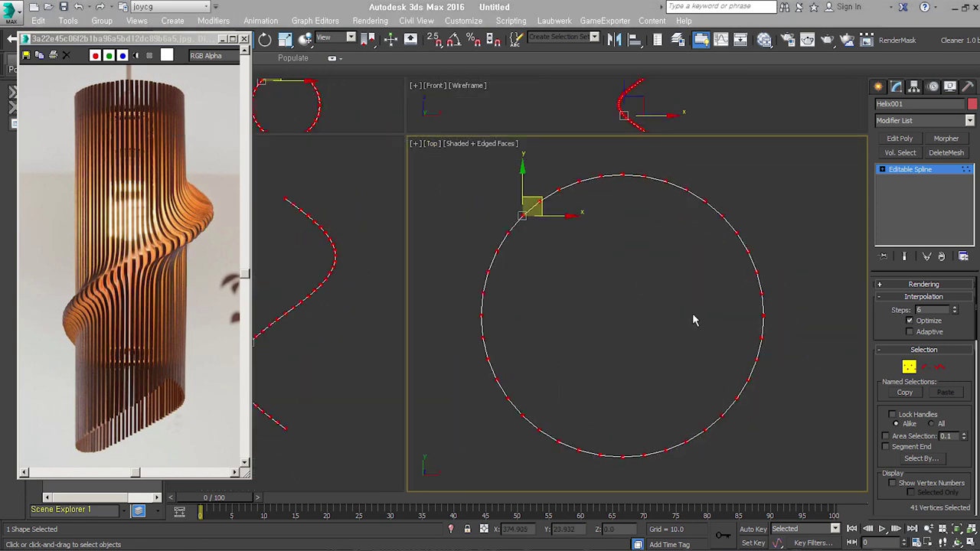
left_click(762, 335)
scroll(757, 329, "up", 5)
key("3")
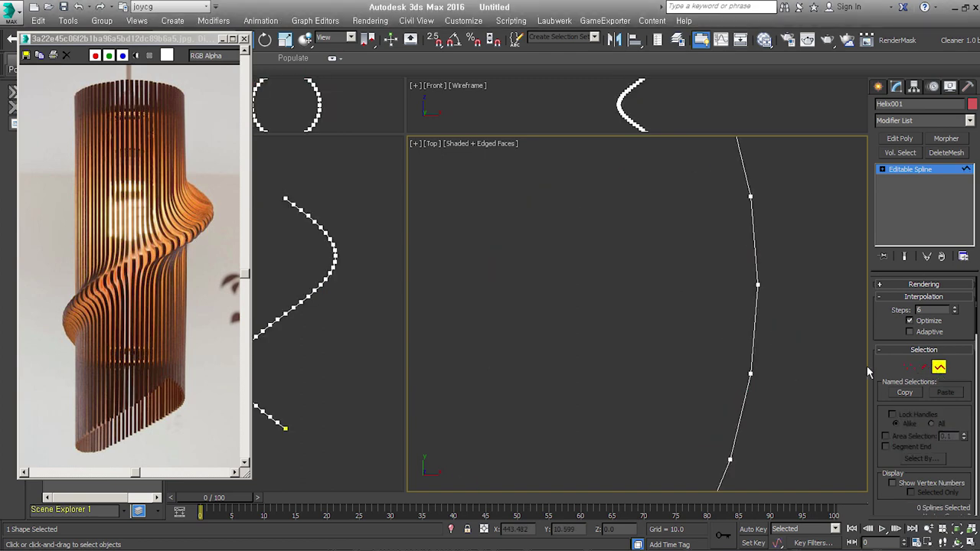
left_click(753, 320)
right_click(752, 320)
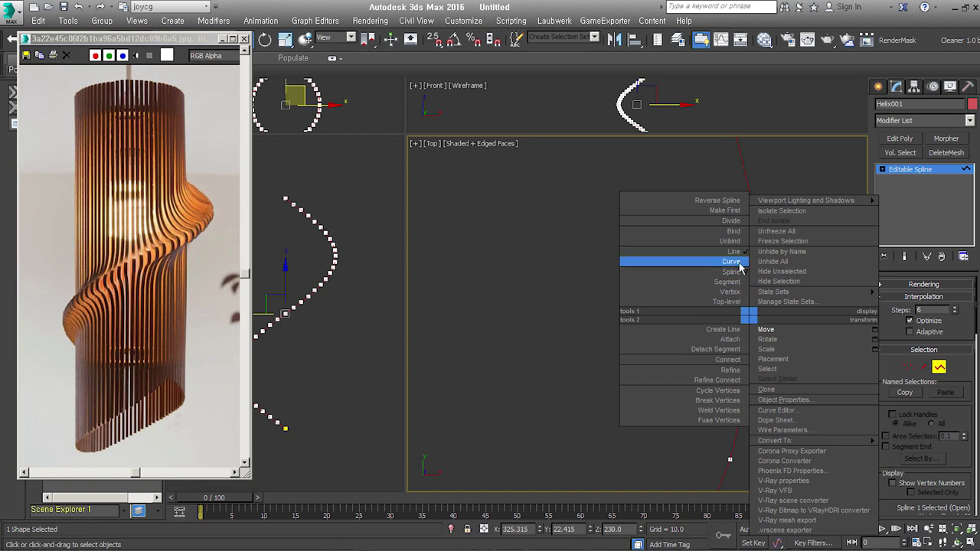
left_click(739, 259)
Divide all spline segments to get 80 segments and set Interpolation Steps to 0
left_click(923, 367)
key("ctrl+a")
scroll(895, 433, "down", 10)
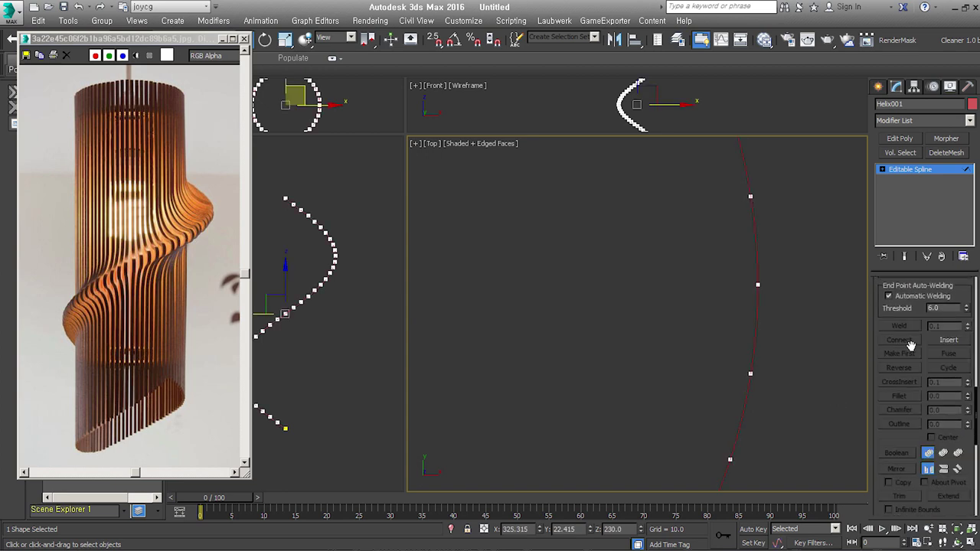
left_click(899, 444)
right_click(878, 285)
left_click(922, 341)
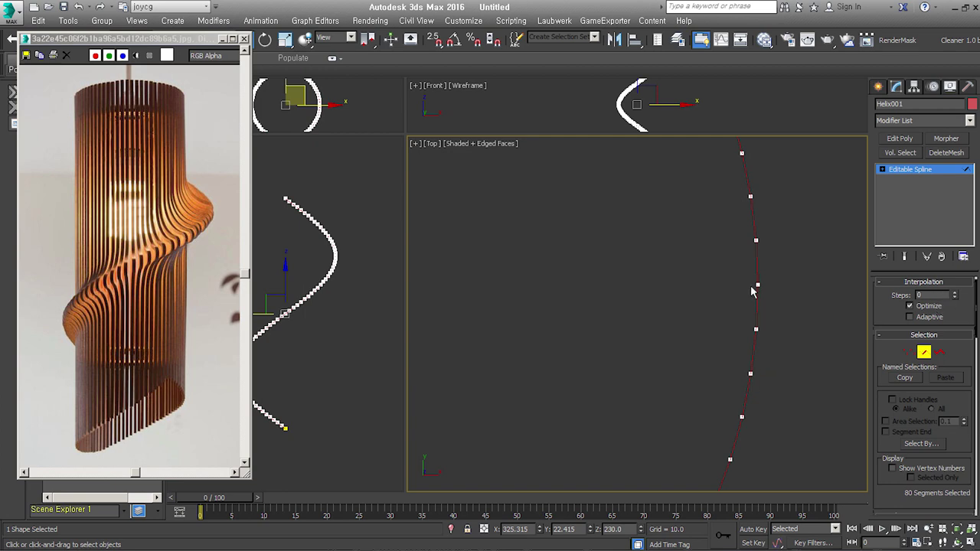
scroll(761, 359, "down", 5)
scroll(774, 344, "up", 2)
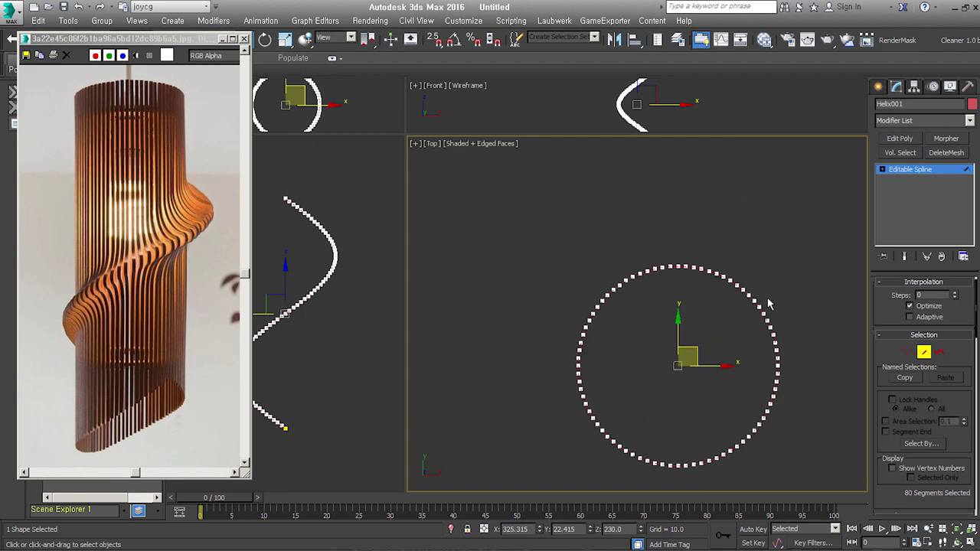
mouse_move(602, 374)
middle_mouse_down("alt")
mouse_move(732, 323)
mouse_move(758, 350)
mouse_move(730, 324)
mouse_move(692, 318)
middle_mouse_up("alt")
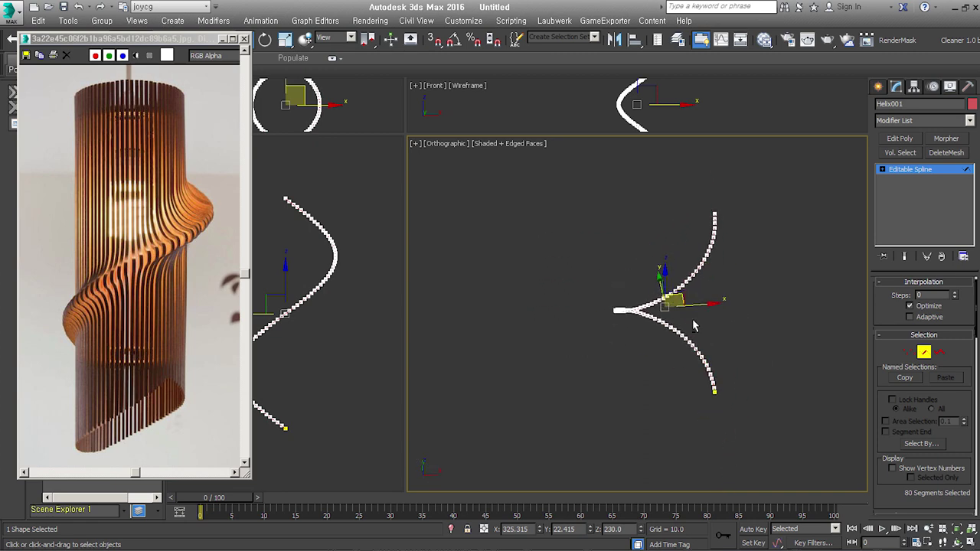
Extrude the helix into a ribbon with Amount 175
key("ctrl+b")
key("shift+e")
left_click_drag(958, 300, 959, 268)
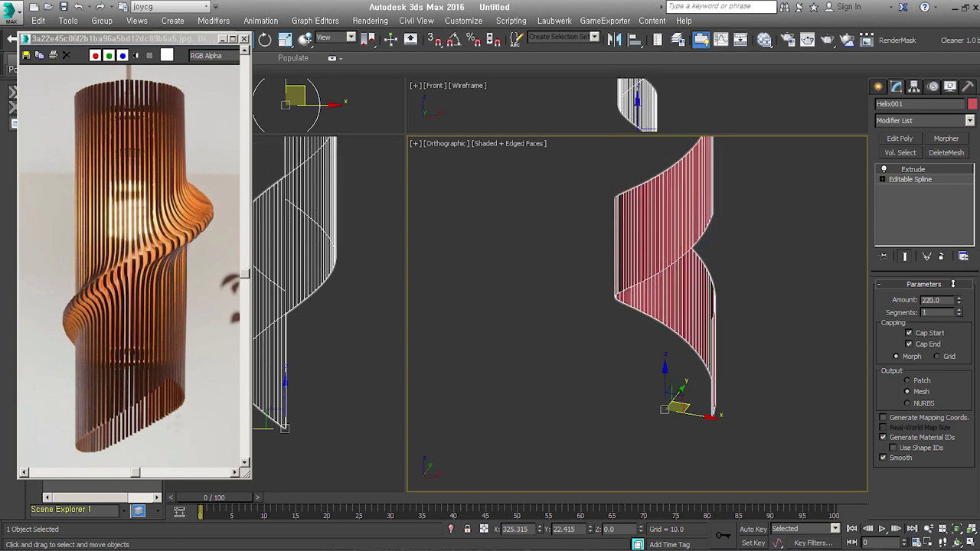
mouse_move(727, 358)
middle_mouse_down("alt")
mouse_move(798, 379)
mouse_move(764, 400)
middle_mouse_up("alt")
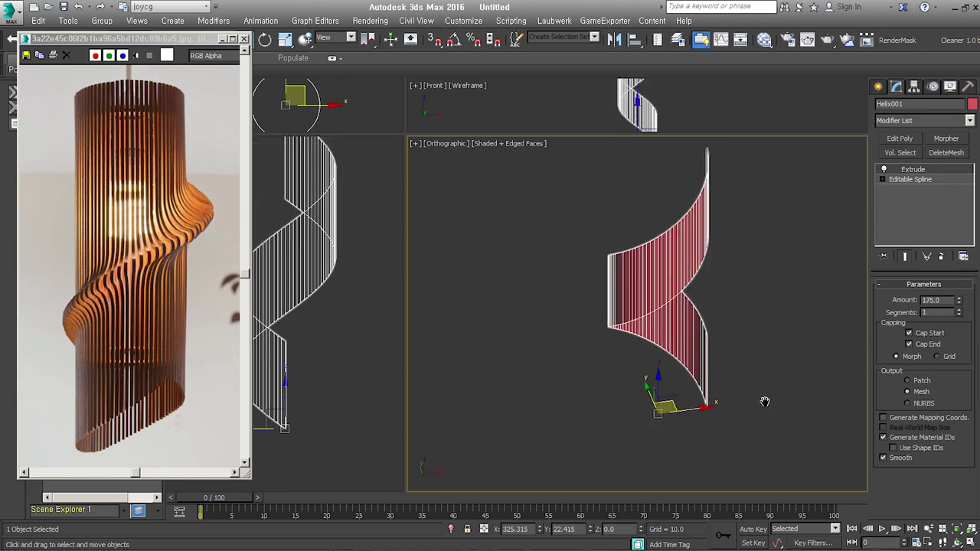
Convert the ribbon to Editable Poly and loop-select its top border edges
key("alt+c")
key("2")
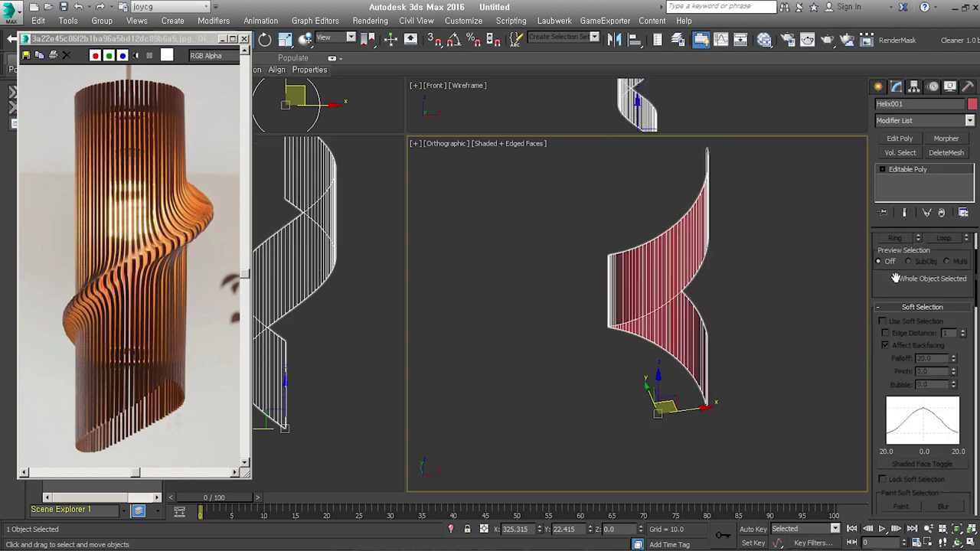
scroll(656, 236, "up", 5)
left_click(686, 199)
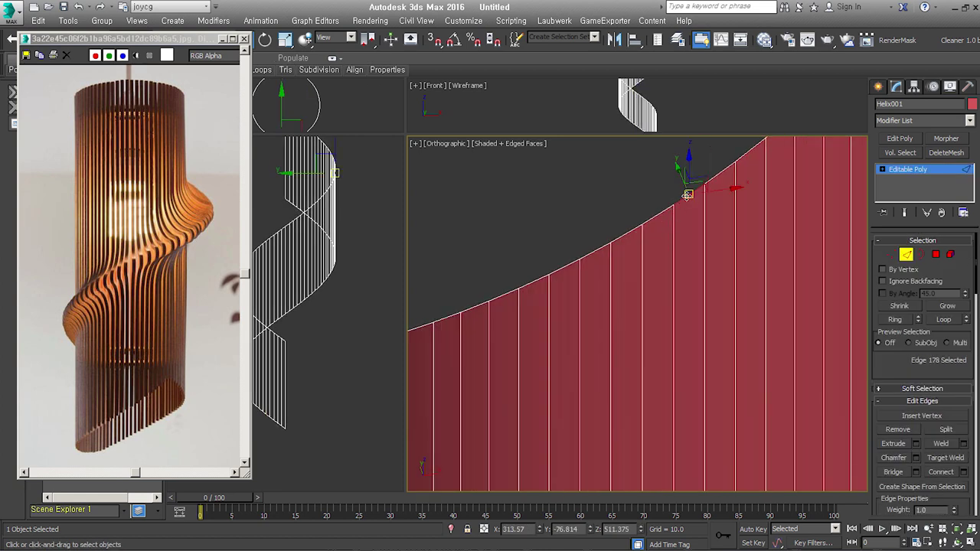
key("alt+l")
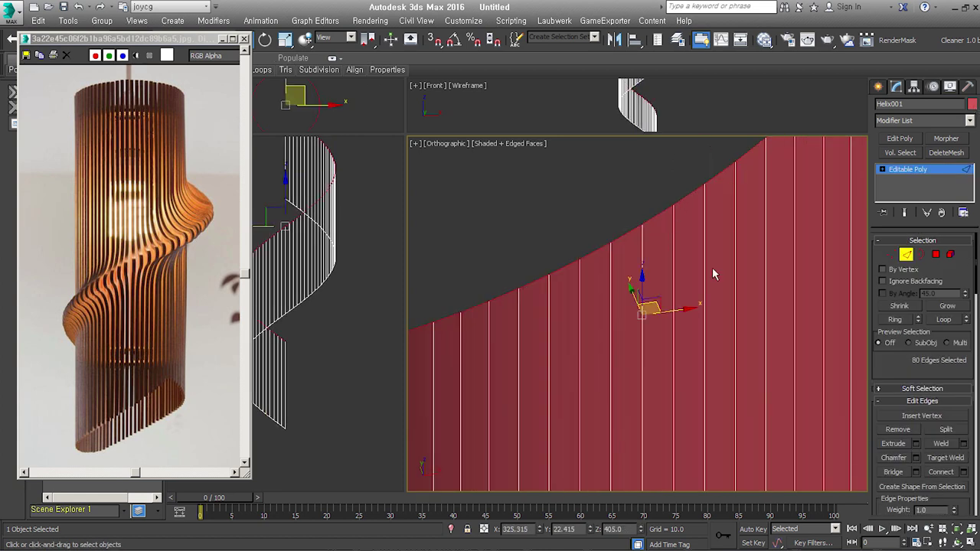
scroll(713, 274, "down", 5)
middle_click_drag(712, 274, 720, 354, "alt")
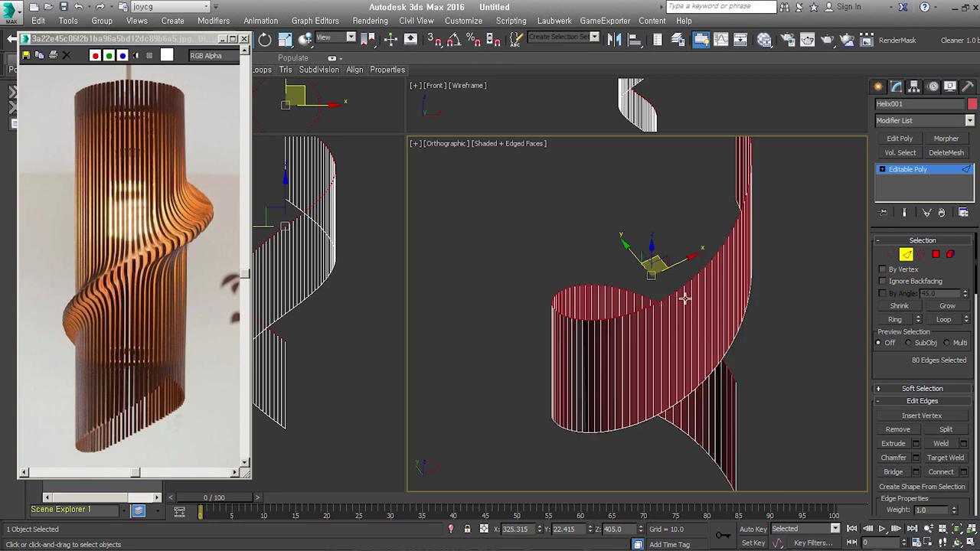
Set the object colour to grey and make the top border planar in Z
left_click(972, 104)
left_click(545, 312)
left_click(674, 354)
mouse_move(673, 354)
middle_mouse_down("alt")
mouse_move(678, 332)
mouse_move(740, 327)
mouse_move(628, 338)
mouse_move(667, 323)
middle_mouse_up("alt")
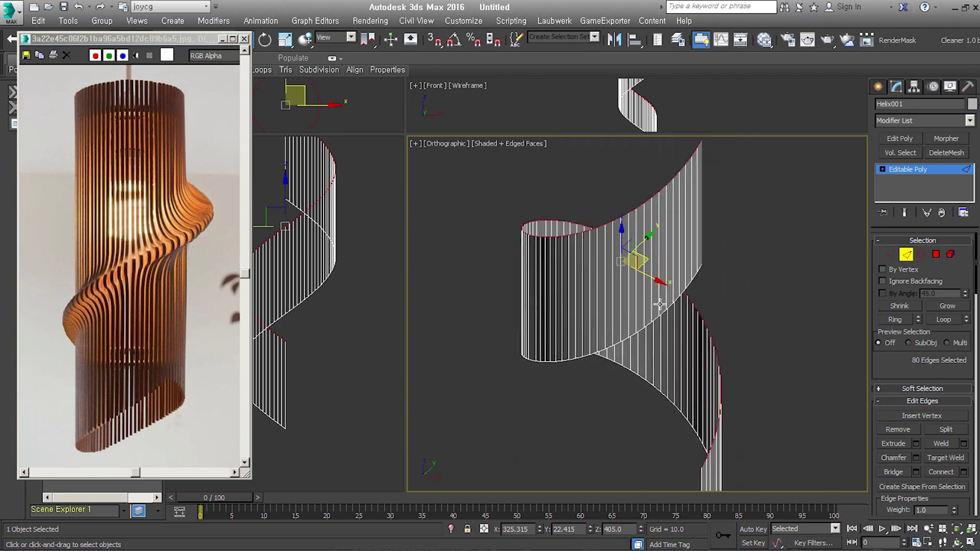
scroll(666, 323, "down", 3)
left_click_drag(882, 371, 891, 110)
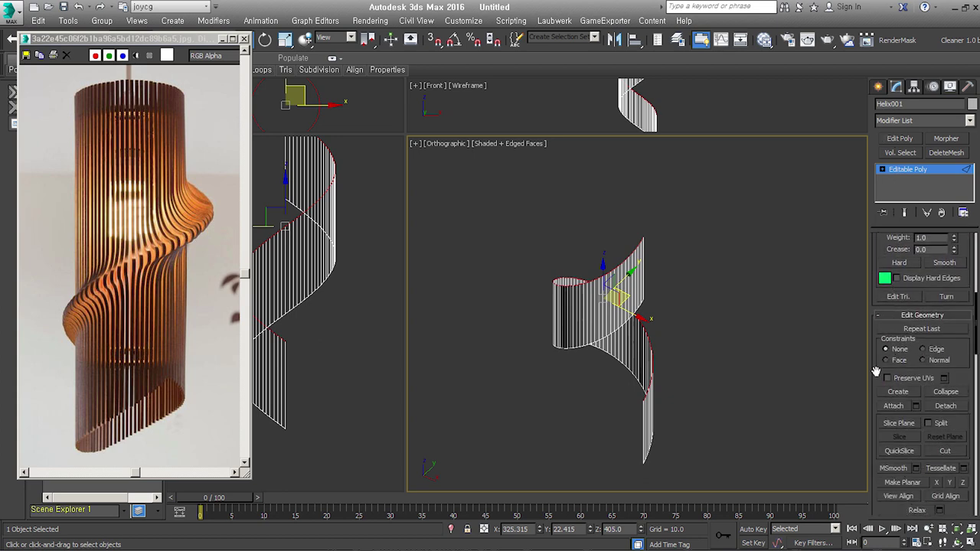
scroll(884, 364, "down", 5)
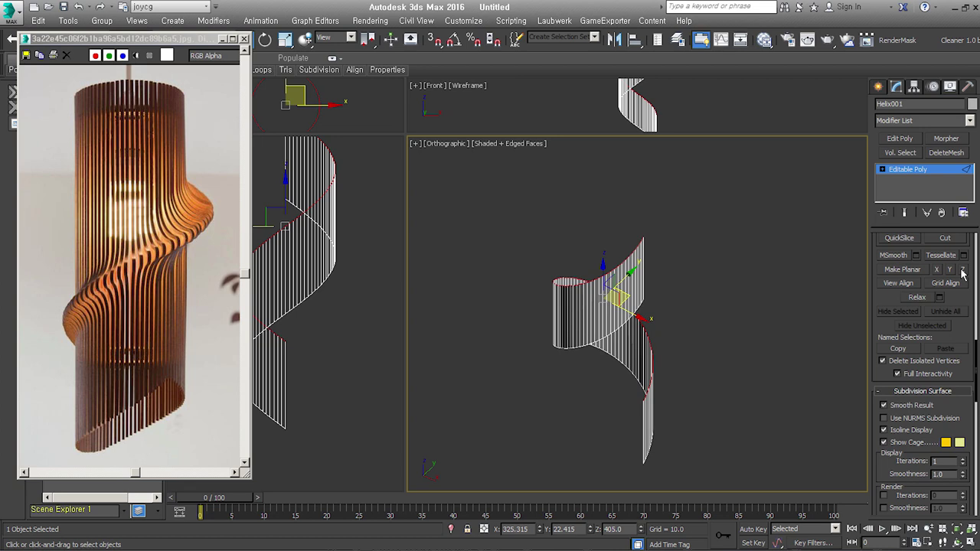
left_click(962, 269)
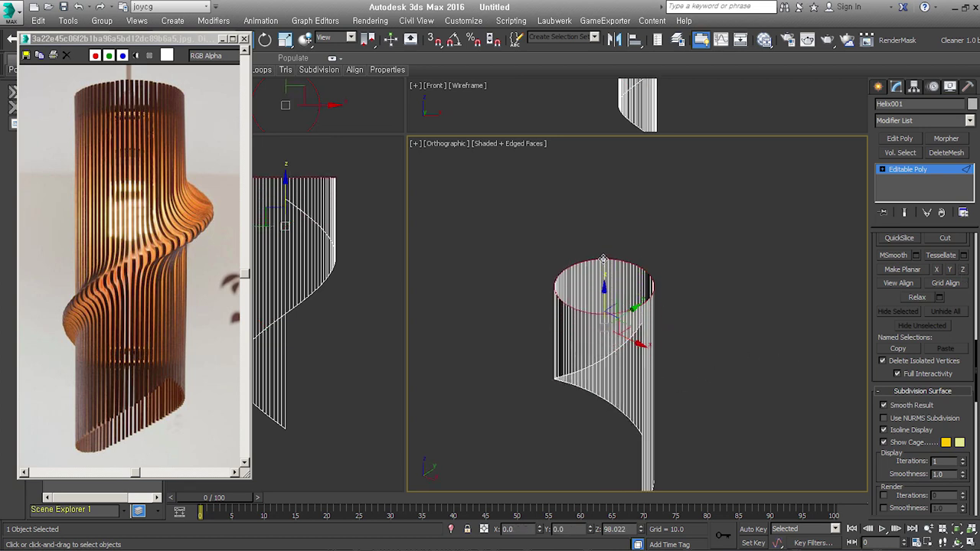
Raise the flattened top border upward
left_click_drag(603, 287, 603, 239)
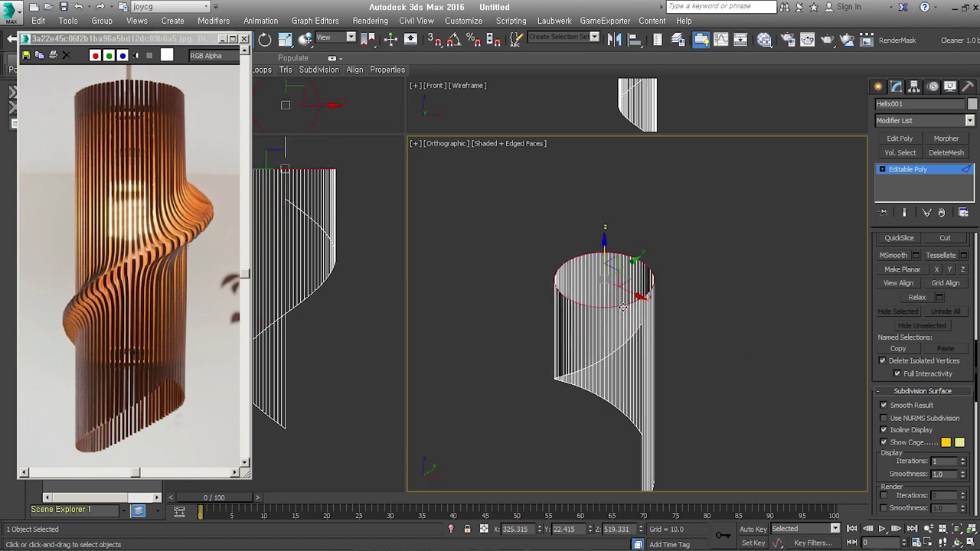
middle_click_drag(705, 359, 591, 305, "alt")
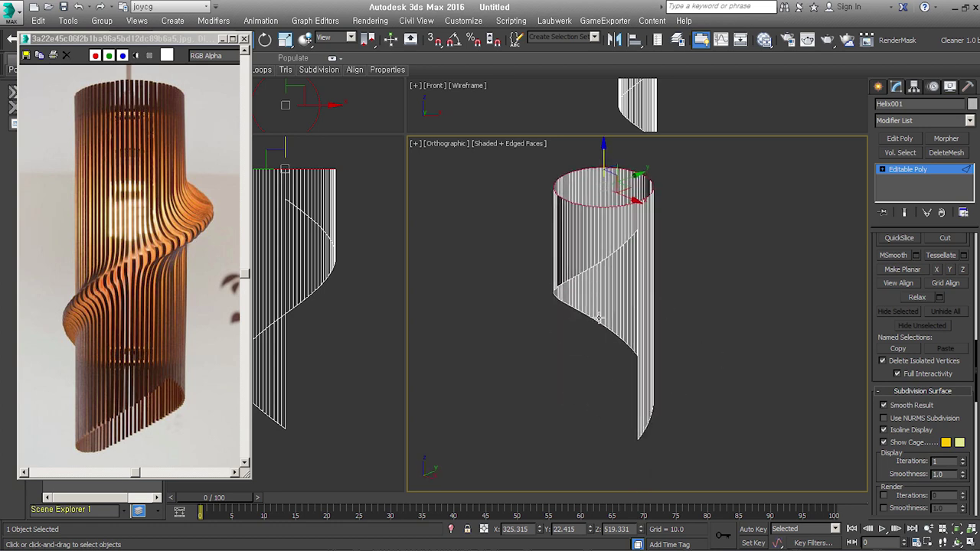
scroll(591, 305, "up", 5)
key("6")
scroll(658, 327, "down", 6)
Select the lower border and pull it down to extend the mesh
left_click(635, 367)
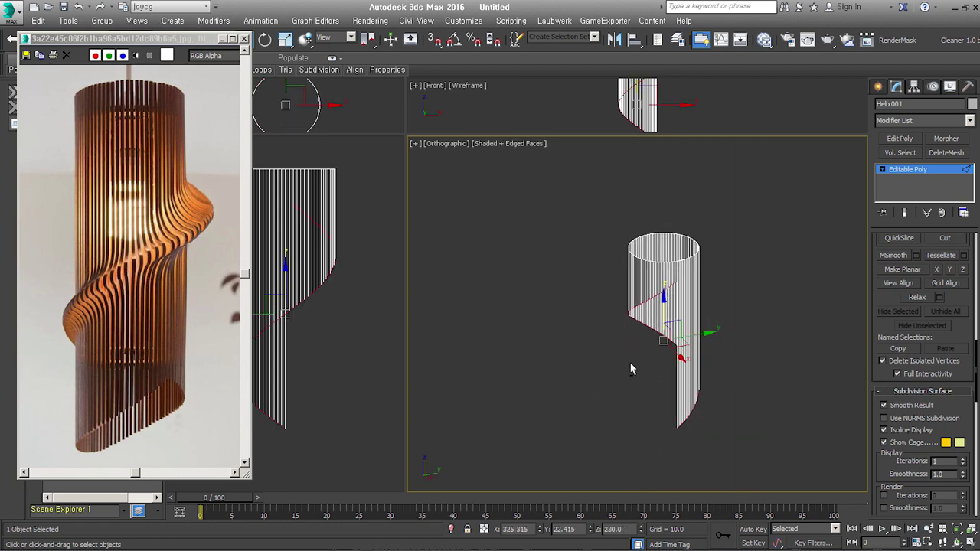
left_click_drag(665, 332, 672, 383)
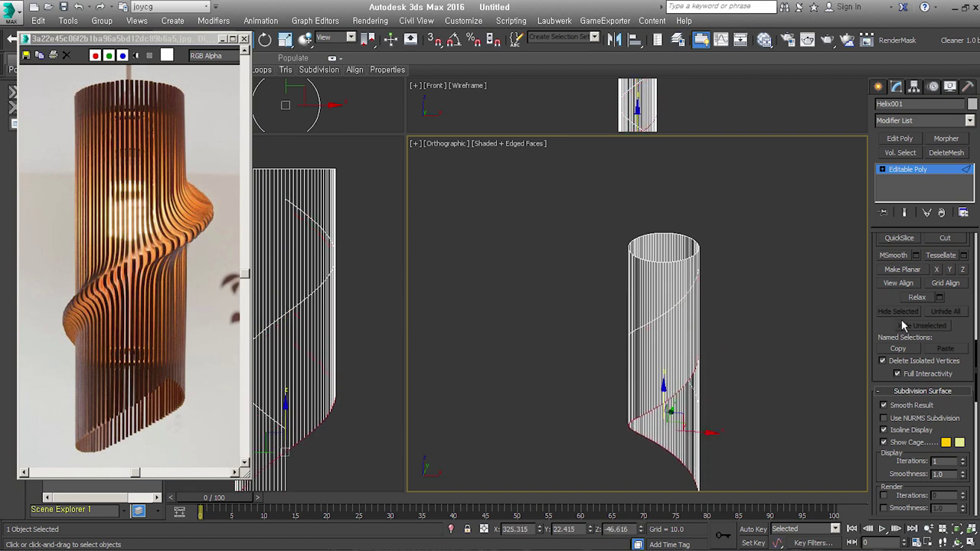
mouse_move(663, 395)
left_mouse_down()
mouse_move(664, 448)
mouse_move(740, 418)
left_mouse_up()
middle_click_drag(740, 419, 736, 373)
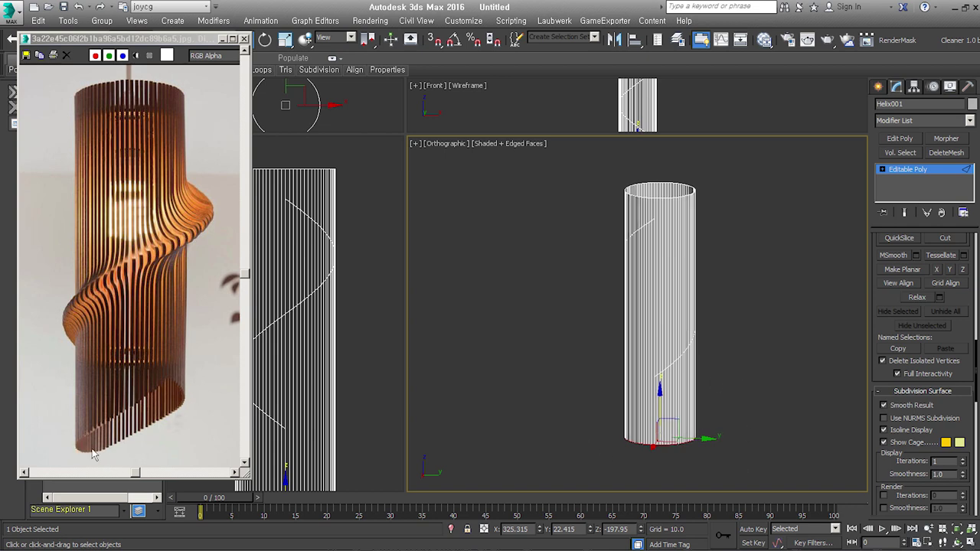
middle_click_drag(657, 421, 653, 403, "alt")
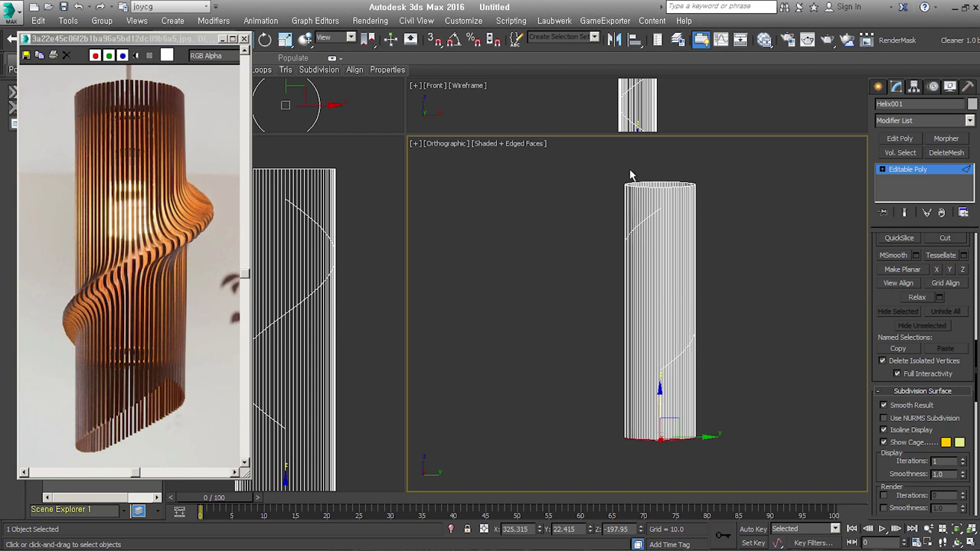
Box-select the top edge loop and move it up along Z
left_click_drag(629, 170, 706, 193)
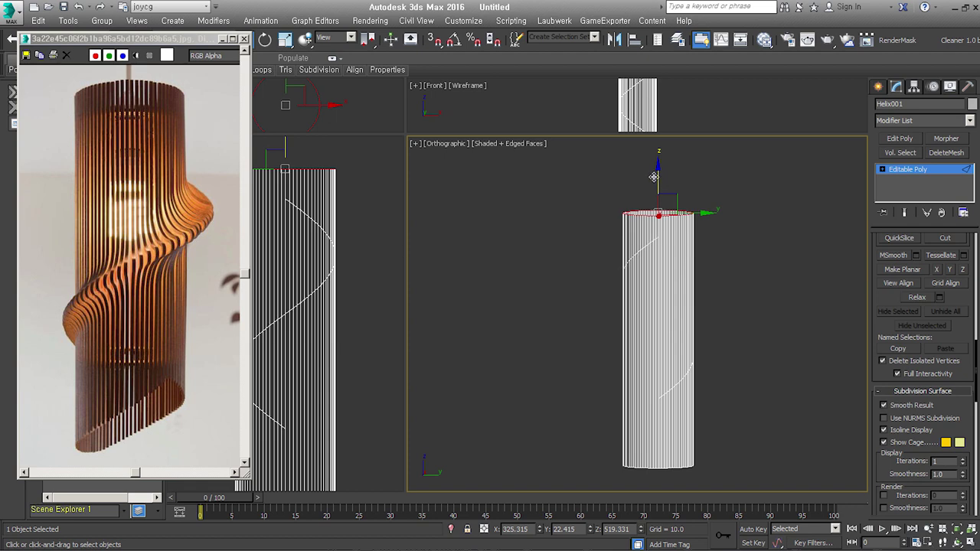
left_click_drag(657, 177, 661, 139)
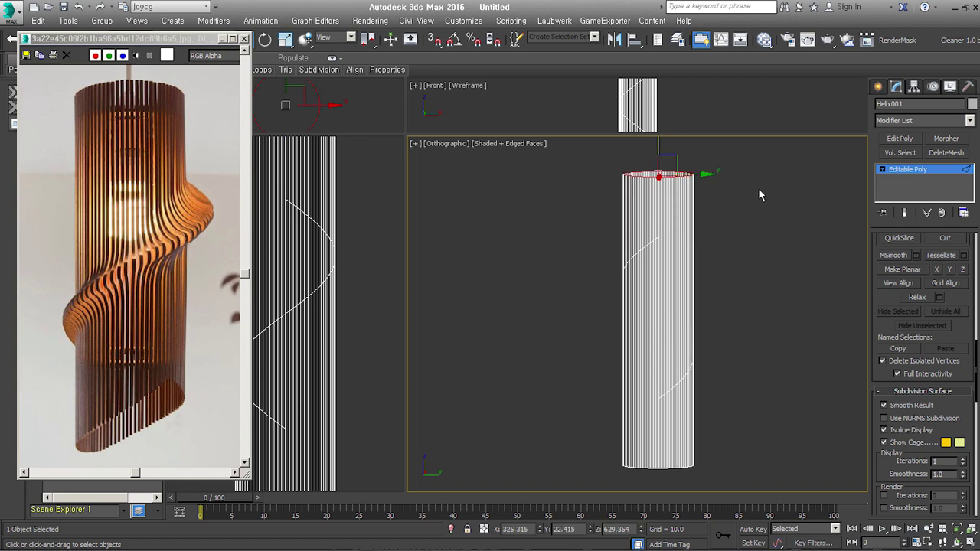
middle_click_drag(758, 187, 709, 226, "alt")
Create a linear shape, Shape001, from the top ring of 80 edges
key("3")
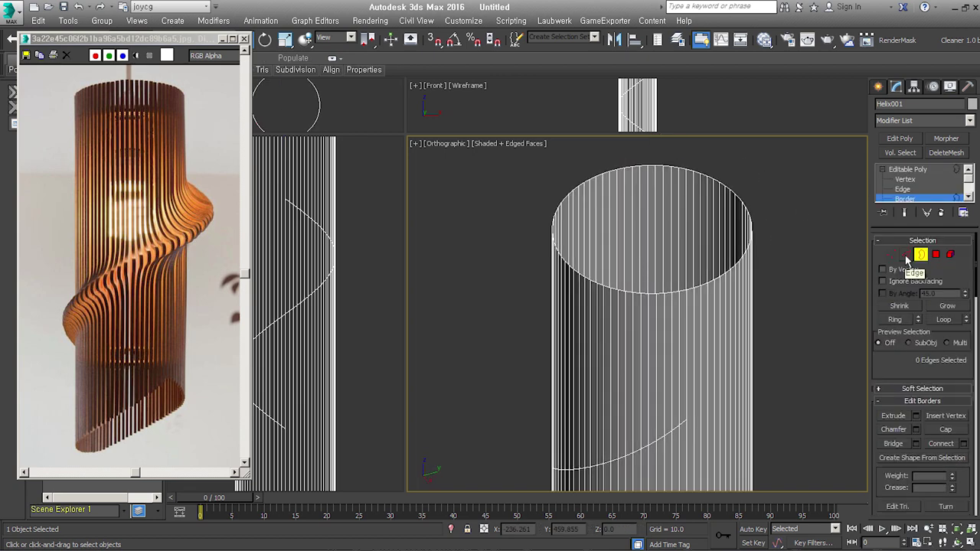
left_click(906, 255)
left_click_drag(536, 157, 815, 331)
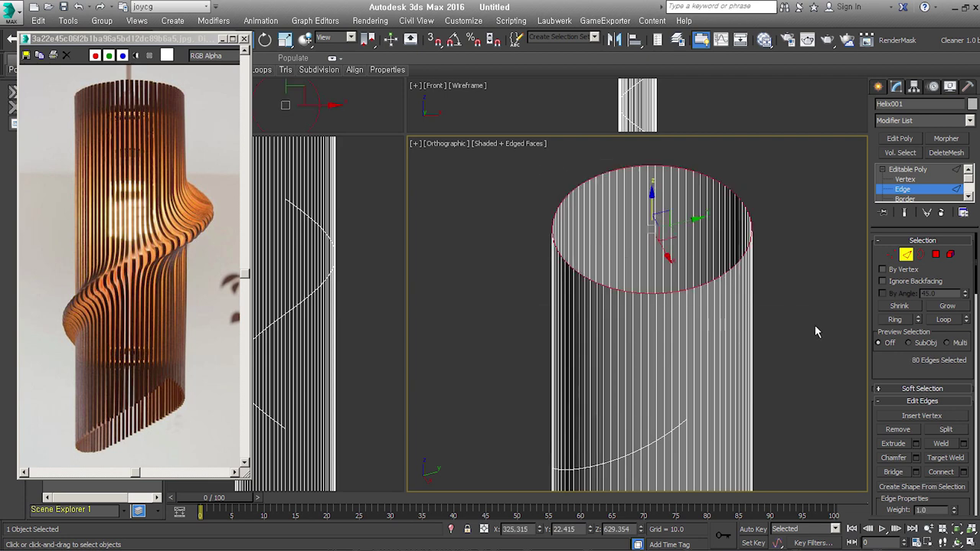
scroll(913, 375, "down", 1)
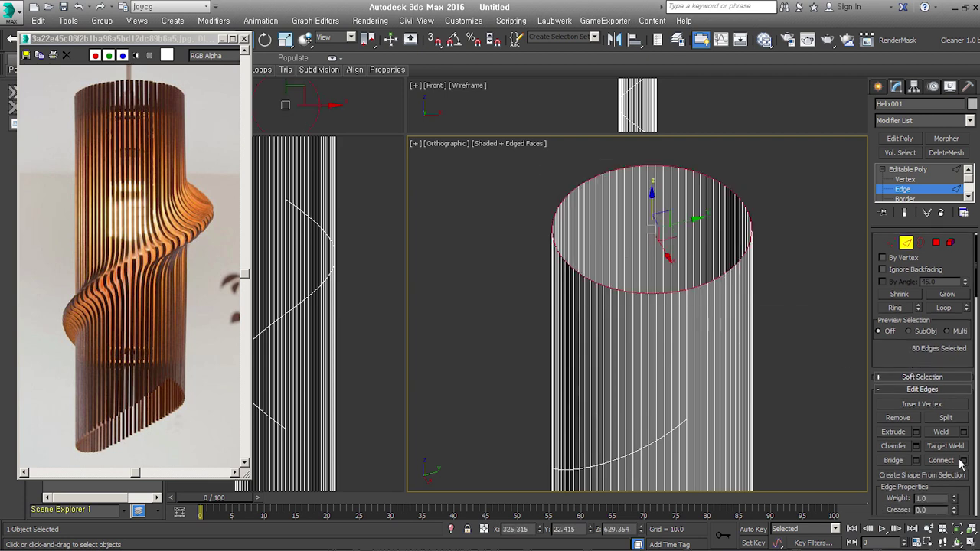
left_click(951, 475)
left_click(526, 281)
left_click(464, 298)
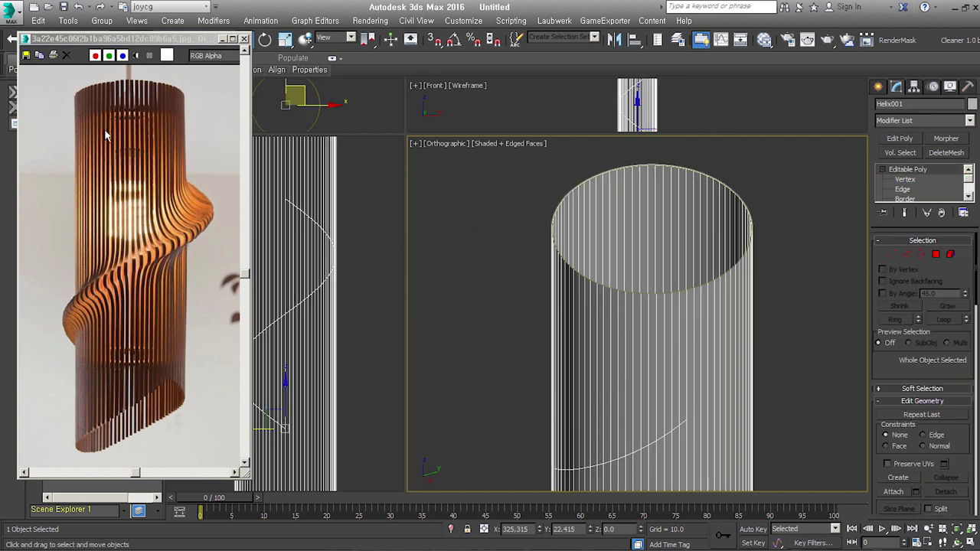
Select Shape001 and all 80 of its vertices
left_click(718, 277)
left_click(907, 307)
key("ctrl+a")
scroll(904, 435, "down", 3)
scroll(911, 421, "down", 2)
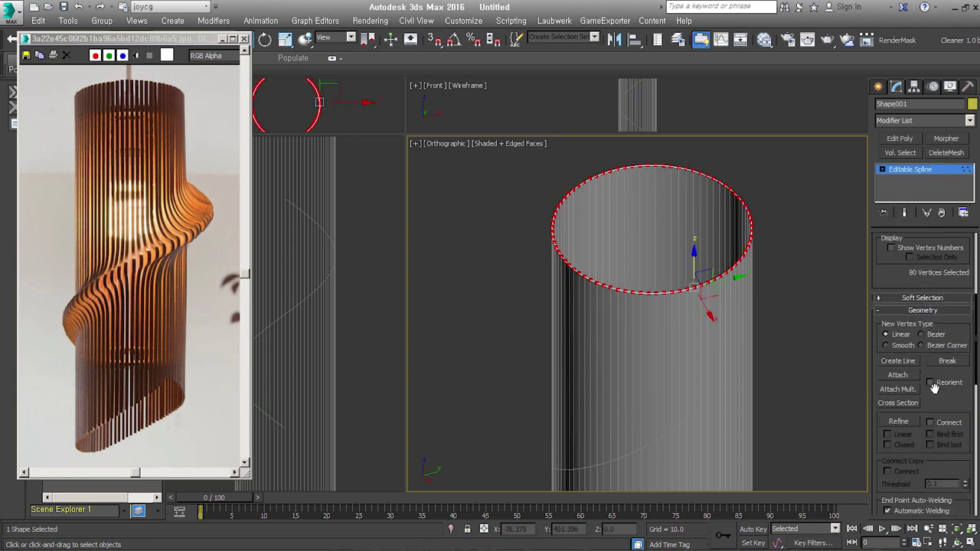
scroll(935, 402, "down", 2)
scroll(932, 375, "down", 3)
left_click(924, 120)
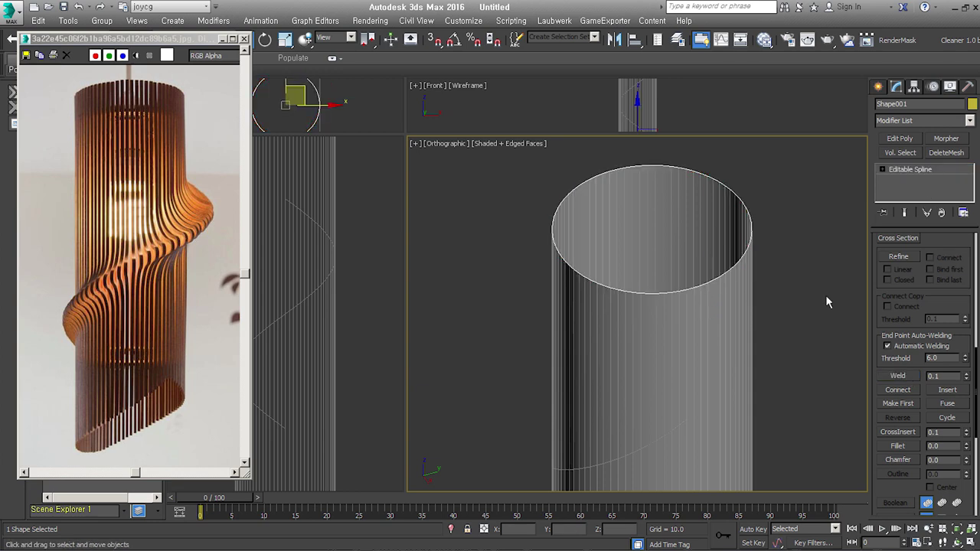
Try a Shell modifier on Shape001, delete it, then hide the shape
left_click(863, 247)
middle_click_drag(803, 318, 724, 315, "alt")
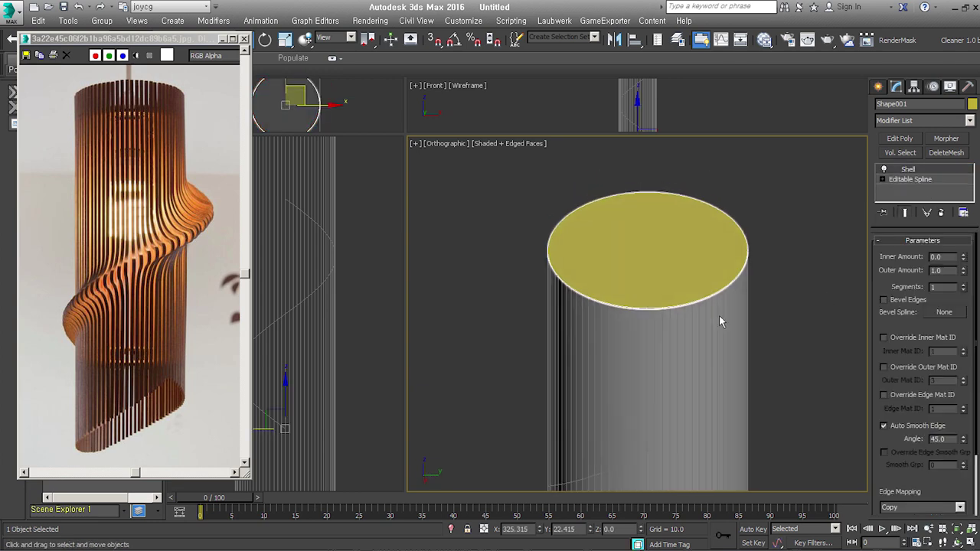
left_click(943, 213)
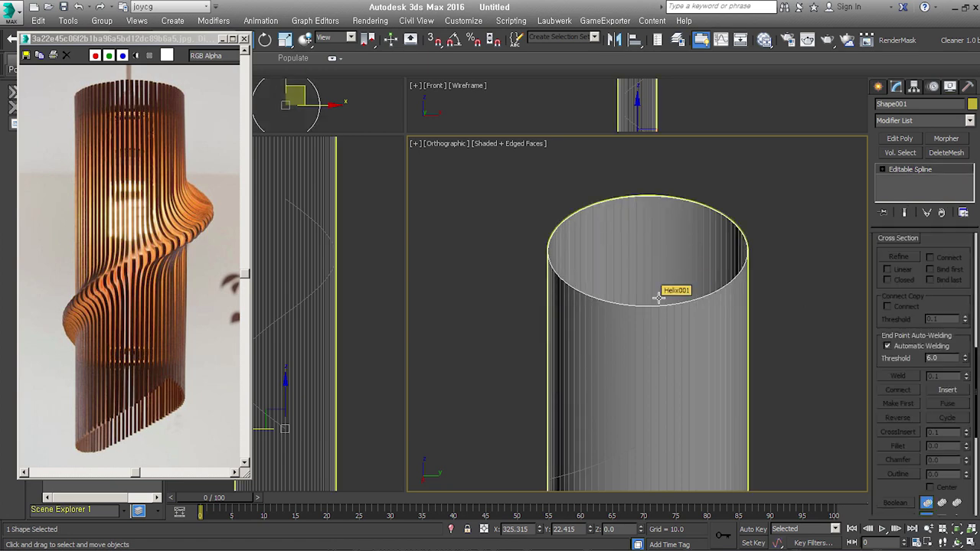
right_click(658, 298)
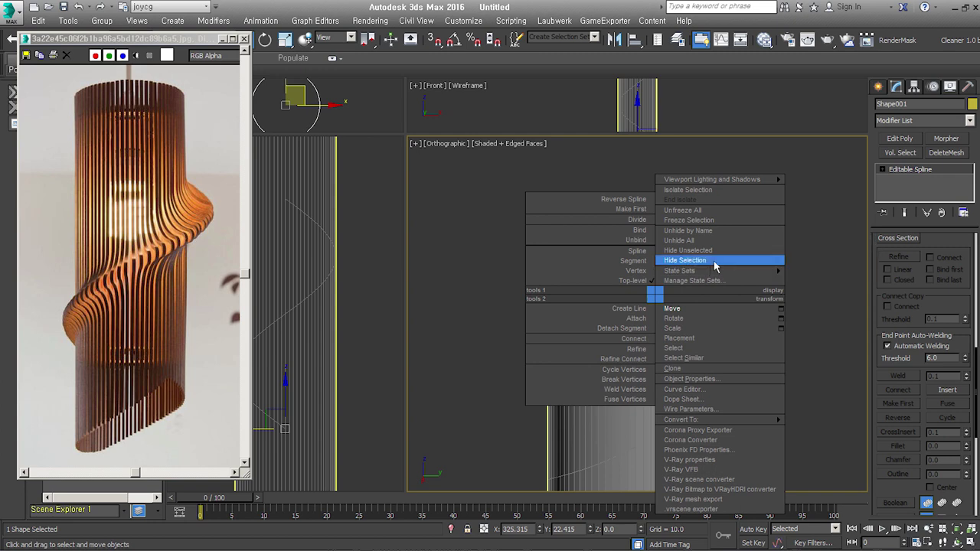
left_click(689, 259)
scroll(680, 372, "down", 5)
Select Helix001 and loop-select all 162 vertical edges
left_click(662, 383)
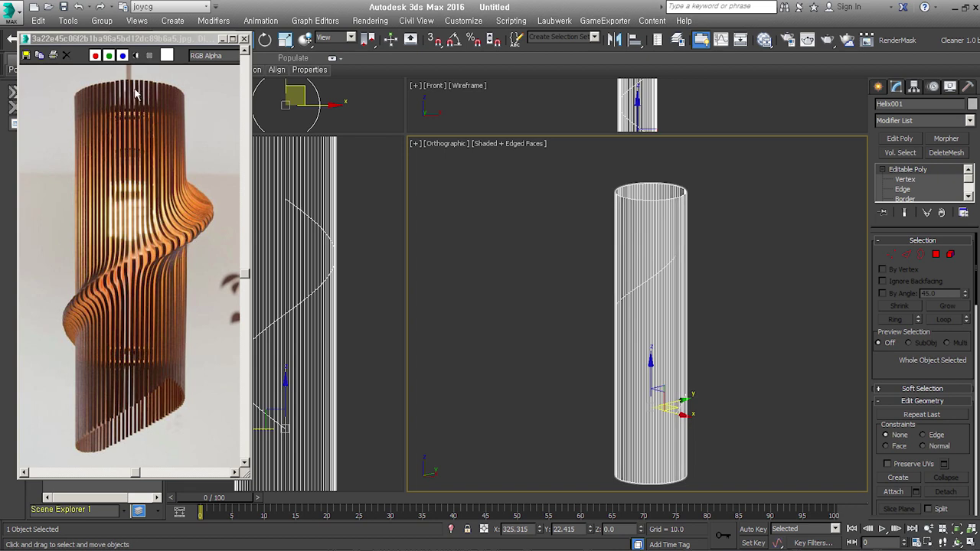
left_click(906, 254)
left_click_drag(723, 209, 502, 210)
scroll(657, 222, "up", 4)
key("alt+l")
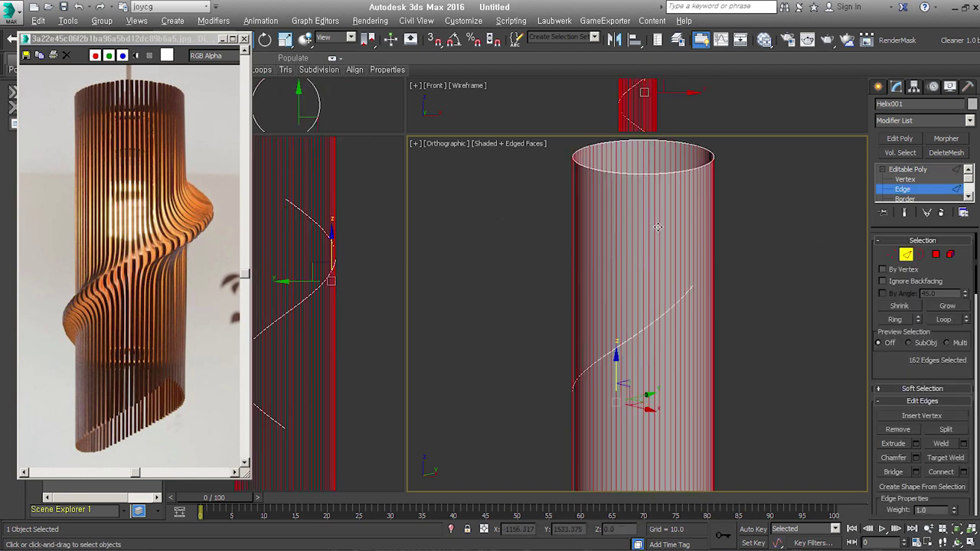
right_click(664, 214)
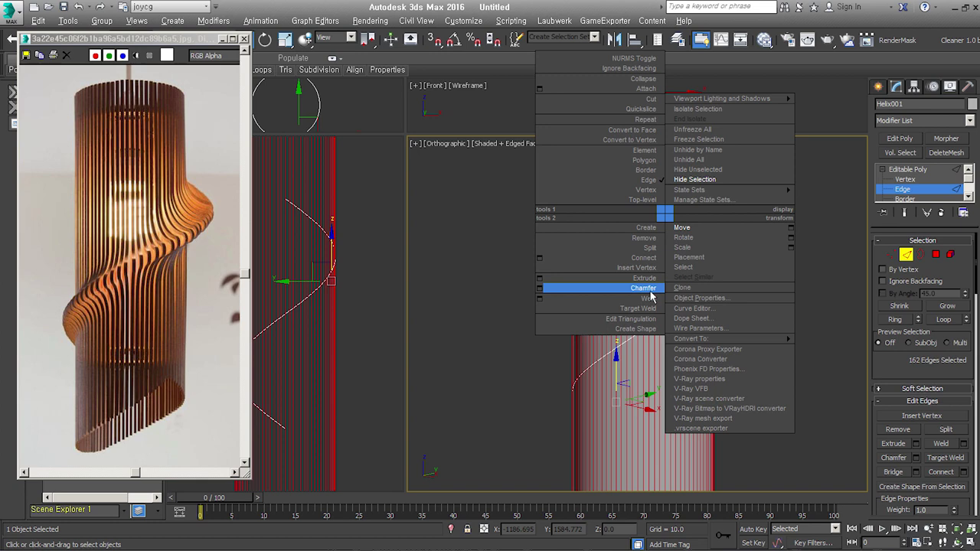
left_click(646, 288)
left_click_drag(739, 328, 792, 329)
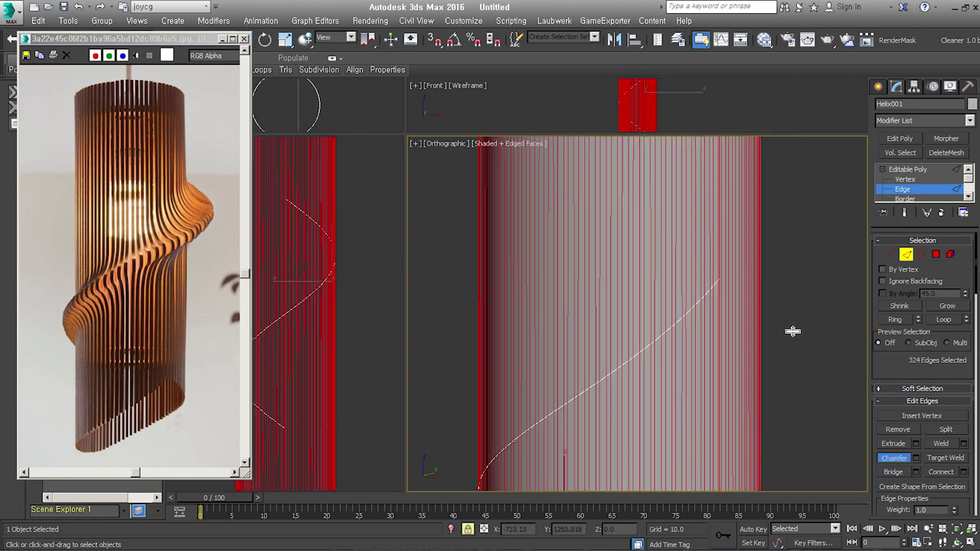
scroll(728, 273, "up", 8)
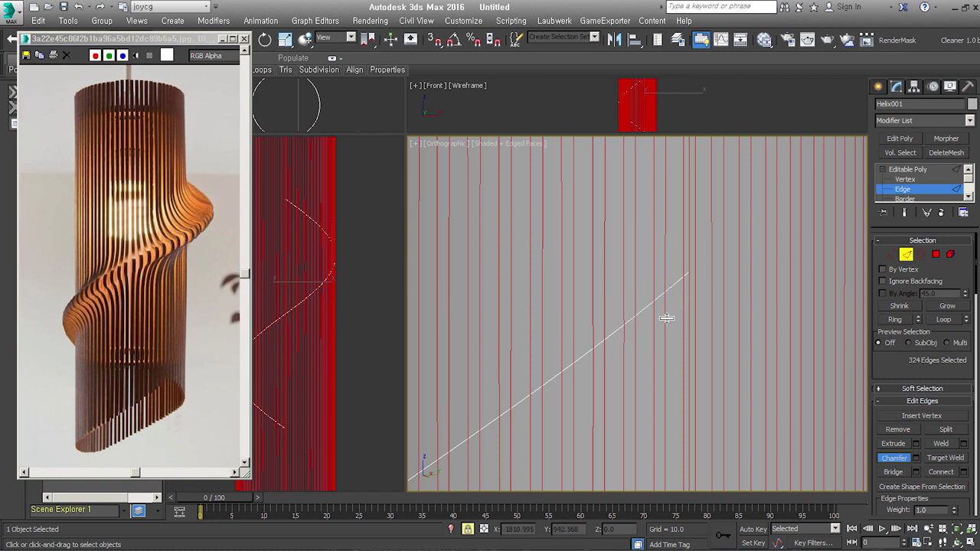
scroll(667, 318, "down", 8)
mouse_move(667, 318)
middle_mouse_down("alt")
mouse_move(689, 339)
mouse_move(706, 401)
middle_mouse_up("alt")
key("shift+z")
key("shift+z")
key("shift+z")
key("ctrl+z")
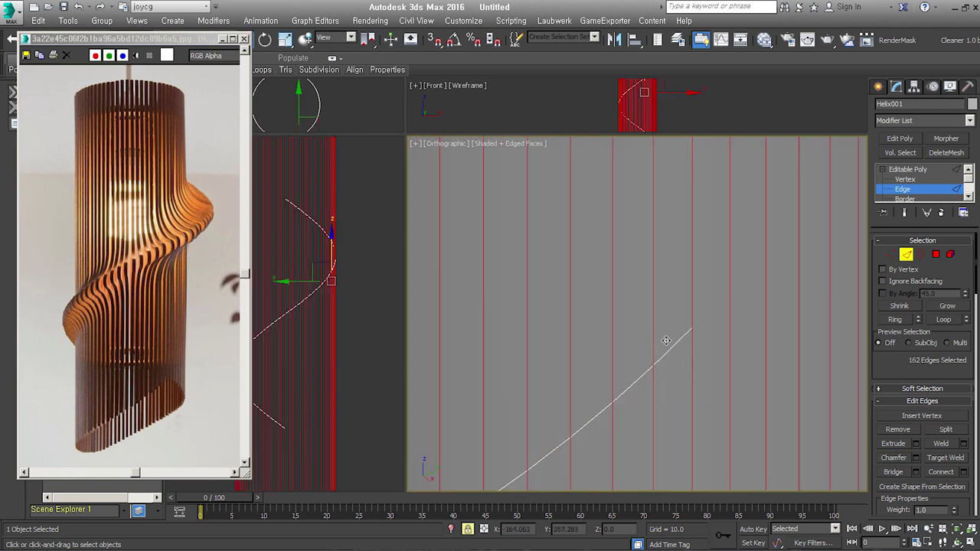
right_click(657, 334)
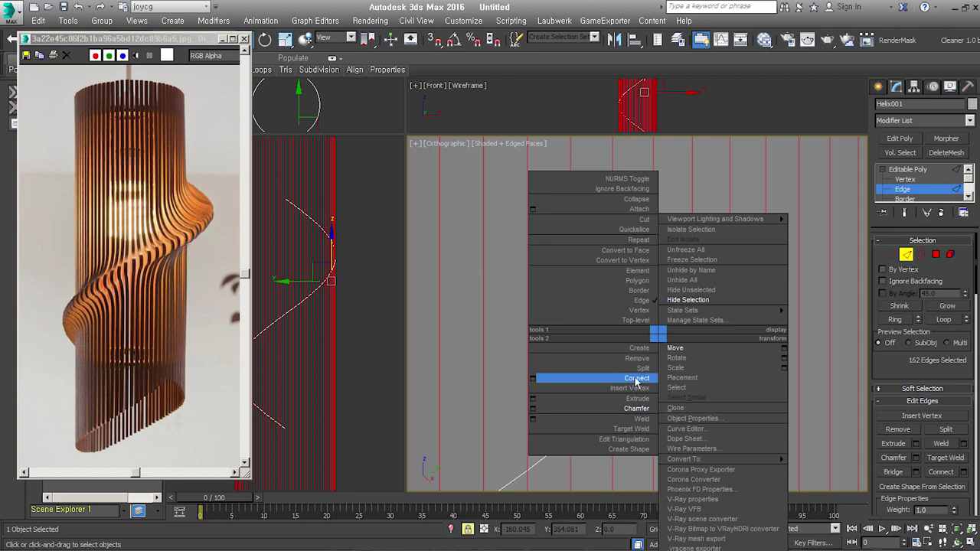
Extrude the vertical edges with Height 0 and width about 0.765
left_click(533, 400)
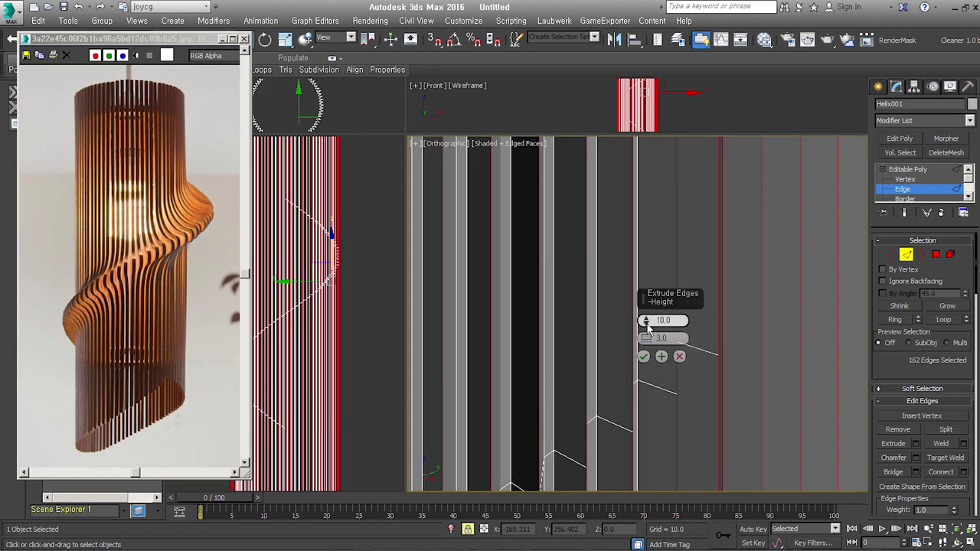
left_click_drag(647, 338, 649, 329)
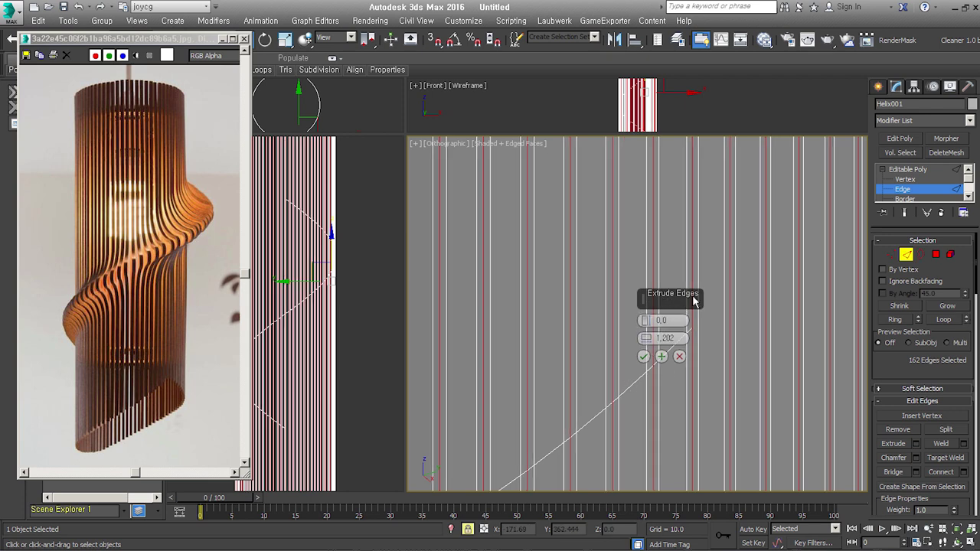
left_click(643, 356)
Select all of the cylinder's polygons and bring up the polygon commands
left_click(936, 254)
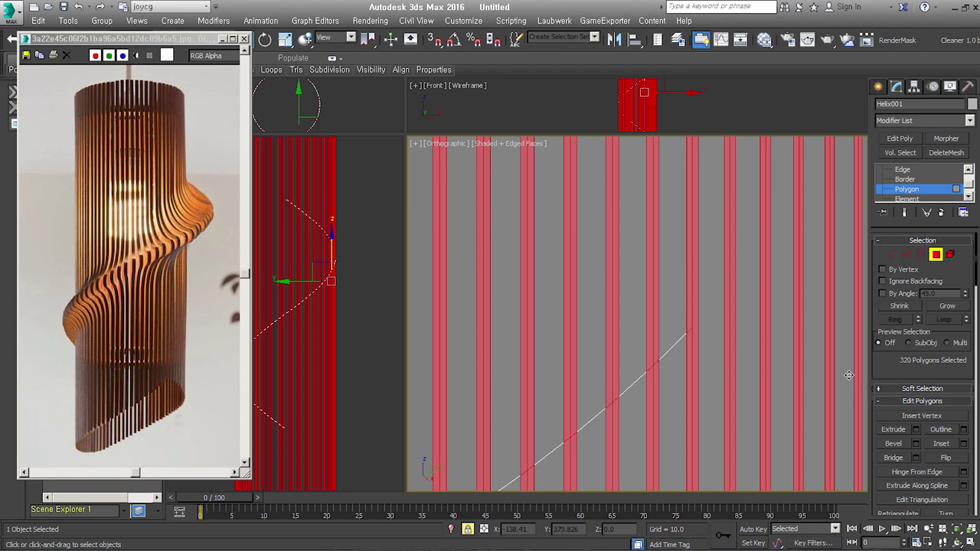
left_click(849, 375)
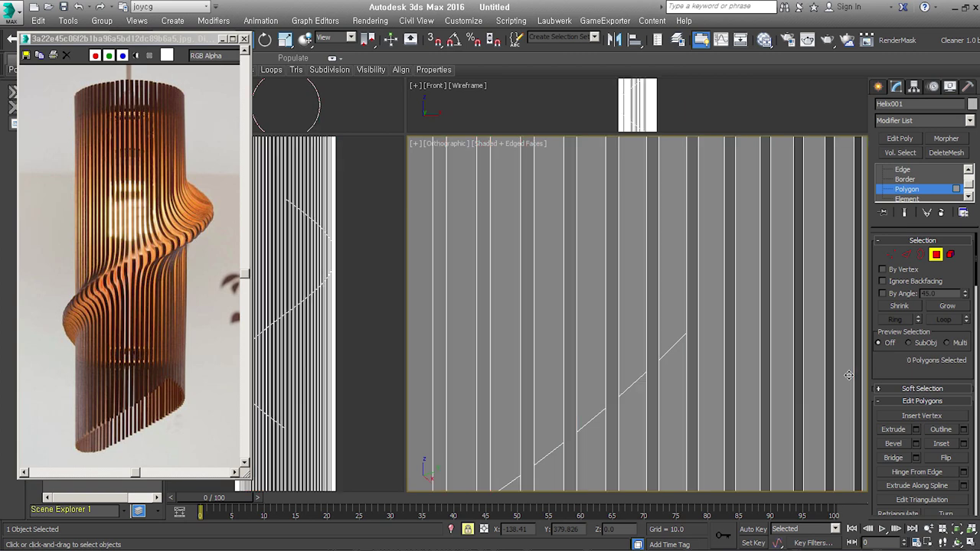
key("ctrl+a")
right_click(731, 328)
left_click(630, 372)
right_click(720, 329)
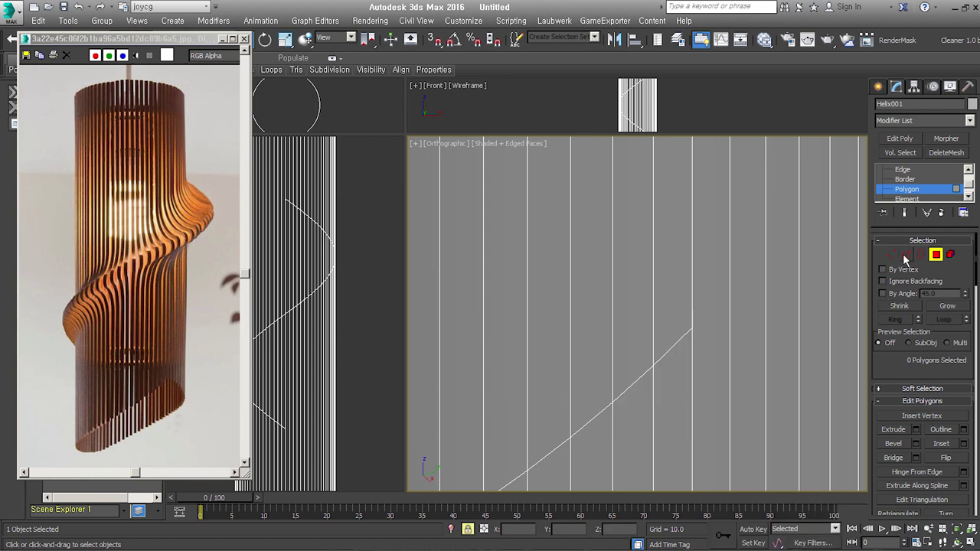
Reselect the 162 vertical edges and extrude them again with width about 1.4
left_click(902, 169)
key("ctrl+a")
right_click(678, 318)
left_click(564, 386)
left_click_drag(645, 345, 645, 337)
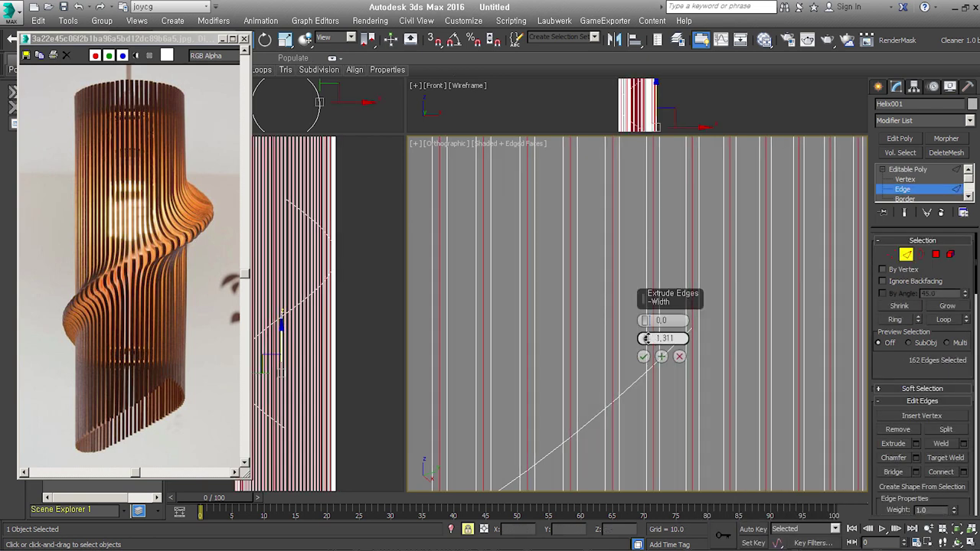
left_click(644, 357)
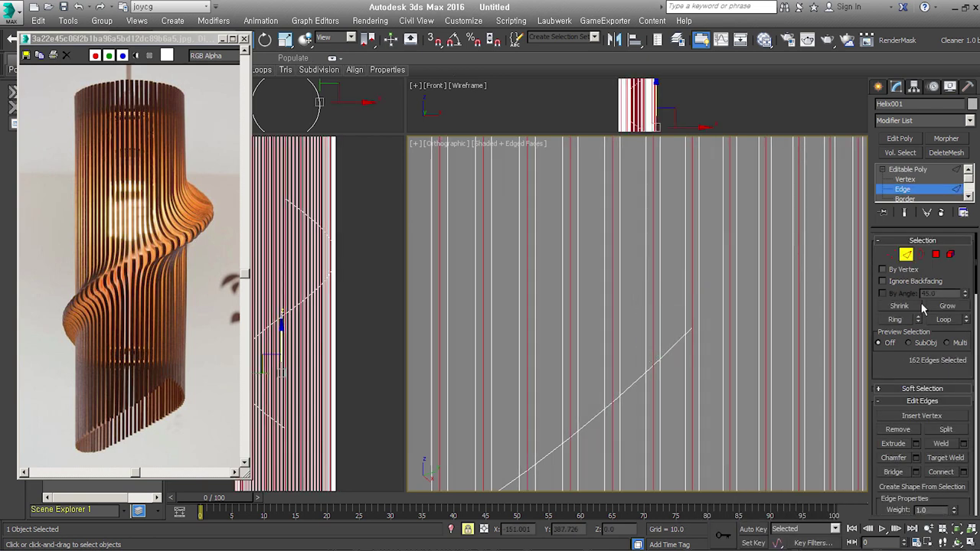
left_click(935, 254)
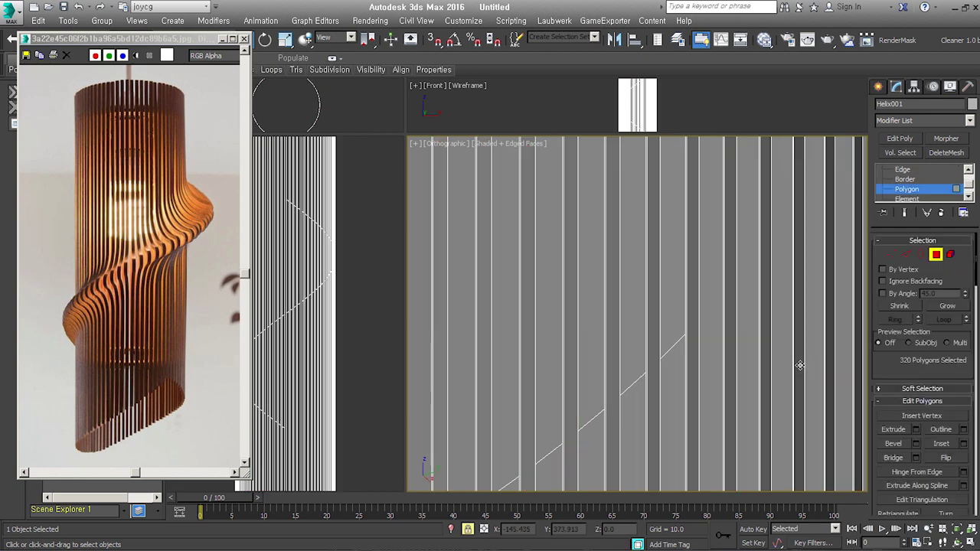
scroll(766, 326, "down", 6)
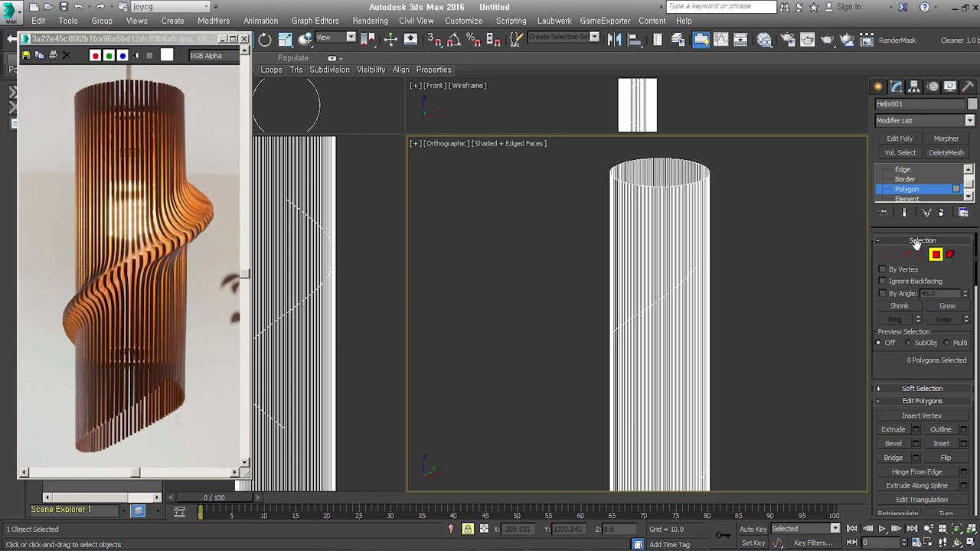
Drag-select the 80 edges along the diagonal helical line across the cylinder
key("2")
scroll(685, 290, "up", 3)
scroll(663, 258, "up", 3)
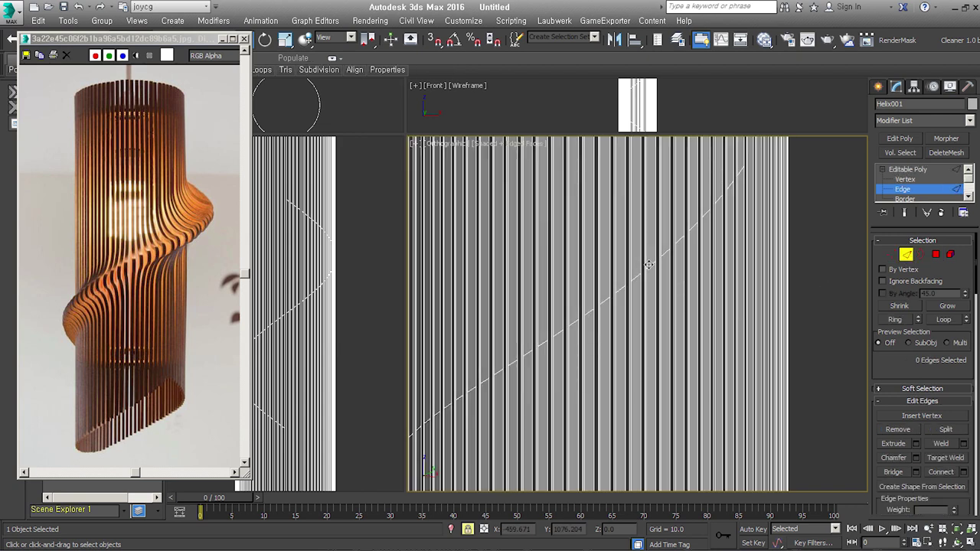
scroll(656, 301, "down", 3)
scroll(673, 310, "down", 3)
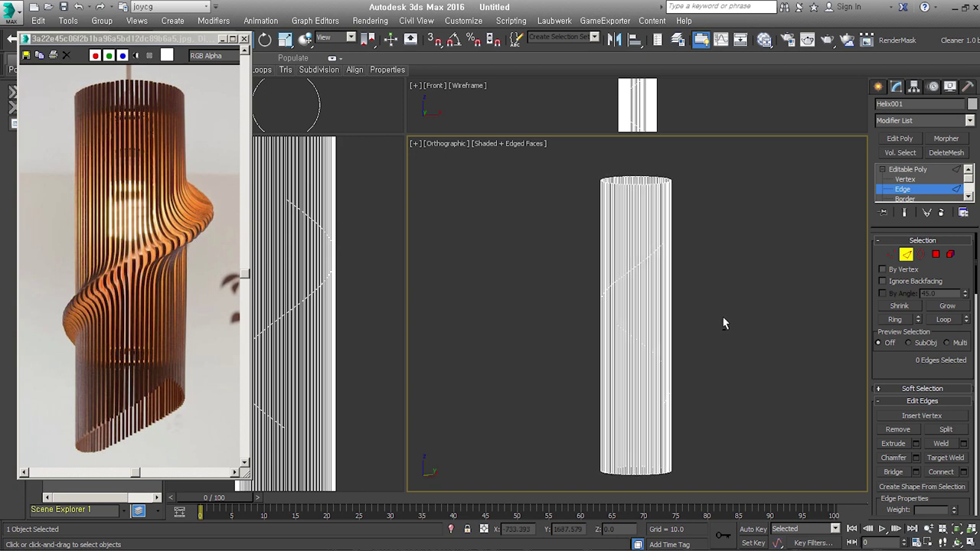
left_click_drag(570, 195, 727, 452)
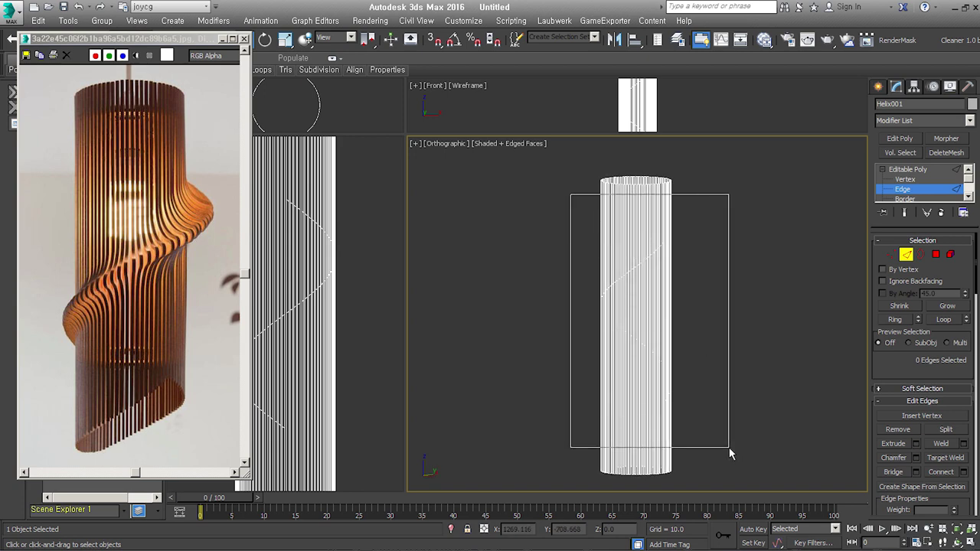
scroll(632, 365, "up", 5)
scroll(617, 325, "up", 2)
scroll(616, 326, "up", 2)
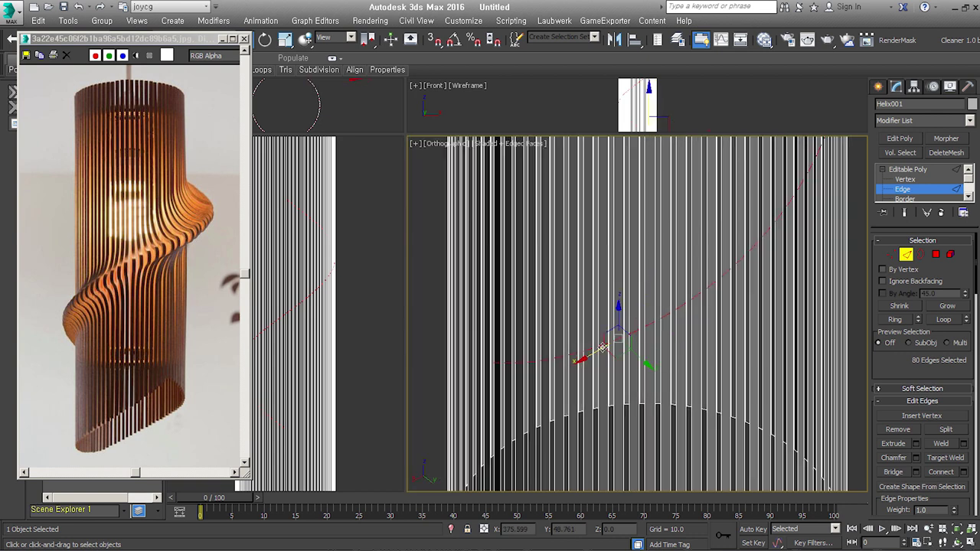
scroll(608, 340, "up", 1)
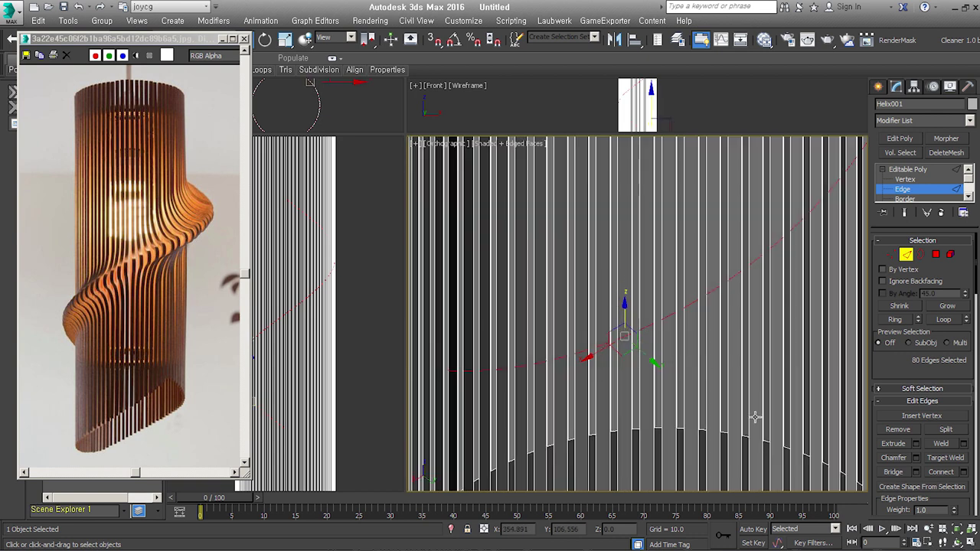
left_click_drag(916, 371, 926, 213)
scroll(964, 325, "down", 3)
scroll(978, 294, "down", 3)
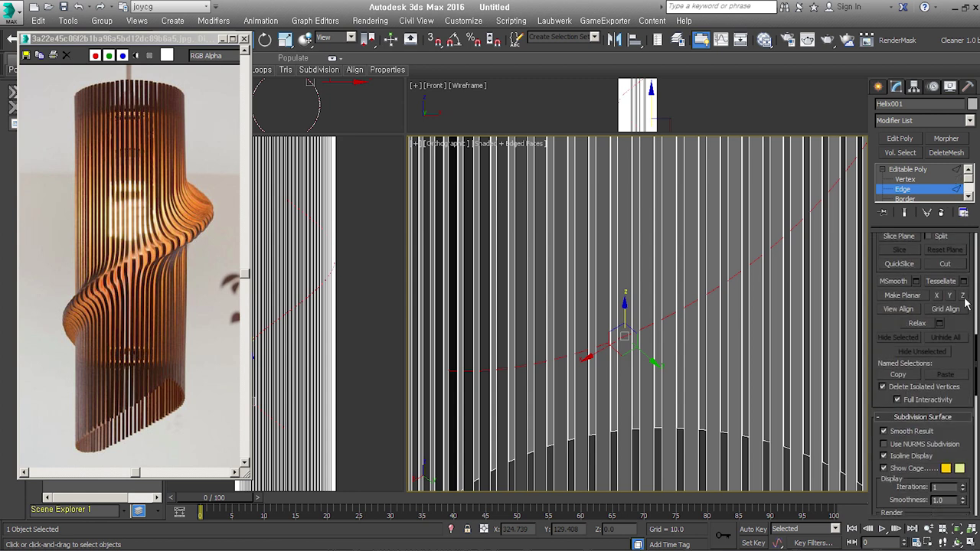
Try Make Planar Z on those edges, undo it, and switch to uniform Scale
key("z")
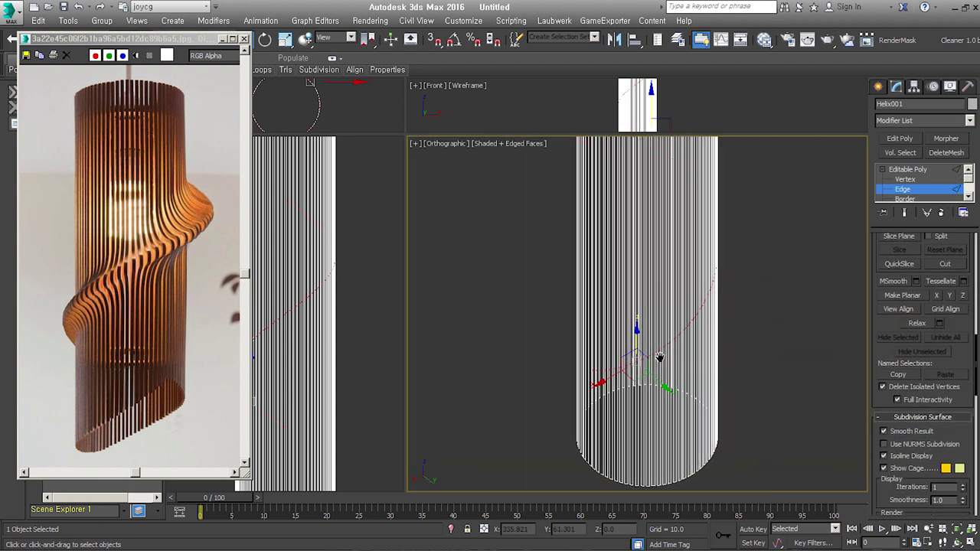
left_click(961, 296)
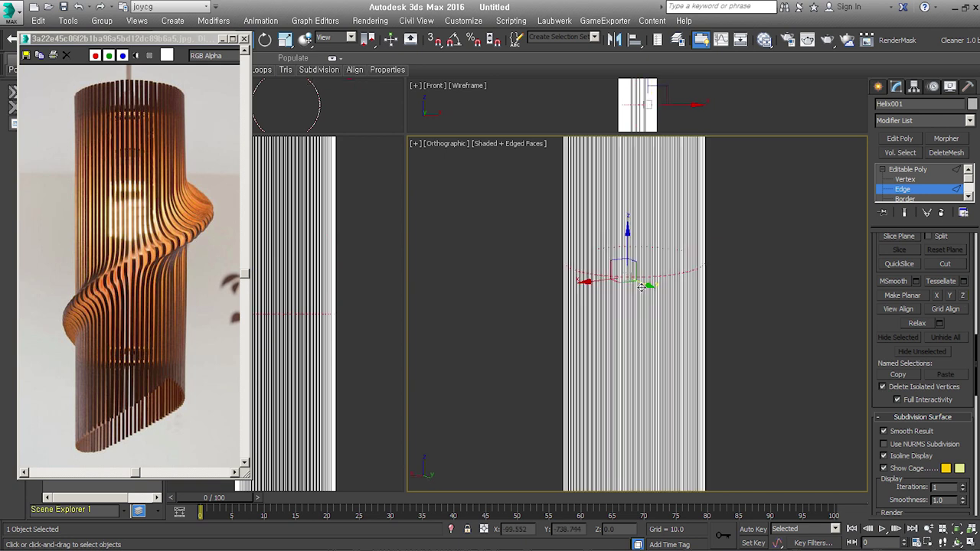
key("ctrl+z")
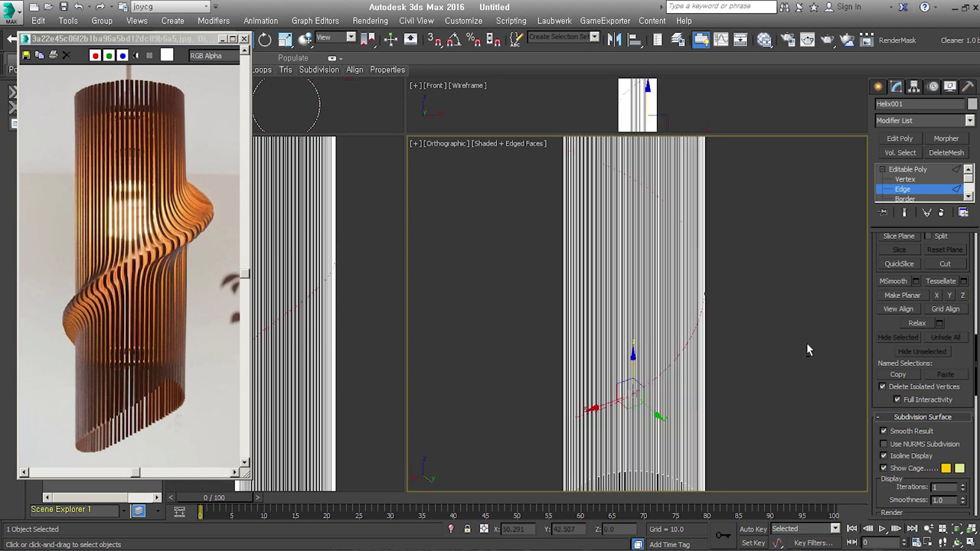
key("ctrl+z")
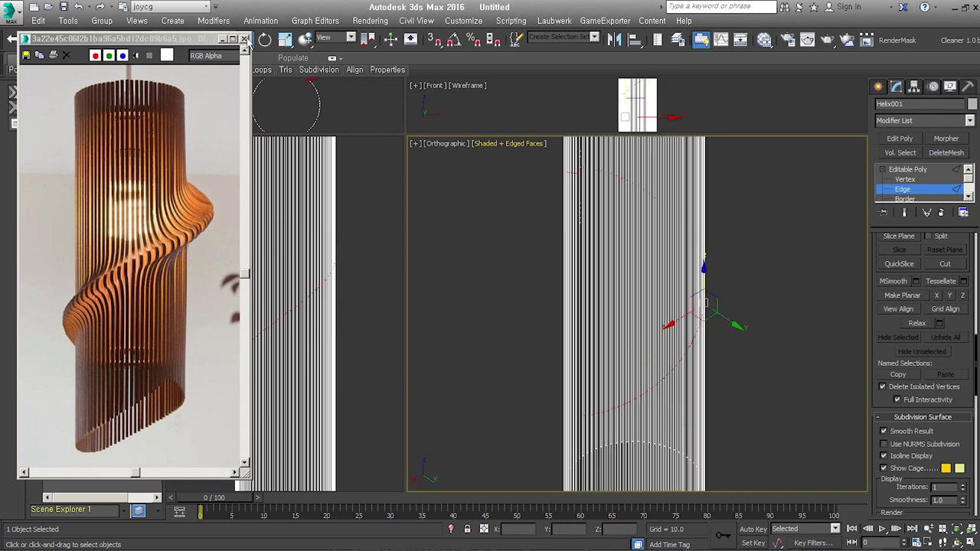
left_click_drag(122, 38, 124, 78)
left_click_drag(287, 43, 290, 68)
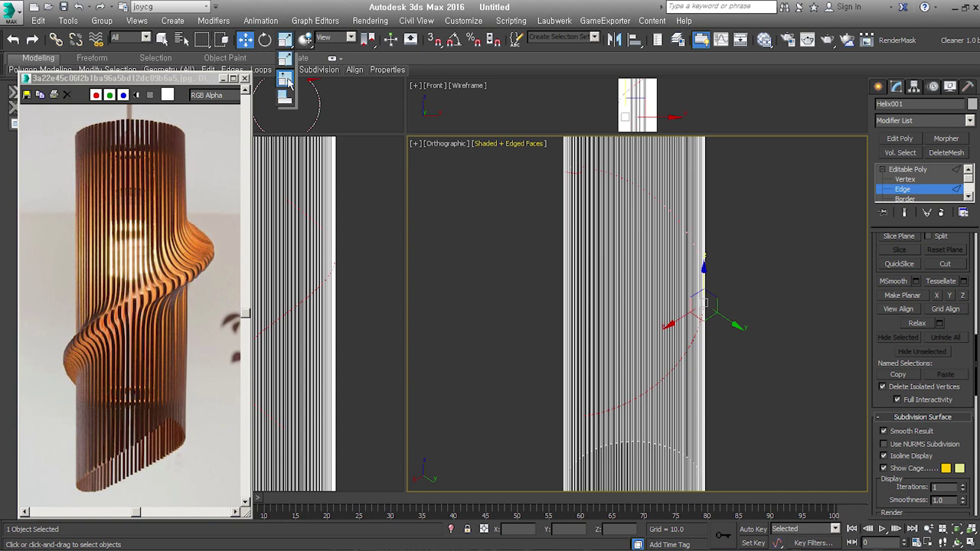
left_click(289, 82)
right_click(285, 40)
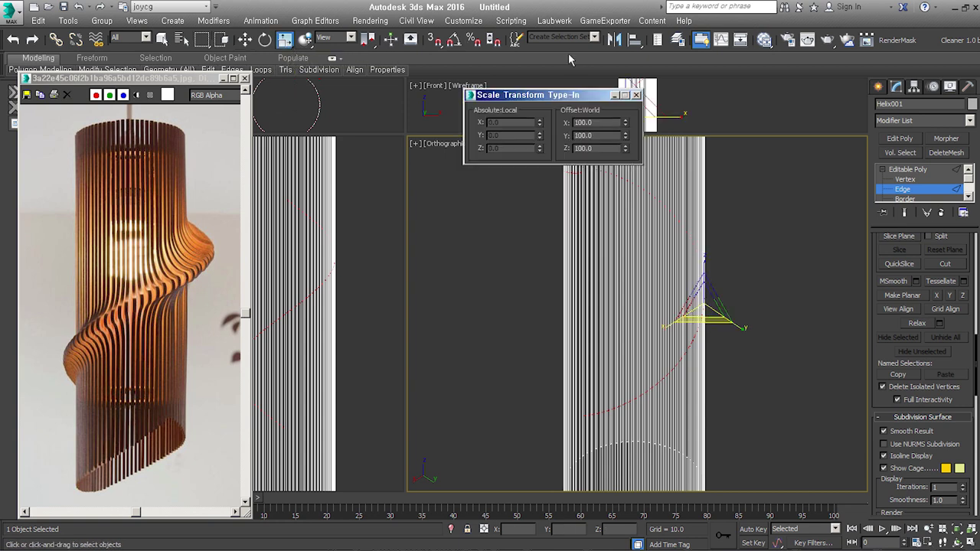
left_click_drag(564, 96, 493, 180)
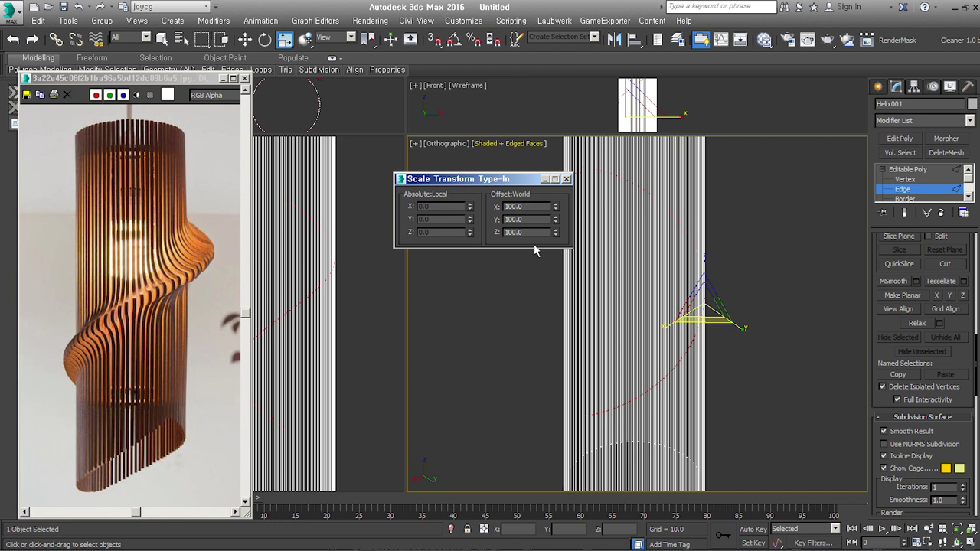
left_click_drag(649, 358, 590, 423)
scroll(646, 398, "up", 5)
mouse_move(647, 382)
left_mouse_down()
mouse_move(754, 276)
mouse_move(764, 223)
left_mouse_up()
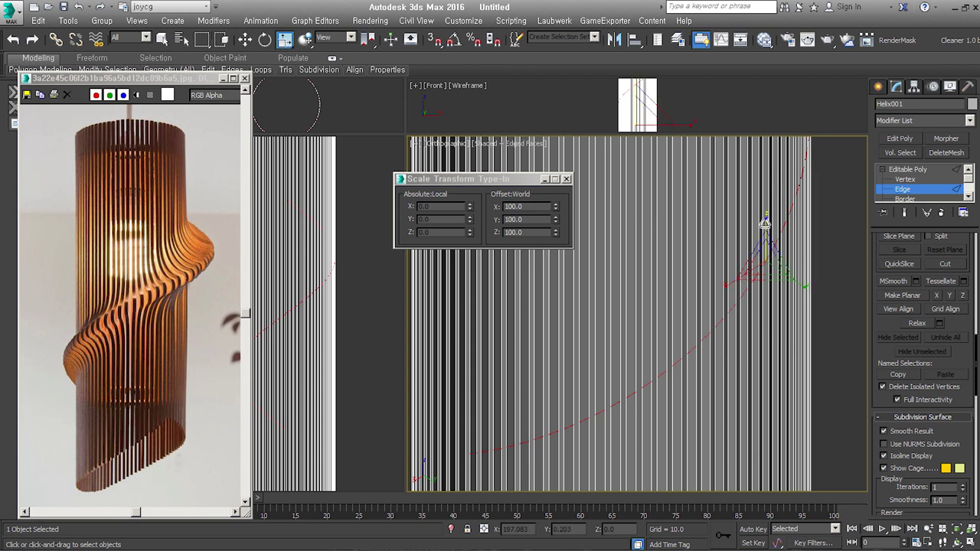
key("ctrl+z")
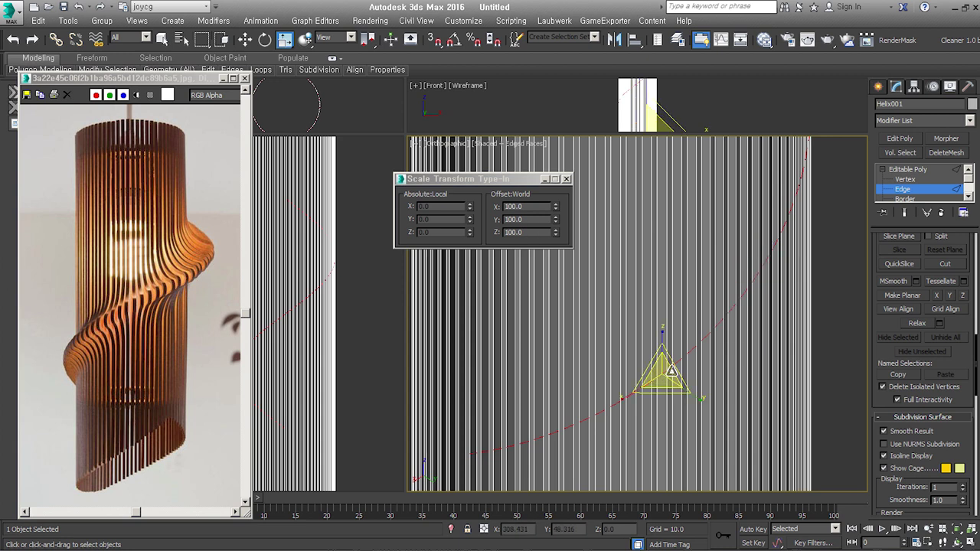
left_click(558, 238)
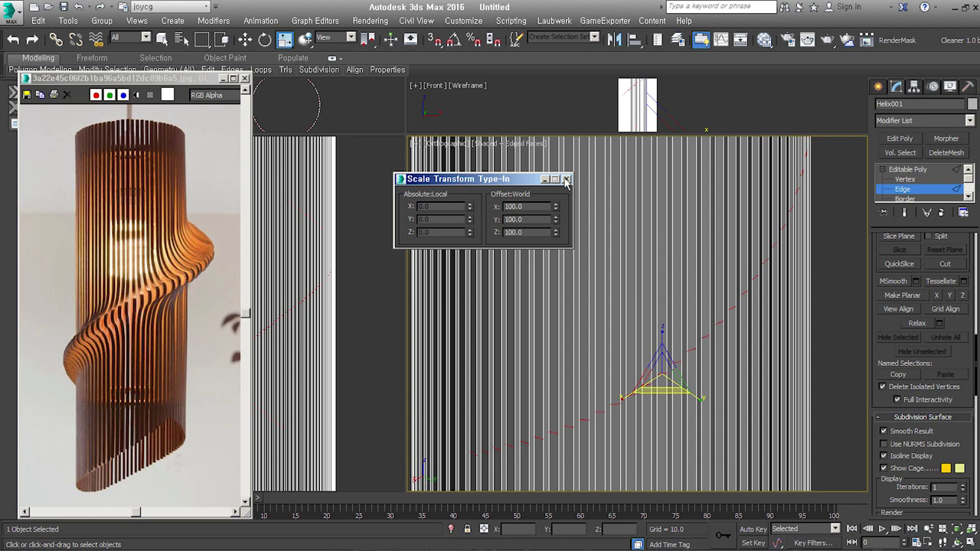
left_click(566, 181)
key("ctrl+y")
mouse_move(749, 336)
middle_mouse_down("alt")
mouse_move(759, 344)
mouse_move(737, 372)
mouse_move(717, 324)
mouse_move(695, 344)
mouse_move(722, 332)
middle_mouse_up("alt")
Chamfer the selected helical edges into a narrow double-edged band
right_click(710, 317)
left_click(689, 391)
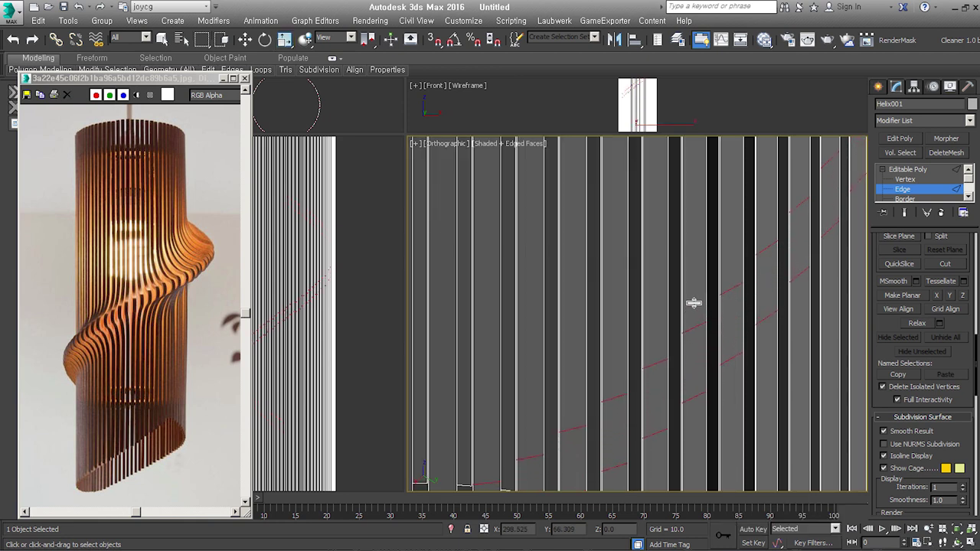
left_click_drag(693, 302, 692, 298)
scroll(663, 339, "down", 2)
scroll(668, 329, "down", 2)
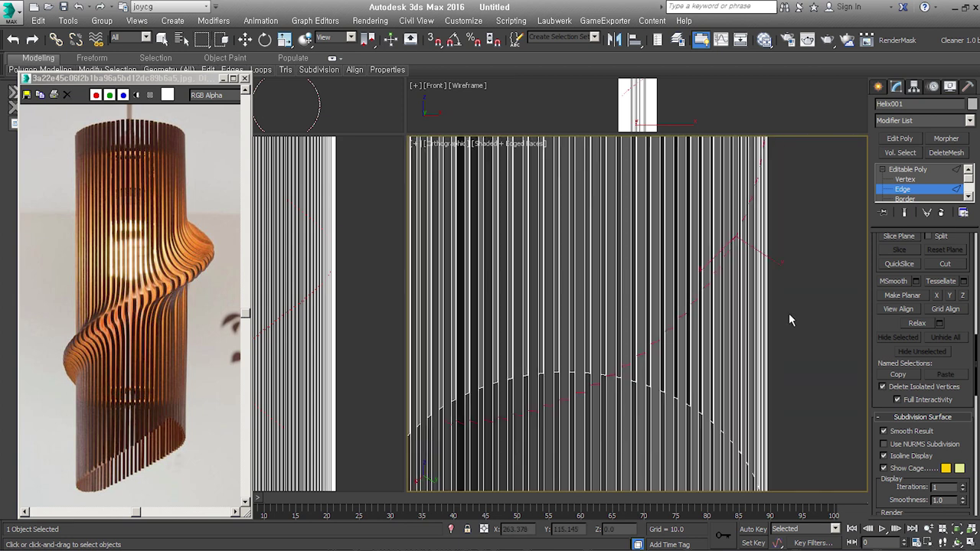
middle_click_drag(789, 310, 809, 270, "alt")
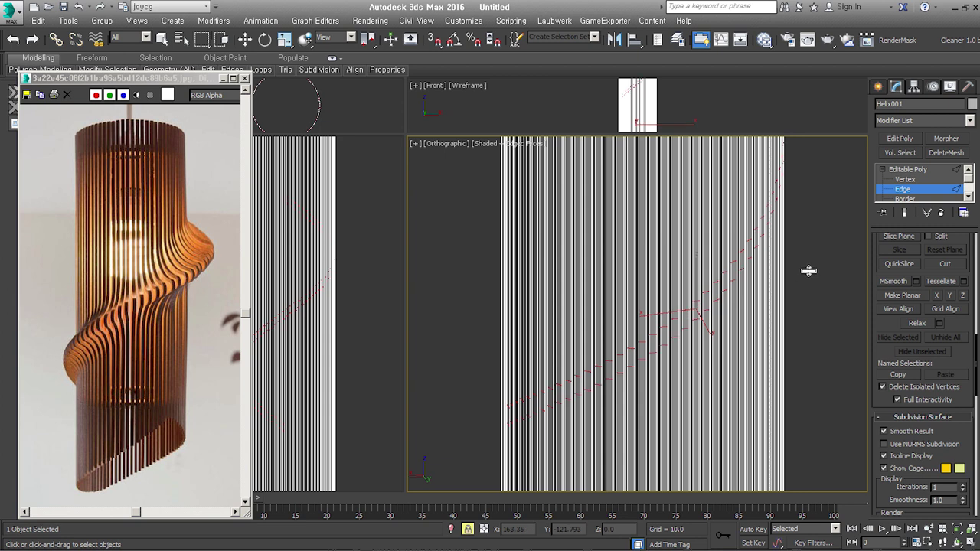
scroll(727, 314, "down", 3)
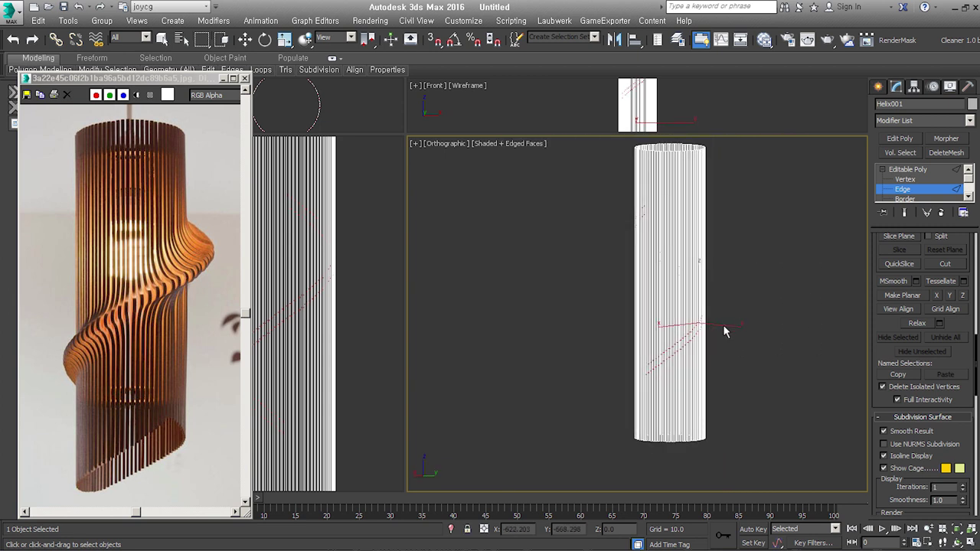
Switch to Polygon level and select the helical strip of polygons
mouse_move(925, 226)
left_mouse_down()
mouse_move(925, 242)
mouse_move(921, 214)
left_mouse_up()
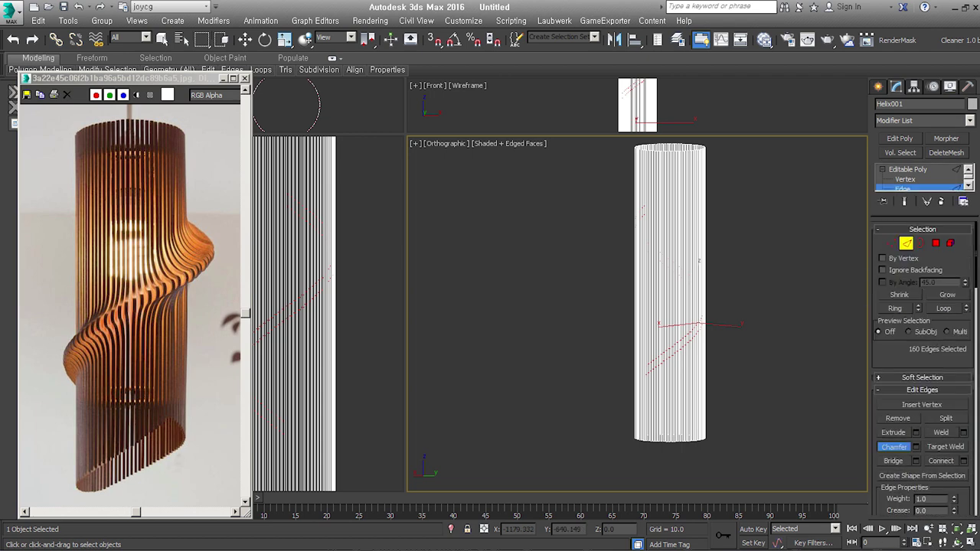
key("4")
left_click_drag(601, 167, 814, 421)
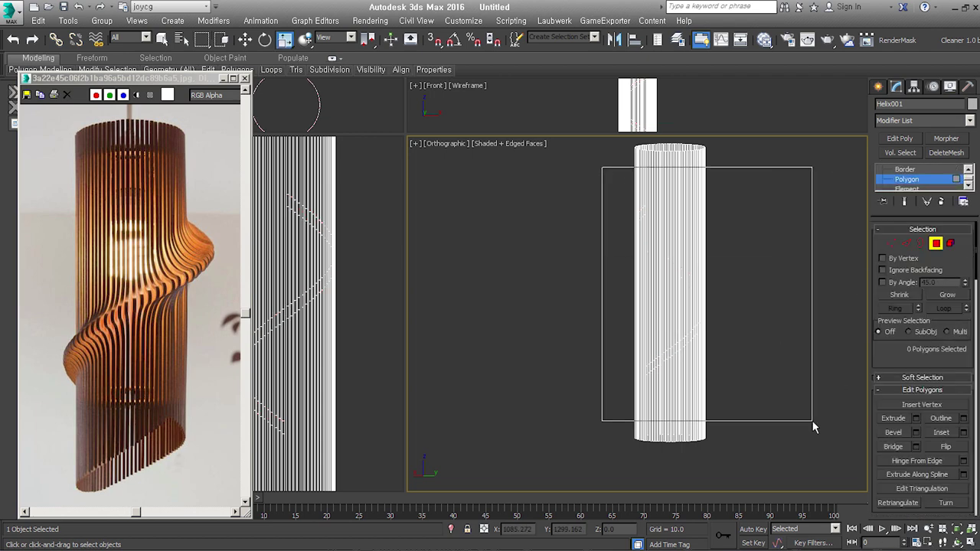
Extrude the 80 helical strip polygons outward with a height of 10.0
mouse_move(656, 337)
middle_mouse_down("alt")
mouse_move(860, 334)
mouse_move(704, 376)
middle_mouse_up("alt")
scroll(704, 375, "up", 5)
right_click(744, 301)
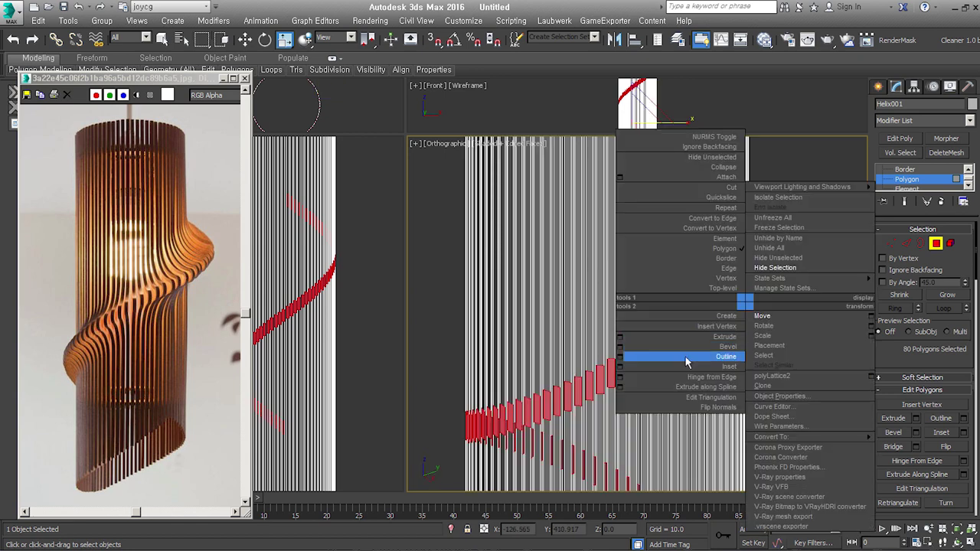
left_click(620, 337)
middle_click_drag(643, 337, 548, 378, "alt")
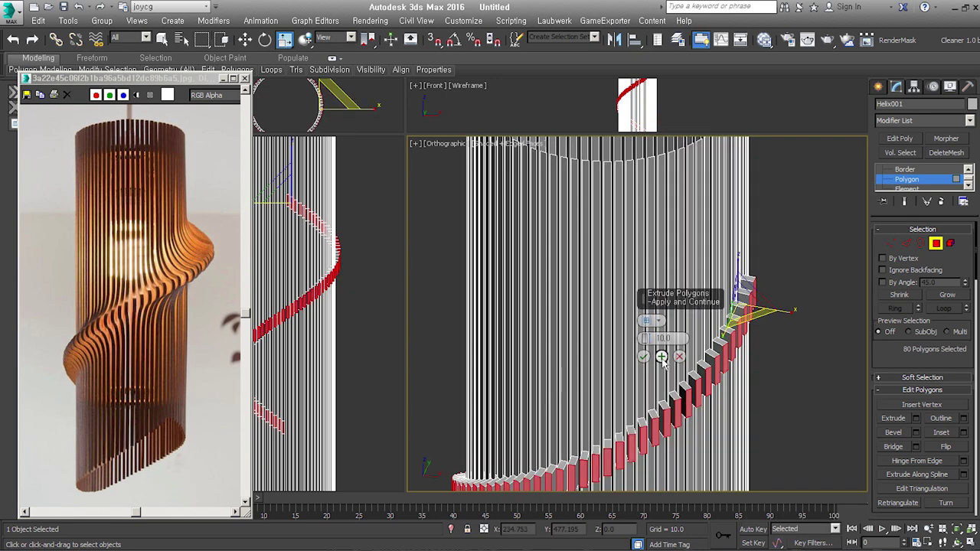
left_click(649, 355)
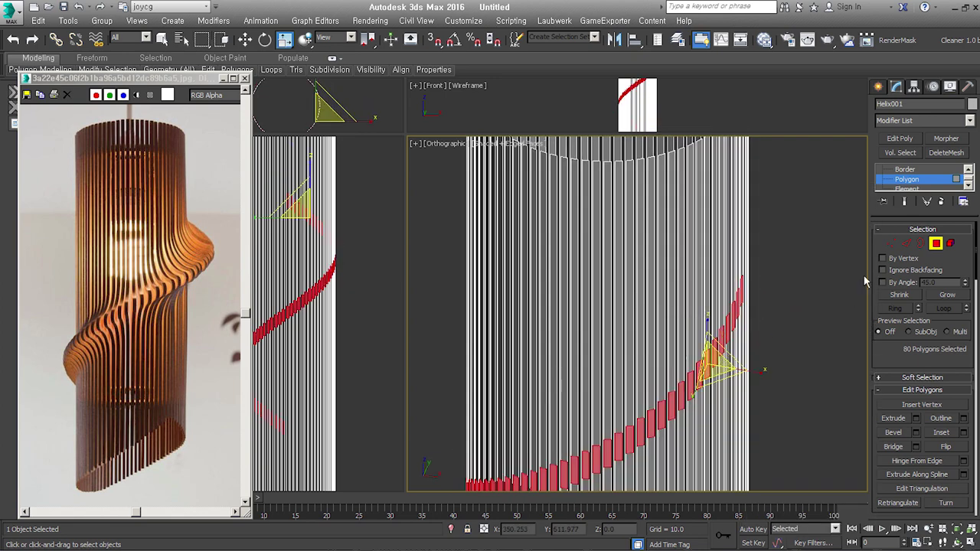
left_click_drag(901, 215, 901, 280)
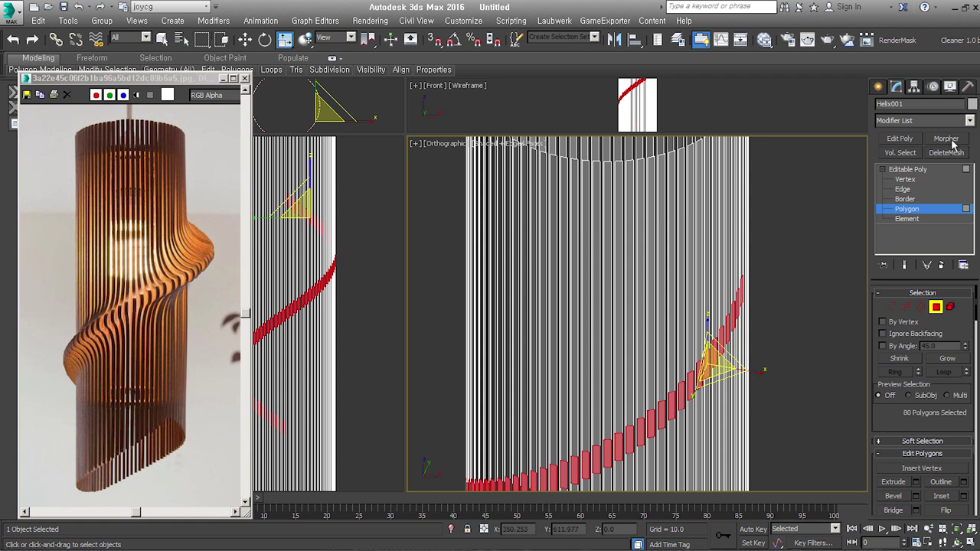
Reposition the transform pivot along the helix and stretch the nearby polygons taller
left_click_drag(720, 386, 676, 385)
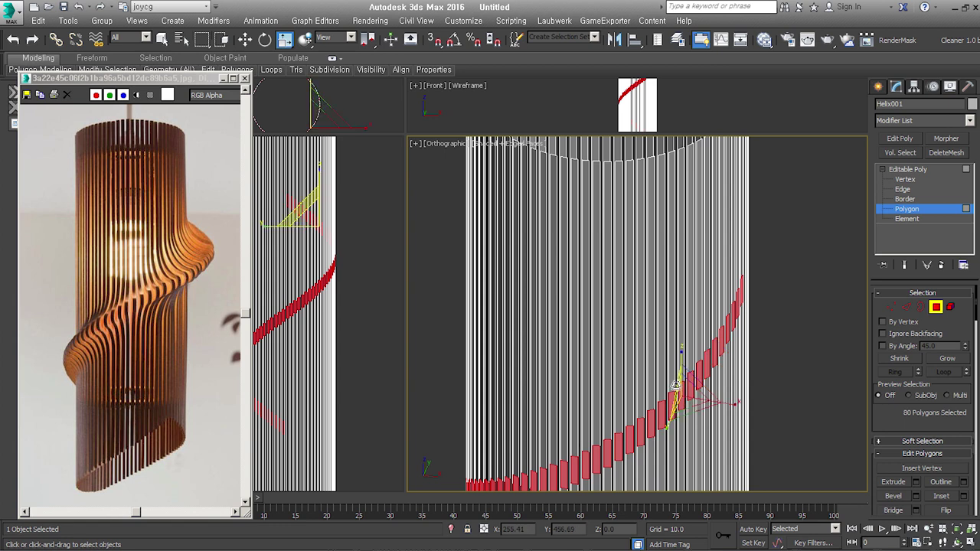
left_click_drag(677, 385, 522, 471)
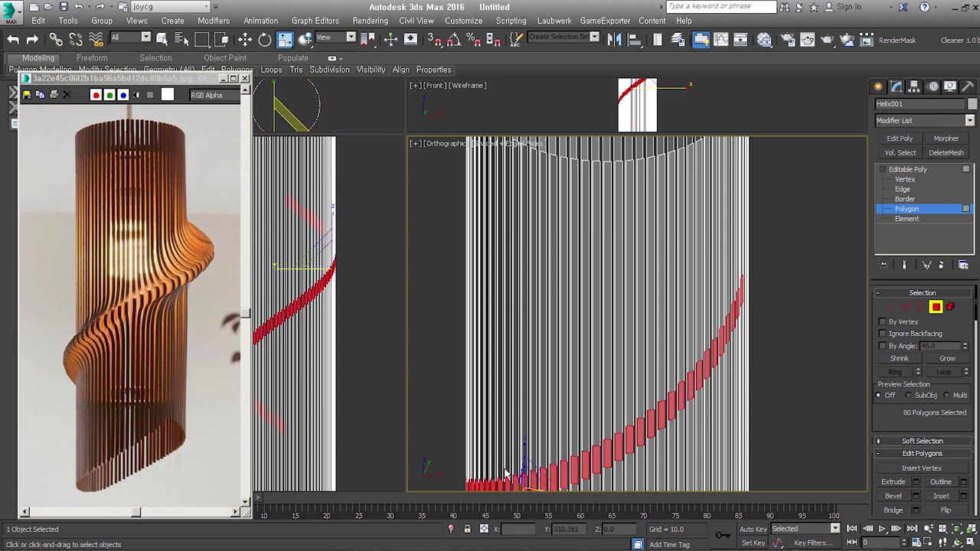
middle_click_drag(728, 284, 770, 398, "alt")
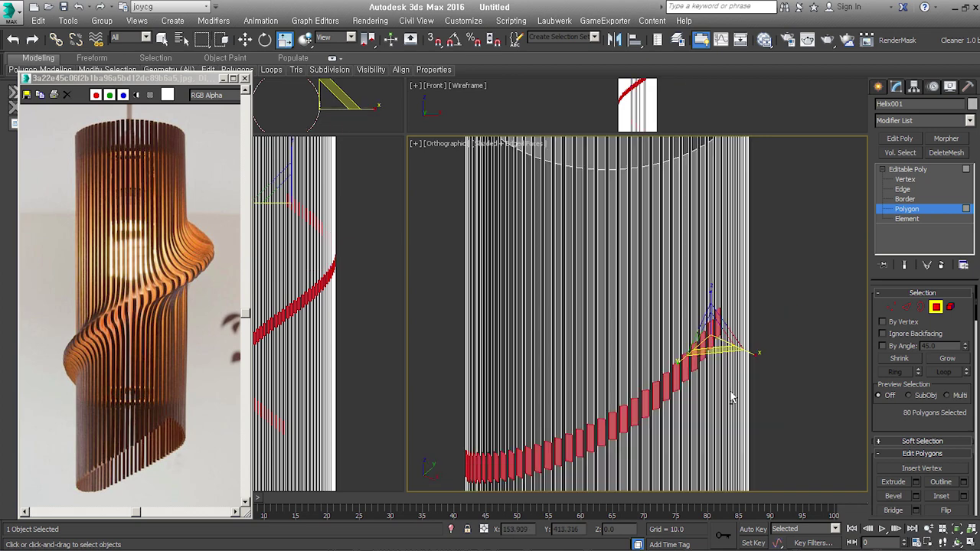
left_click_drag(564, 411, 660, 372)
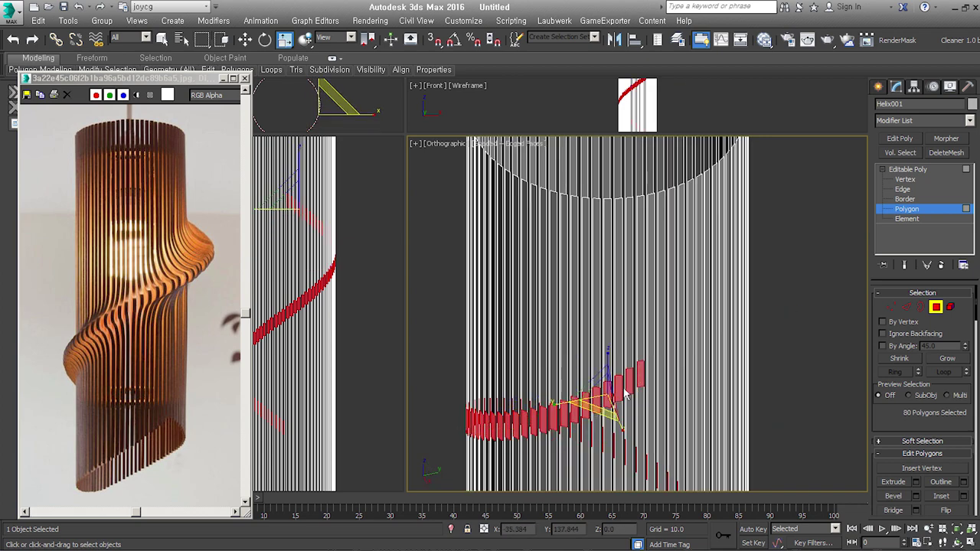
middle_click_drag(660, 372, 705, 388, "alt")
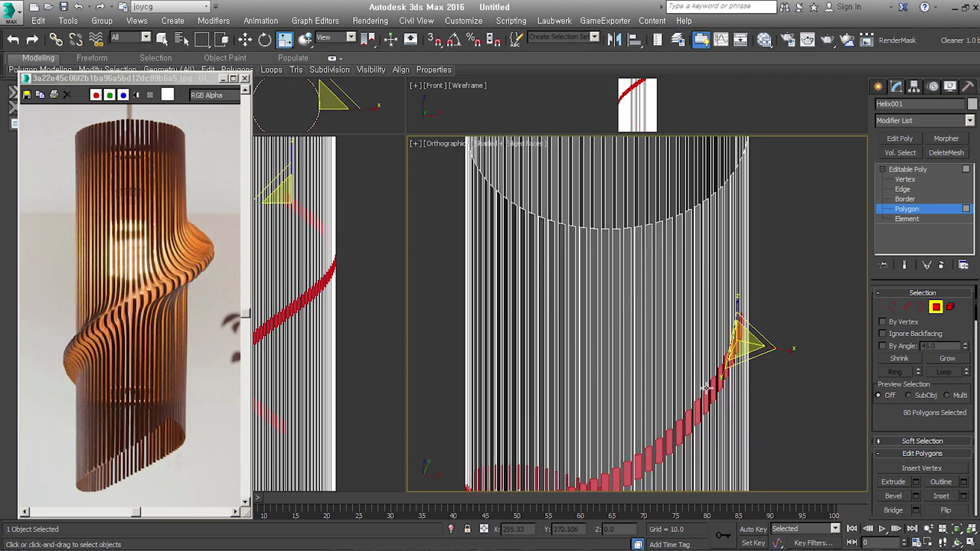
left_click_drag(705, 388, 734, 360)
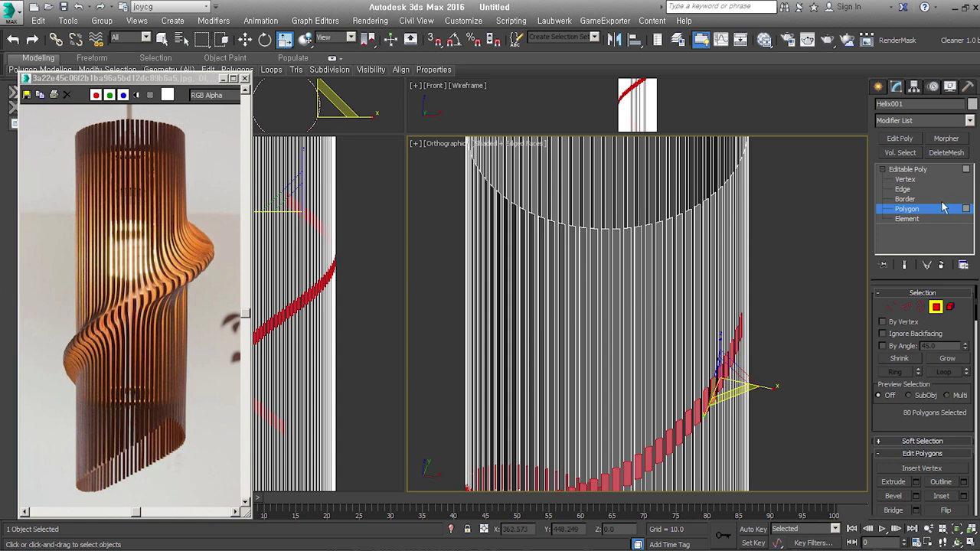
left_click(739, 346)
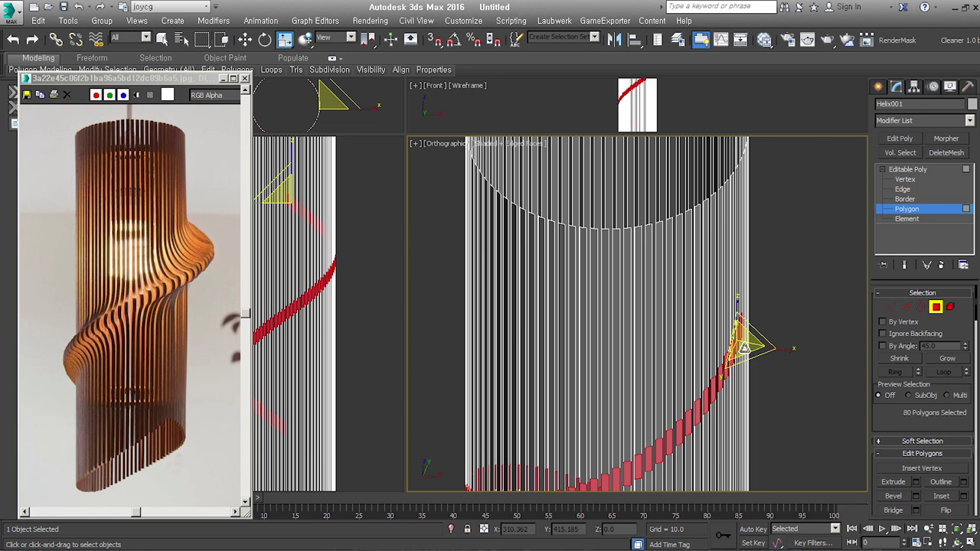
Add an Edit Poly modifier above Helix001's Editable Poly
middle_click_drag(754, 357, 781, 381, "alt")
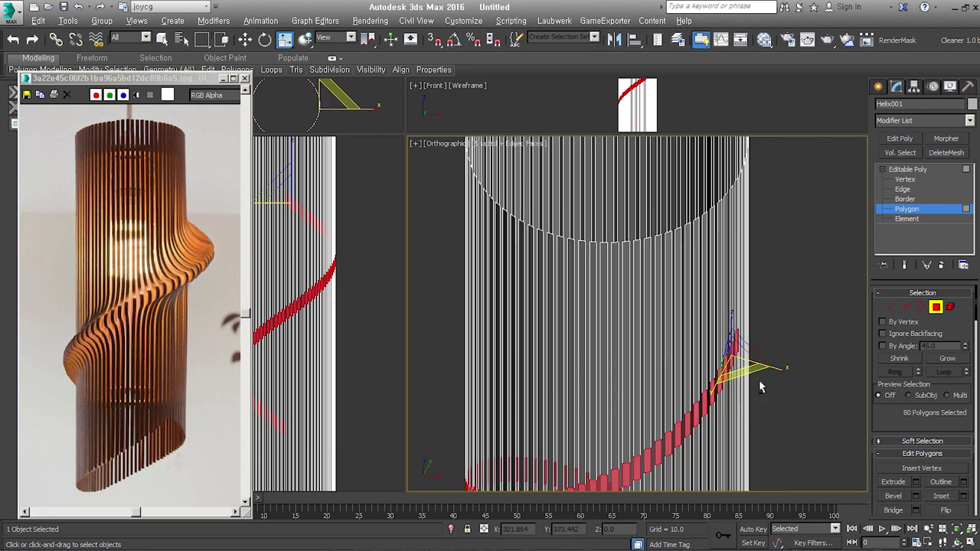
left_click(899, 138)
middle_click_drag(711, 335, 709, 287)
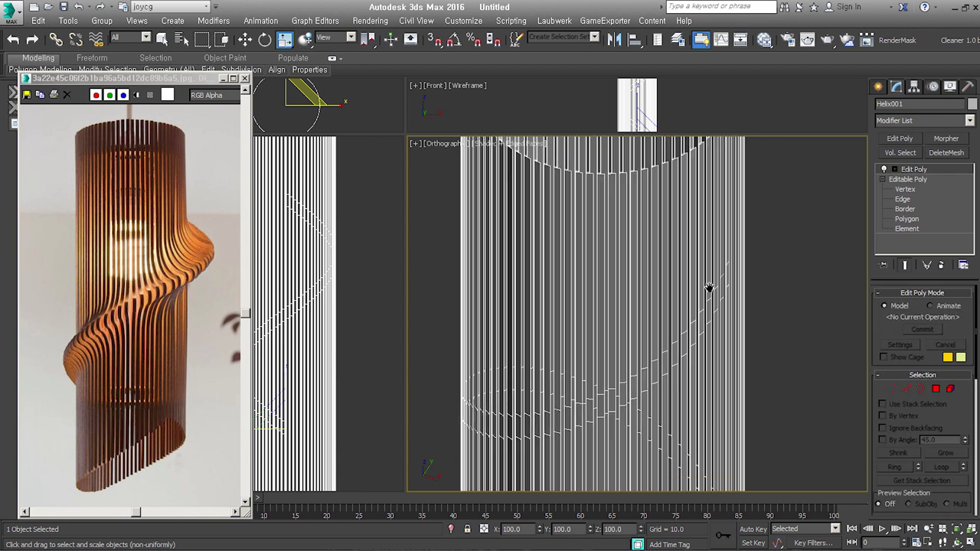
In Polygon mode, extrude the selected slat faces while testing different heights
left_click(936, 389)
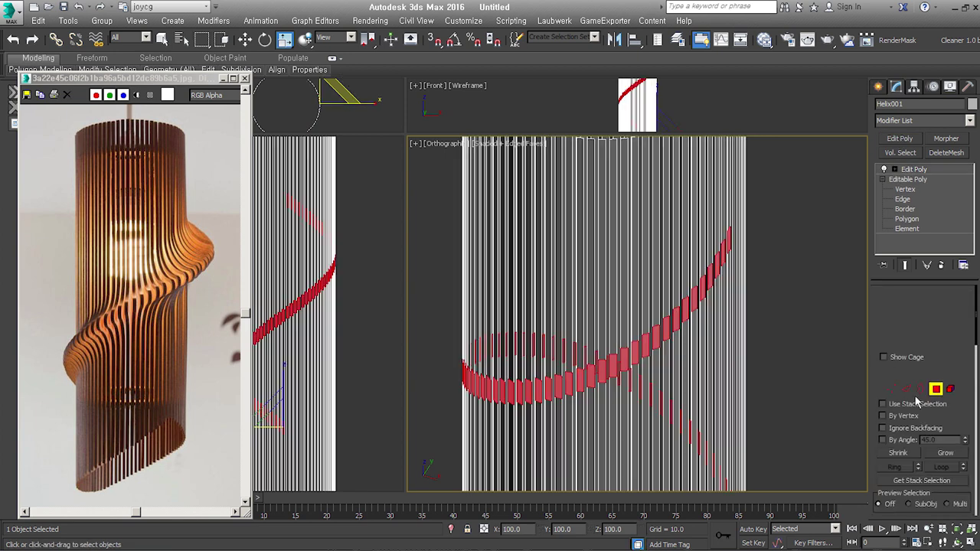
right_click(747, 290)
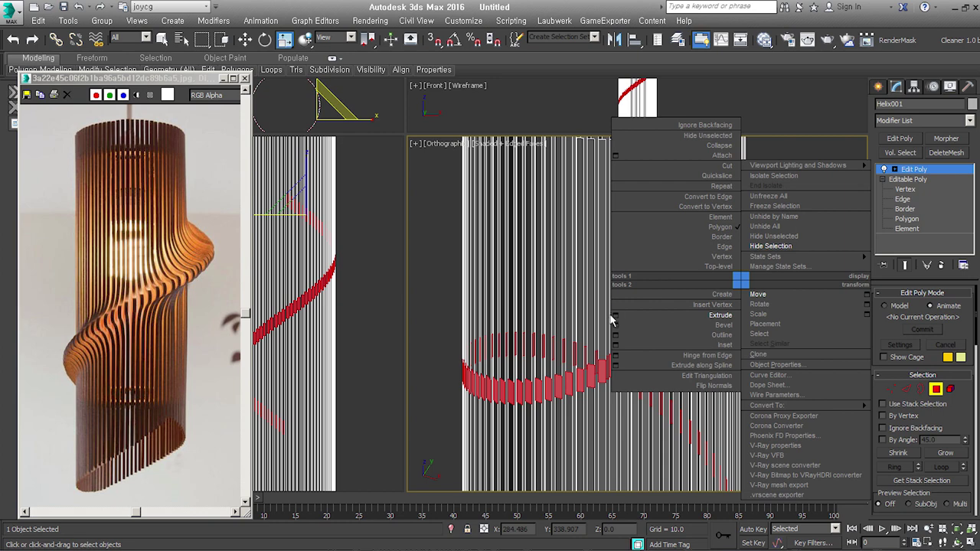
left_click(615, 315)
left_click_drag(645, 337, 656, 274)
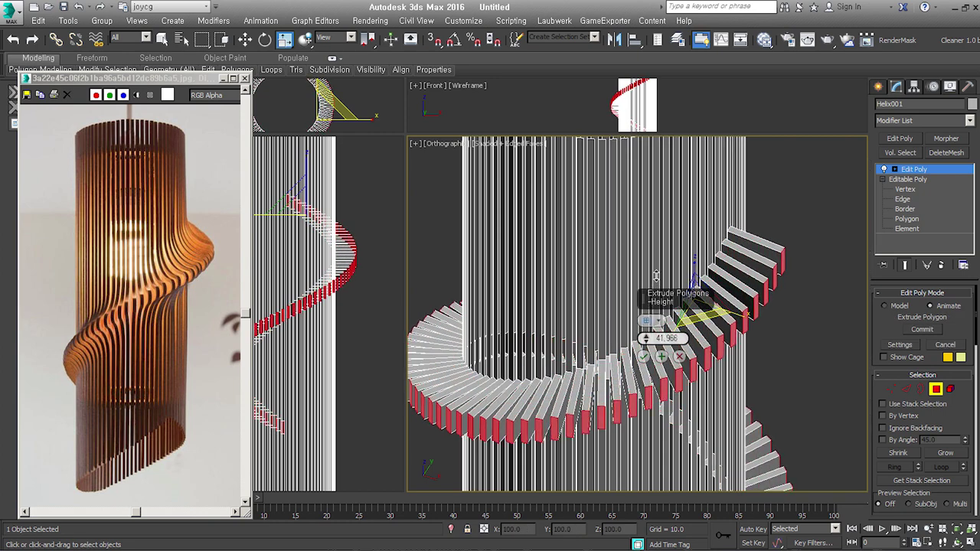
mouse_move(656, 274)
left_mouse_down()
mouse_move(669, 324)
mouse_move(666, 283)
left_mouse_up()
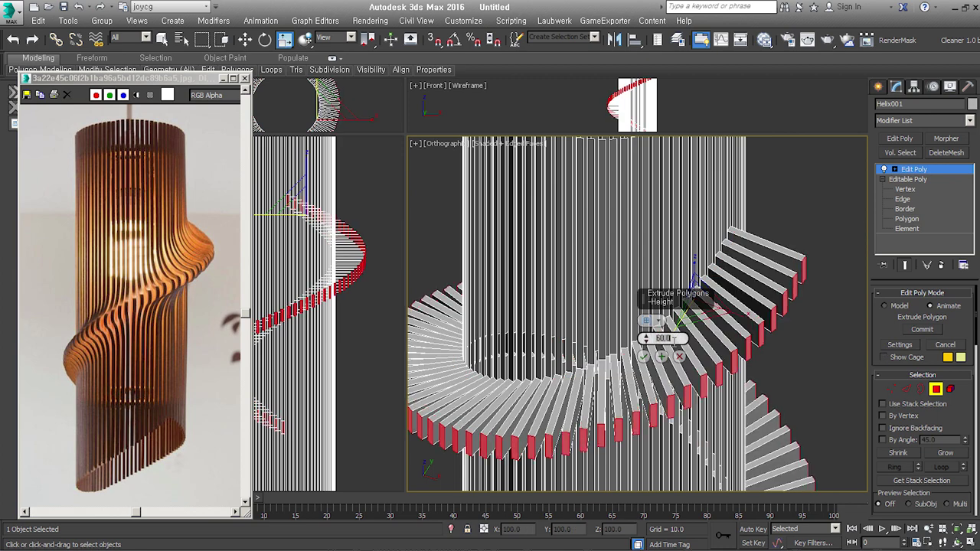
left_click(643, 356)
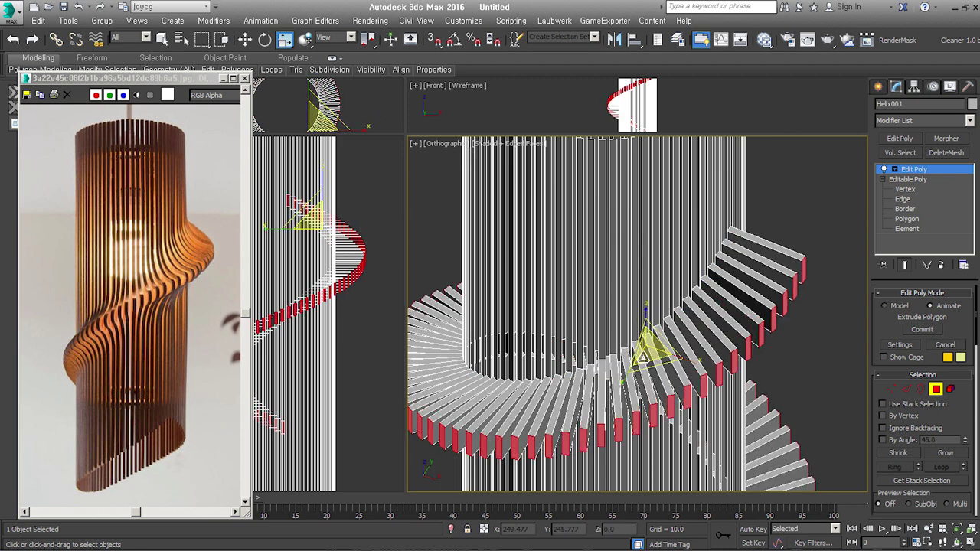
Redo the extrusion through Extrude Settings, committing long fin-like blades
left_click(951, 176)
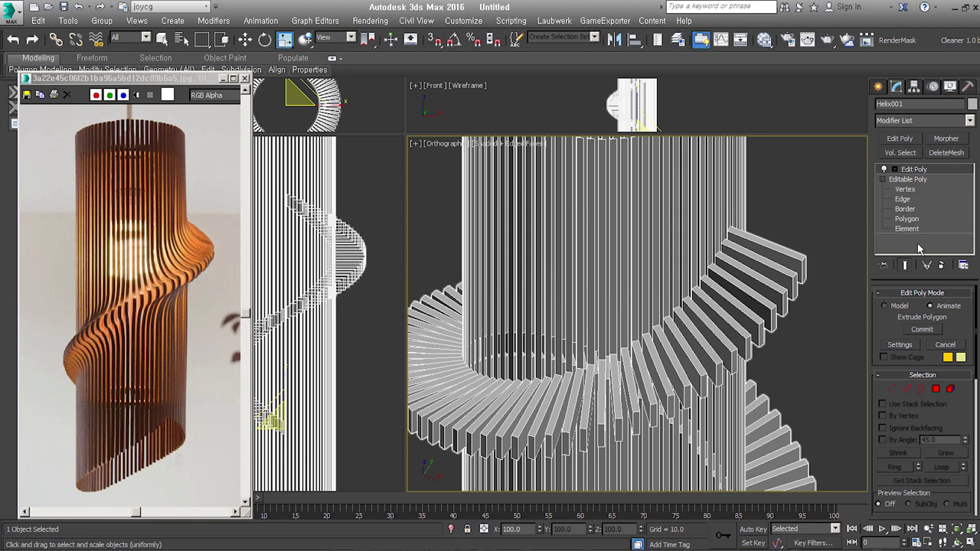
left_click(898, 346)
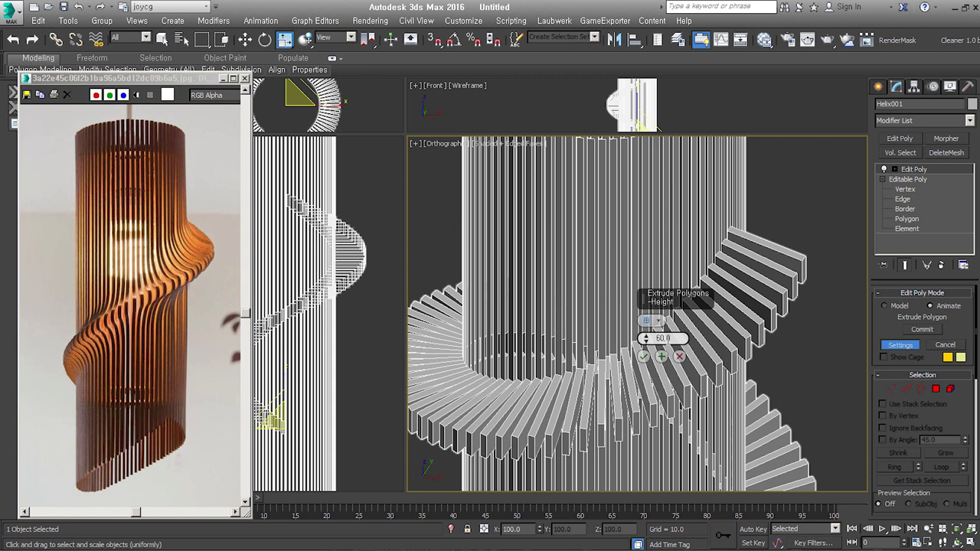
left_click_drag(646, 338, 646, 406)
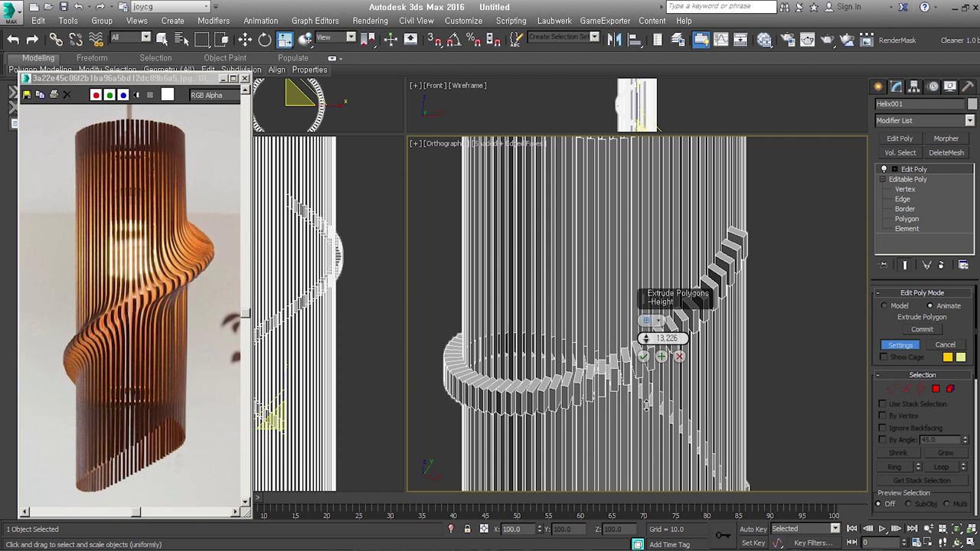
left_click(680, 356)
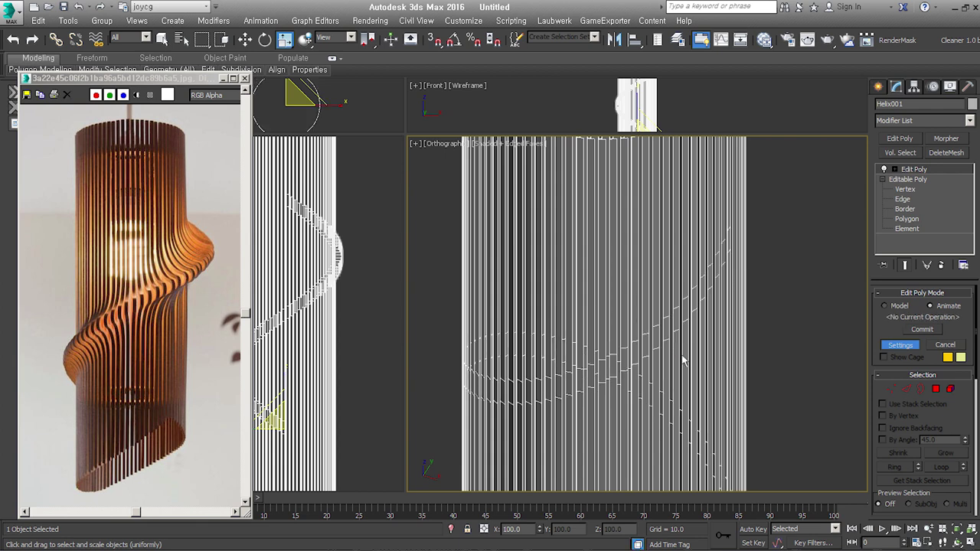
left_click(904, 346)
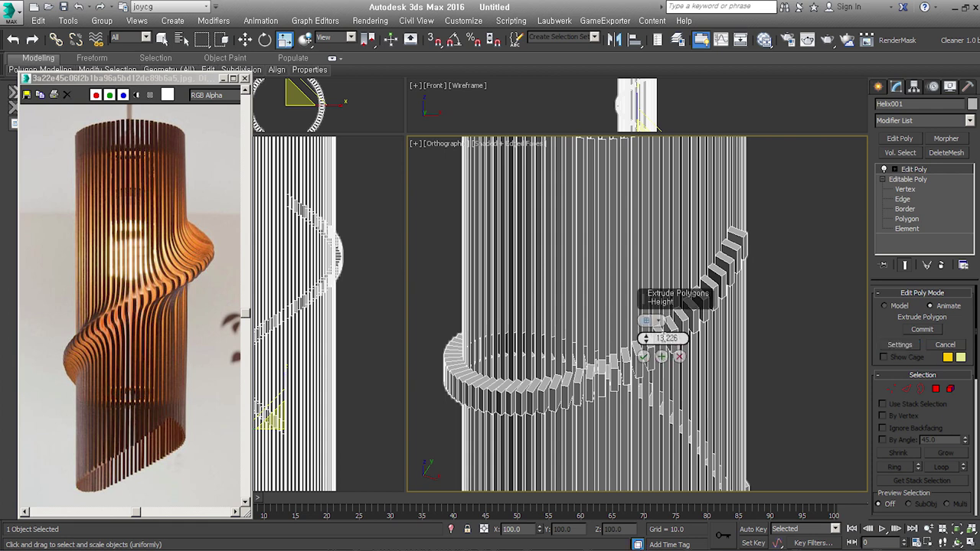
key("Return")
left_click(643, 356)
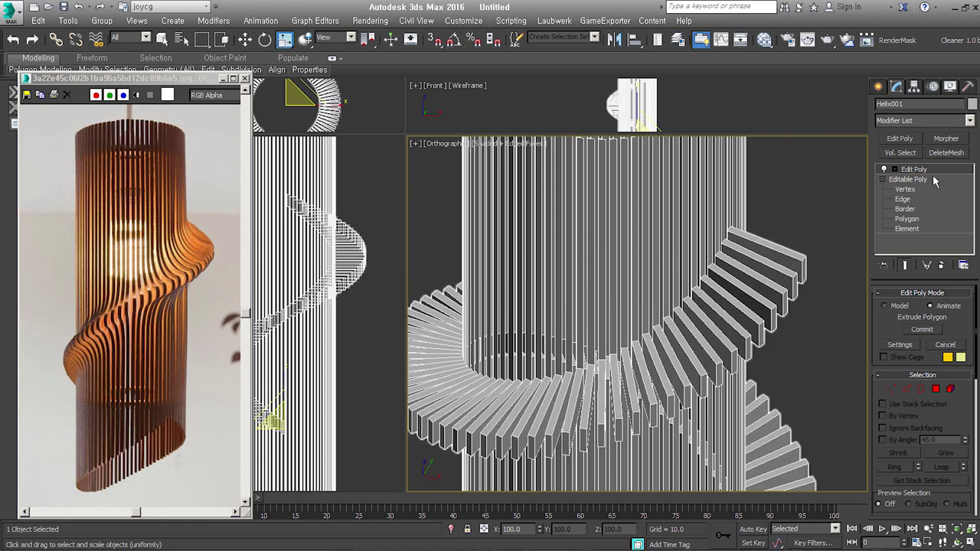
Add a Morpher modifier on top of Helix001's stack
left_click(958, 142)
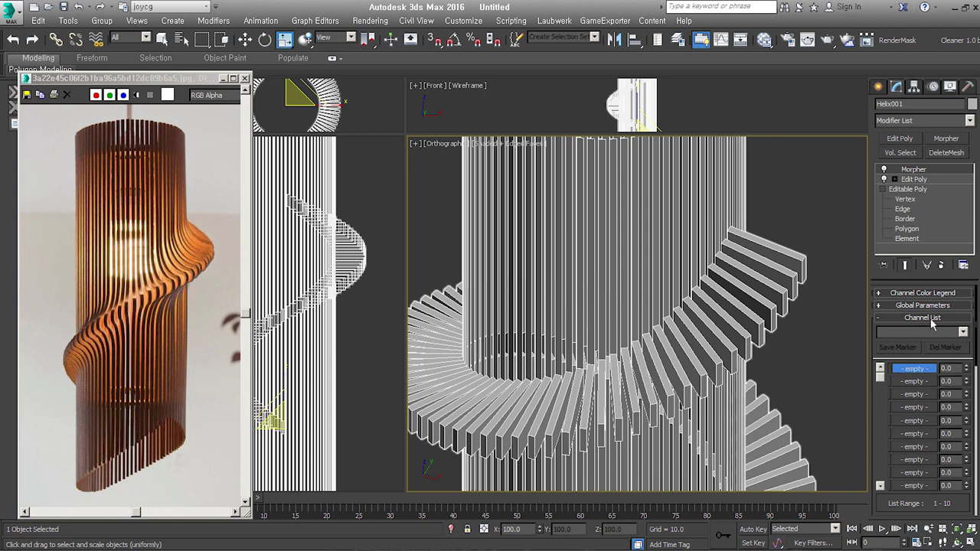
scroll(928, 337, "down", 2)
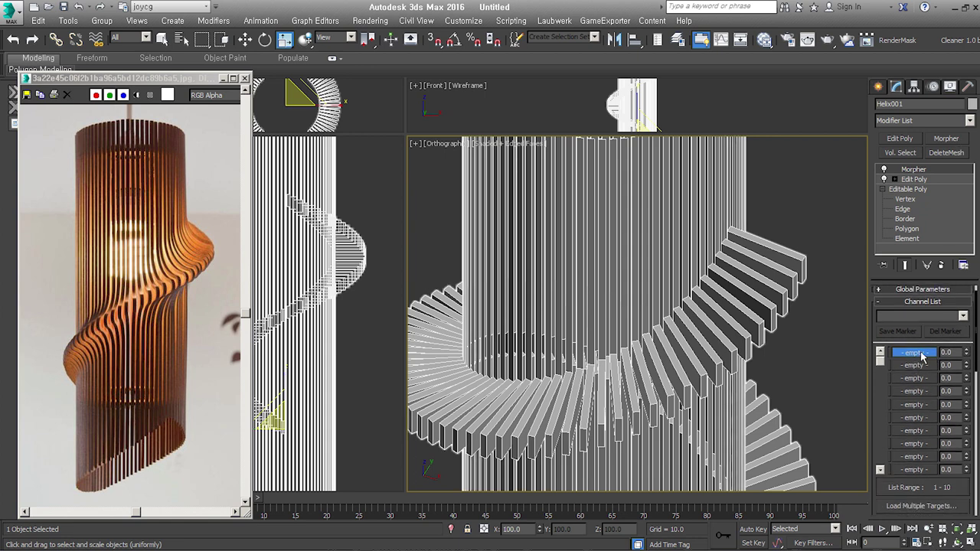
scroll(904, 352, "down", 2)
scroll(886, 349, "down", 2)
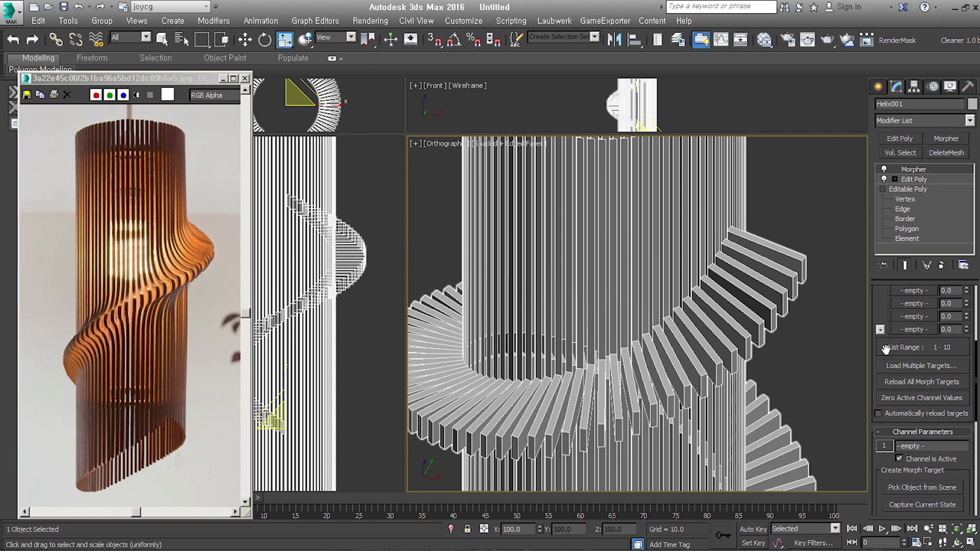
scroll(903, 356, "up", 5)
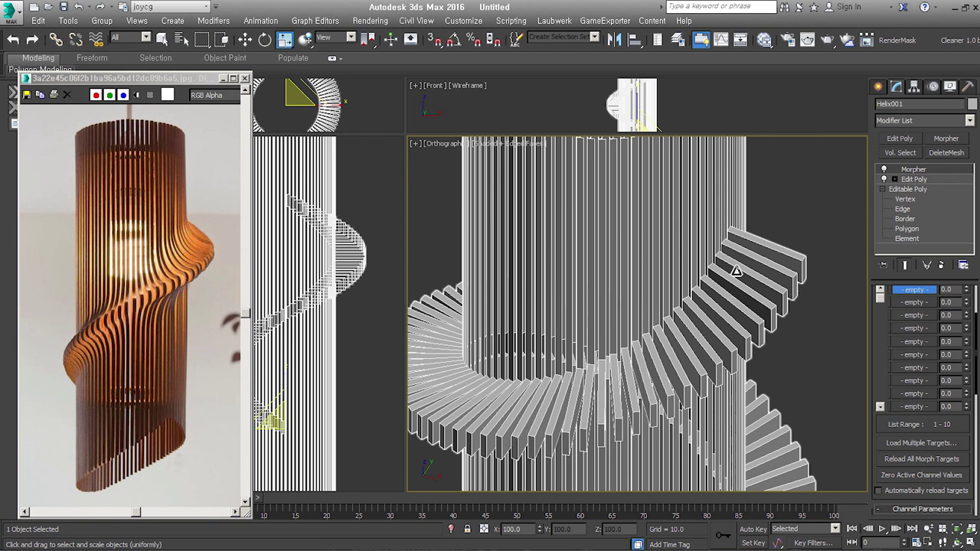
scroll(887, 424, "down", 5)
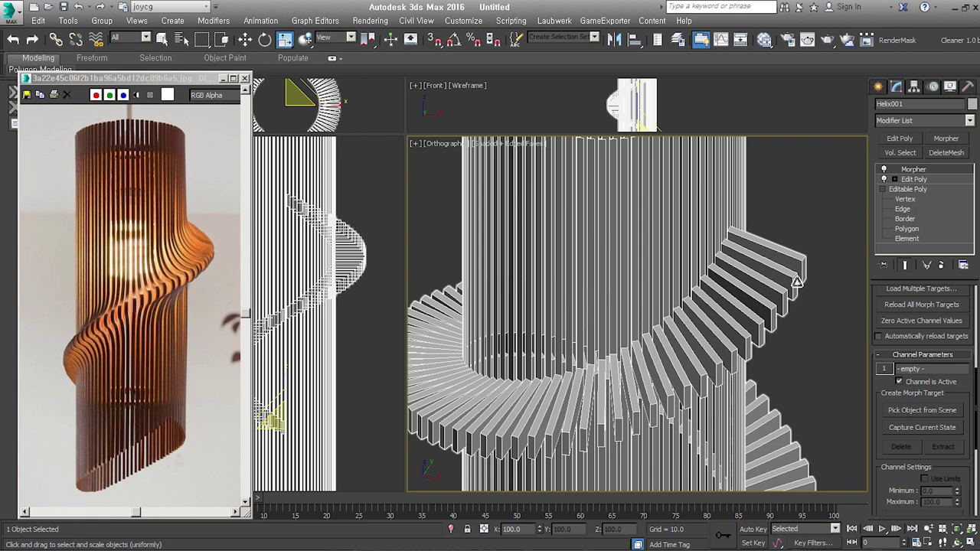
scroll(887, 410, "up", 1)
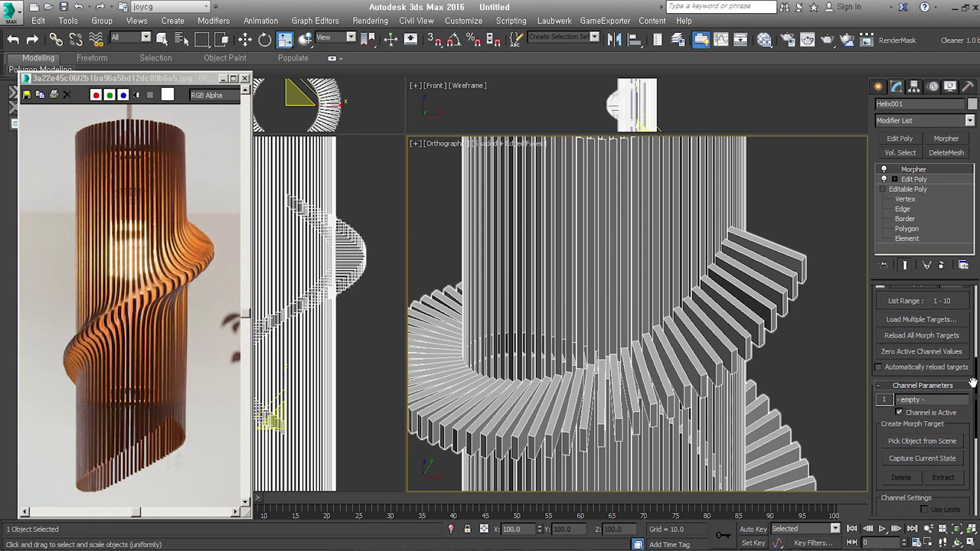
Capture the current finned shape as morph target BB in channel 1
left_click(924, 456)
type("BB")
key("Return")
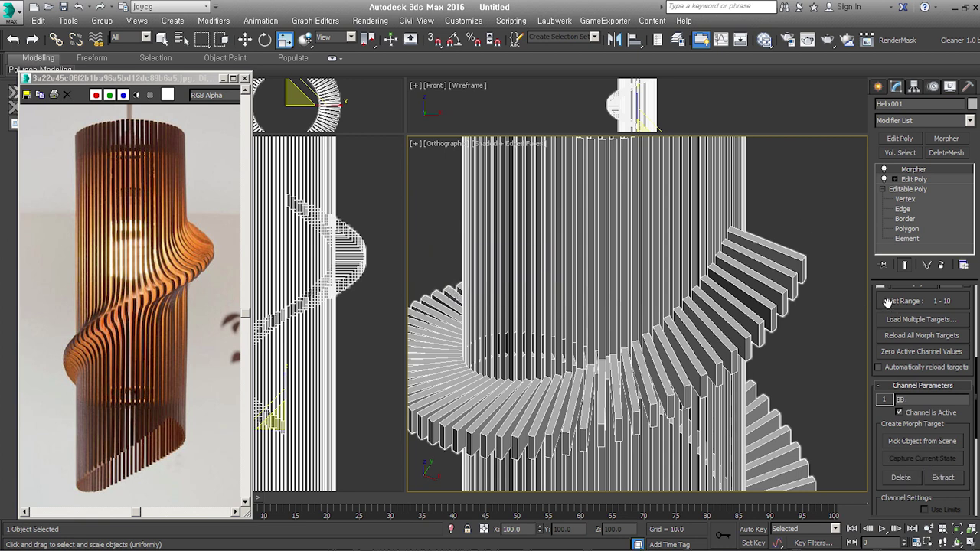
scroll(886, 302, "up", 8)
left_click(935, 181)
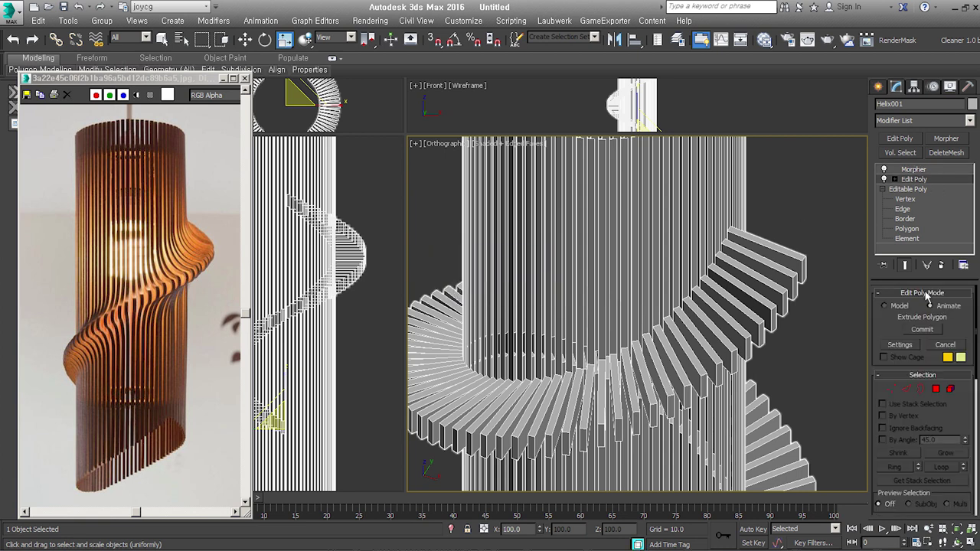
Change the Edit Poly extrusion height to 15
left_click(901, 346)
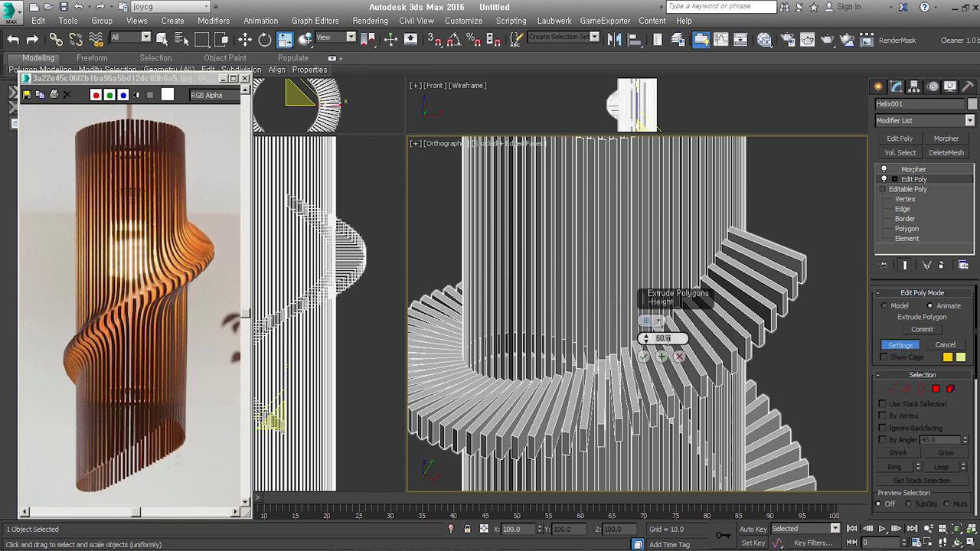
double_click(662, 338)
type("15")
key("Return")
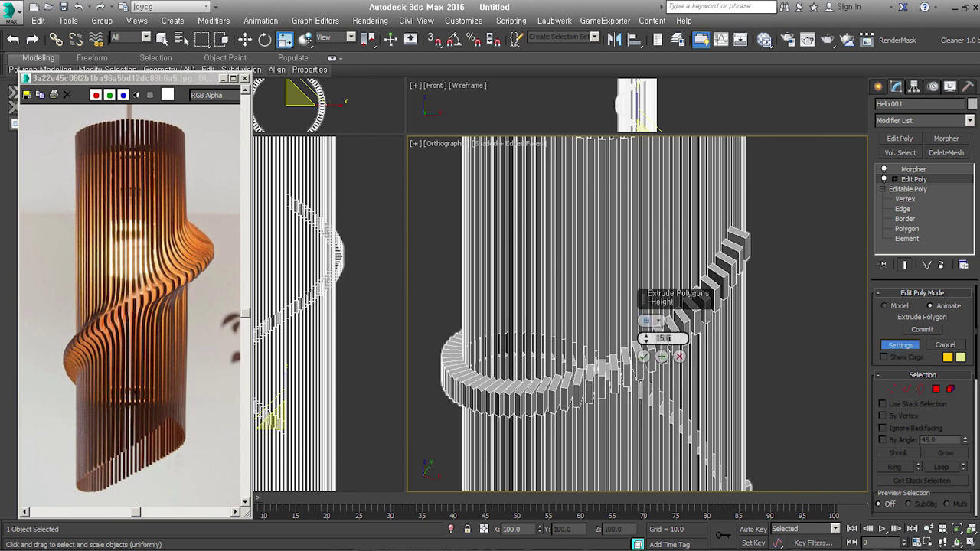
left_click(643, 357)
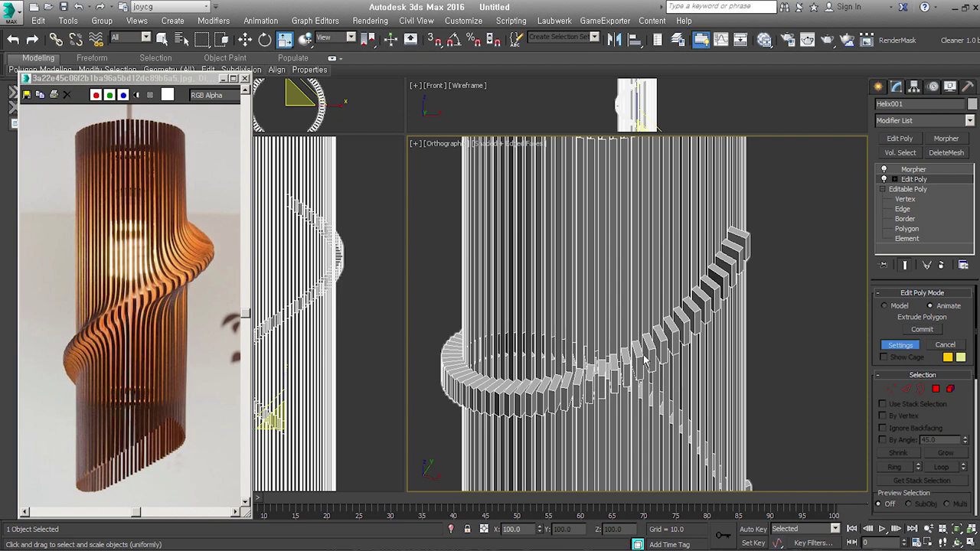
Preview the BB morph channel up to 100, then reset it to 0
left_click(913, 169)
left_click_drag(966, 368, 972, 239)
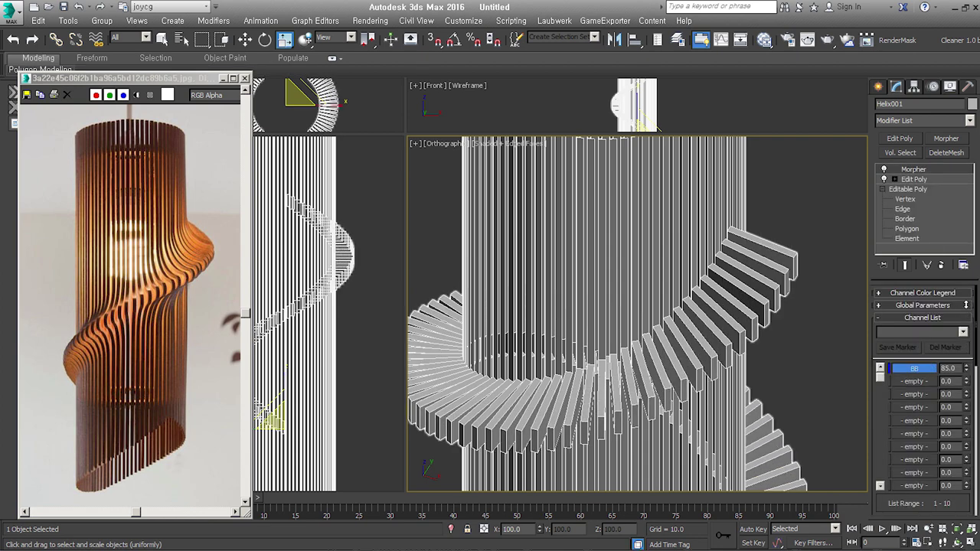
mouse_move(971, 316)
left_mouse_down()
mouse_move(963, 228)
mouse_move(932, 413)
left_mouse_up()
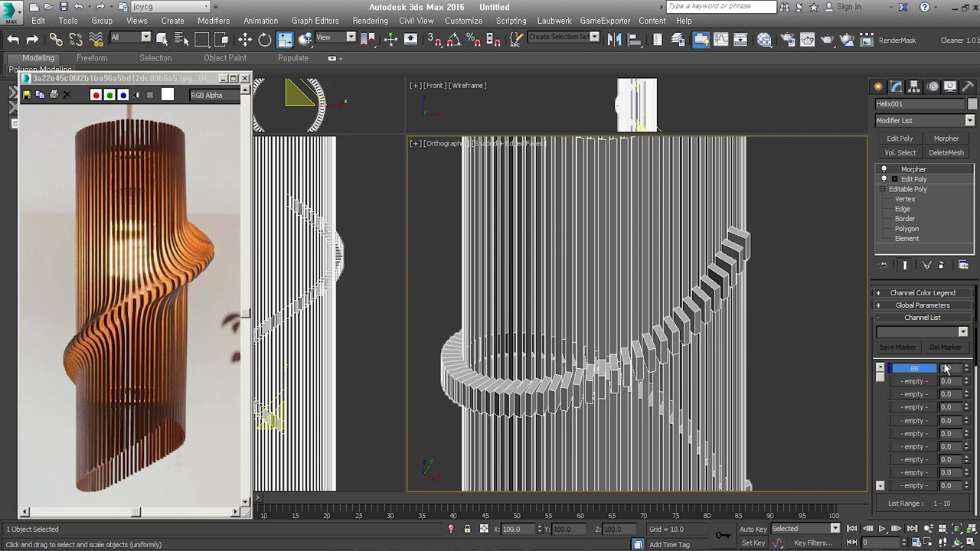
left_click_drag(966, 368, 969, 284)
scroll(745, 381, "down", 3)
scroll(769, 370, "down", 2)
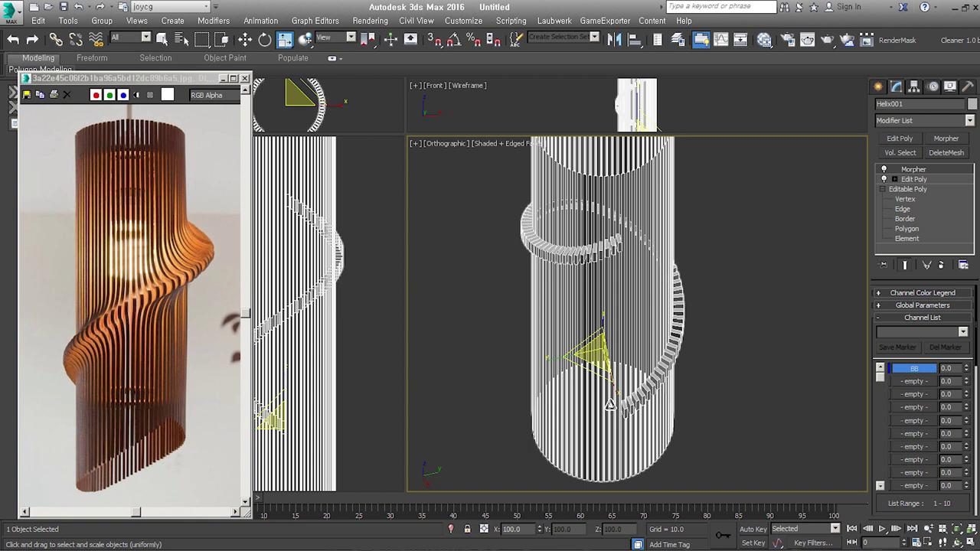
Squash the lamp vertically and draw a tall standard-primitive box at the helix base
left_click_drag(663, 379, 641, 424)
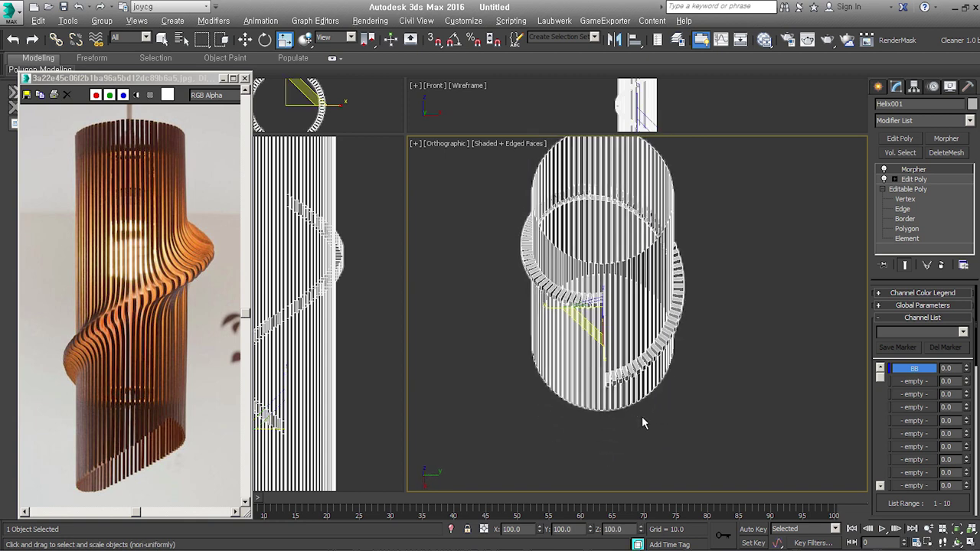
left_click(878, 86)
left_click(924, 123)
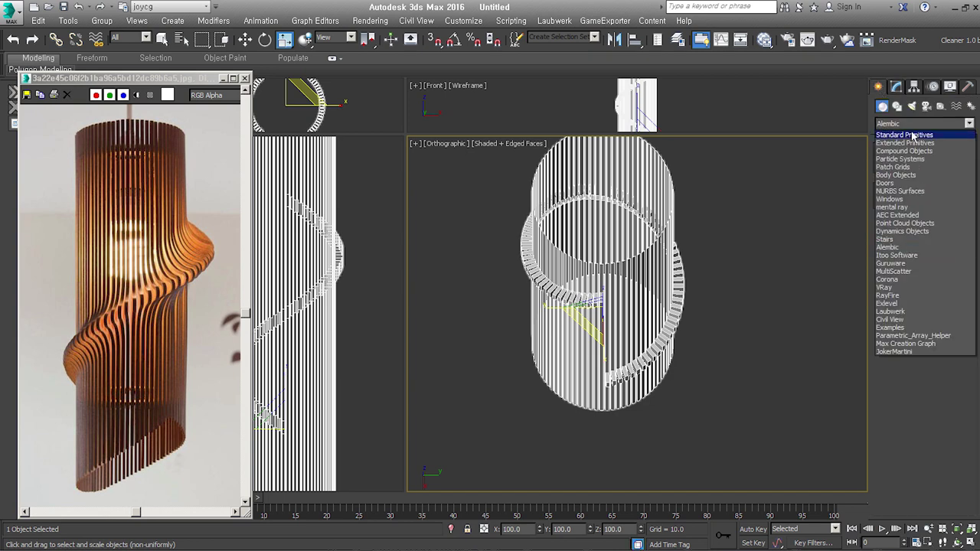
left_click(911, 134)
left_click(900, 165)
left_click_drag(604, 422, 616, 413)
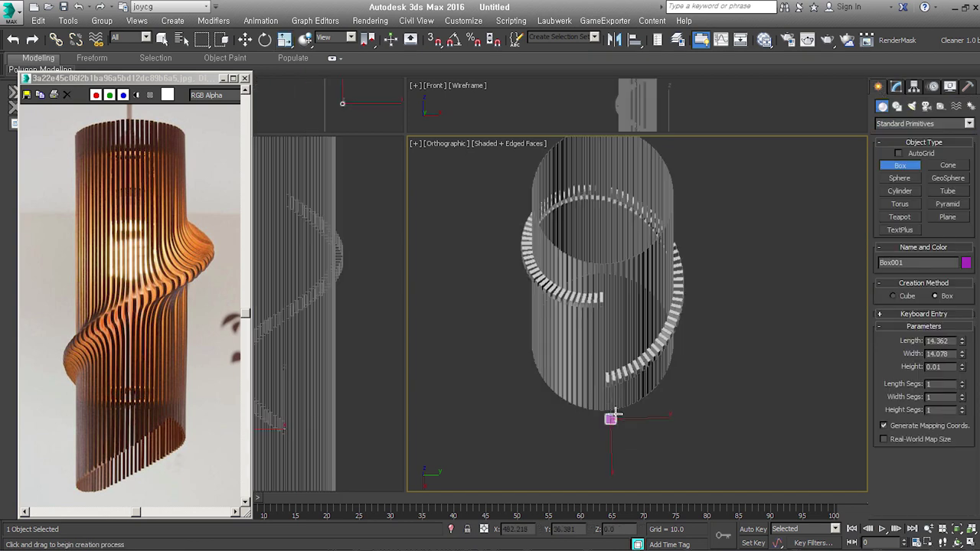
left_click(617, 269)
Move Box001 into position against the lamp in the Top view
right_click(697, 394)
key("t")
key("z")
scroll(697, 387, "down", 5)
scroll(712, 352, "down", 2)
right_click(733, 330)
left_click(748, 340)
left_click_drag(702, 334, 701, 324)
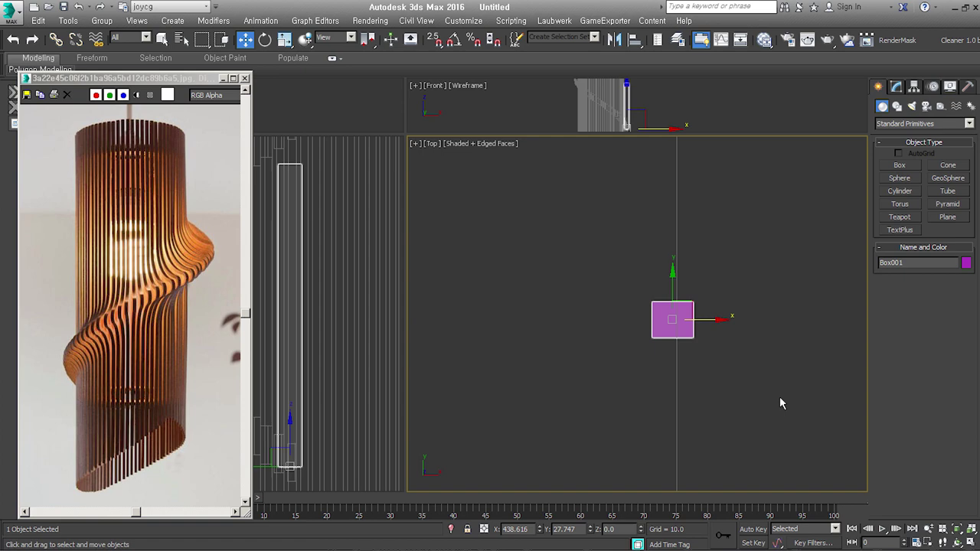
middle_click_drag(779, 404, 689, 336, "alt")
scroll(689, 337, "down", 3)
left_click(896, 87)
Add a Vol. Select modifier selecting vertices by the Box001 mesh volume
left_click(908, 169)
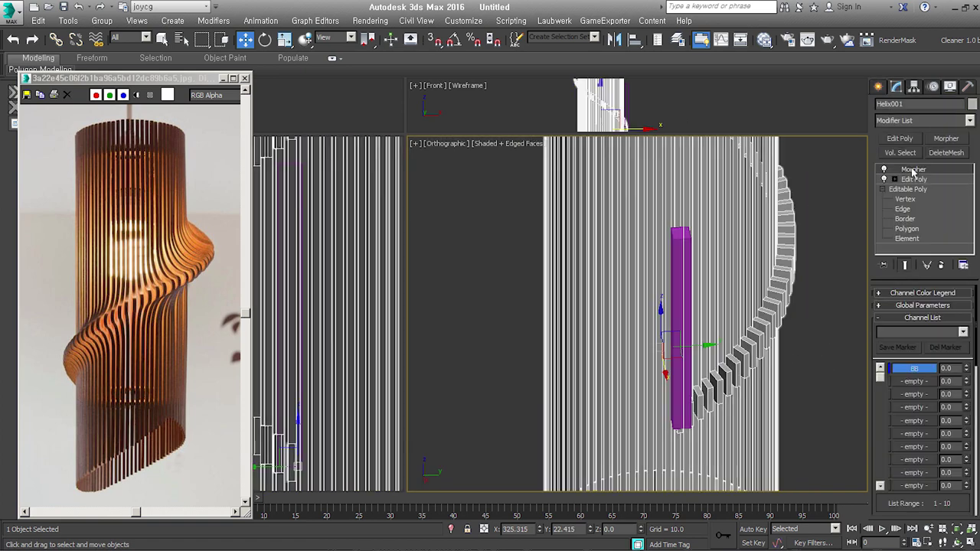
left_click(908, 153)
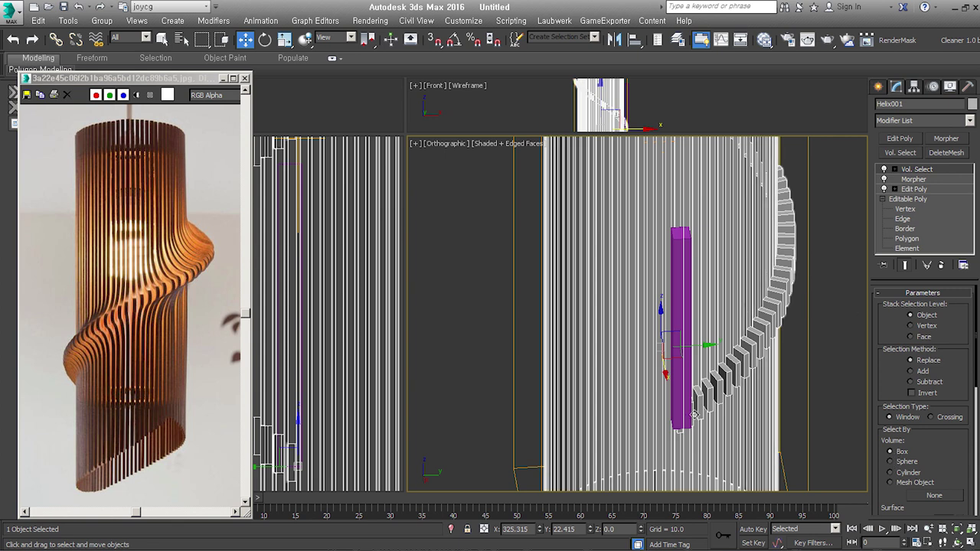
left_click(926, 326)
scroll(896, 392, "down", 3)
left_click(911, 396)
left_click(932, 409)
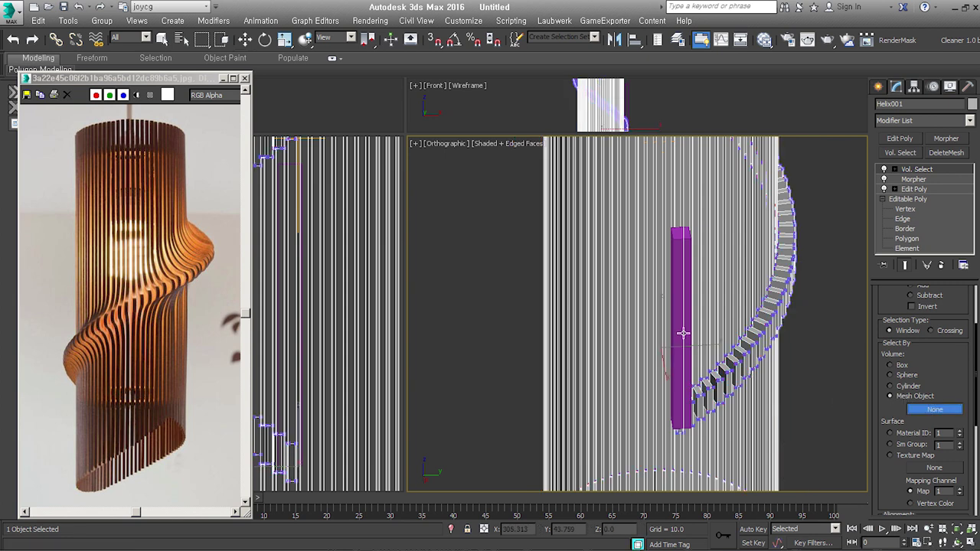
left_click(674, 243)
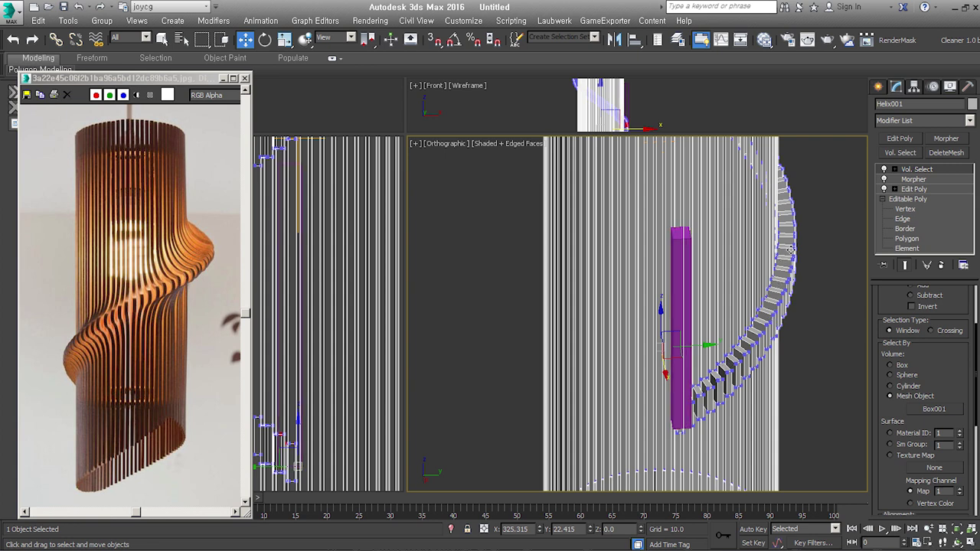
Enable soft selection with a falloff around 160, undoing trial adjustments
scroll(888, 413, "down", 5)
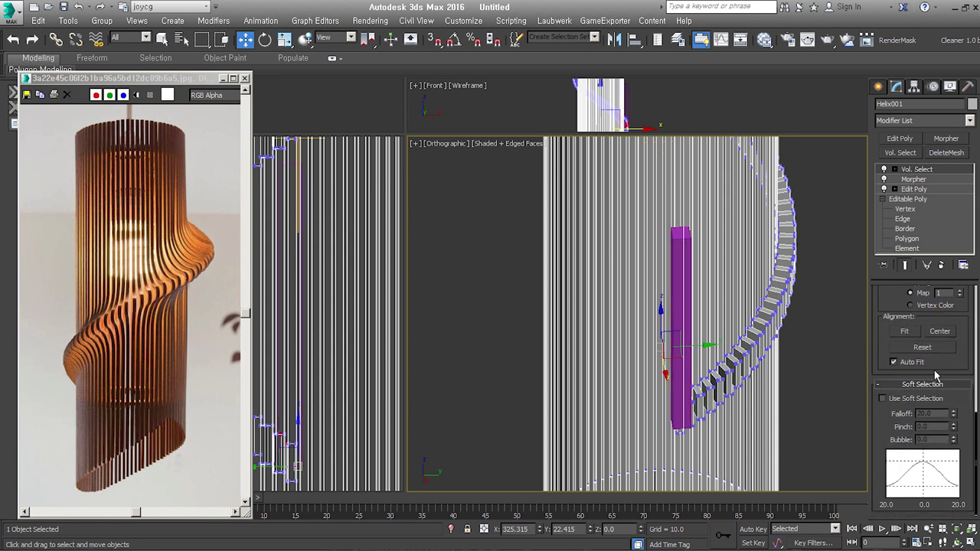
left_click(920, 403)
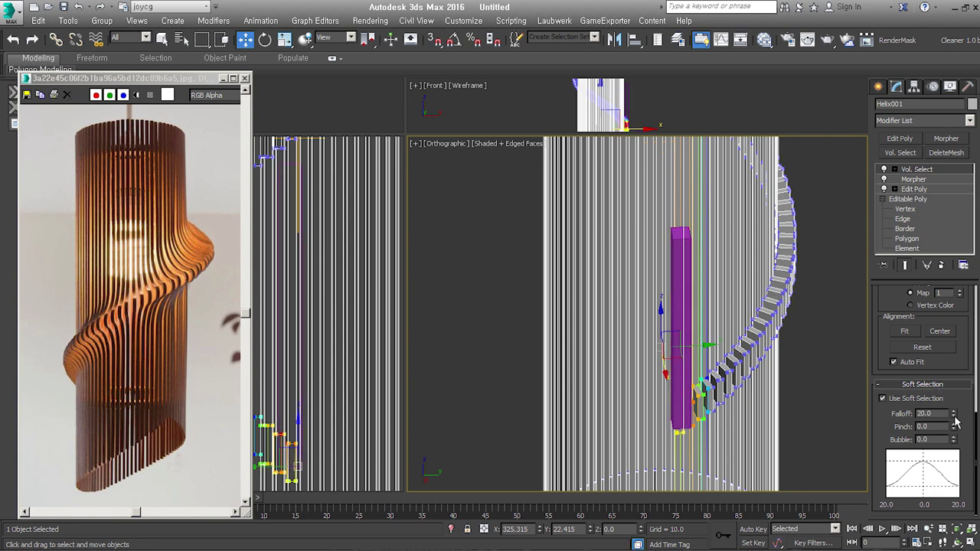
left_click_drag(954, 416, 956, 369)
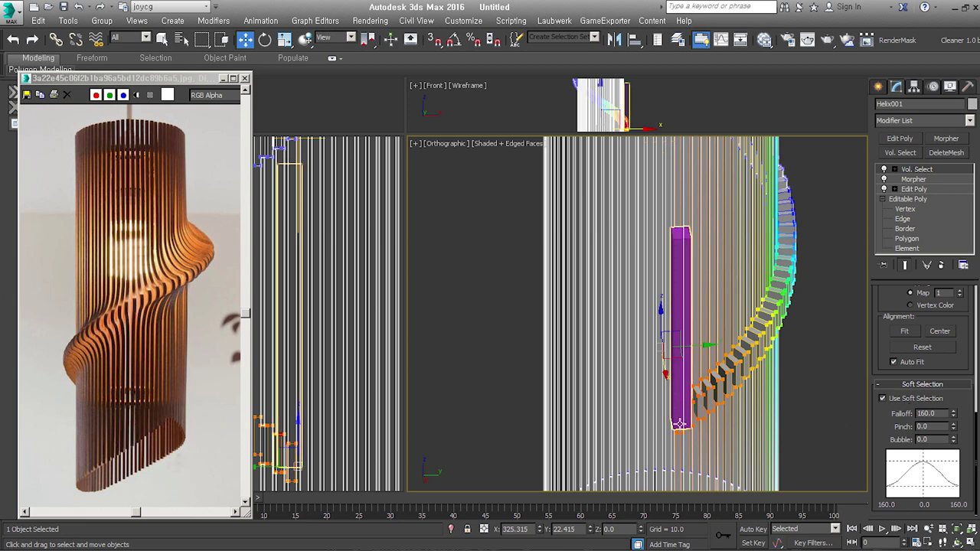
key("ctrl+z")
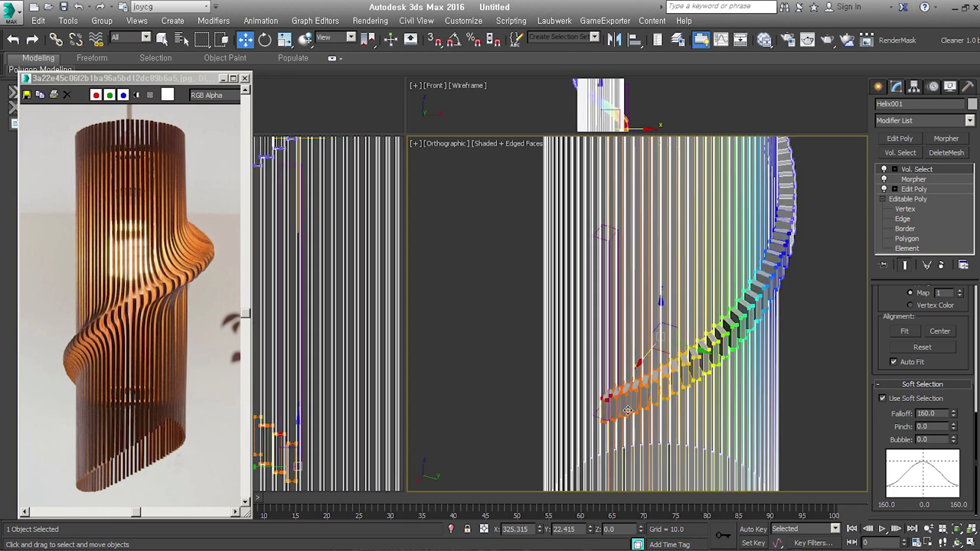
key("ctrl+z")
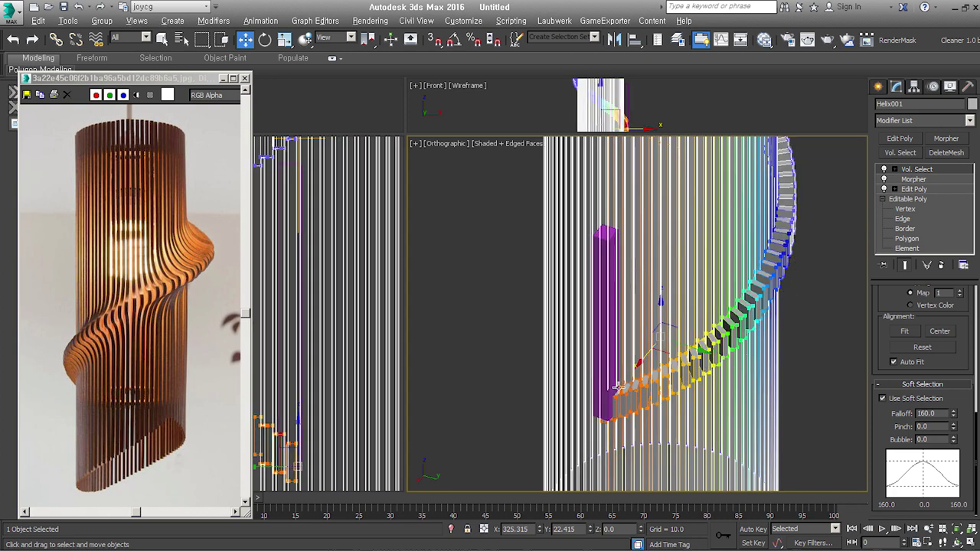
key("ctrl+z")
Move Vol. Select beneath the Morpher in the modifier stack
scroll(651, 391, "down", 1)
scroll(650, 391, "down", 1)
scroll(650, 391, "down", 1)
scroll(674, 417, "down", 1)
mouse_move(680, 422)
middle_mouse_down("alt")
mouse_move(737, 389)
mouse_move(672, 422)
middle_mouse_up("alt")
left_click_drag(953, 413, 955, 399)
left_click_drag(935, 175, 937, 189)
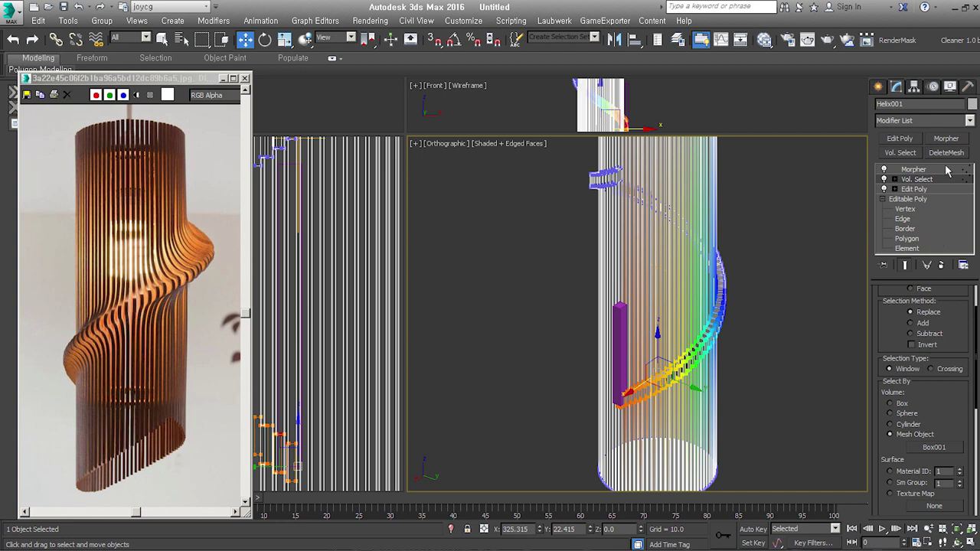
Blend the BB morph to 100 and toggle the Morpher on and off to compare
left_click(940, 169)
left_click_drag(967, 371, 973, 276)
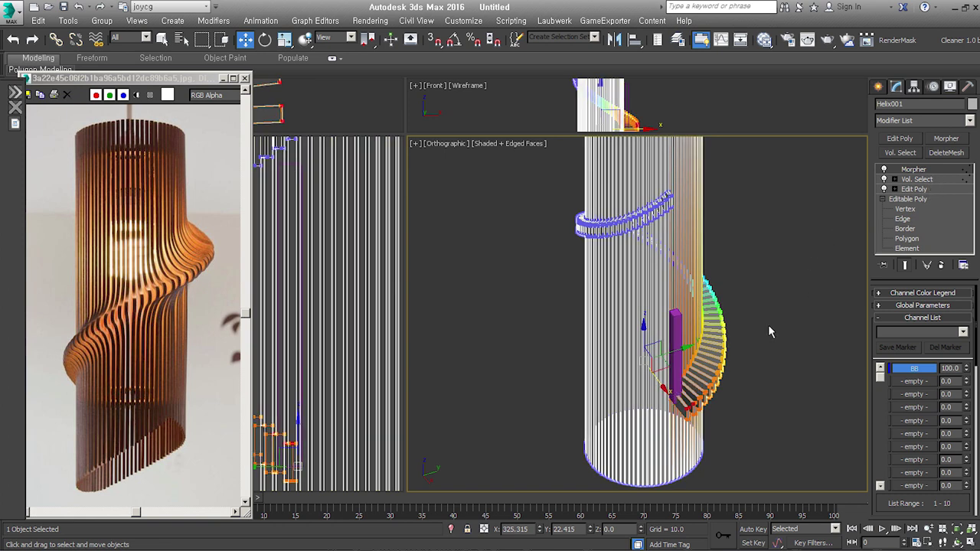
left_click(911, 189)
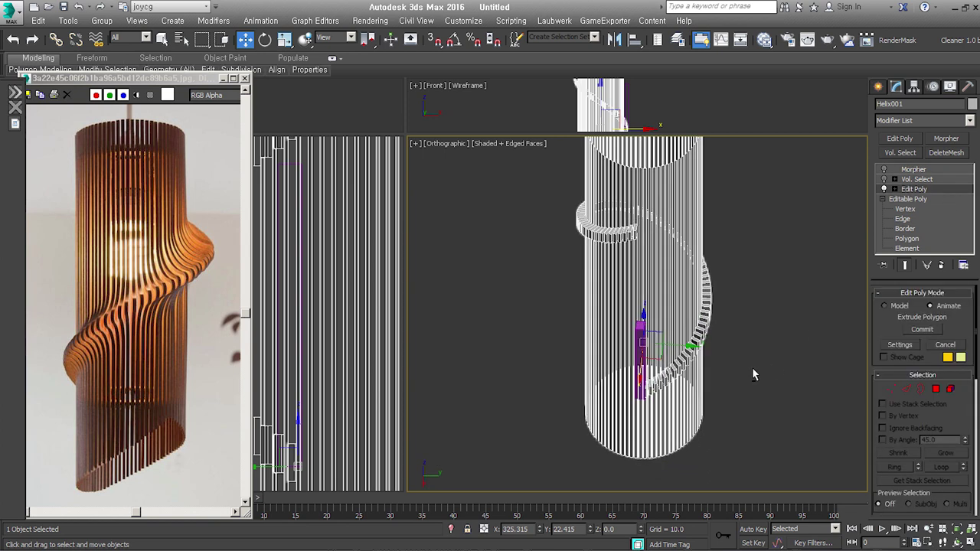
left_click(889, 169)
left_click(885, 169)
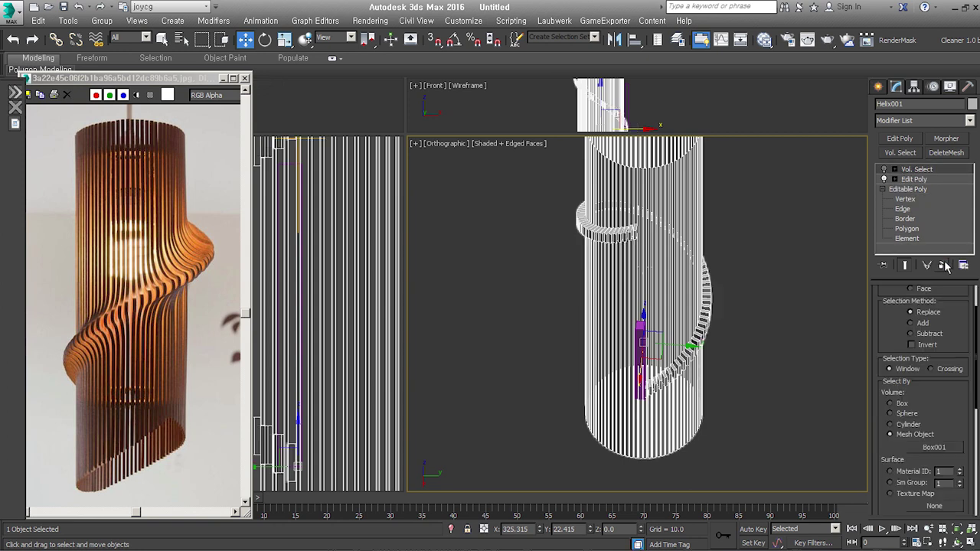
Add a new Morpher above Edit Poly and capture the current state as target SS
left_click(932, 180)
left_click(949, 138)
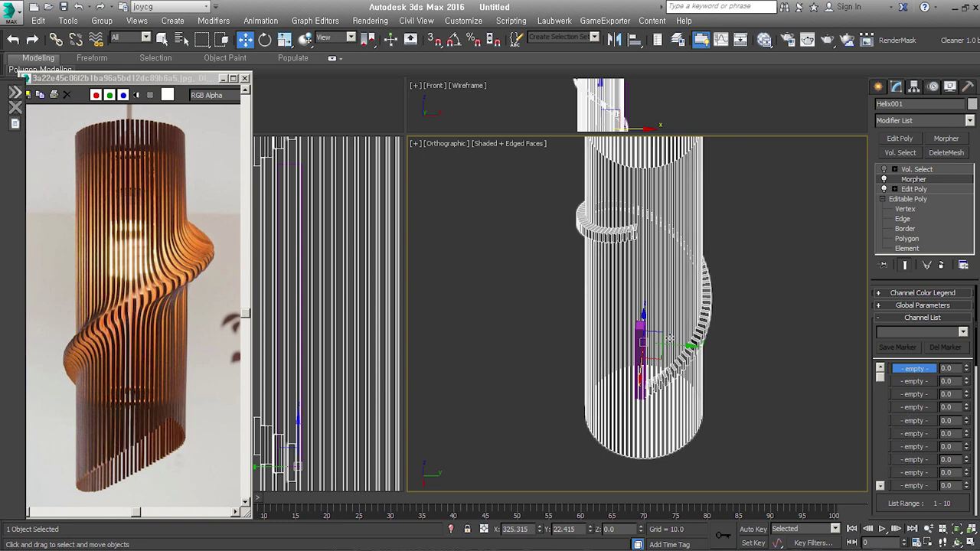
left_click_drag(884, 509, 884, 447)
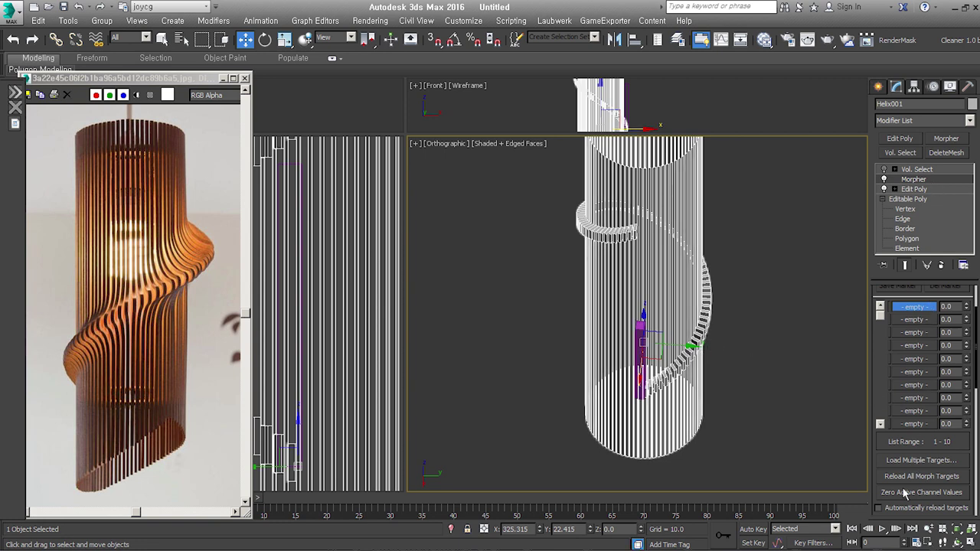
scroll(888, 442, "down", 5)
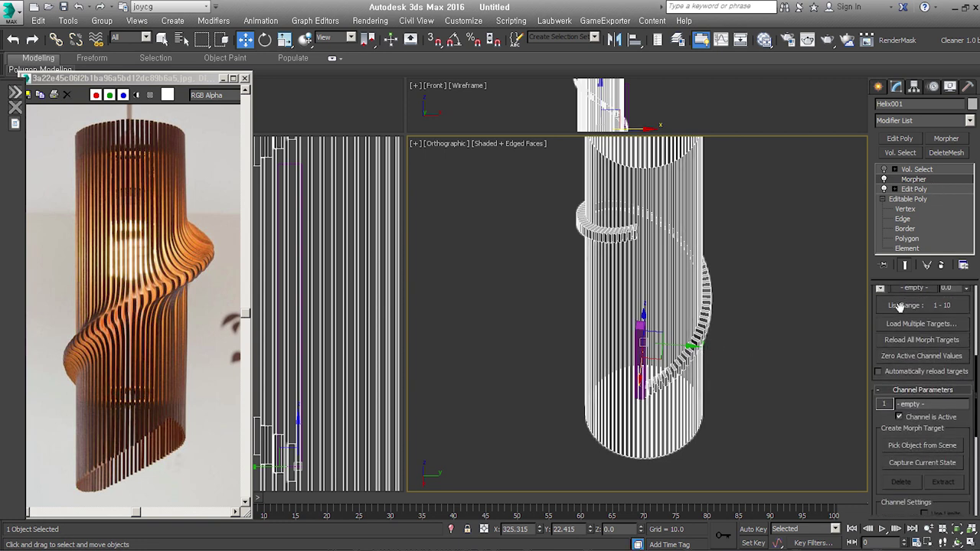
left_click(922, 462)
type("SS")
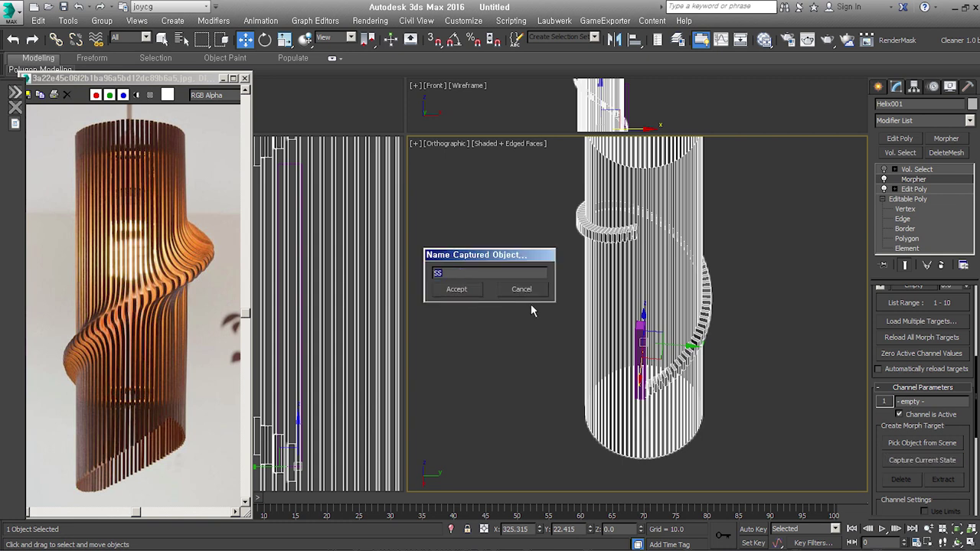
left_click(457, 290)
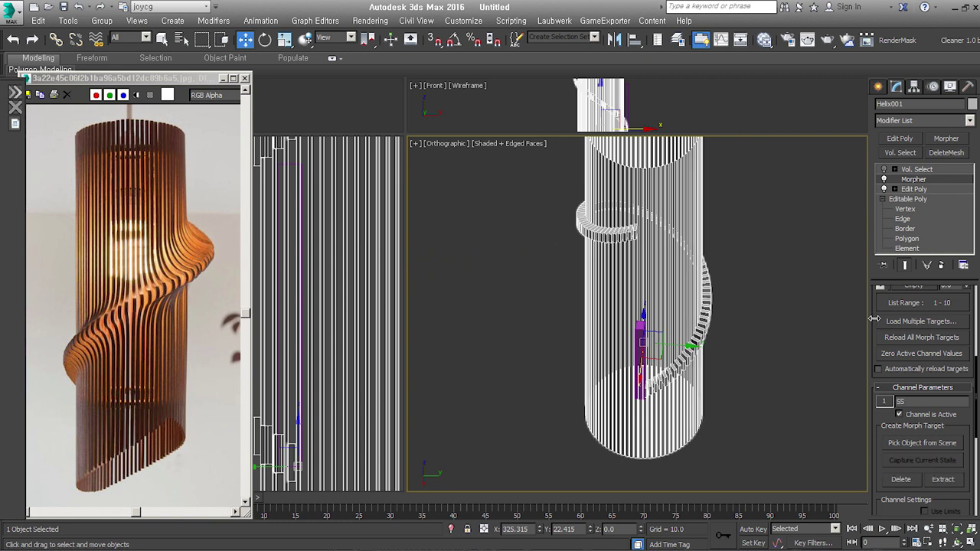
scroll(878, 490, "up", 5)
Extrude the slat polygons in Edit Poly to a height of 60
left_click(929, 189)
left_click(900, 345)
mouse_move(663, 337)
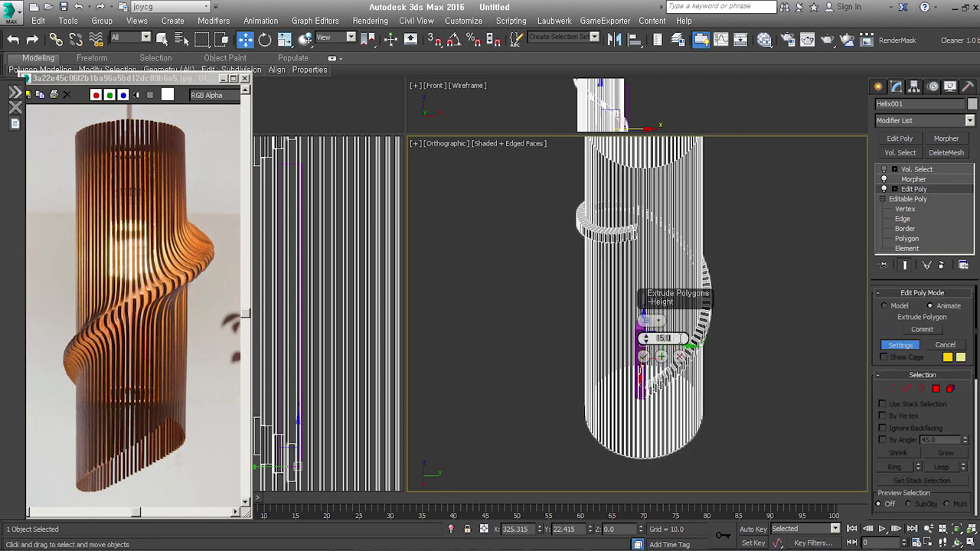
type("60")
key("Return")
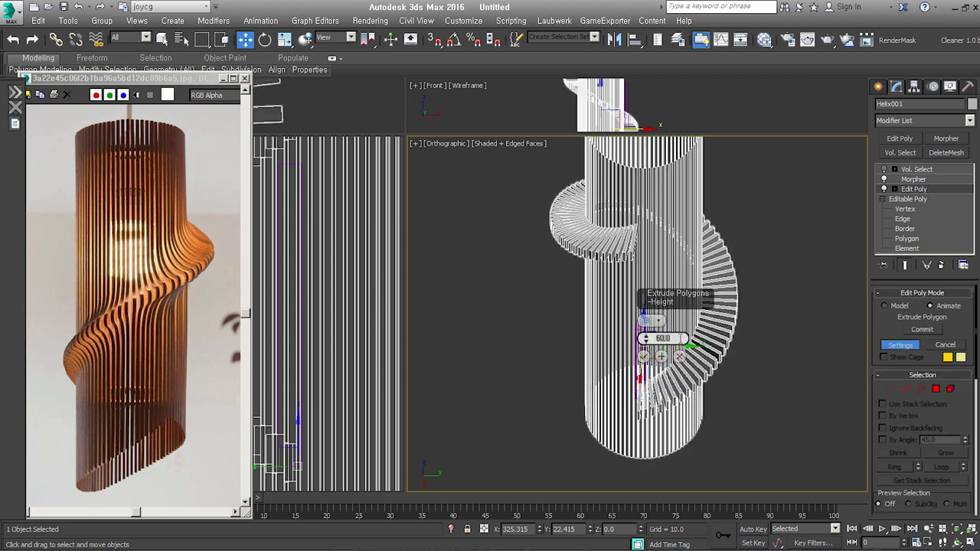
left_click(643, 357)
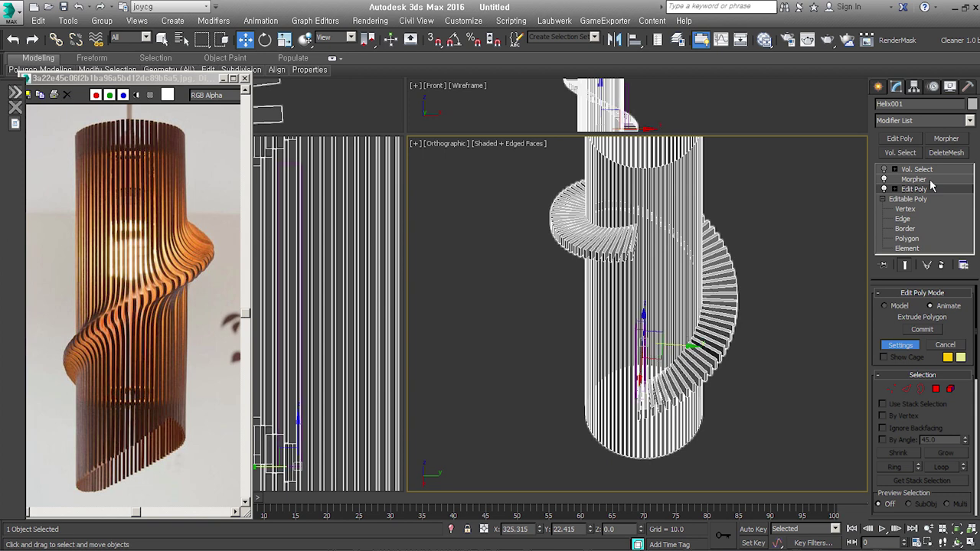
left_click(930, 181)
left_click(927, 170)
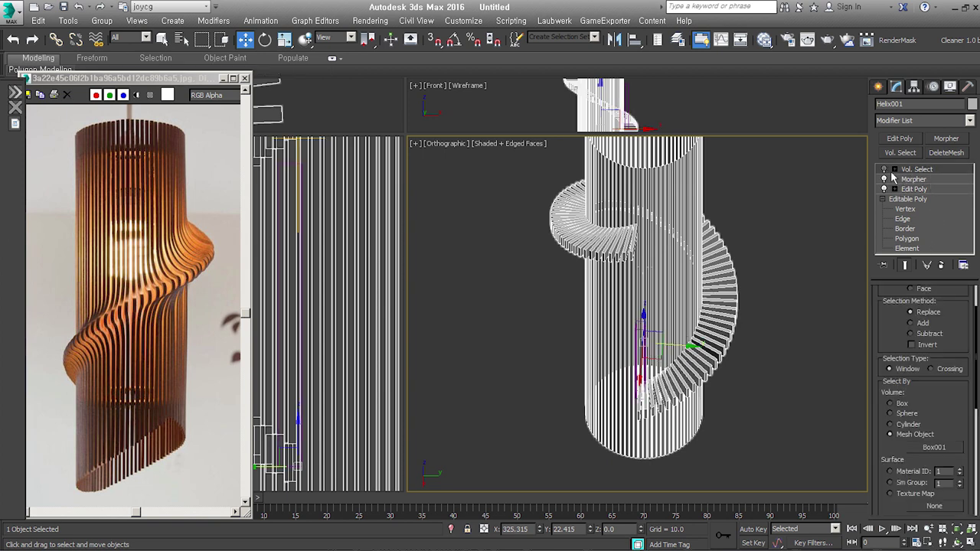
Move Vol. Select below the Morpher and raise the SS channel to 100 to flare the slats
left_click(884, 170)
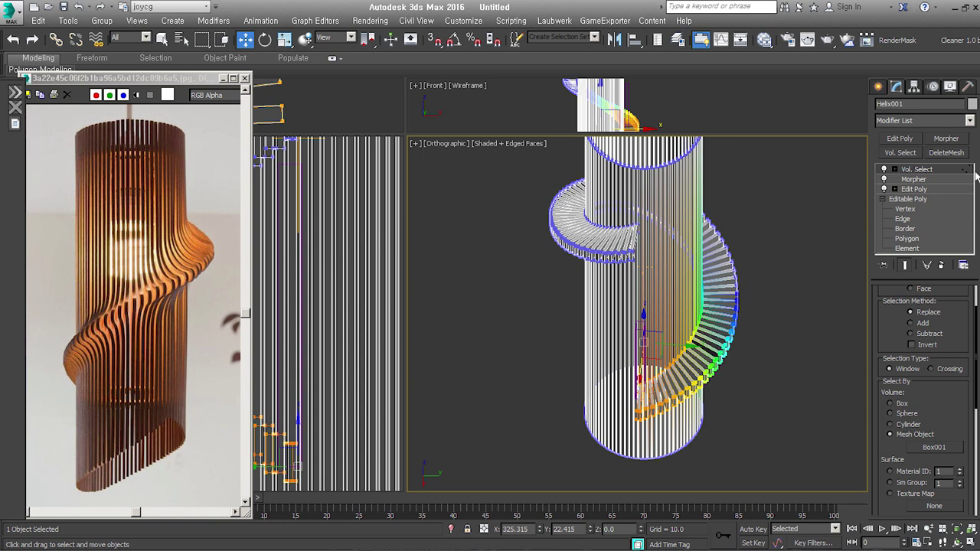
left_click_drag(942, 172, 938, 193)
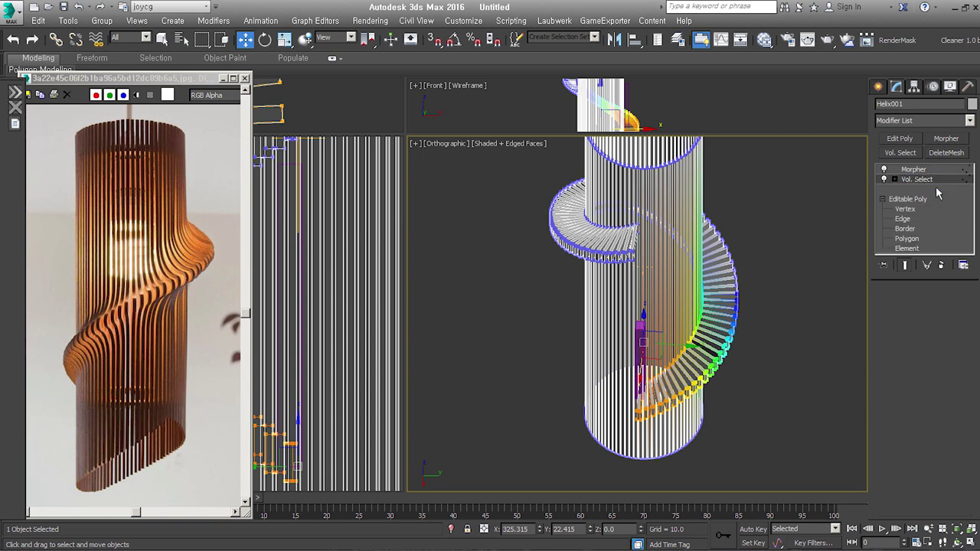
left_click(947, 171)
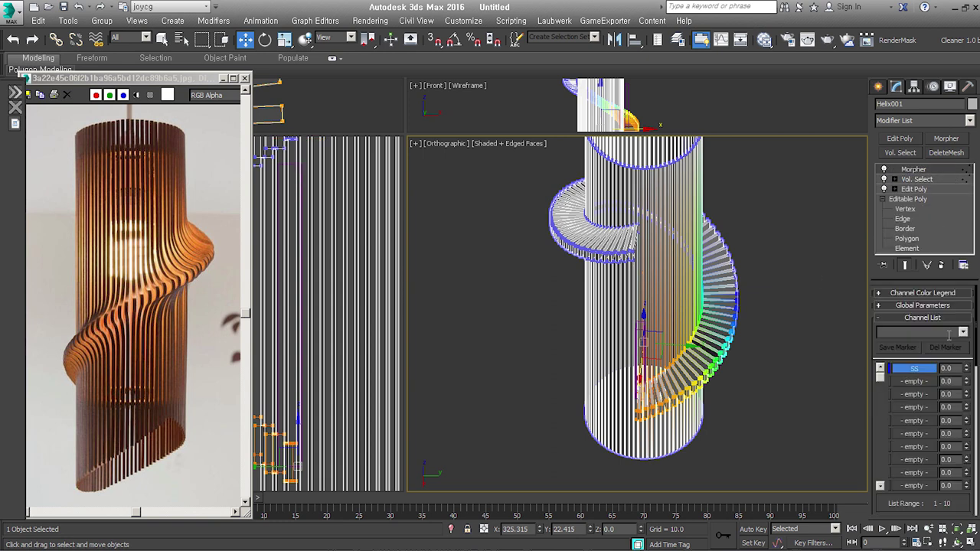
left_click_drag(966, 370, 966, 329)
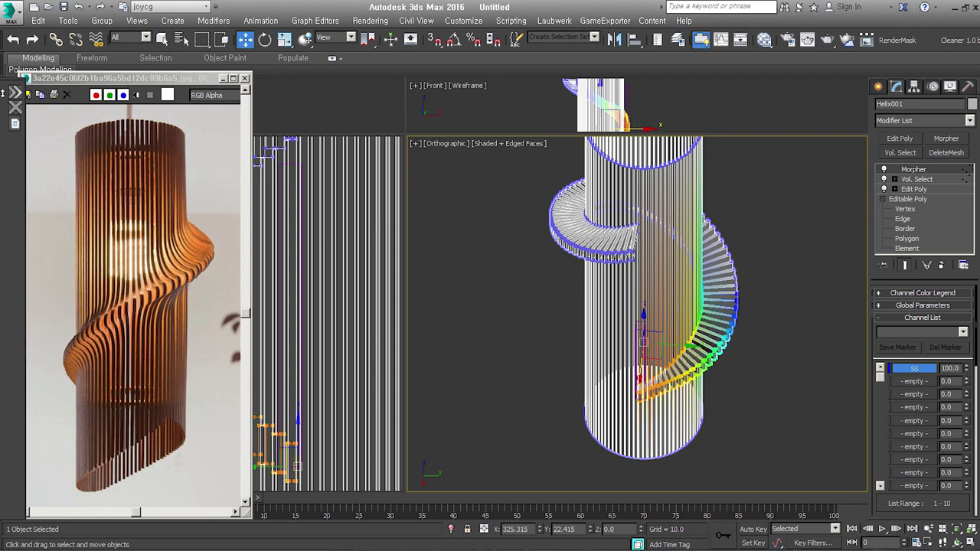
middle_click_drag(733, 401, 767, 415, "alt")
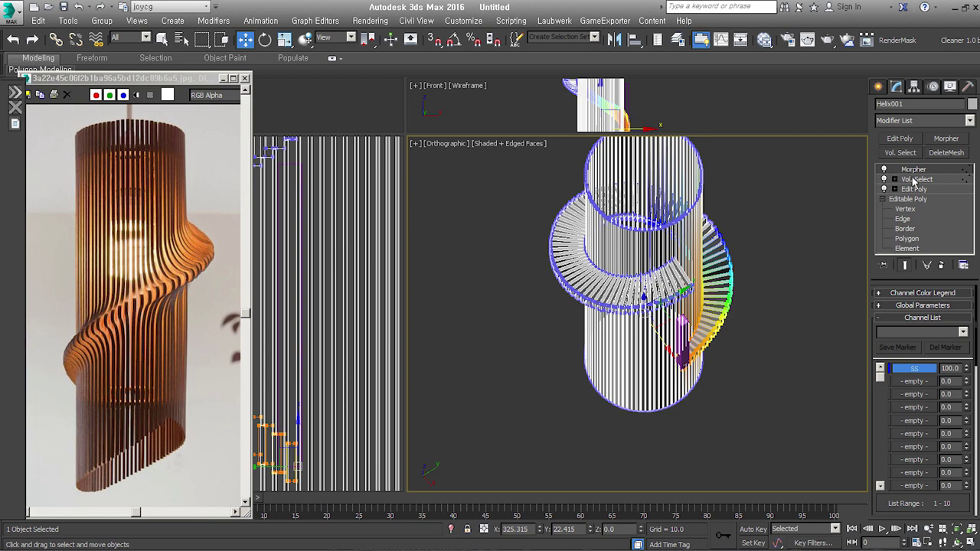
Switch to Top view and widen the Vol. Select soft-selection falloff to 226.576
mouse_move(761, 322)
middle_mouse_down("alt")
mouse_move(717, 364)
mouse_move(705, 362)
mouse_move(724, 363)
middle_mouse_up("alt")
key("t")
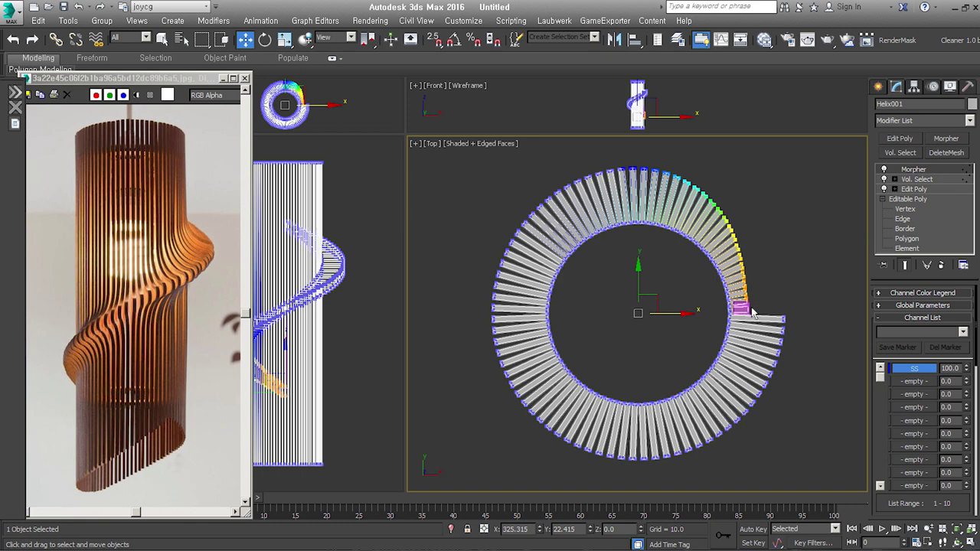
left_click(916, 179)
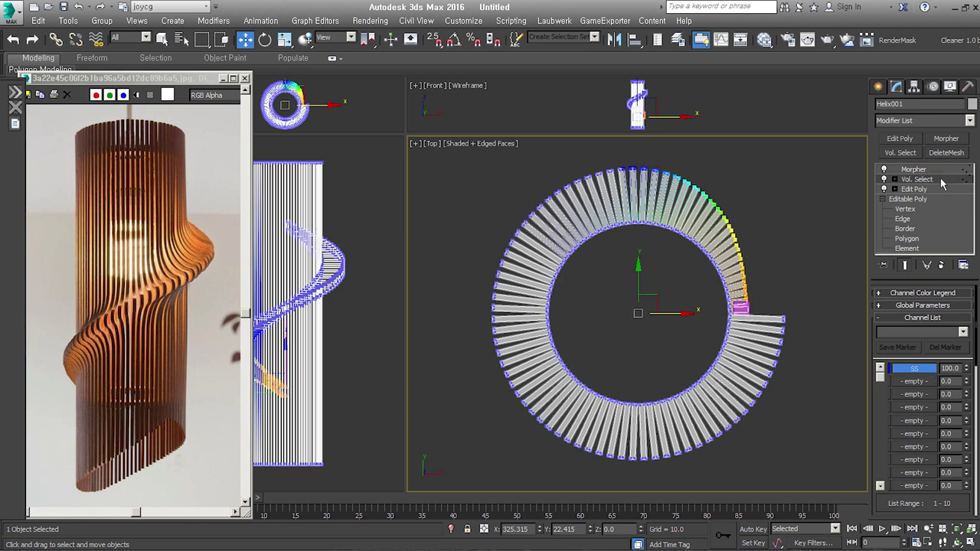
scroll(886, 427, "down", 3)
scroll(884, 375, "down", 3)
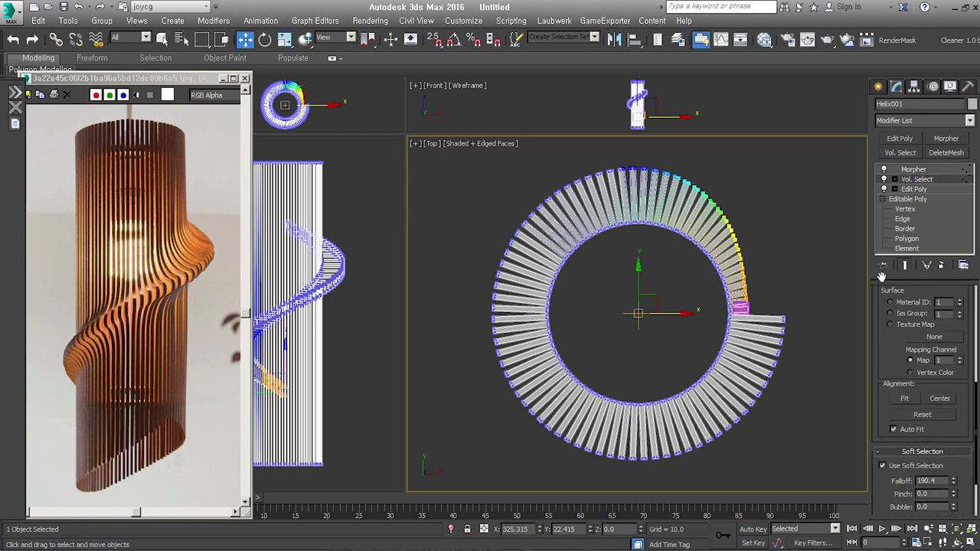
scroll(896, 322, "down", 3)
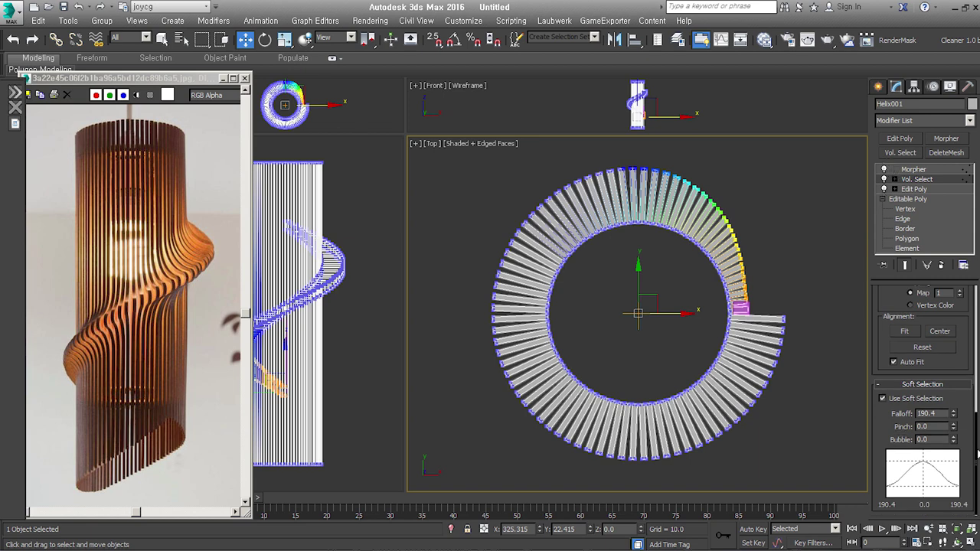
left_click_drag(953, 417, 955, 407)
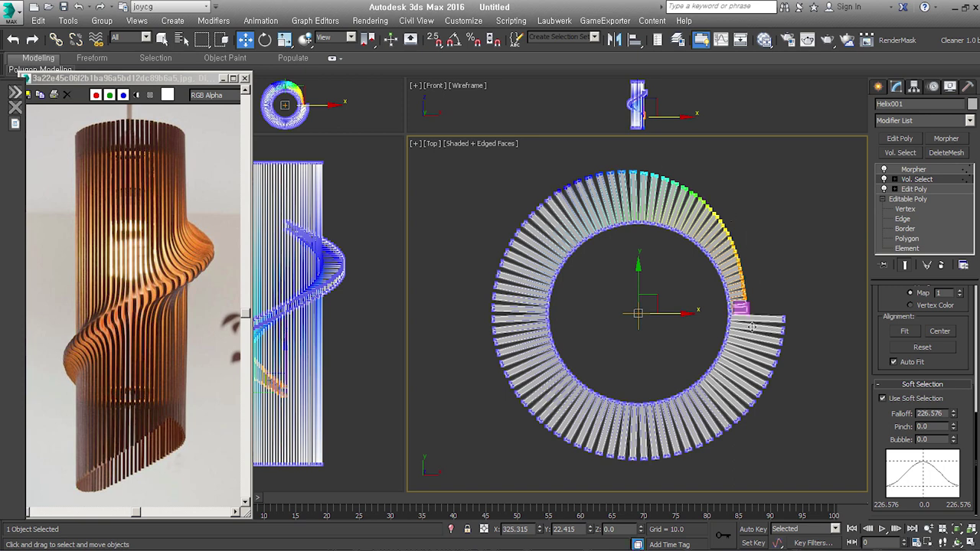
Tune the soft-selection pinch to -0.28 and bubble to 0.24
mouse_move(954, 431)
left_mouse_down()
mouse_move(957, 417)
mouse_move(947, 468)
left_mouse_up()
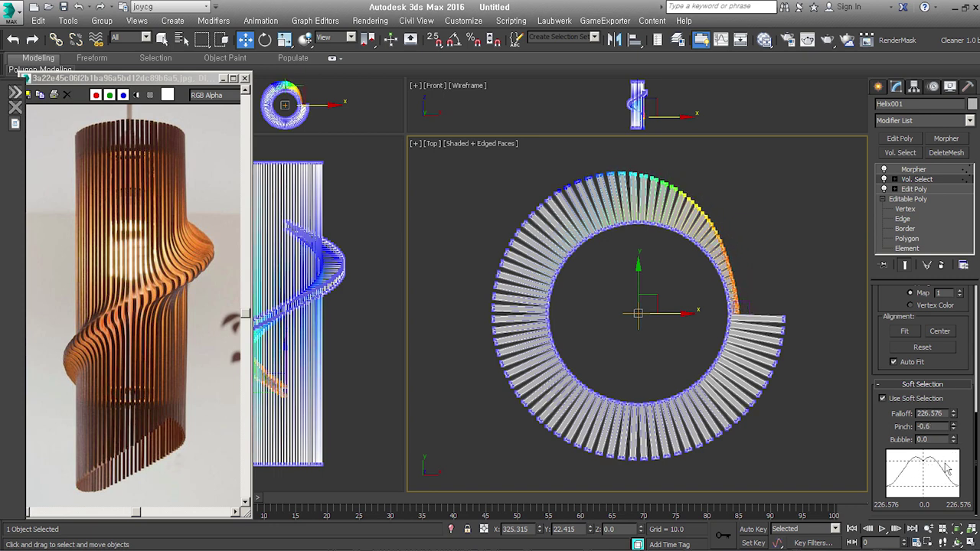
left_click_drag(948, 471, 954, 427)
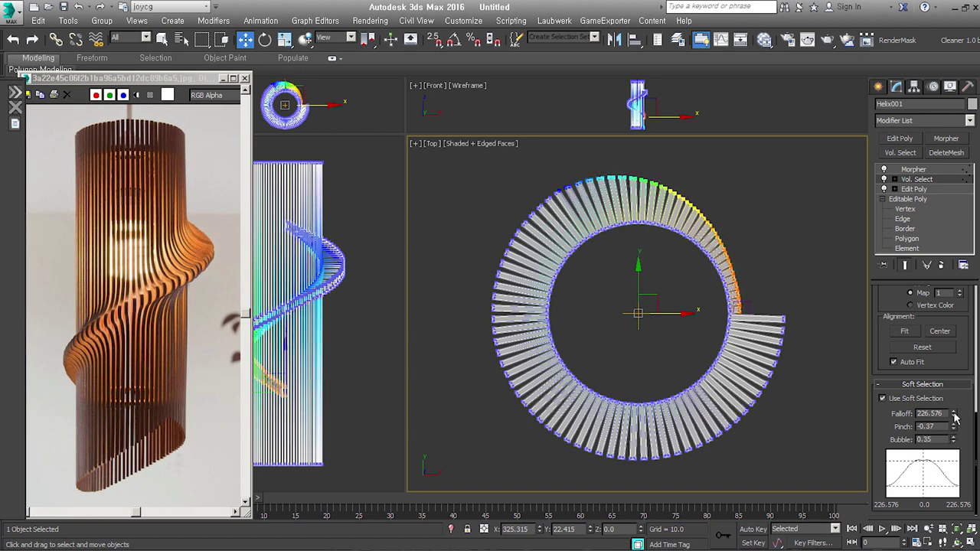
left_click_drag(955, 427, 955, 429)
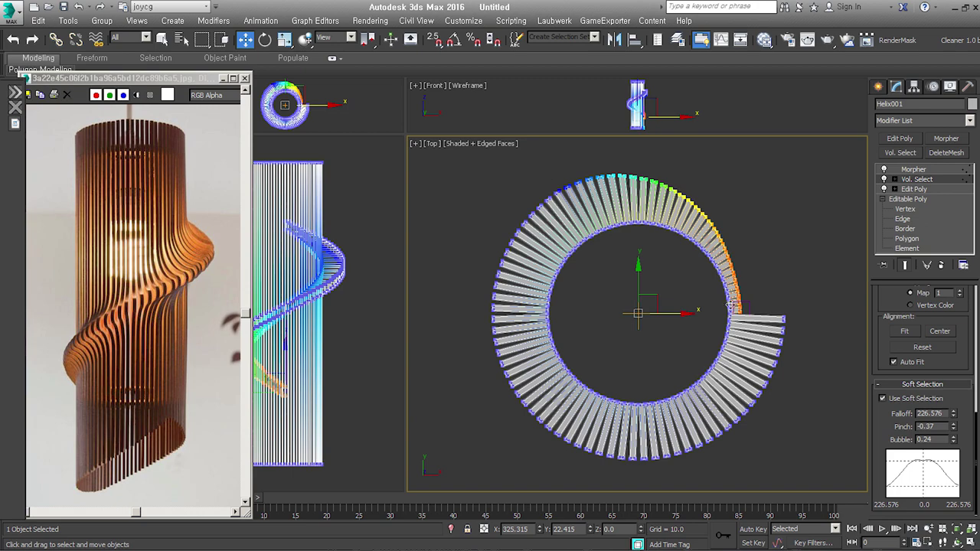
left_click_drag(954, 427, 954, 422)
scroll(744, 309, "up", 4)
scroll(771, 347, "down", 7)
Make Helix001's Morpher active and select the purple box Box001
middle_click_drag(772, 346, 692, 445, "alt")
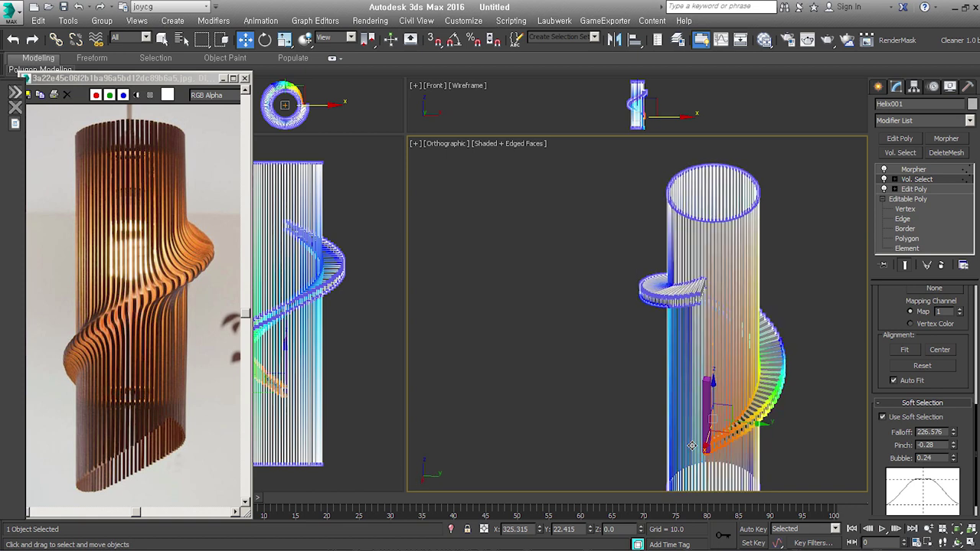
left_click(913, 169)
mouse_move(739, 367)
middle_mouse_down("alt")
mouse_move(765, 376)
mouse_move(687, 363)
middle_mouse_up("alt")
left_click(683, 364)
middle_click_drag(688, 419, 688, 408, "alt")
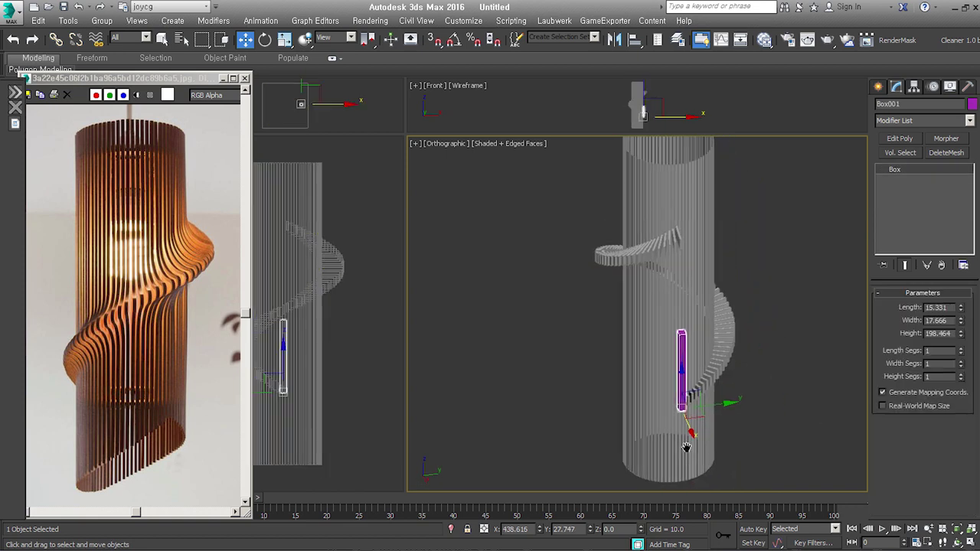
Raise Box001's height to 476.314 and position it beside the slat ring
left_click_drag(962, 335, 969, 255)
mouse_move(768, 322)
middle_mouse_down("alt")
mouse_move(837, 311)
mouse_move(776, 381)
middle_mouse_up("alt")
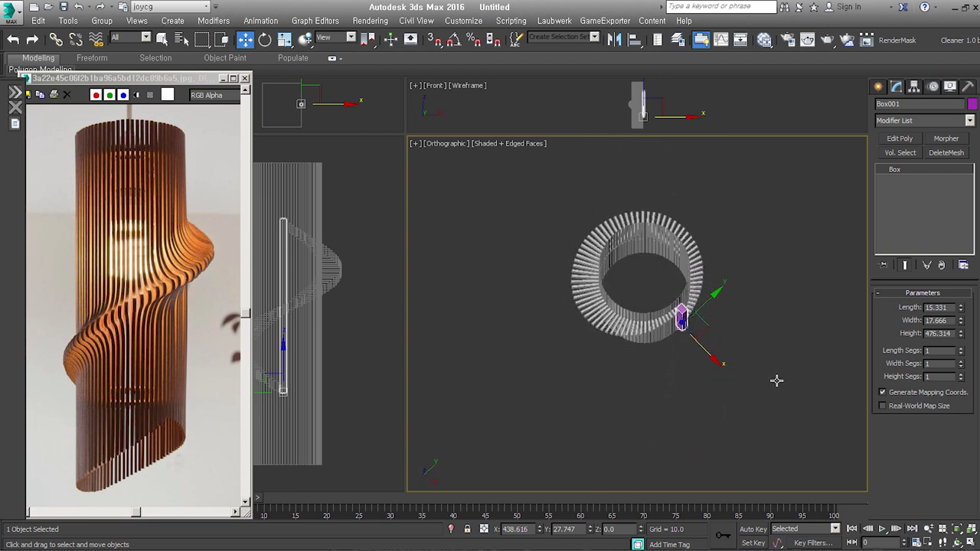
mouse_move(709, 356)
left_mouse_down()
mouse_move(819, 459)
mouse_move(714, 357)
left_mouse_up()
scroll(785, 444, "up", 2)
scroll(728, 374, "up", 2)
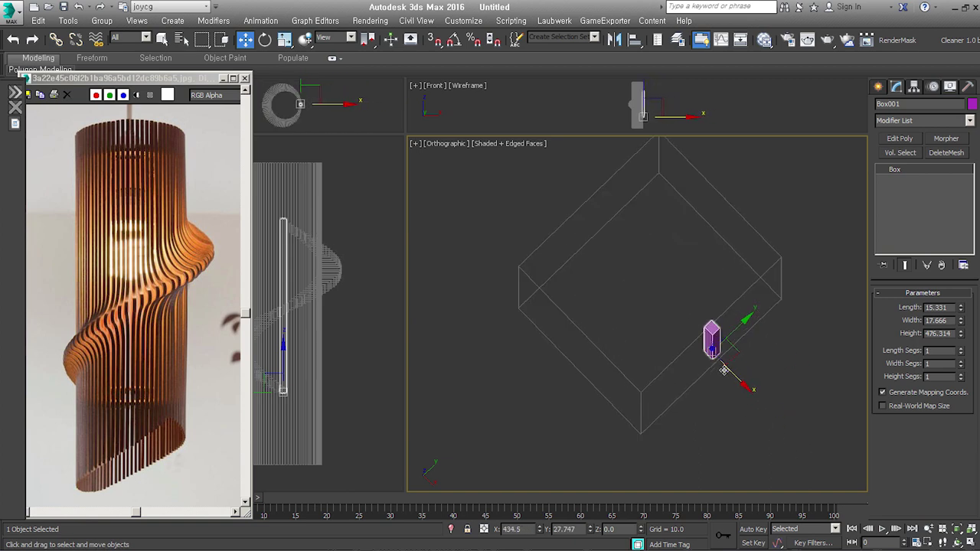
middle_click_drag(727, 374, 739, 403)
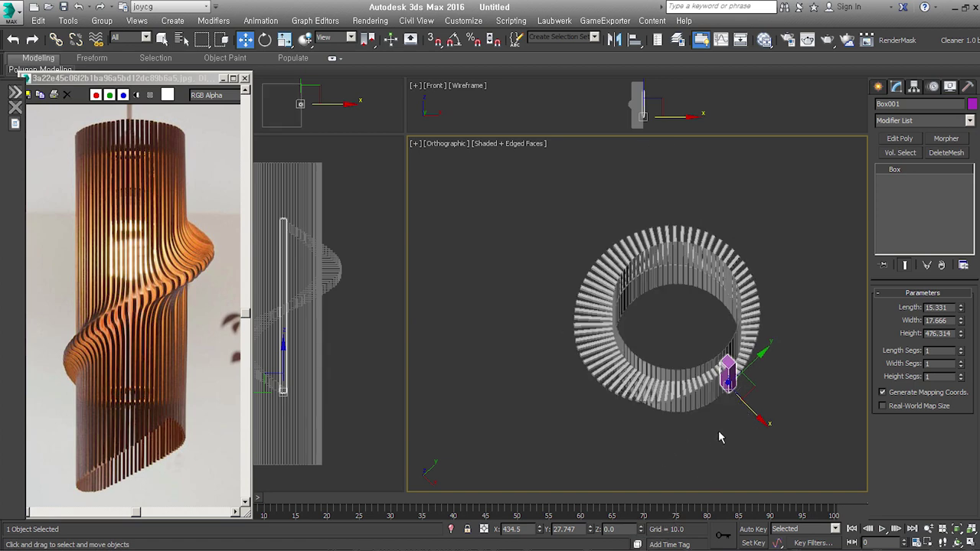
mouse_move(749, 418)
left_mouse_down()
mouse_move(647, 287)
mouse_move(770, 399)
left_mouse_up()
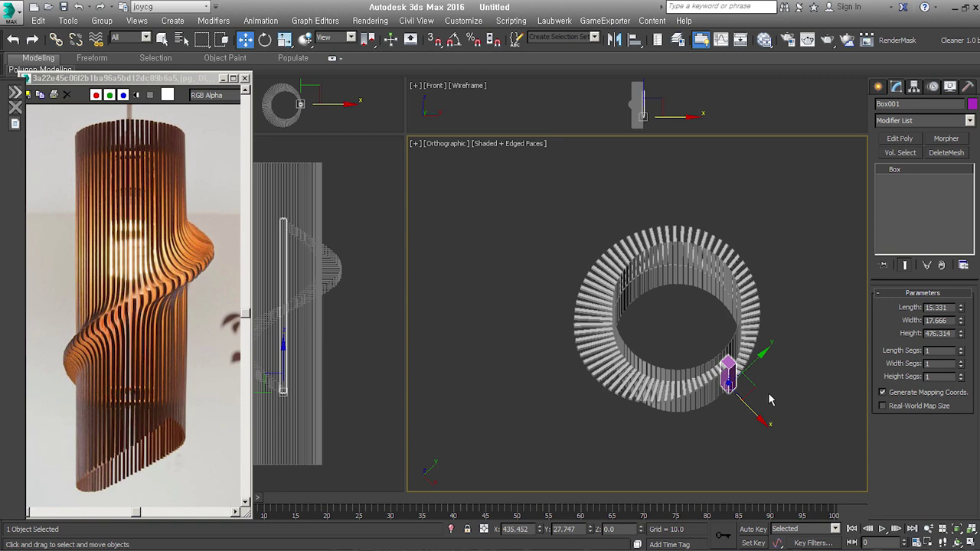
Add the slatted cylinder to the selection along with the box
mouse_move(782, 411)
middle_mouse_down("alt")
mouse_move(770, 320)
mouse_move(661, 370)
mouse_move(735, 366)
middle_mouse_up("alt")
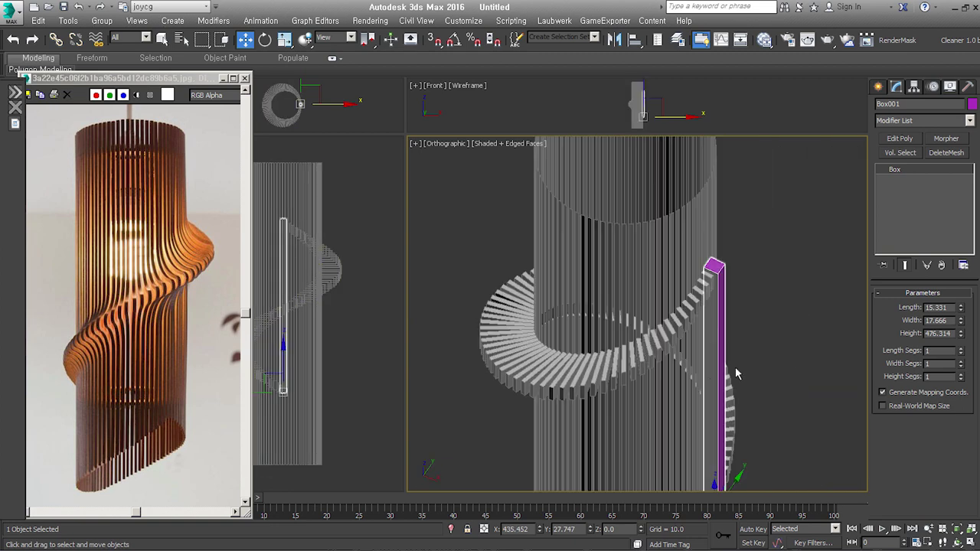
middle_click_drag(659, 349, 642, 301, "alt")
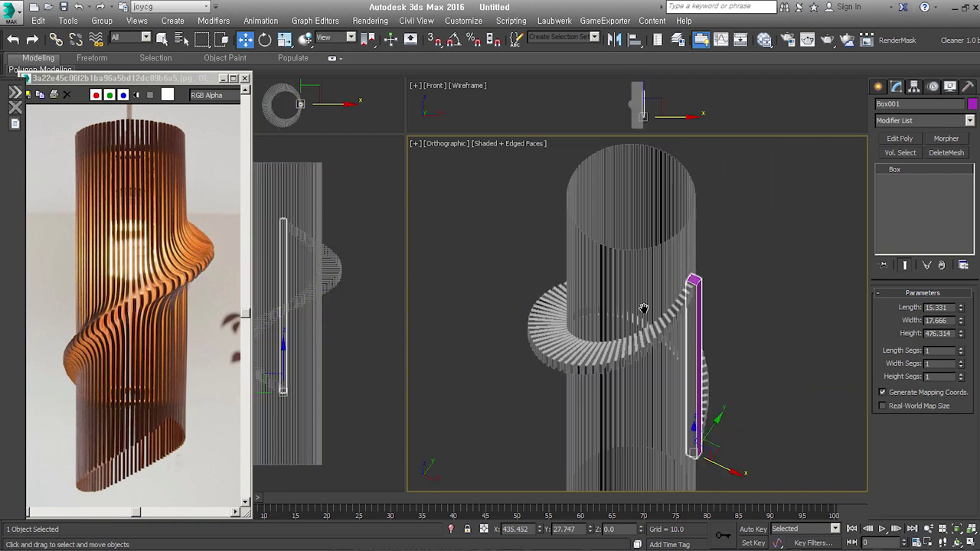
left_click(642, 301, "ctrl")
mouse_move(715, 396)
middle_mouse_down("alt")
mouse_move(610, 400)
mouse_move(602, 385)
middle_mouse_up("alt")
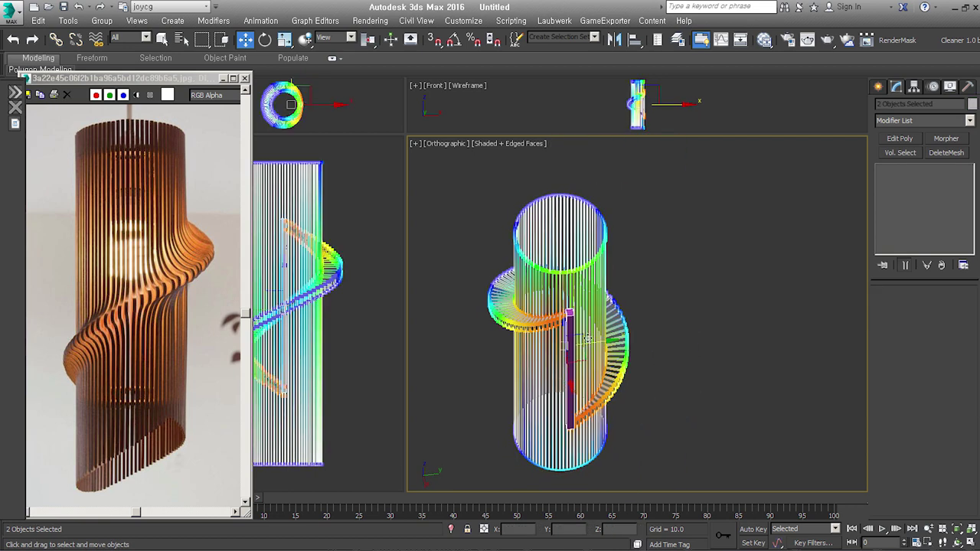
Clone the cylinder and box, hide the copy, and select Helix001
mouse_move(602, 385)
left_mouse_down("shift")
mouse_move(760, 318)
mouse_move(720, 336)
left_mouse_up("shift")
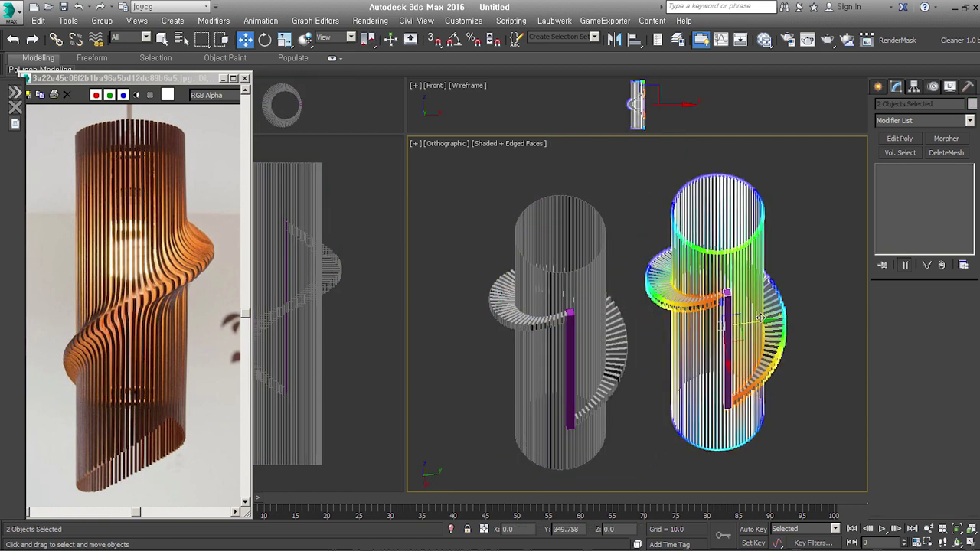
left_click(491, 332)
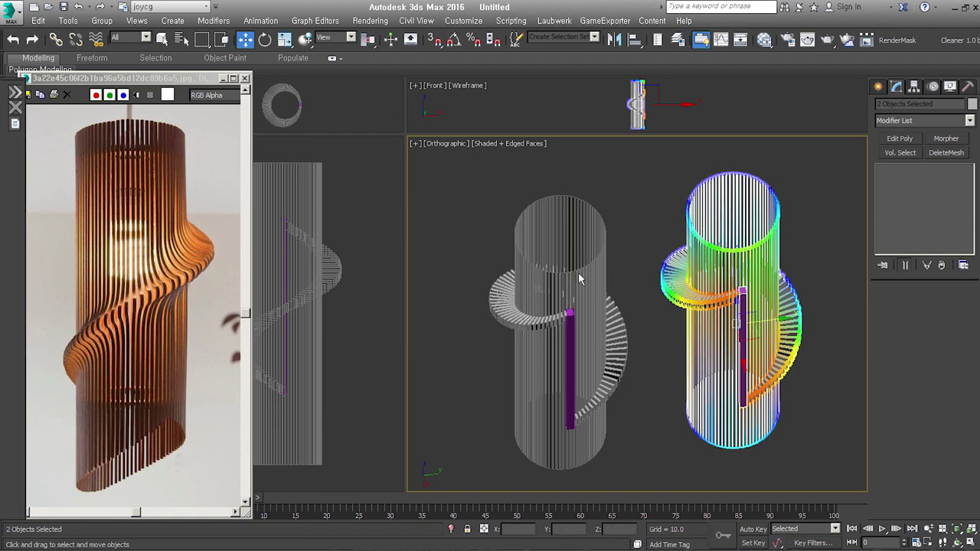
right_click(715, 337)
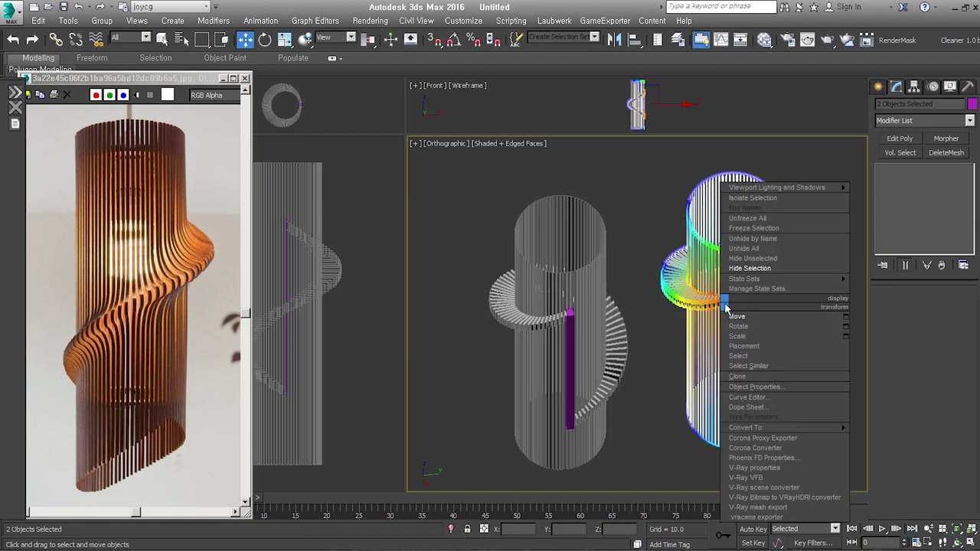
left_click(773, 271)
middle_click_drag(611, 387, 631, 399)
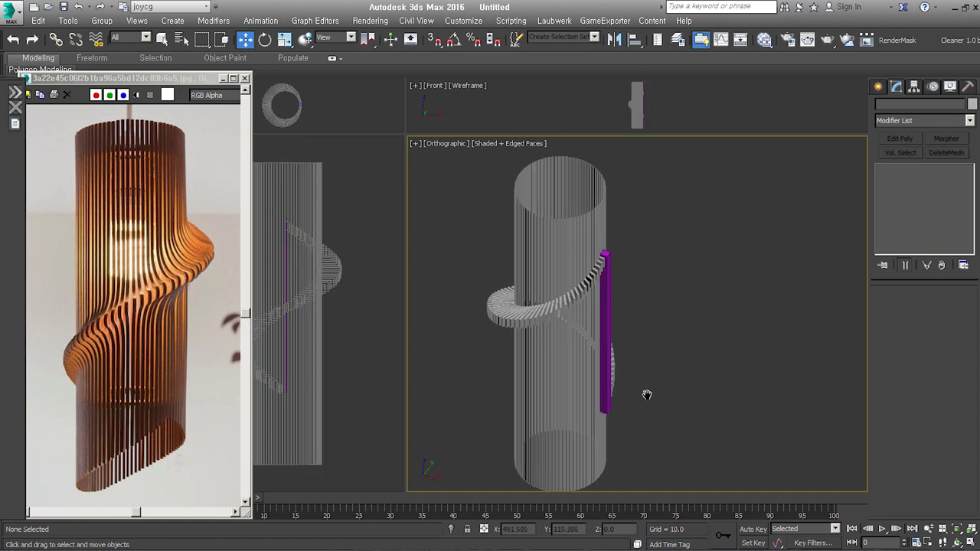
left_click(612, 277)
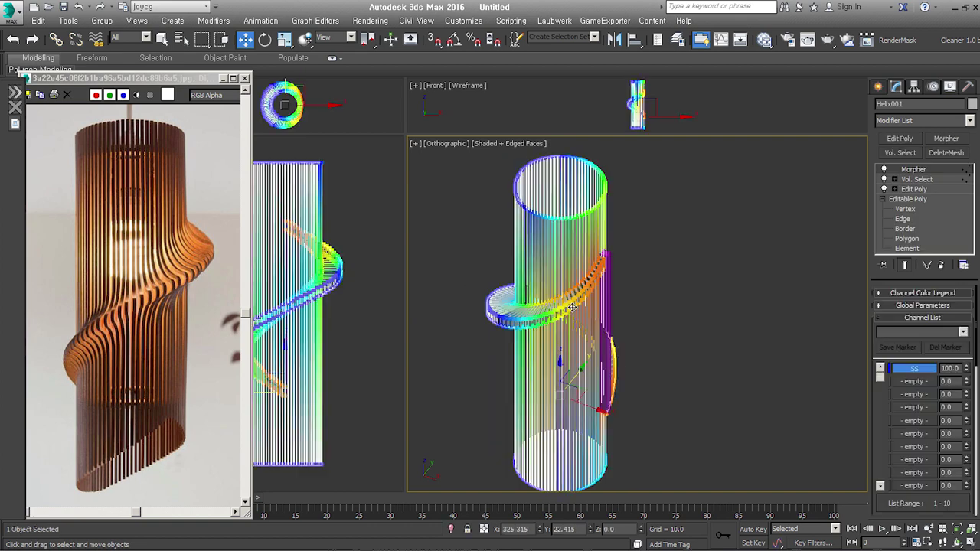
Select Helix001 and, in Edge mode, box-select the 80 edges of its top rim
left_click(612, 277)
left_click(653, 367)
left_click(590, 414)
mouse_move(591, 414)
middle_mouse_down("alt")
mouse_move(635, 383)
mouse_move(720, 366)
middle_mouse_up("alt")
scroll(720, 364, "up", 5)
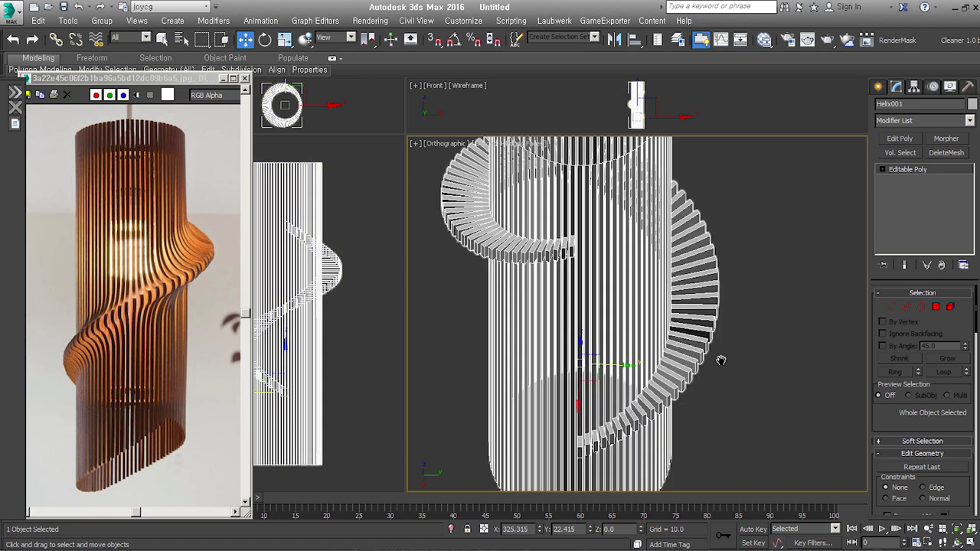
mouse_move(722, 360)
middle_mouse_down("alt")
mouse_move(709, 363)
mouse_move(678, 331)
middle_mouse_up("alt")
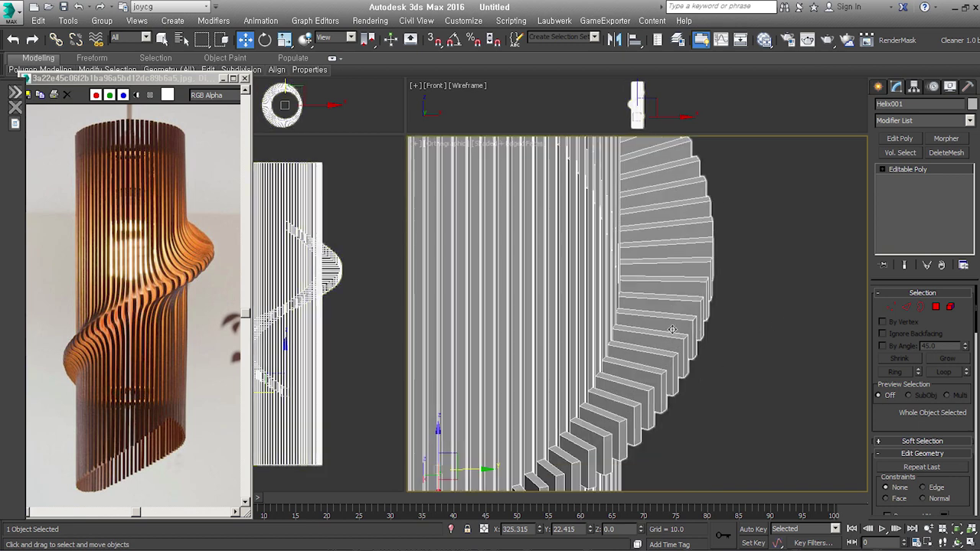
scroll(668, 327, "down", 3)
scroll(676, 336, "down", 5)
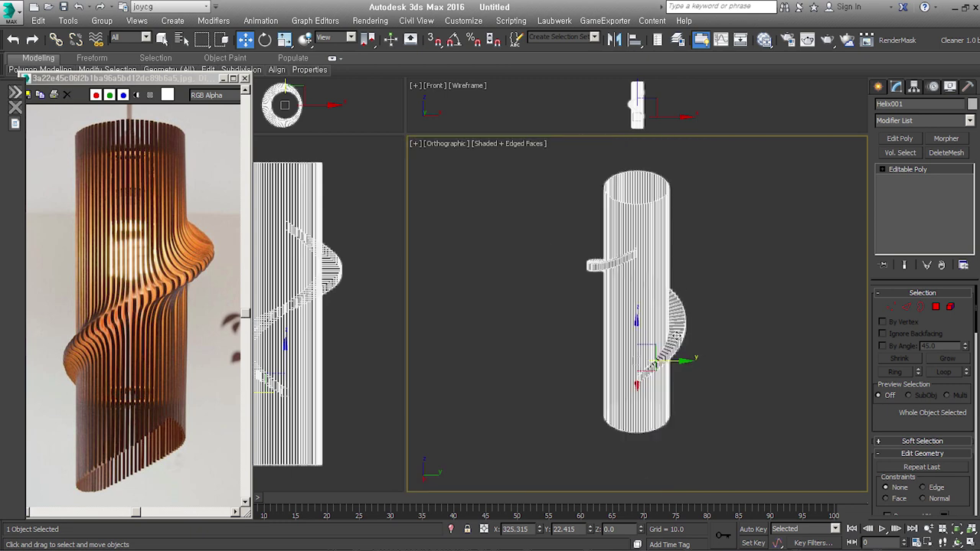
mouse_move(720, 358)
middle_mouse_down("alt")
mouse_move(715, 337)
mouse_move(678, 311)
middle_mouse_up("alt")
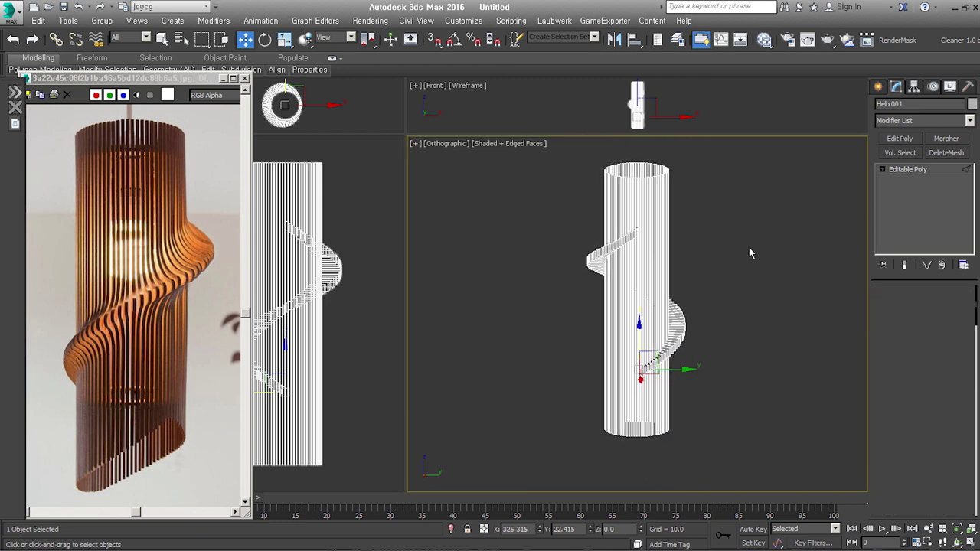
key("2")
left_click_drag(563, 174, 701, 236)
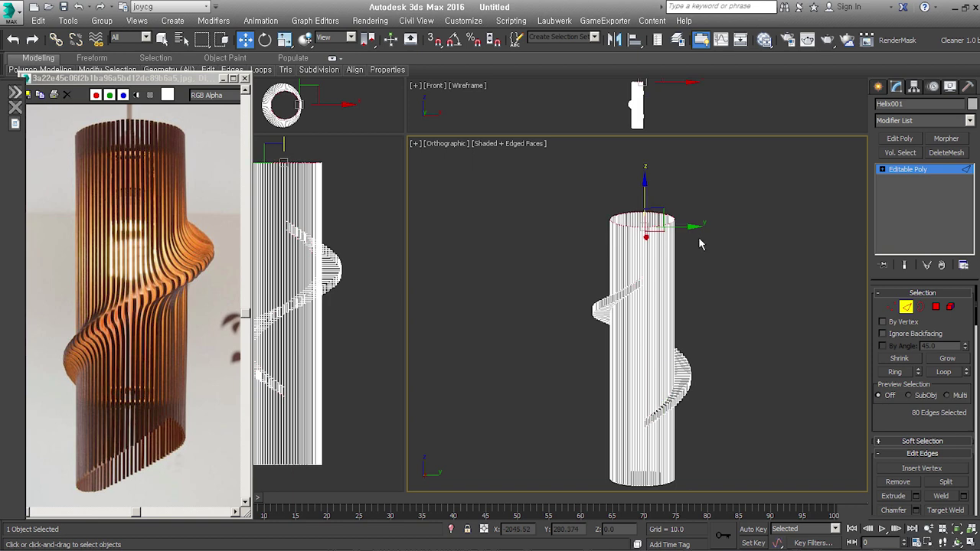
Ring the rim edges down the cylinder, then try Polygon mode and clear the selection
left_click(906, 374)
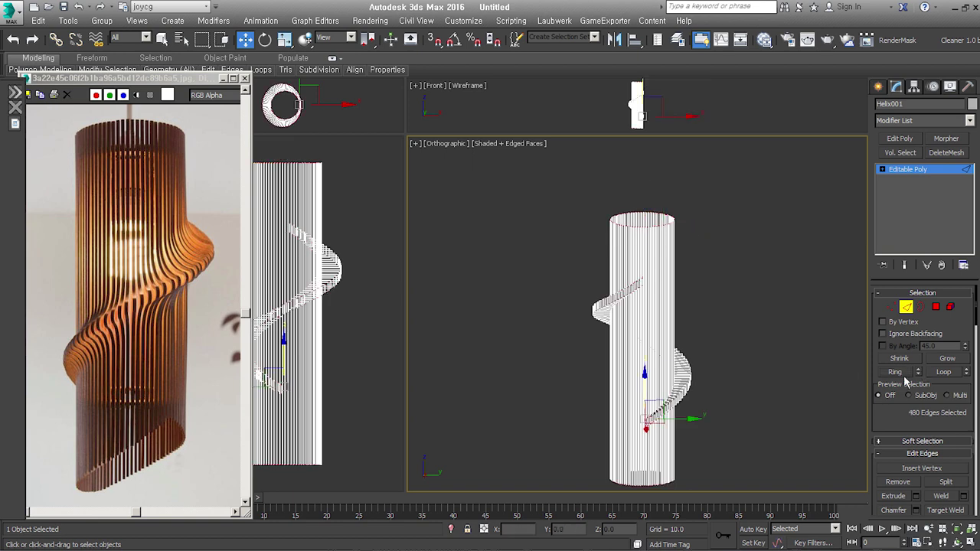
left_click(936, 306, "ctrl")
scroll(719, 393, "up", 1)
scroll(698, 394, "up", 3)
scroll(708, 389, "up", 4)
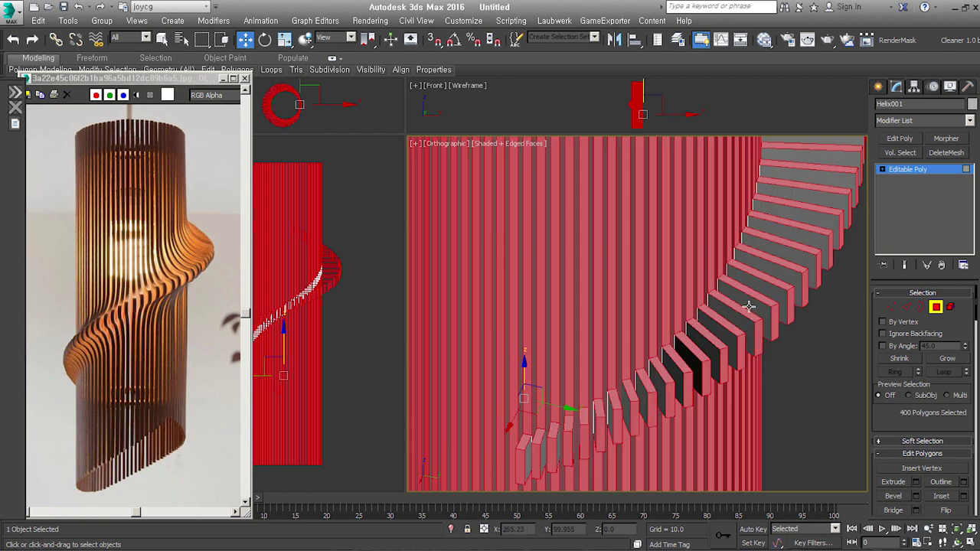
key("ctrl+d")
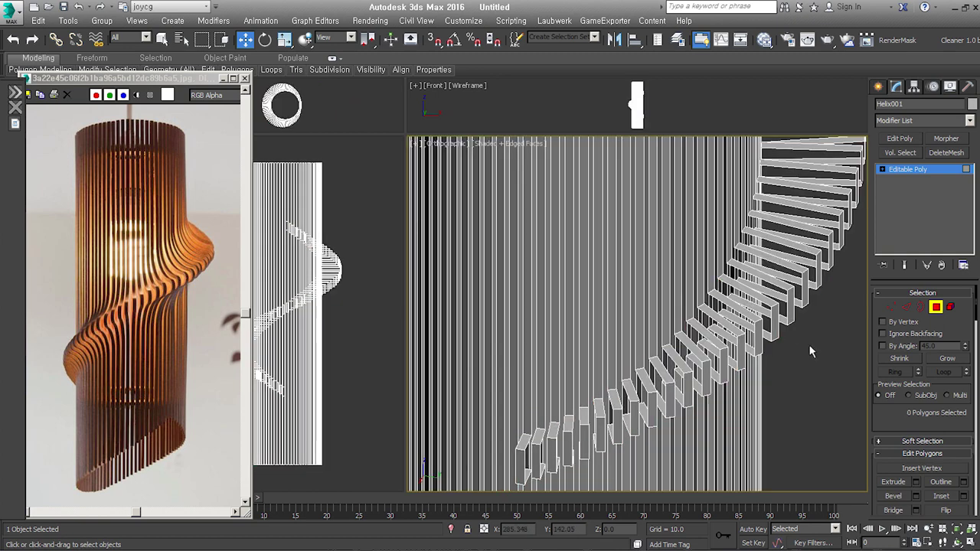
Back in Edge mode, drag-select the 160 edges of the upper slats
middle_click_drag(812, 345, 800, 355)
left_click(906, 307)
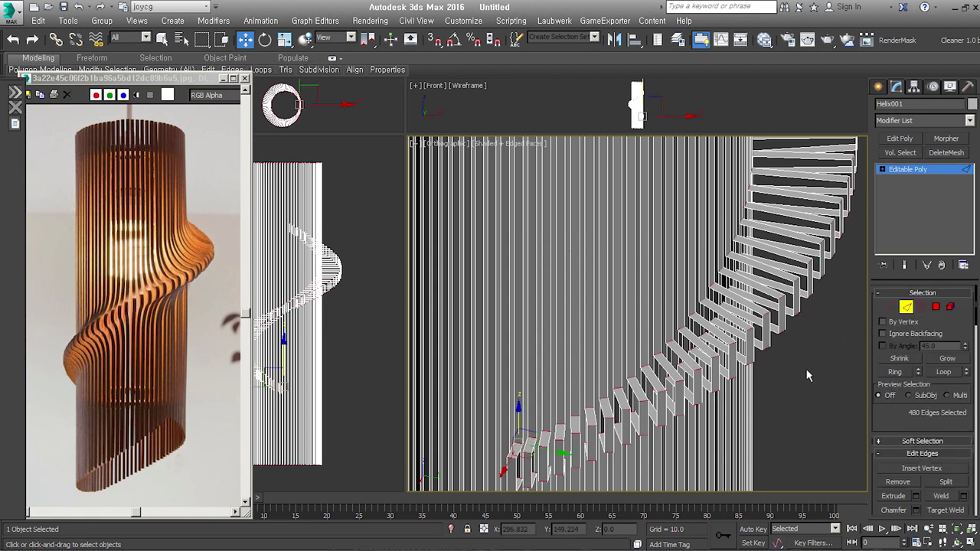
key("ctrl+a")
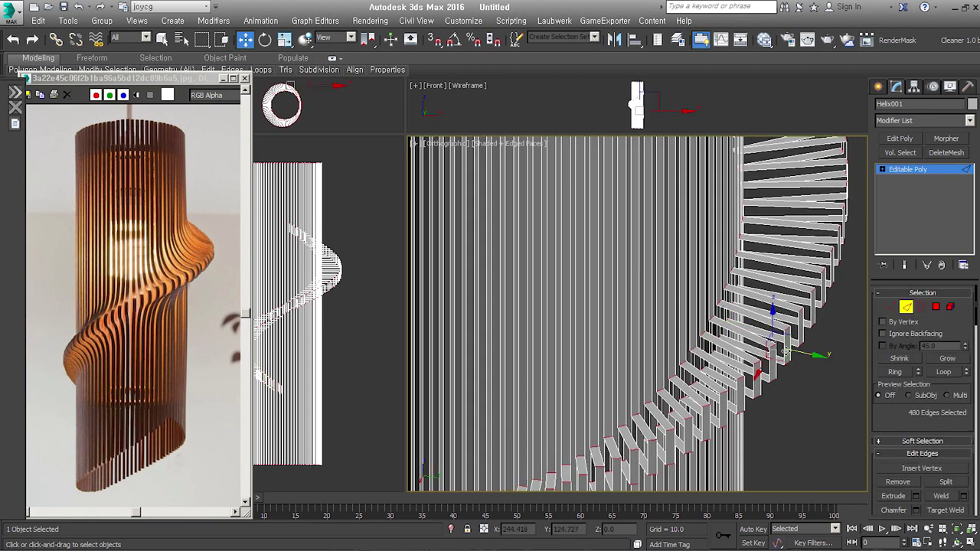
middle_click_drag(735, 352, 697, 381, "alt")
mouse_move(767, 336)
middle_mouse_down("alt")
mouse_move(801, 395)
mouse_move(823, 400)
middle_mouse_up("alt")
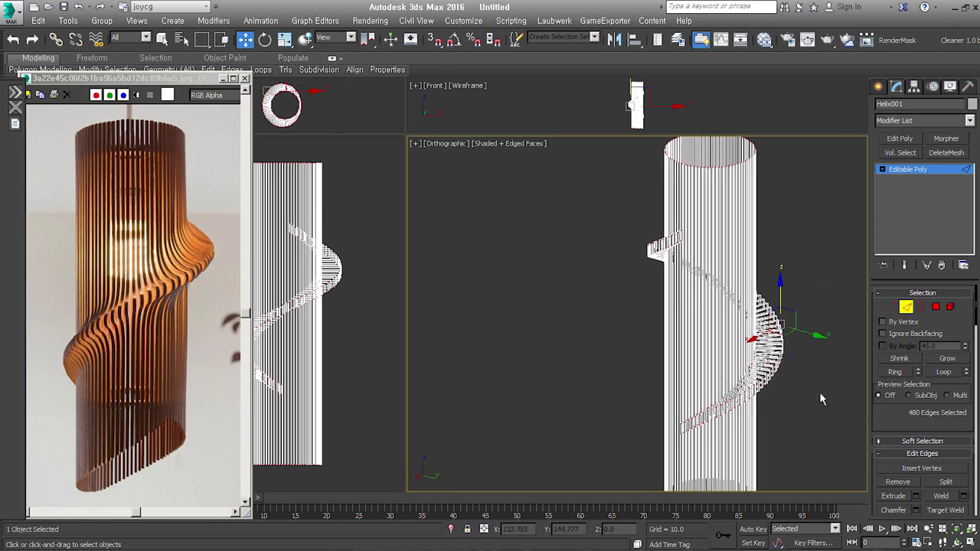
left_click_drag(823, 400, 610, 184)
middle_click_drag(610, 184, 638, 82, "alt")
mouse_move(796, 360)
middle_mouse_down("alt")
mouse_move(770, 383)
mouse_move(814, 385)
mouse_move(786, 310)
middle_mouse_up("alt")
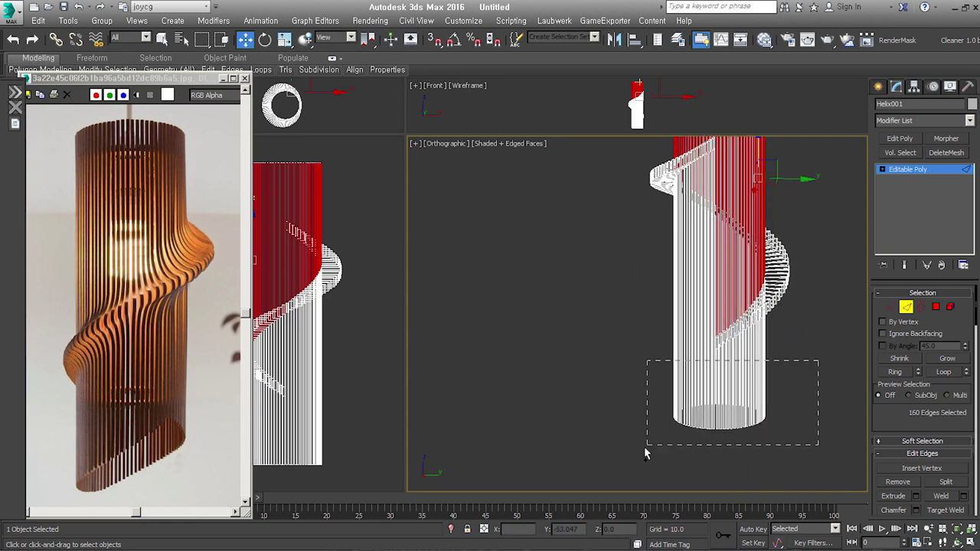
Add the bottom edges and grow the ring, then undo back to 320 slat edges
left_click_drag(644, 454, 645, 446)
middle_click_drag(786, 231, 758, 275, "alt")
left_click(949, 365)
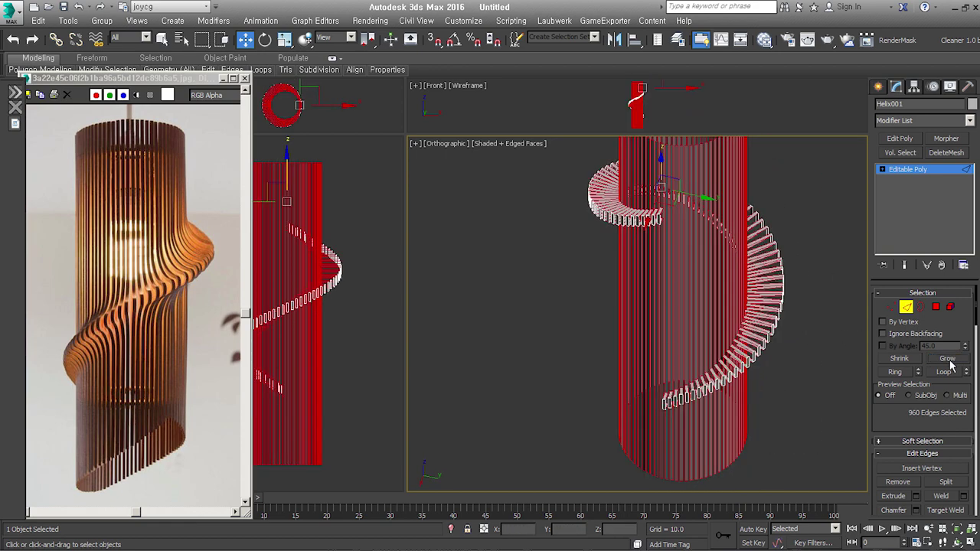
middle_click_drag(819, 379, 798, 381, "alt")
scroll(799, 380, "up", 5)
scroll(761, 383, "down", 5)
key("ctrl+z")
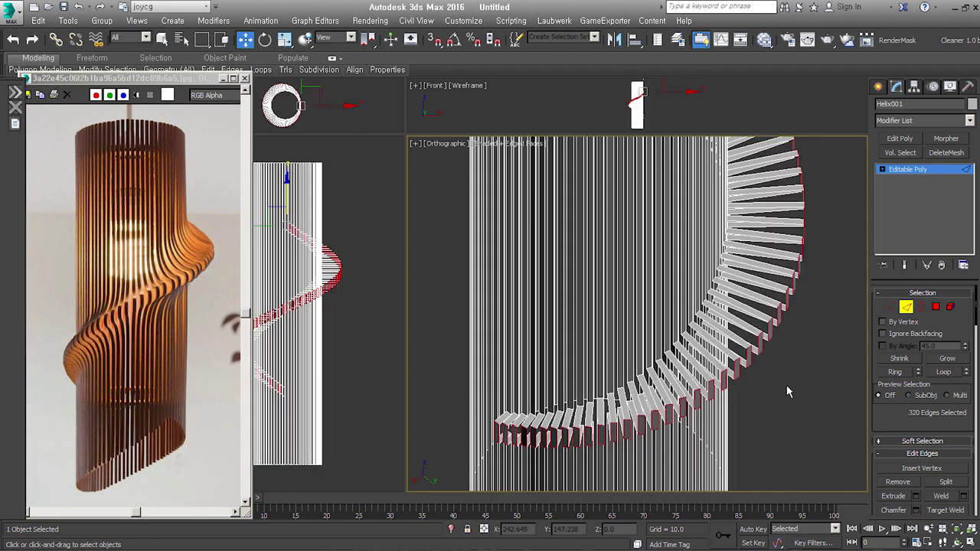
middle_click_drag(788, 392, 757, 394, "alt")
scroll(758, 394, "up", 3)
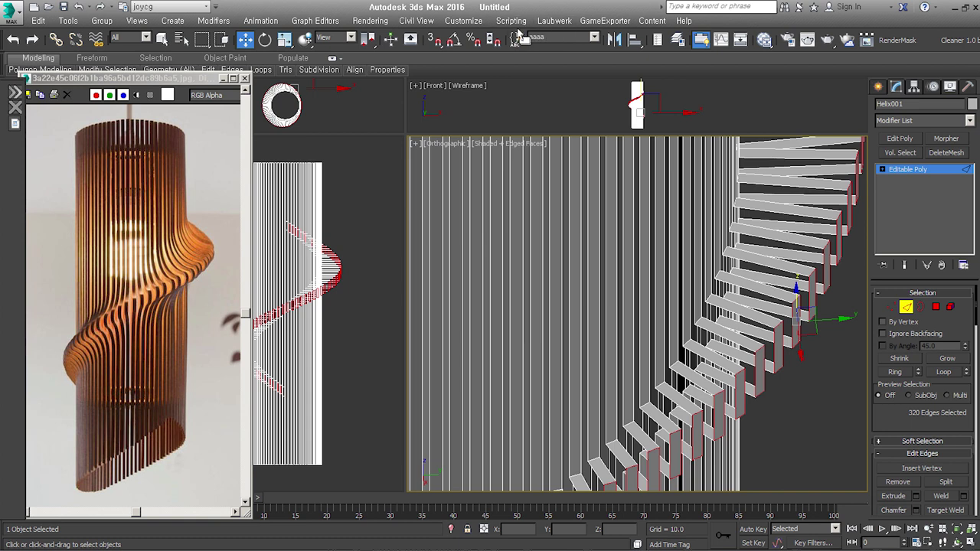
Deselect, recall the saved edge set aaaa, then pick and clear two slat edges
left_click(811, 461)
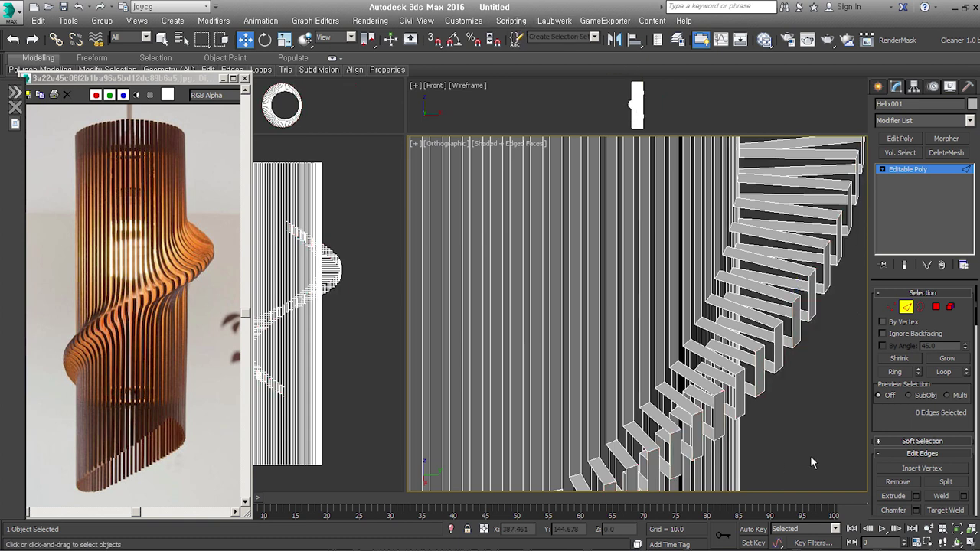
left_click(575, 35)
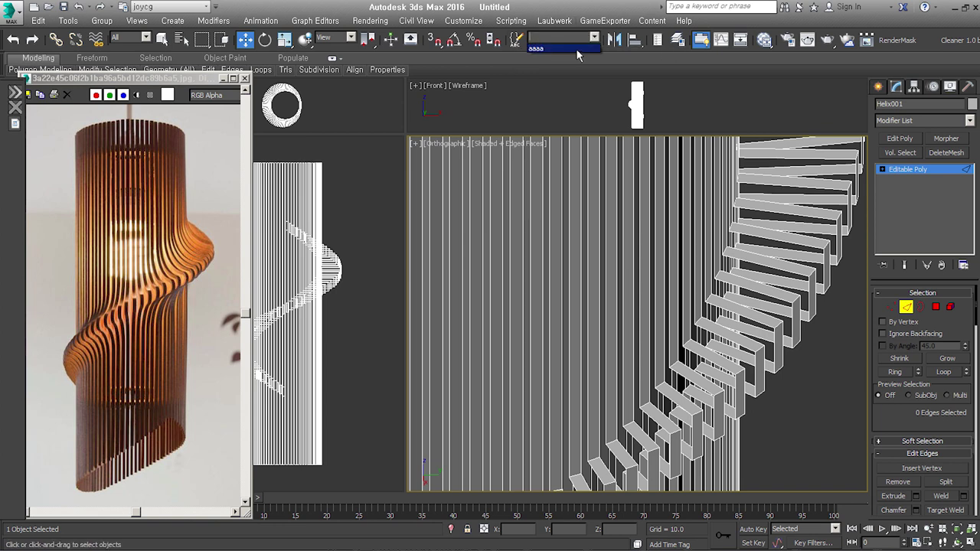
left_click(576, 48)
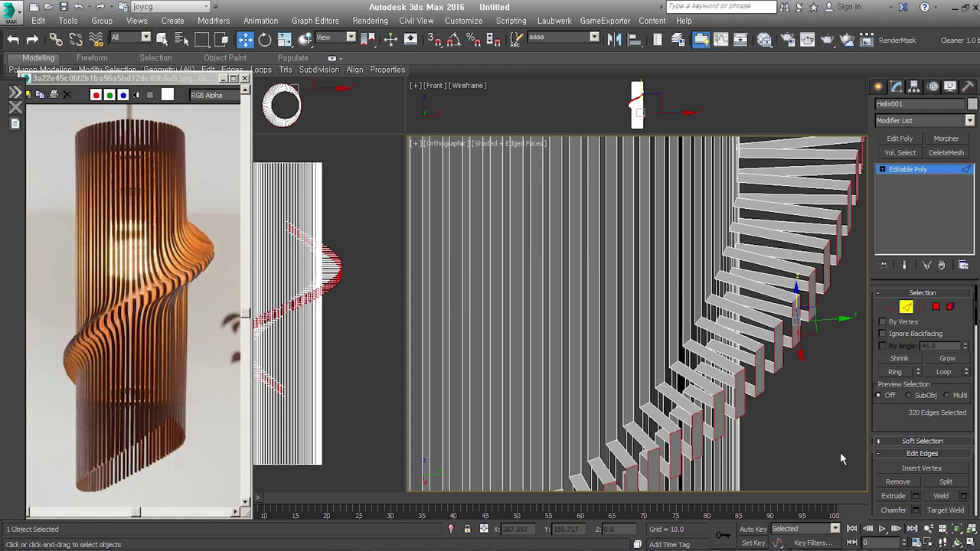
left_click(792, 404)
middle_click_drag(792, 403, 786, 336, "alt")
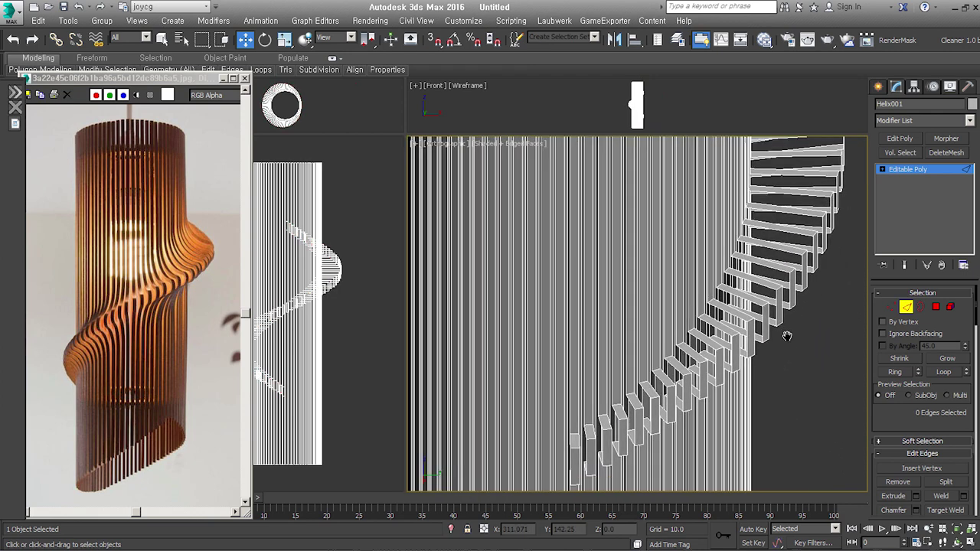
left_click(750, 339)
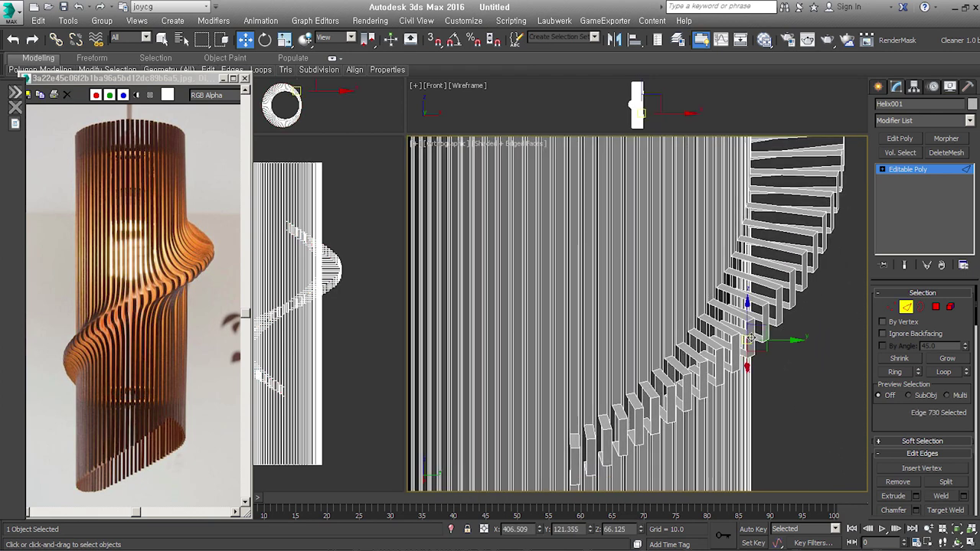
left_click(753, 335, "ctrl")
left_click(803, 411)
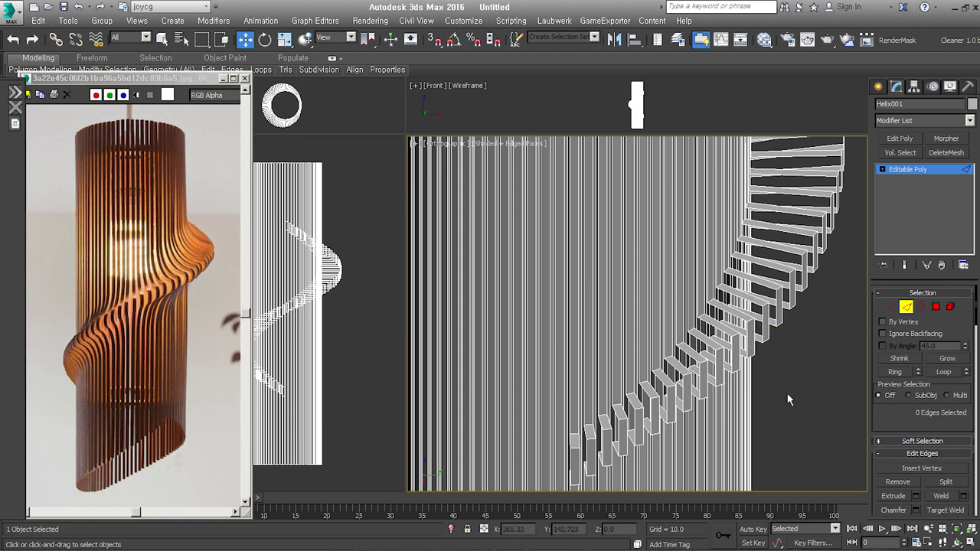
Ring-select the 480 helical band edges and name the set bbbb
scroll(767, 293, "up", 4)
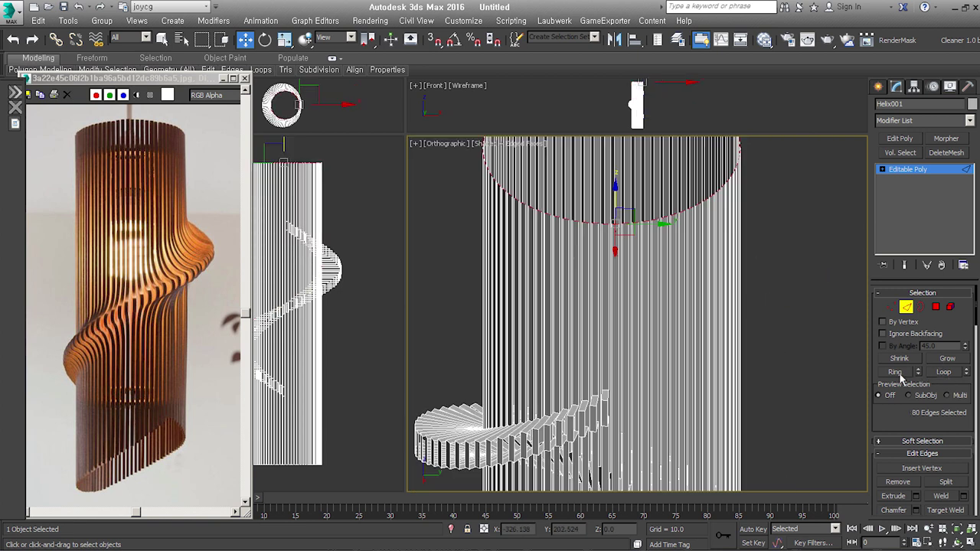
left_click(895, 372)
middle_click_drag(827, 383, 769, 366, "alt")
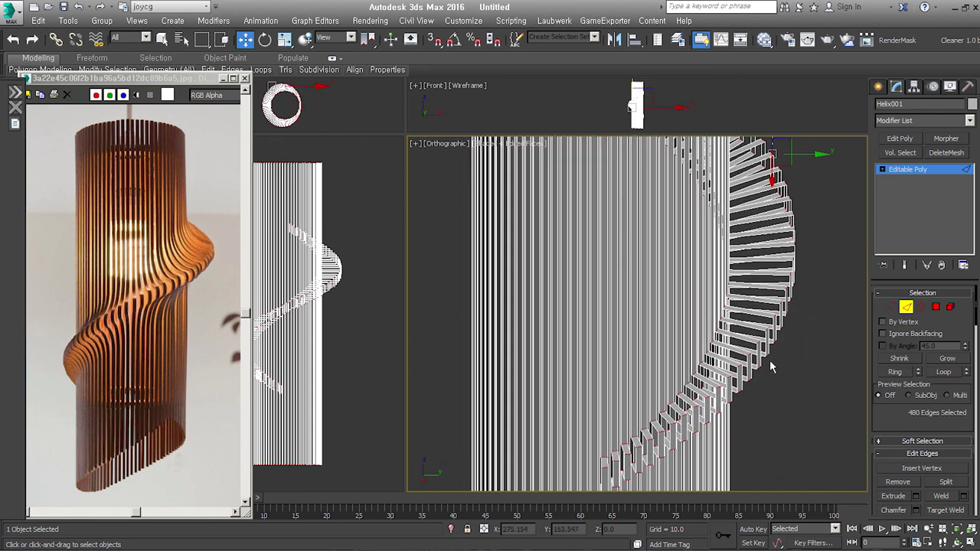
type("bbbb")
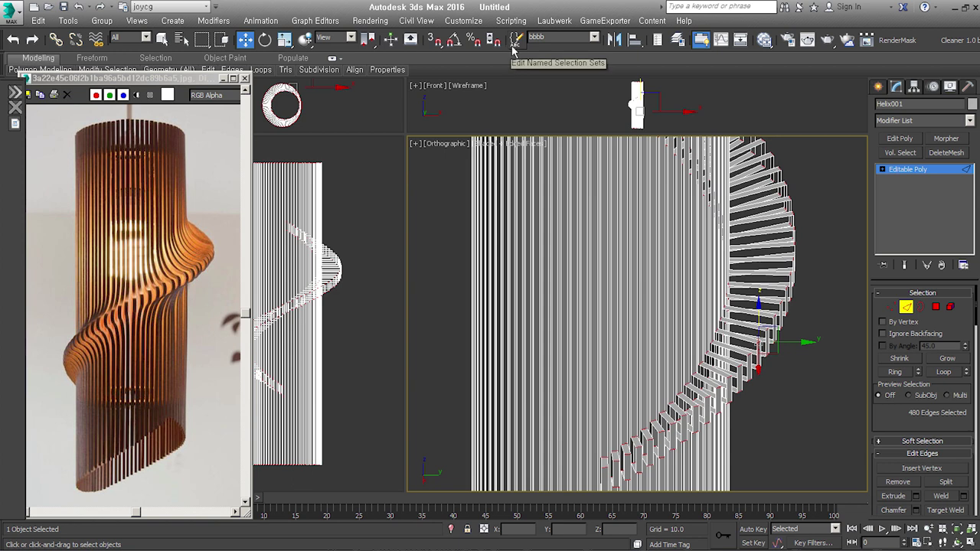
Combine the aaaa and bbbb sets in Edit Named Selection Sets
left_click(515, 42)
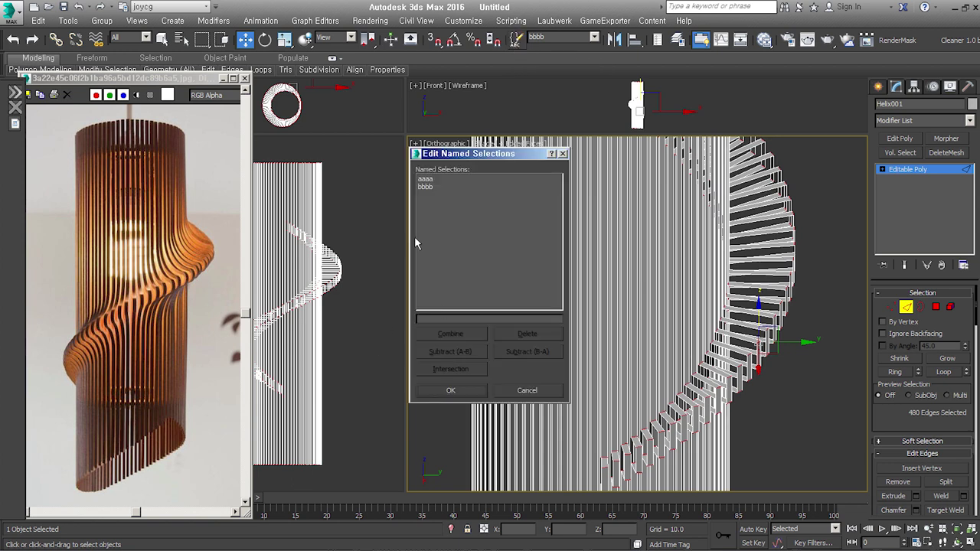
left_click(426, 179)
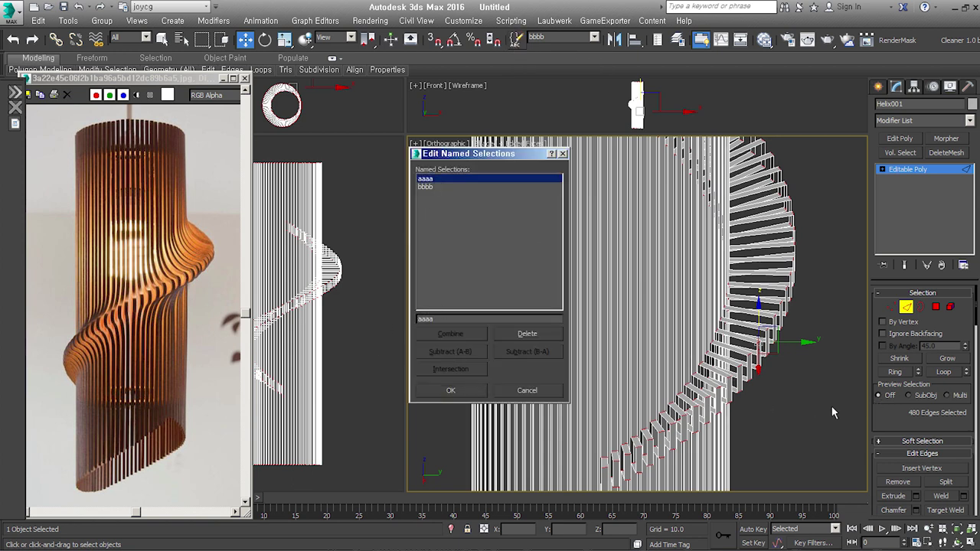
left_click(433, 186, "ctrl")
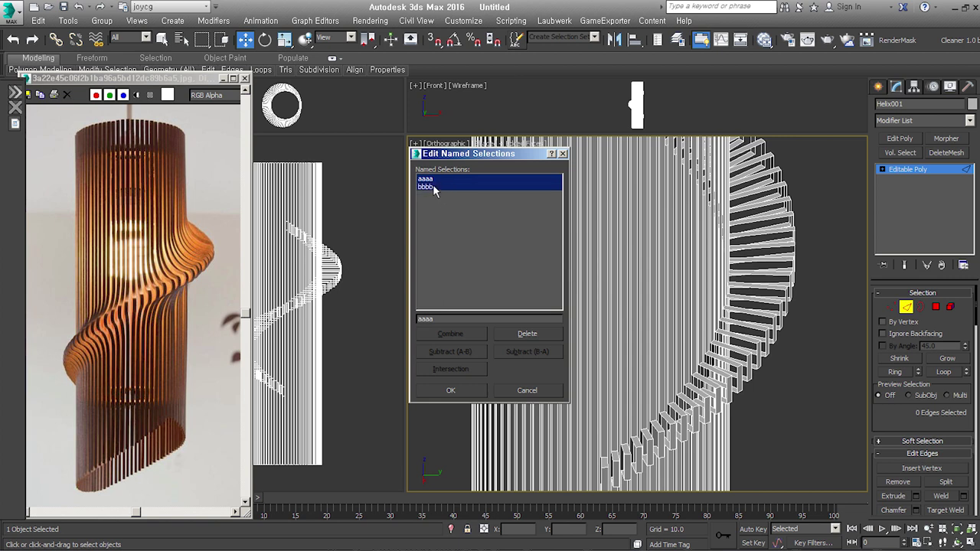
left_click(468, 350)
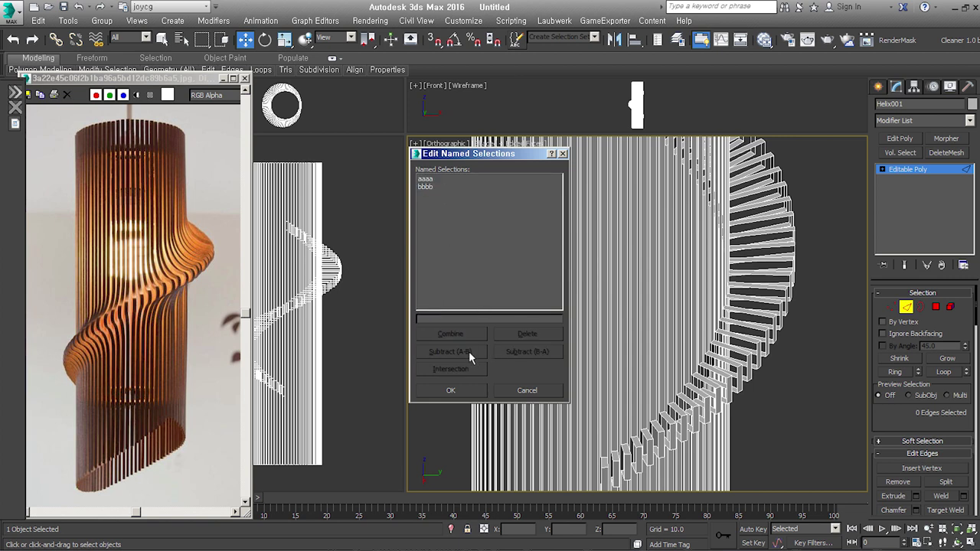
left_click(461, 392)
Recall aaaa, undo, and return to Edge mode with 480 edges selected
left_click(594, 36)
left_click(589, 47)
scroll(785, 392, "up", 8)
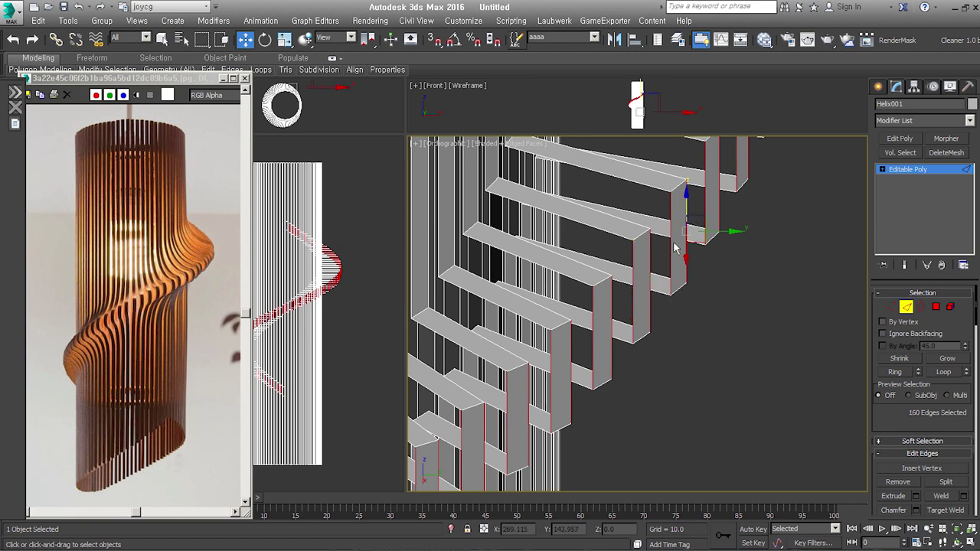
scroll(727, 337, "down", 3)
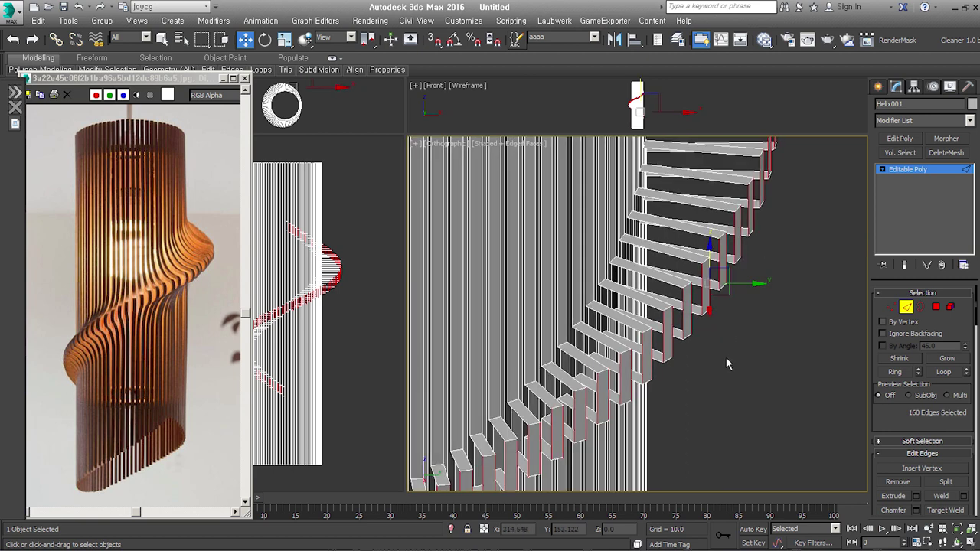
middle_click_drag(726, 357, 750, 339, "alt")
key("ctrl+z")
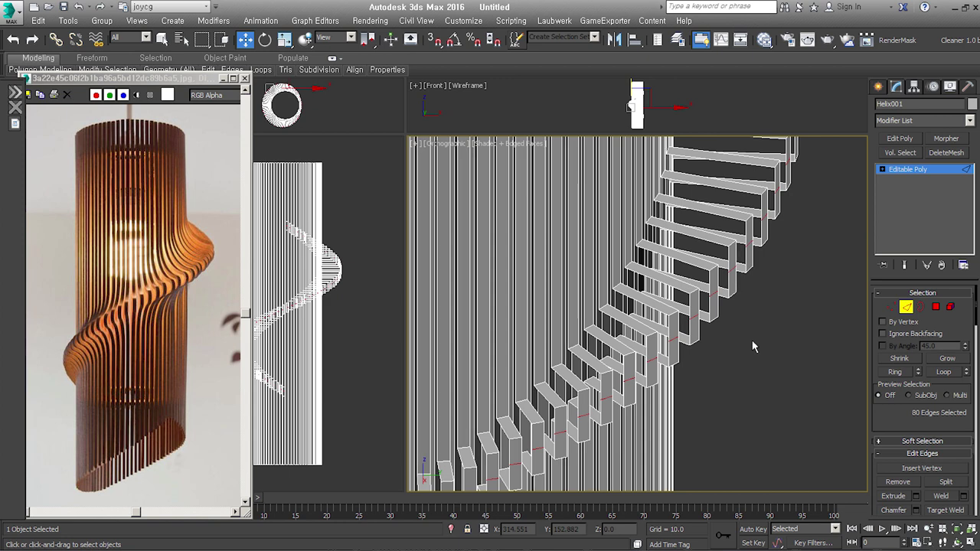
left_click(940, 306)
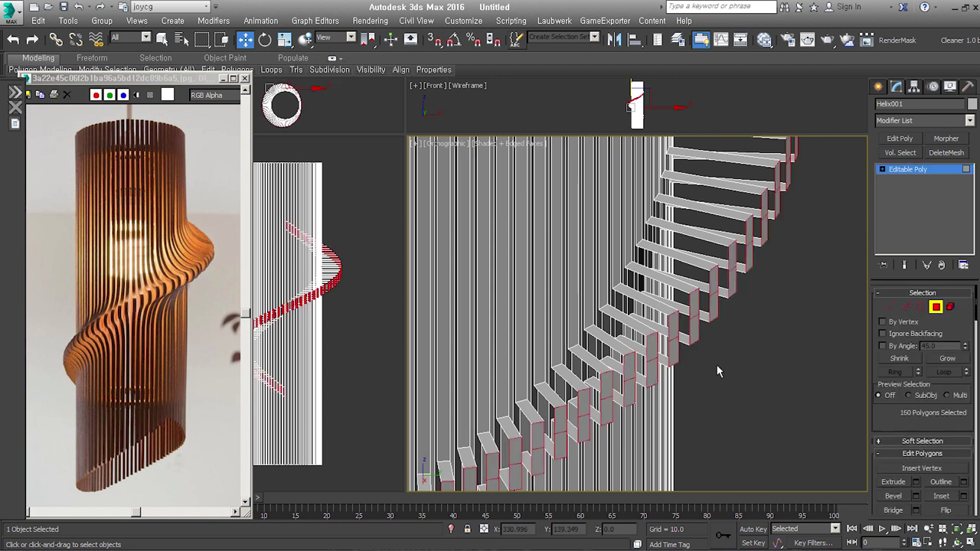
key("F3")
key("F3")
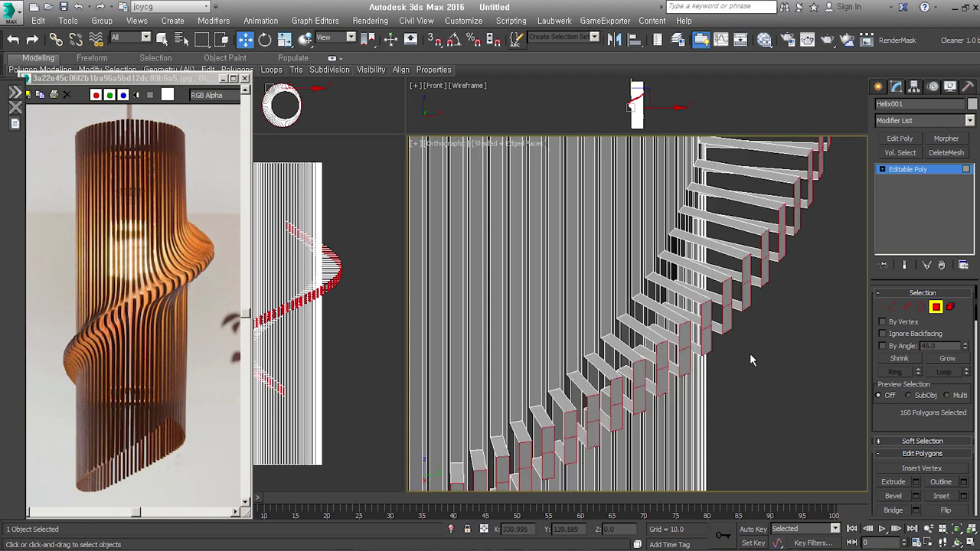
left_click(906, 307)
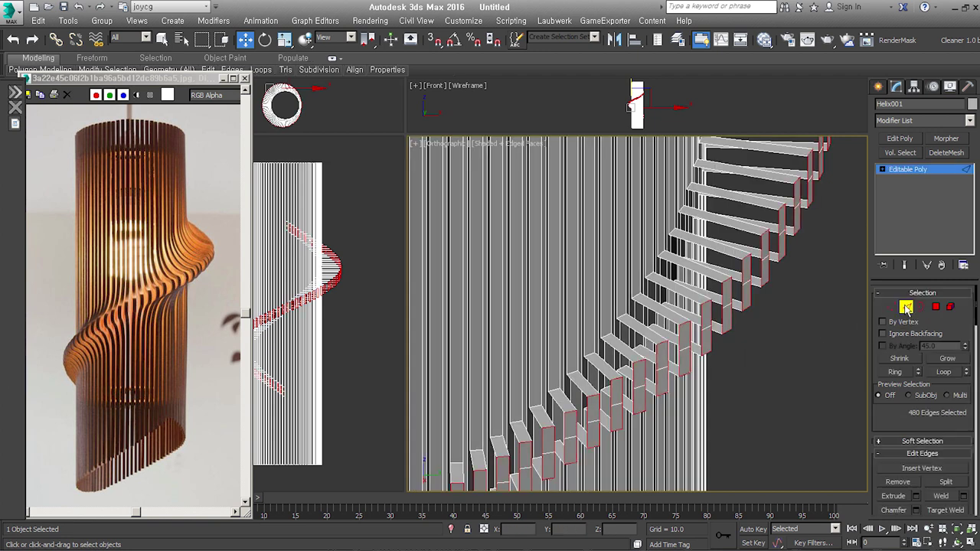
Save the 480-edge selection as the named set ddd
left_click(555, 35)
type("aaa")
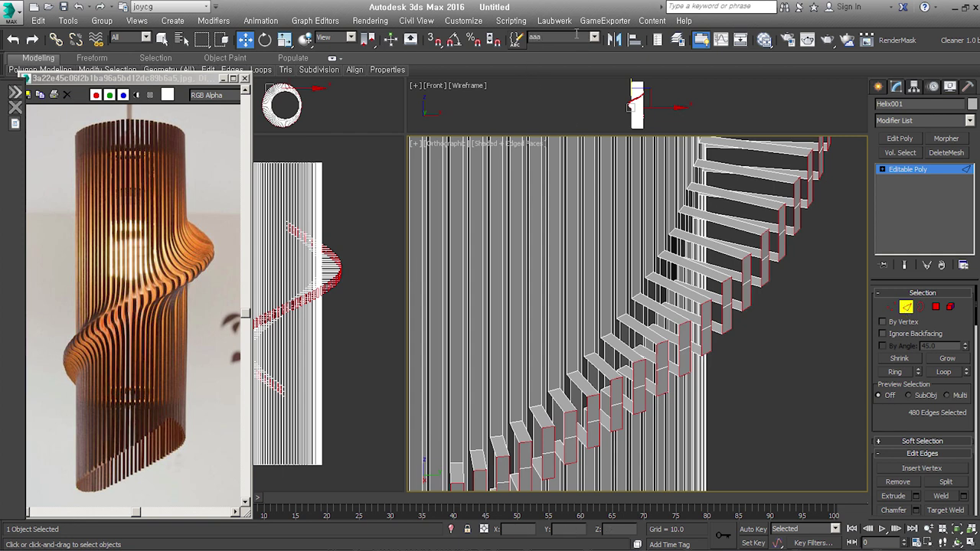
key("Return")
type("ddd")
scroll(757, 395, "down", 5)
Ring-select all 960 edges of the plain tube and save them as set eee
left_click(823, 238)
left_click(720, 242)
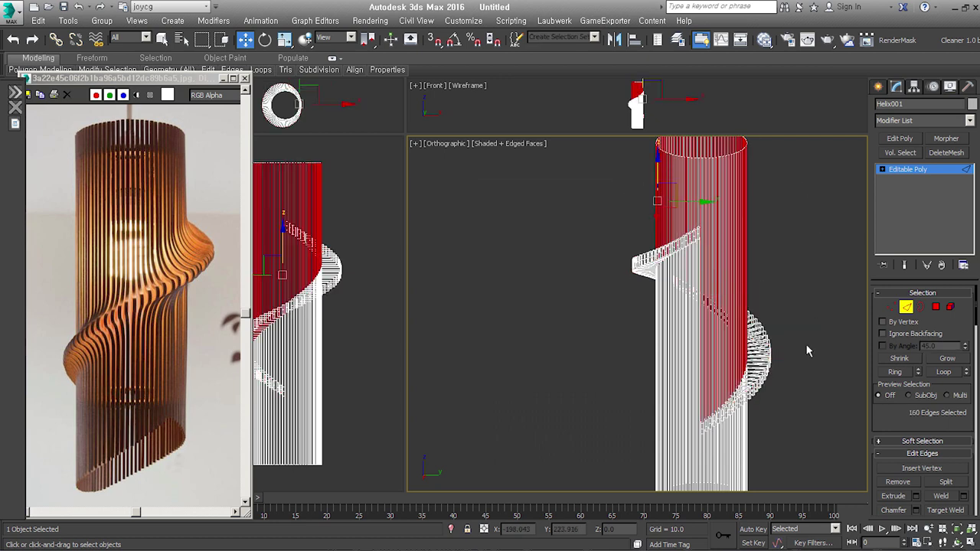
left_click(899, 371)
scroll(766, 398, "up", 5)
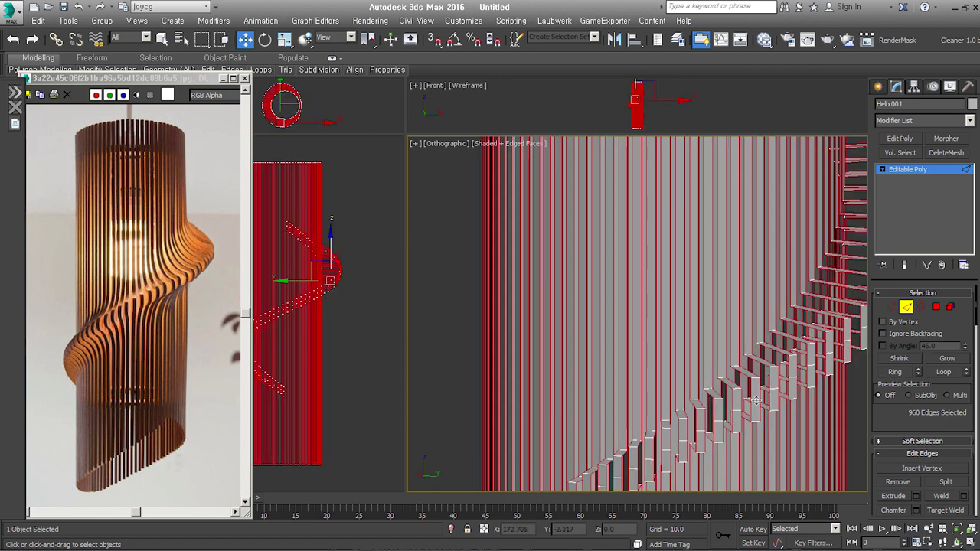
left_click(577, 36)
type("eee")
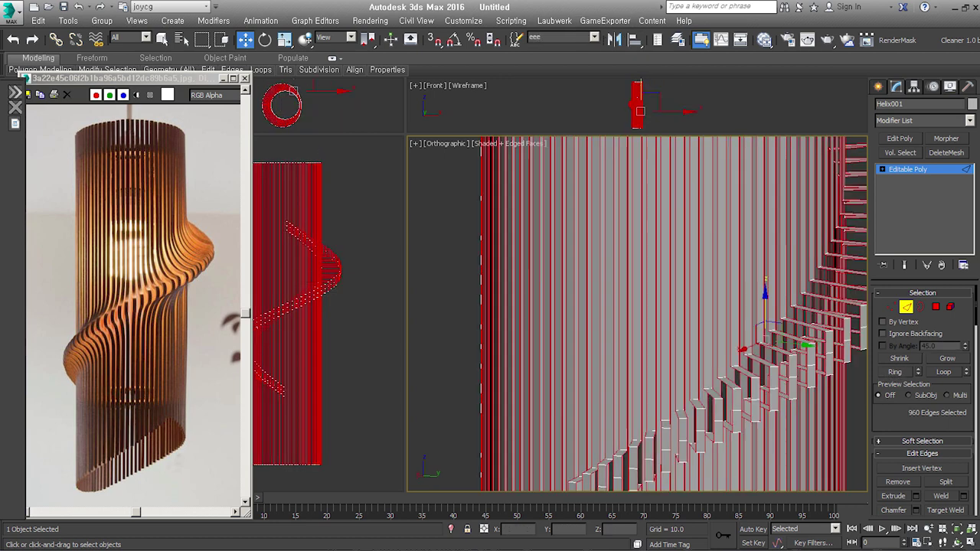
Subtract eee from ddd using Subtract (A-B) in Edit Named Selection Sets
left_click(516, 39)
left_click_drag(437, 196, 435, 203)
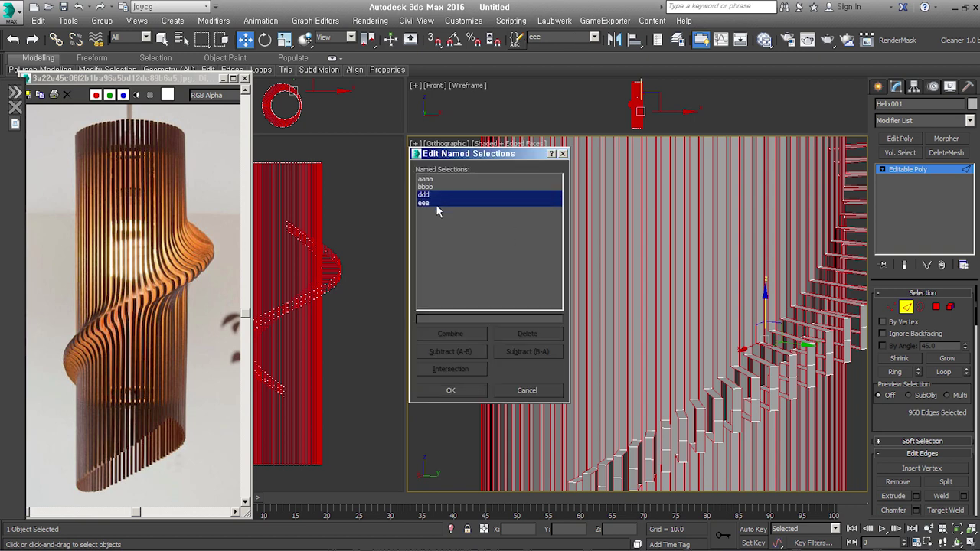
left_click(905, 307)
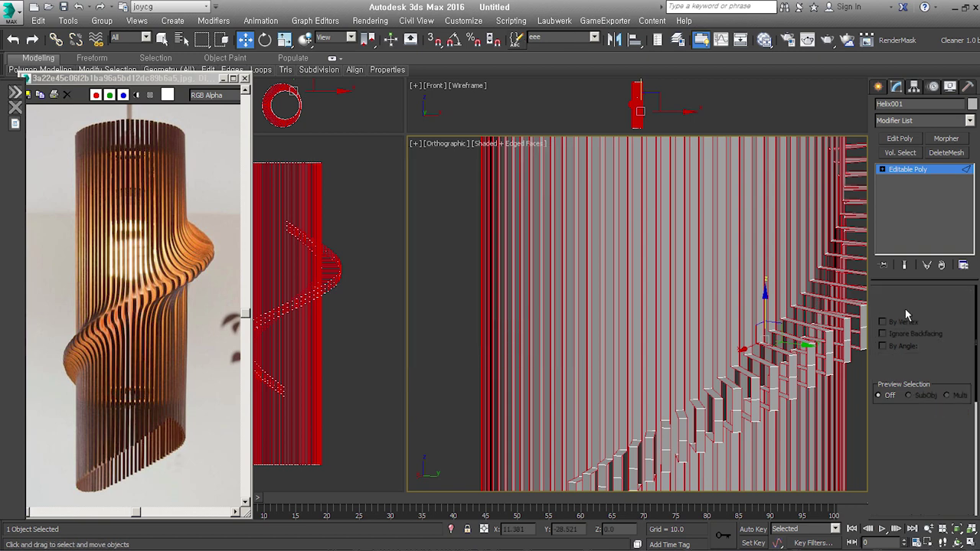
left_click(903, 307)
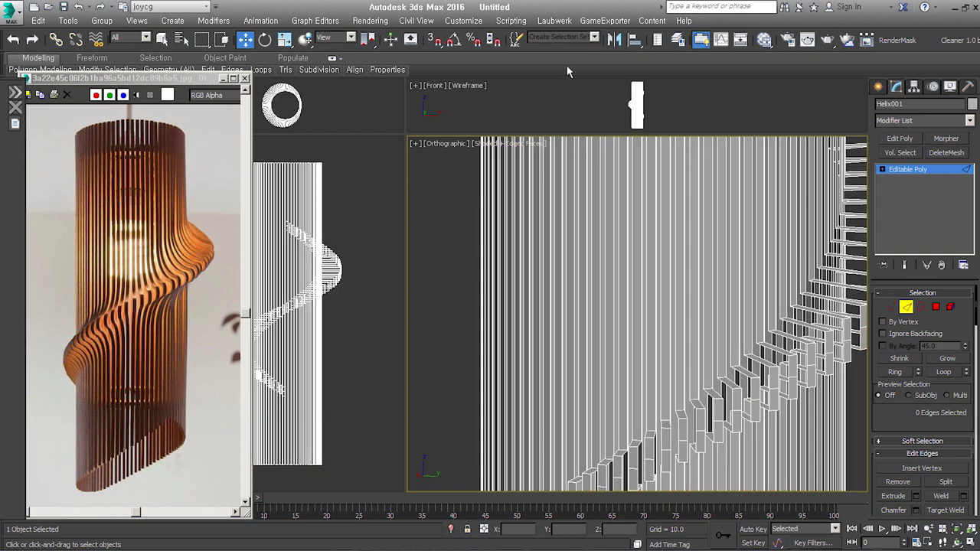
left_click(515, 39)
left_click_drag(450, 187, 437, 204)
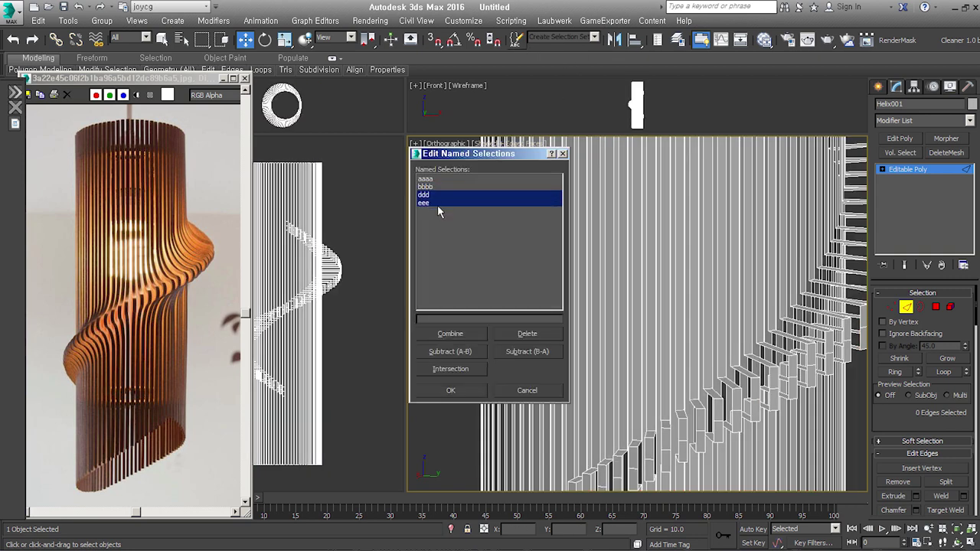
left_click(473, 352)
left_click(468, 388)
Recall the trimmed ddd set, leaving 160 slat-corner edges selected
left_click(595, 39)
left_click(579, 65)
mouse_move(776, 375)
middle_mouse_down("alt")
mouse_move(751, 358)
mouse_move(733, 313)
middle_mouse_up("alt")
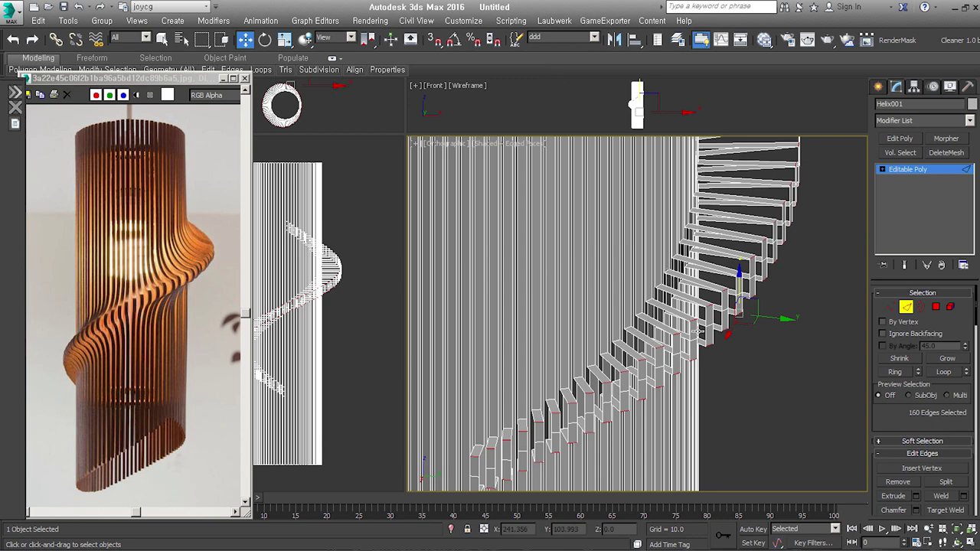
scroll(698, 328, "up", 4)
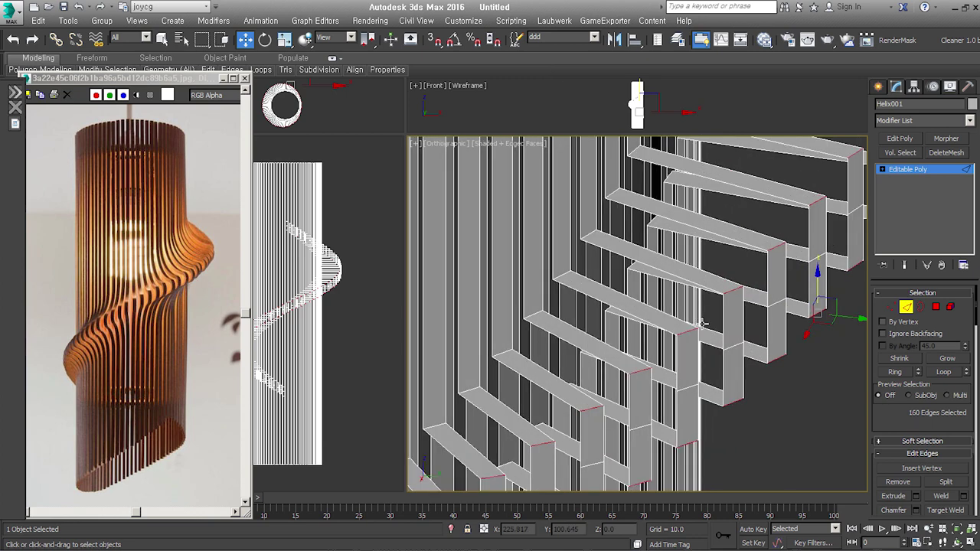
middle_click_drag(702, 323, 699, 292, "alt")
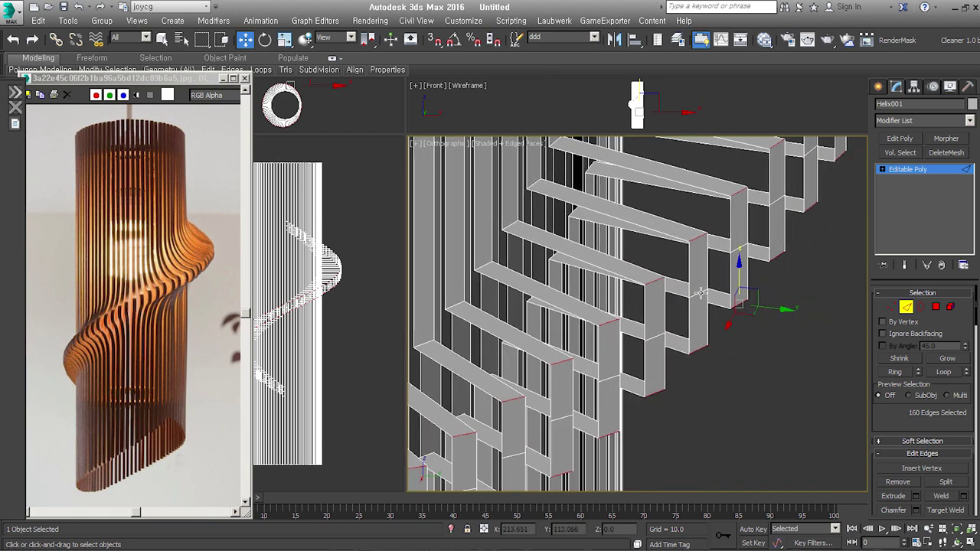
right_click(763, 299)
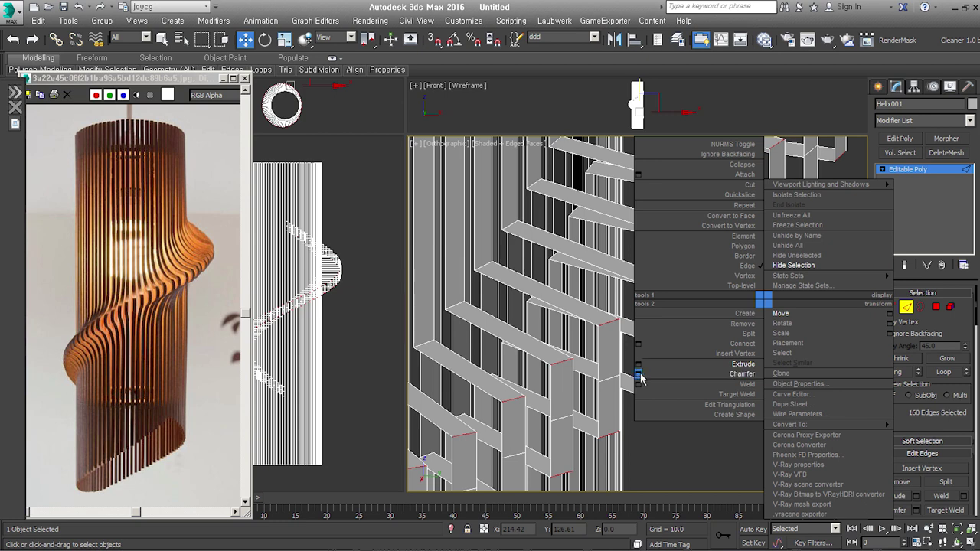
Chamfer the slat-corner edges about 13.6 with 14 segments, then select all vertices
left_click(638, 375)
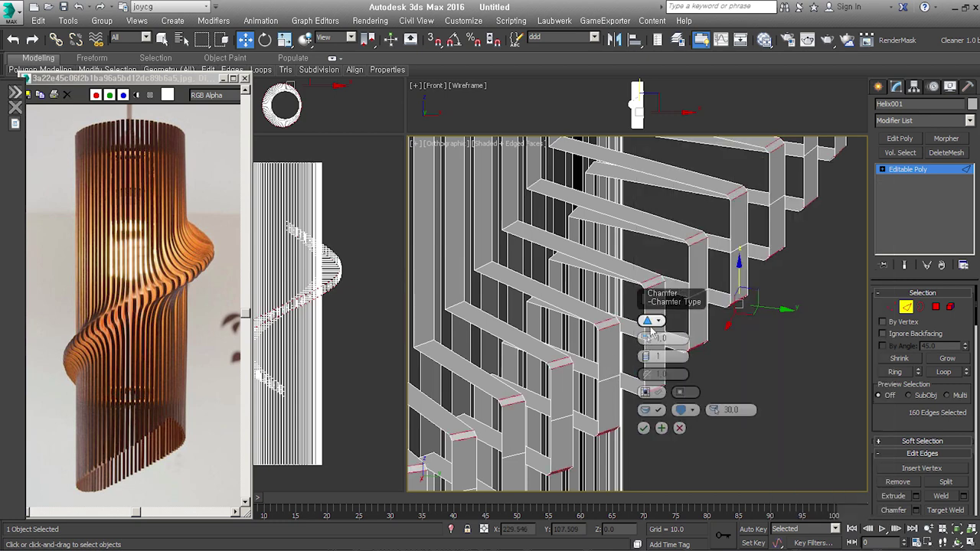
mouse_move(649, 337)
left_mouse_down()
mouse_move(646, 260)
mouse_move(651, 272)
left_mouse_up()
left_click_drag(645, 356, 647, 323)
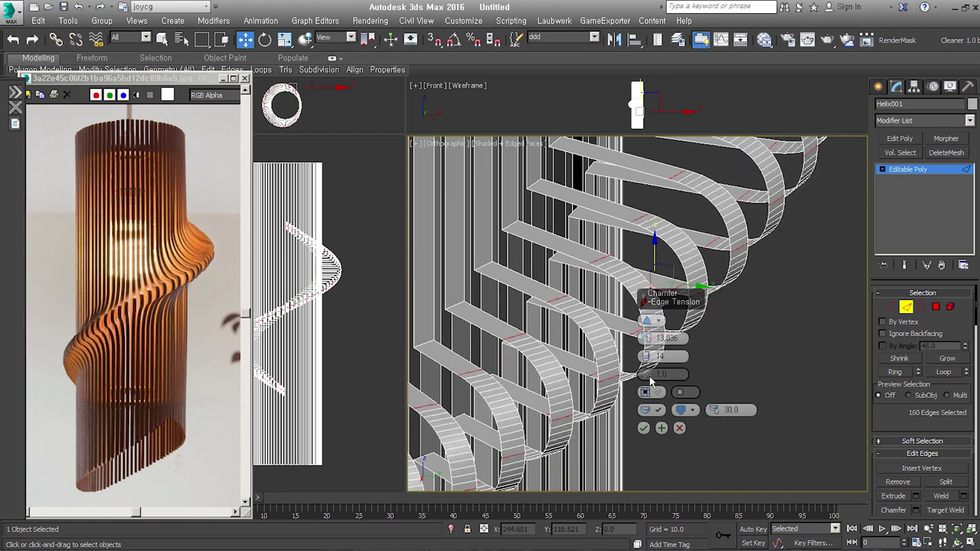
left_click(643, 427)
scroll(780, 413, "down", 2)
scroll(730, 384, "down", 2)
scroll(731, 383, "up", 2)
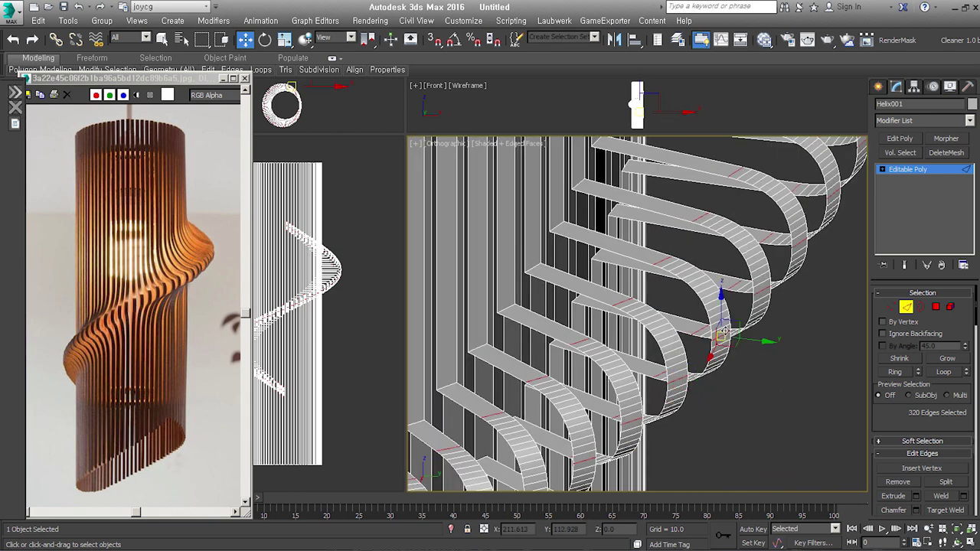
left_click(889, 307)
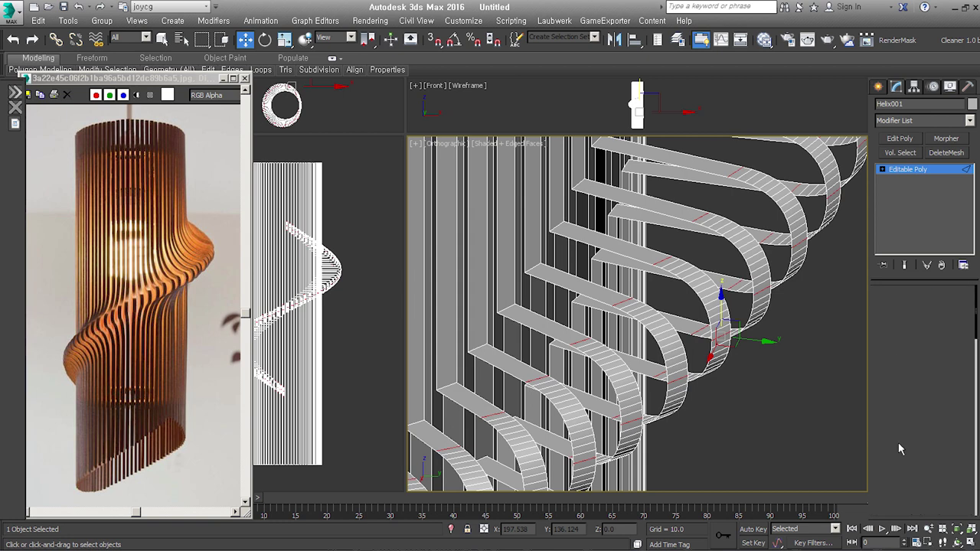
Weld all overlapping vertices of the lamp mesh and clear the vertex selection
left_click(948, 482)
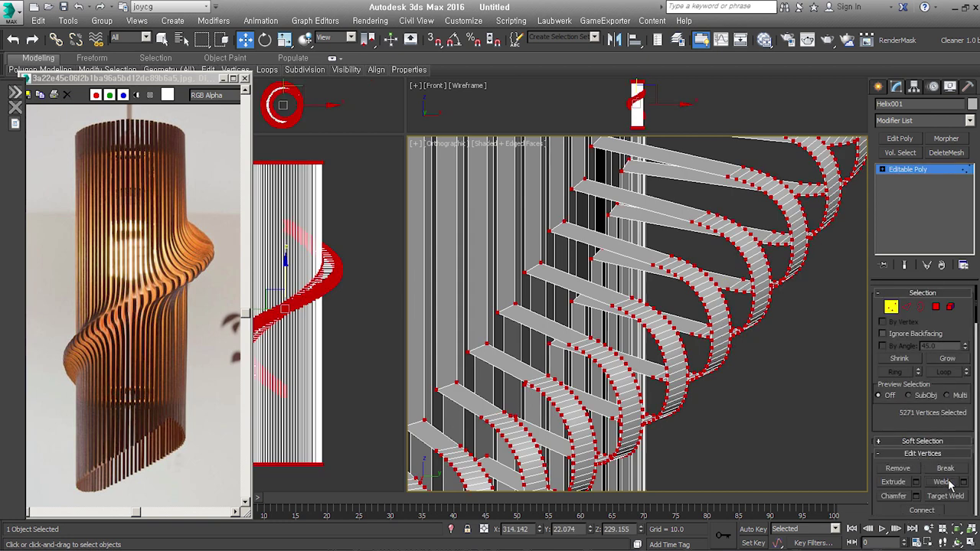
left_click(774, 381)
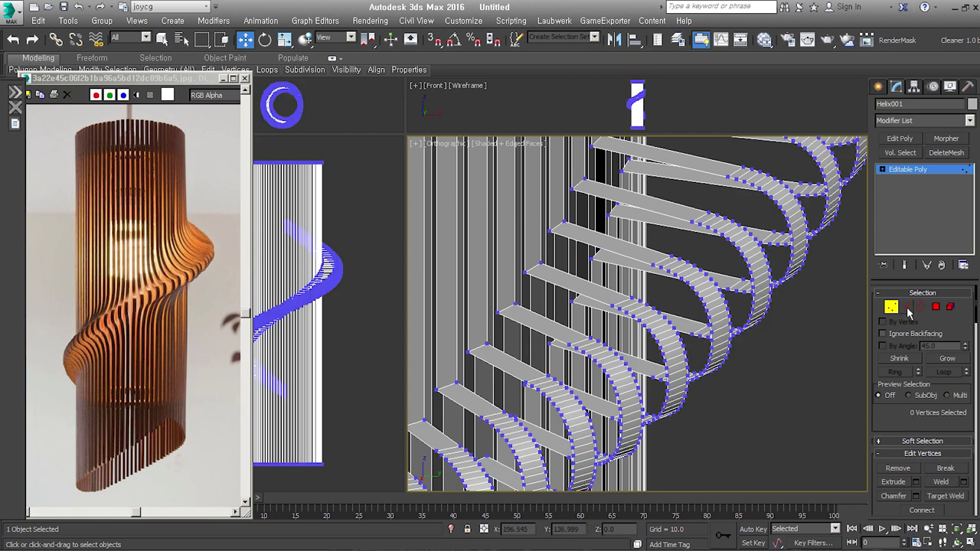
left_click(907, 307)
scroll(732, 217, "down", 5)
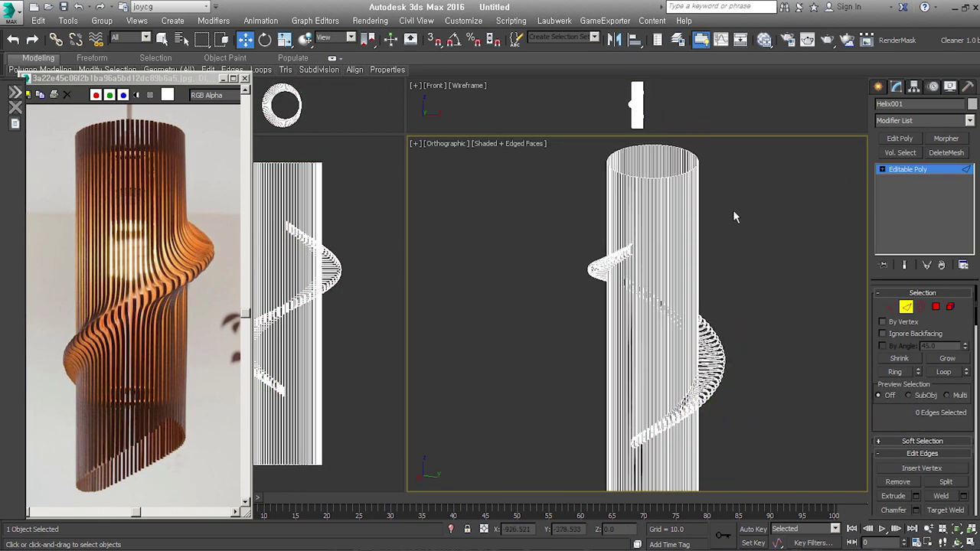
scroll(702, 389, "up", 4)
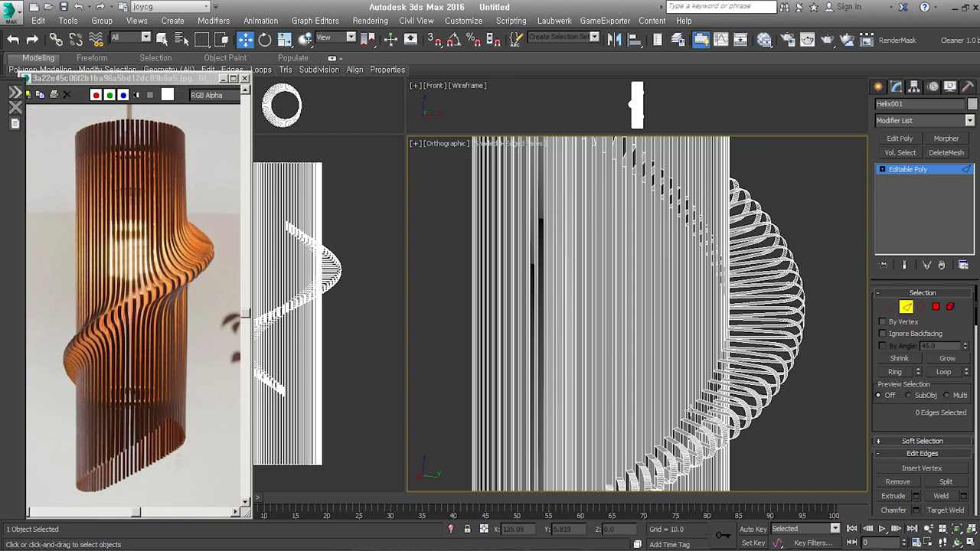
scroll(742, 324, "down", 3)
scroll(741, 324, "down", 2)
scroll(742, 324, "down", 1)
Select the upper slat polygons and convert them to edges, trimming the selection to 160 edges
key("ctrl+a")
middle_click_drag(575, 219, 574, 428, "alt")
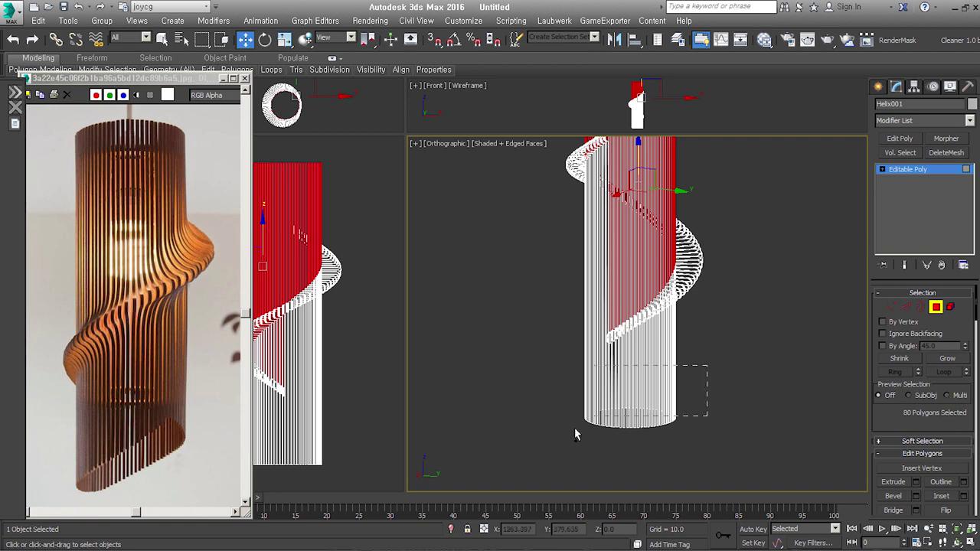
left_click(905, 307)
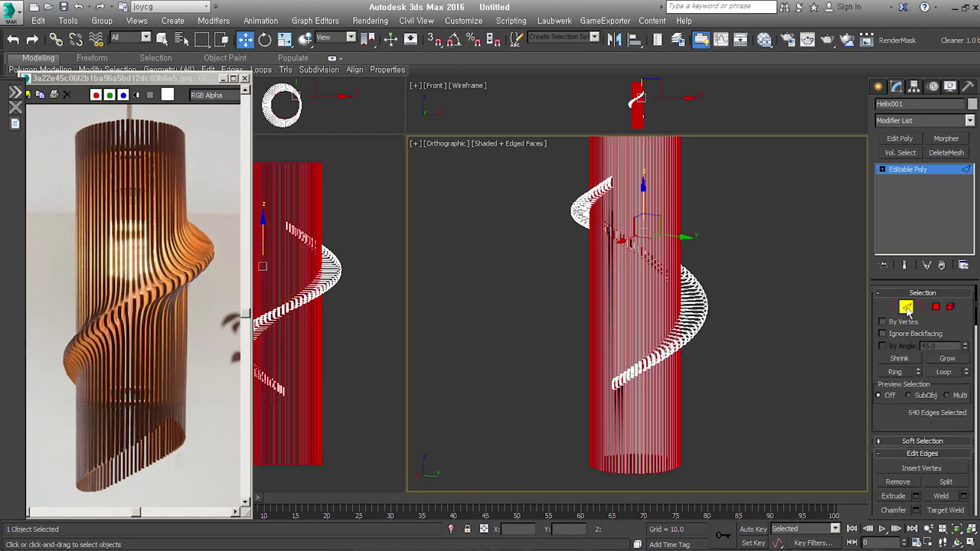
left_click_drag(770, 365, 579, 408, "alt")
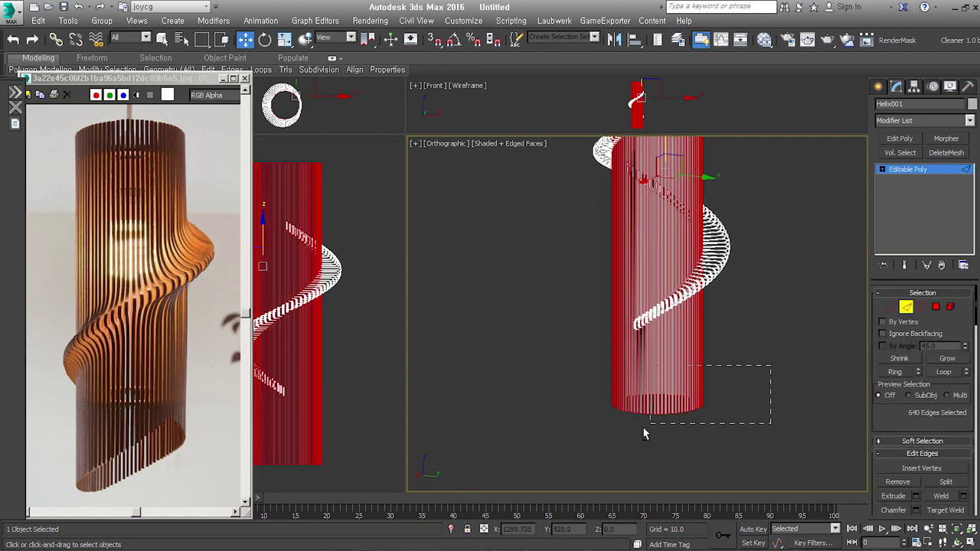
middle_click_drag(580, 409, 684, 450)
left_click_drag(691, 271, 605, 428, "alt")
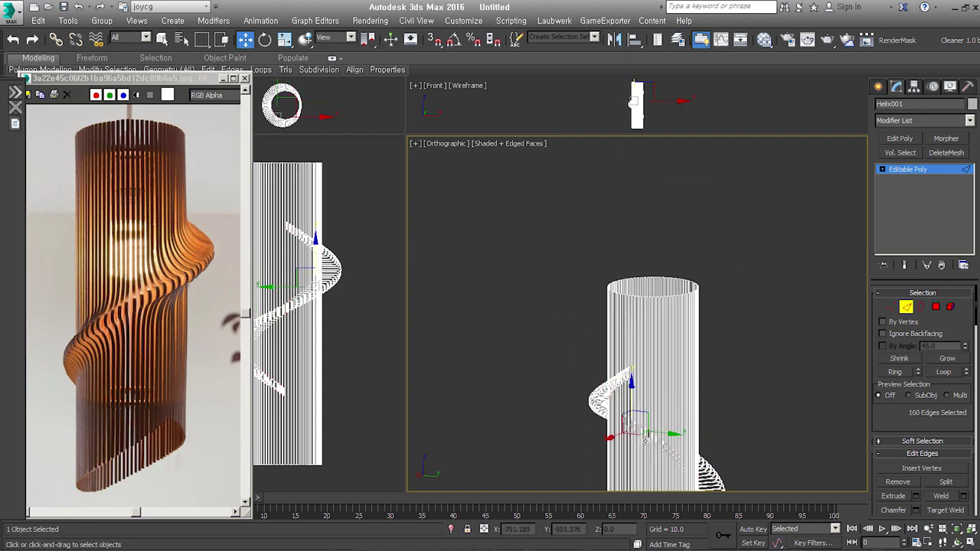
Start picking the stray extra edges on the first flared helix slats
scroll(673, 375, "up", 3)
scroll(673, 375, "up", 5)
scroll(673, 376, "up", 2)
left_click_drag(656, 262, 515, 405)
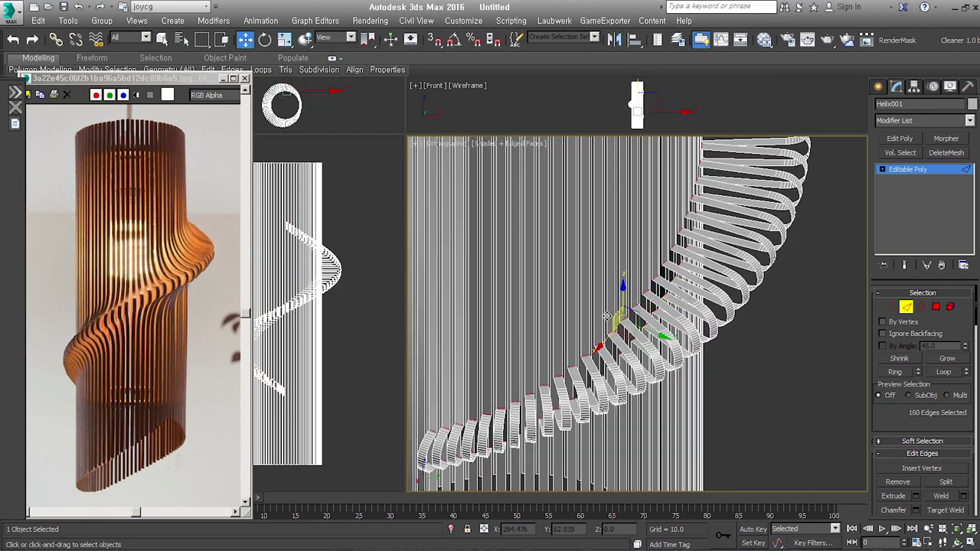
scroll(512, 405, "down", 3)
mouse_move(512, 405)
middle_mouse_down("alt")
mouse_move(685, 352)
mouse_move(698, 266)
mouse_move(708, 309)
middle_mouse_up("alt")
scroll(699, 265, "up", 2)
scroll(699, 266, "up", 2)
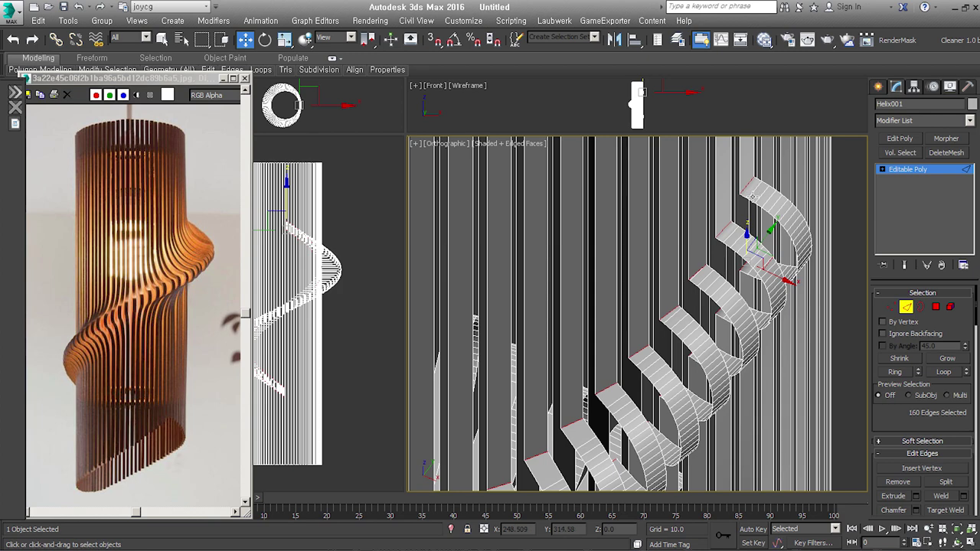
mouse_move(698, 272)
middle_mouse_down("alt")
mouse_move(611, 410)
mouse_move(722, 247)
middle_mouse_up("alt")
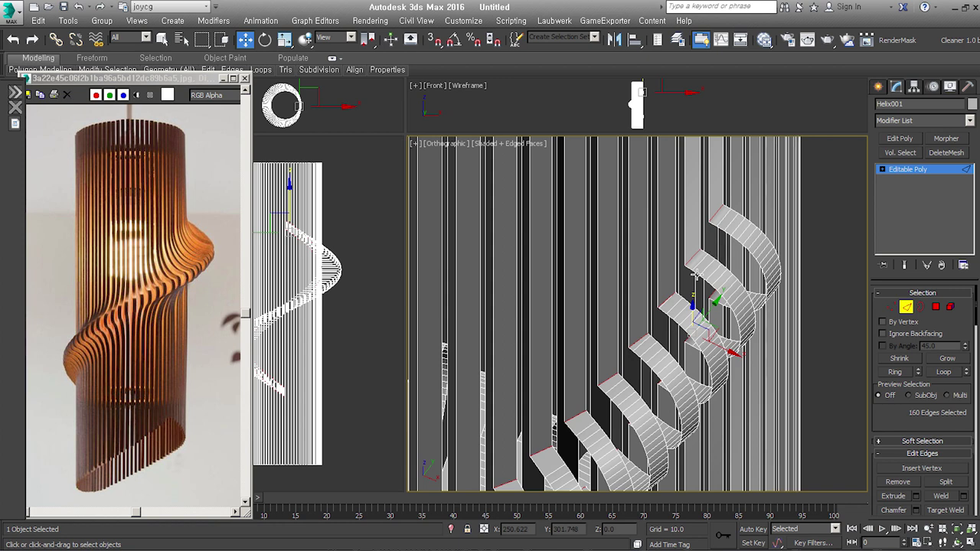
middle_click_drag(670, 304, 711, 251, "alt")
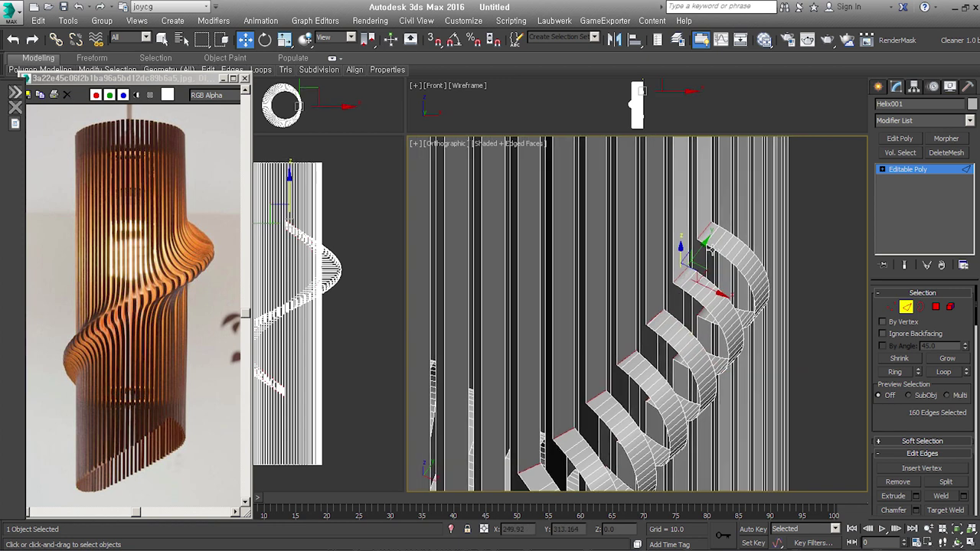
scroll(711, 221, "up", 4)
left_click(706, 269)
scroll(701, 274, "down", 2)
scroll(695, 280, "down", 2)
left_click(681, 289, "ctrl")
middle_click_drag(671, 369, 706, 291, "alt")
left_click(673, 287, "ctrl")
left_click(628, 368, "ctrl")
Add more stray slat edges along the helix and remove the selected edges
middle_click_drag(642, 380, 719, 285)
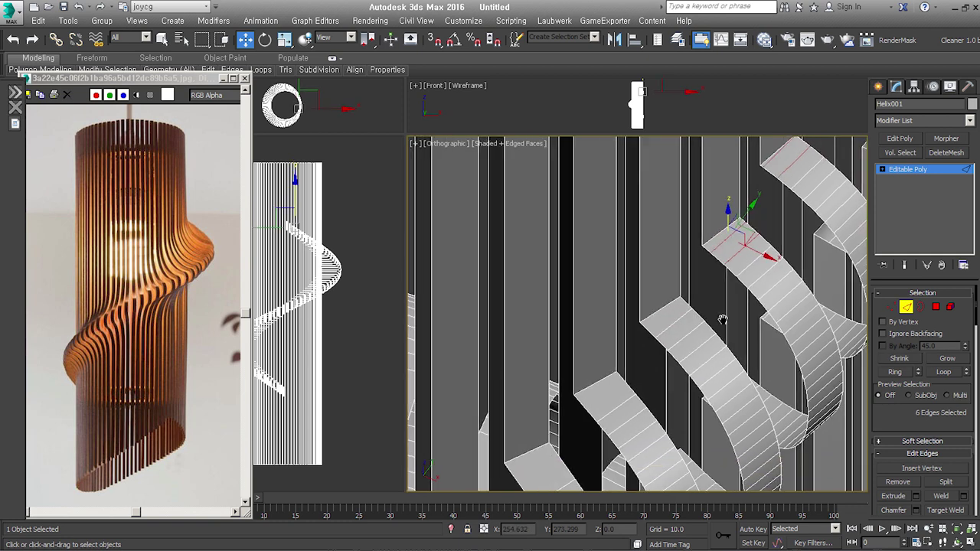
left_click(680, 318, "ctrl")
middle_click_drag(768, 364, 627, 369)
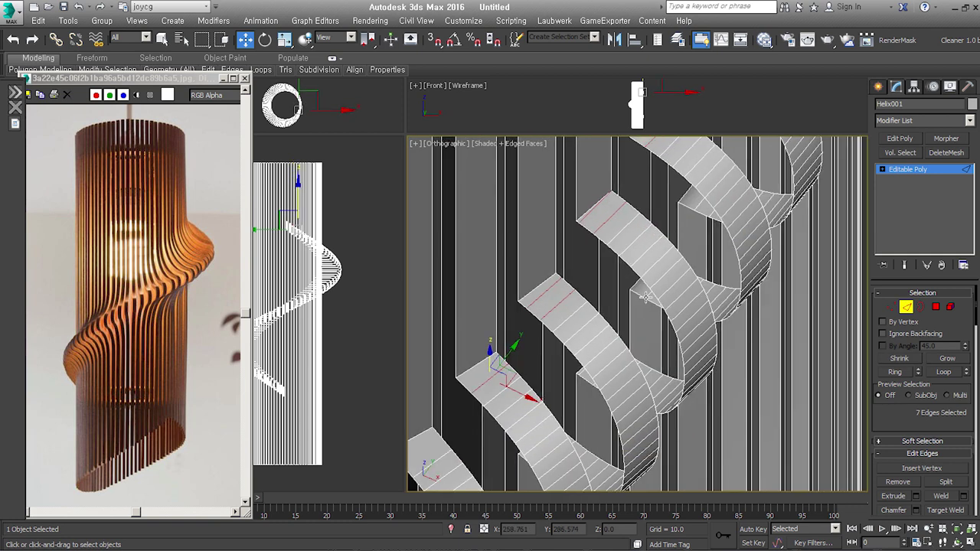
left_click(579, 374, "ctrl")
scroll(582, 397, "down", 2)
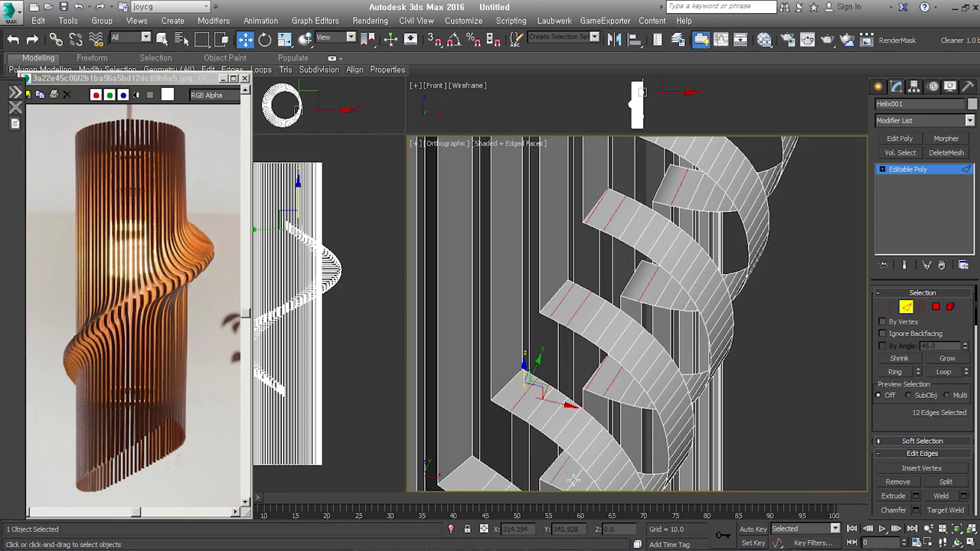
scroll(573, 480, "down", 2)
mouse_move(573, 480)
middle_mouse_down()
mouse_move(563, 408)
mouse_move(576, 415)
mouse_move(637, 400)
mouse_move(543, 434)
mouse_move(786, 344)
middle_mouse_up()
left_click(527, 425, "ctrl")
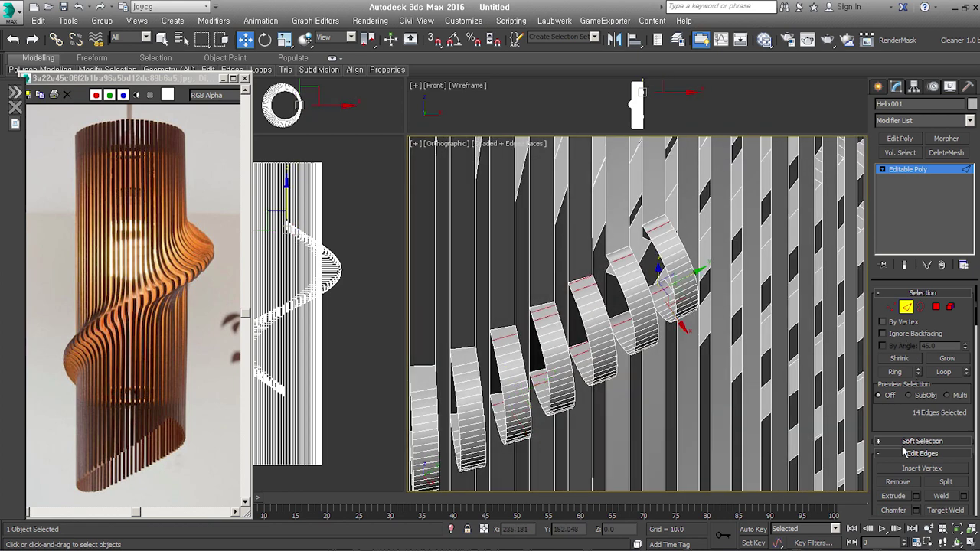
left_click(896, 482)
Select leftover edges on the top helix strip and remaining slats
mouse_move(728, 394)
middle_mouse_down("alt")
mouse_move(761, 383)
mouse_move(702, 225)
middle_mouse_up("alt")
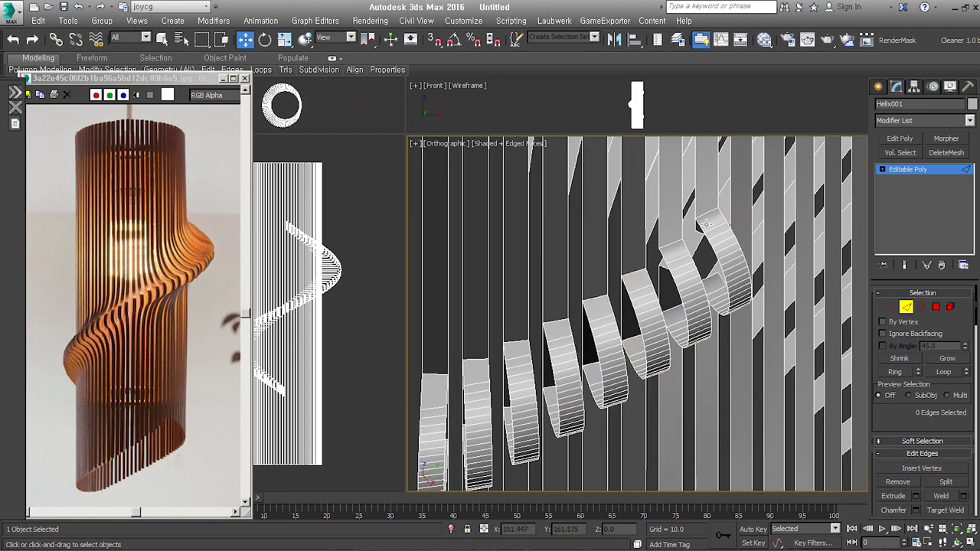
left_click(707, 213)
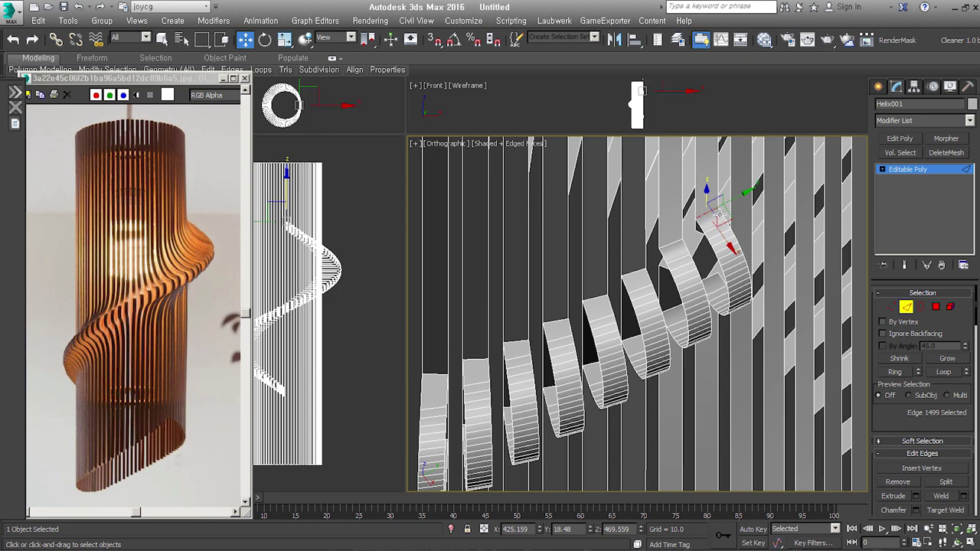
middle_click_drag(717, 215, 715, 375, "alt")
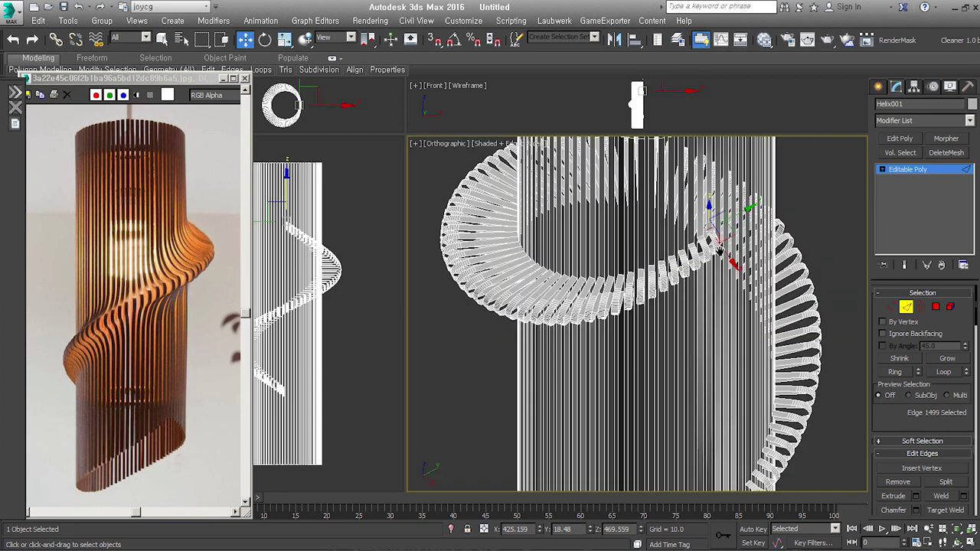
scroll(712, 375, "up", 3)
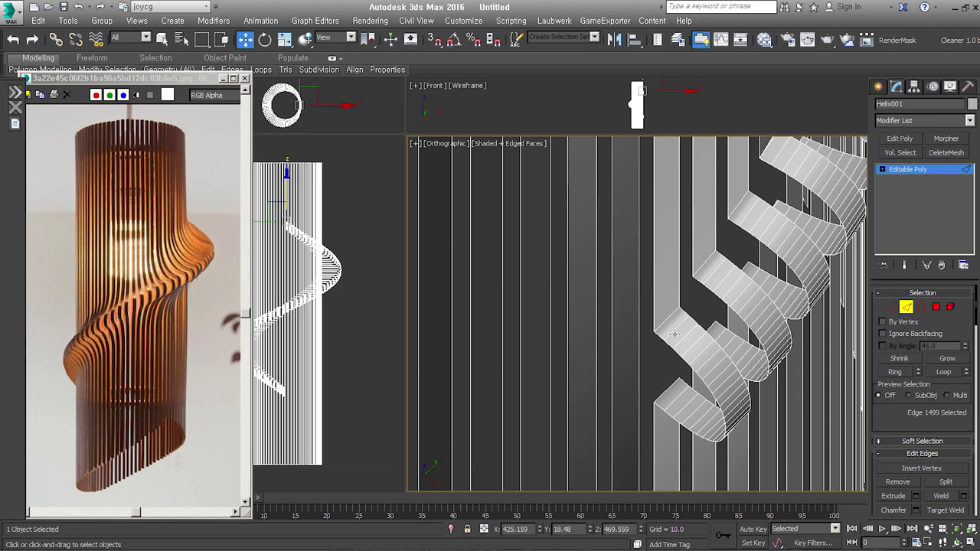
left_click(677, 326)
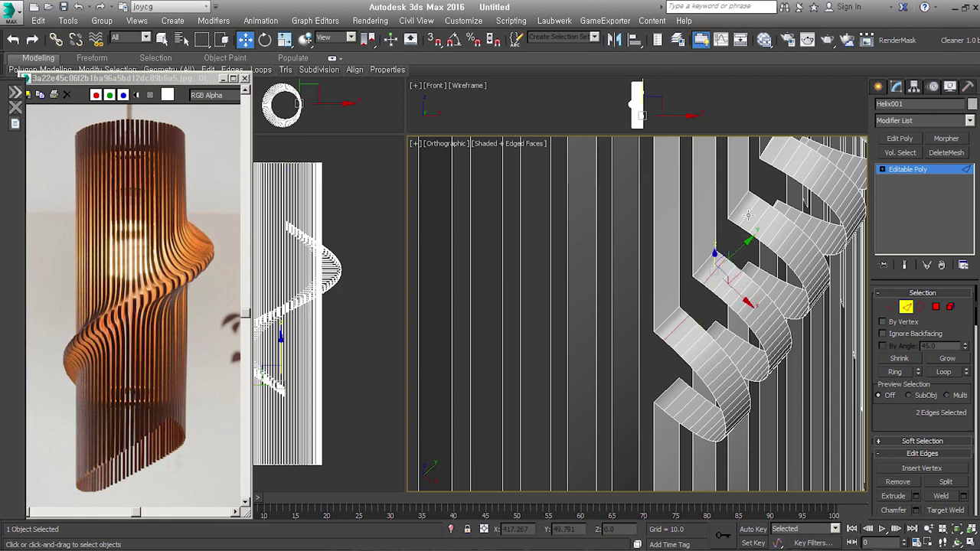
middle_click_drag(717, 266, 727, 264, "alt")
double_click(732, 262)
double_click(733, 262, "ctrl")
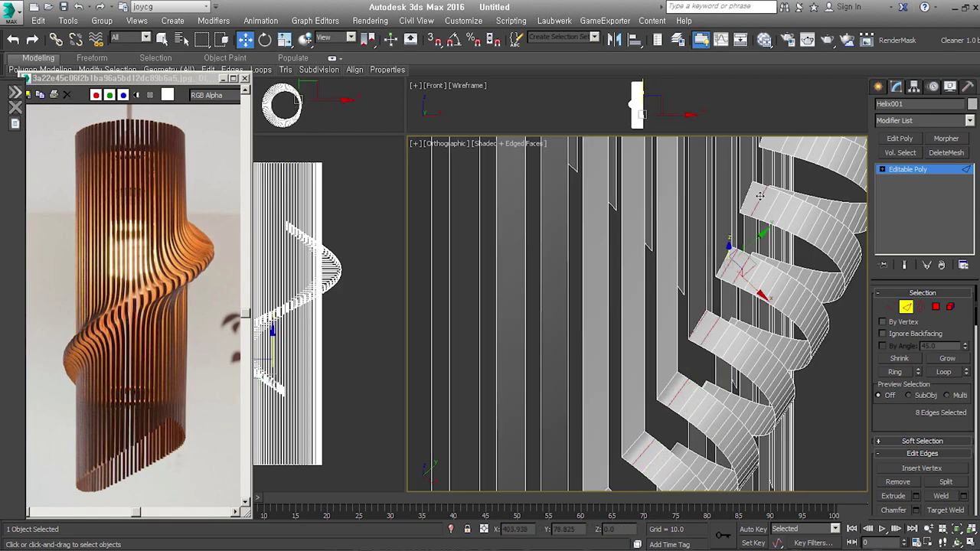
Add a few more slat edges and remove this second batch of extra edges
scroll(735, 268, "down", 2)
scroll(751, 279, "up", 2)
scroll(761, 285, "up", 2)
left_click(760, 285, "ctrl")
middle_click_drag(760, 285, 678, 396)
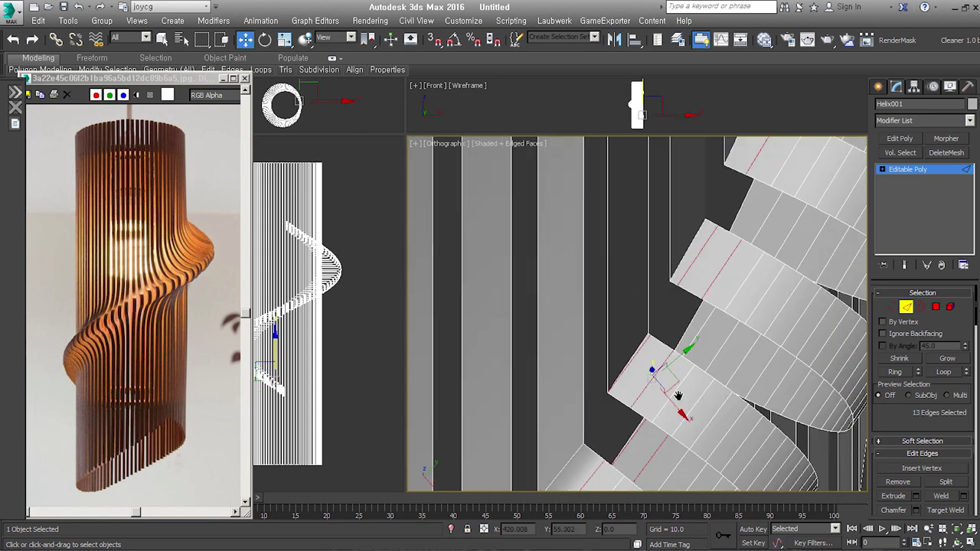
left_click(717, 342, "ctrl")
left_click(721, 339, "ctrl")
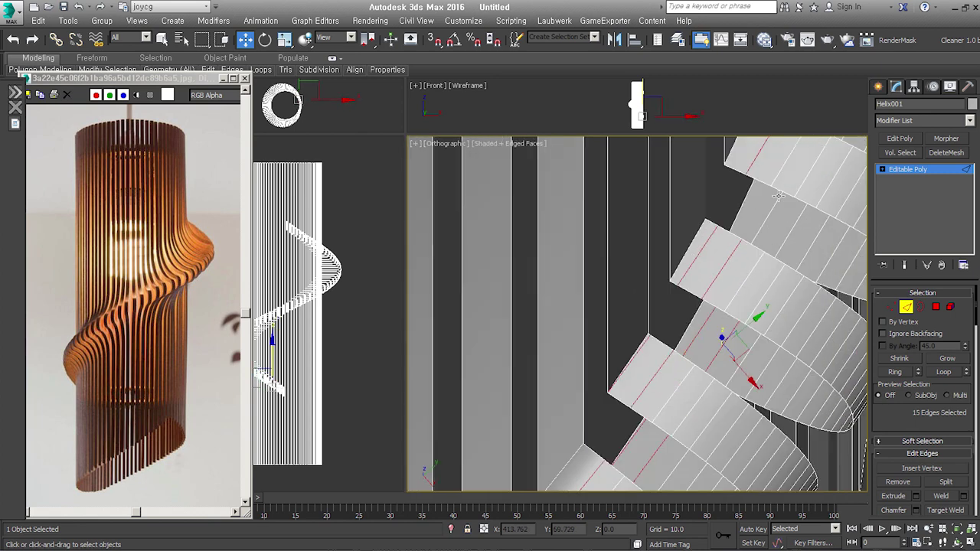
middle_click_drag(721, 340, 758, 284)
left_click(897, 481)
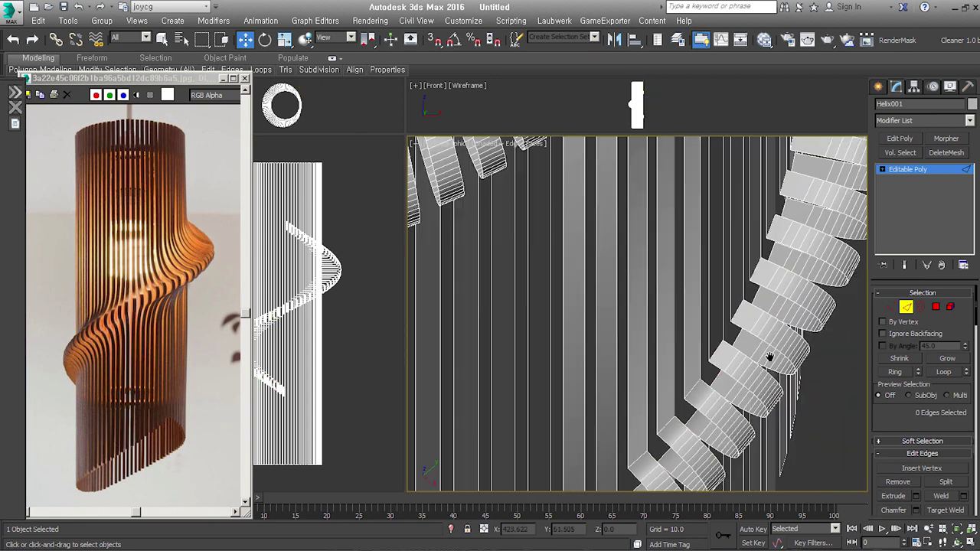
Check the cleaned slats from the side and reselect the upper slat polygons
mouse_move(689, 322)
middle_mouse_down("alt")
mouse_move(777, 342)
mouse_move(765, 379)
middle_mouse_up("alt")
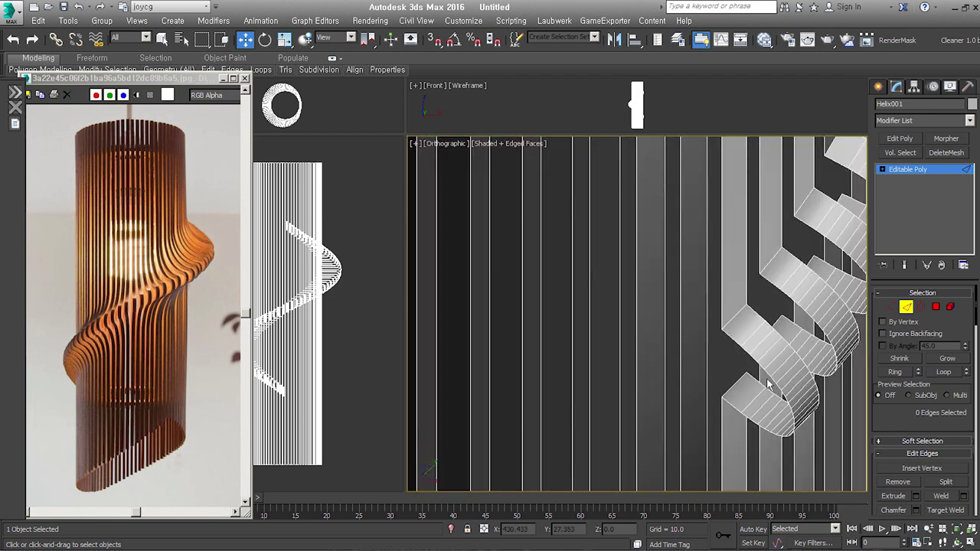
scroll(770, 387, "down", 5)
scroll(678, 308, "down", 4)
scroll(711, 375, "down", 5)
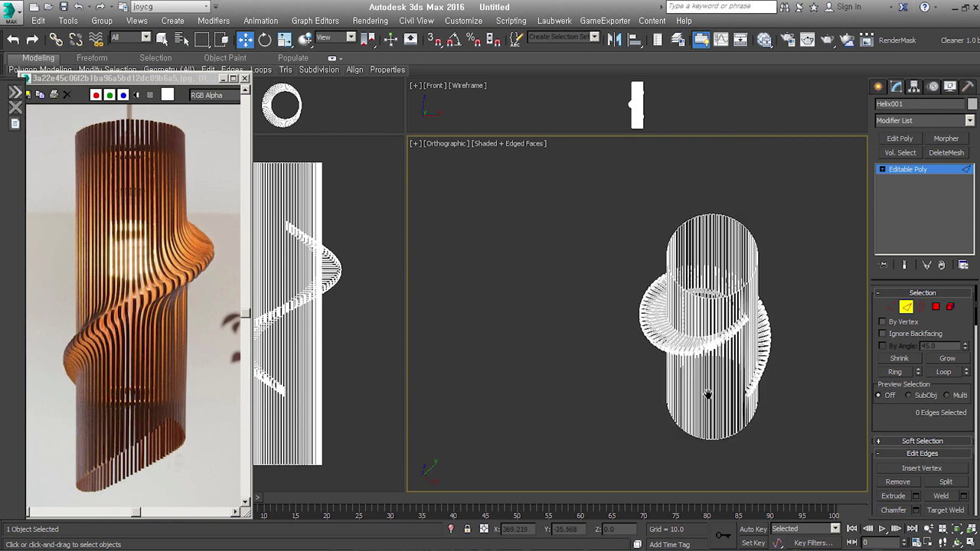
middle_click_drag(708, 394, 712, 336, "alt")
key("4")
key("ctrl+a")
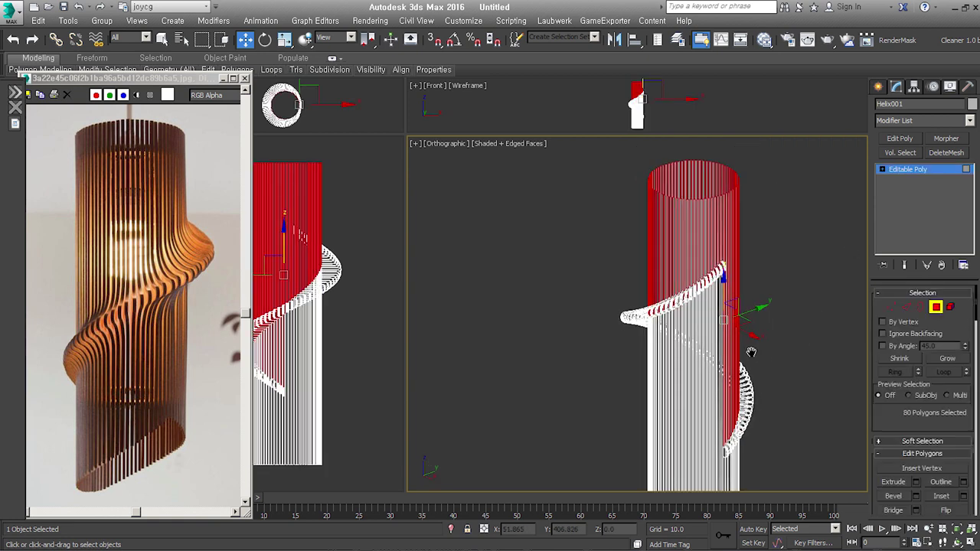
Convert the slat polygon selection to edges and trim it to 160 edges
middle_click_drag(801, 234, 780, 363, "alt")
left_click(905, 306, "ctrl")
left_click_drag(636, 340, 634, 337, "alt")
middle_click_drag(634, 338, 653, 377, "alt")
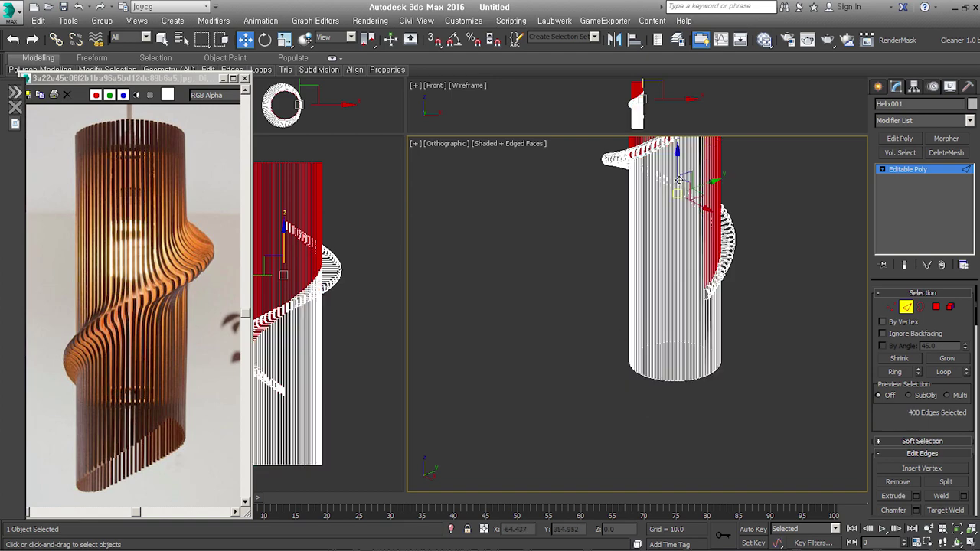
left_click_drag(592, 250, 592, 251, "alt")
middle_click_drag(592, 250, 725, 199, "alt")
scroll(725, 199, "up", 3)
scroll(725, 199, "up", 3)
mouse_move(802, 354)
middle_mouse_down("alt")
mouse_move(731, 370)
mouse_move(748, 301)
middle_mouse_up("alt")
Chamfer the helix slat edges with amount 54.623 and 27 segments, then commit
right_click(748, 301)
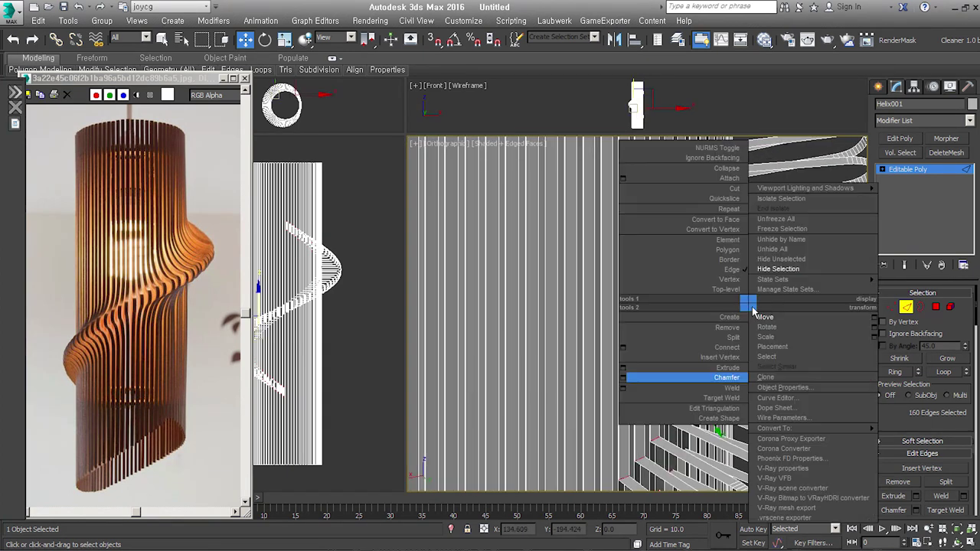
left_click(625, 386)
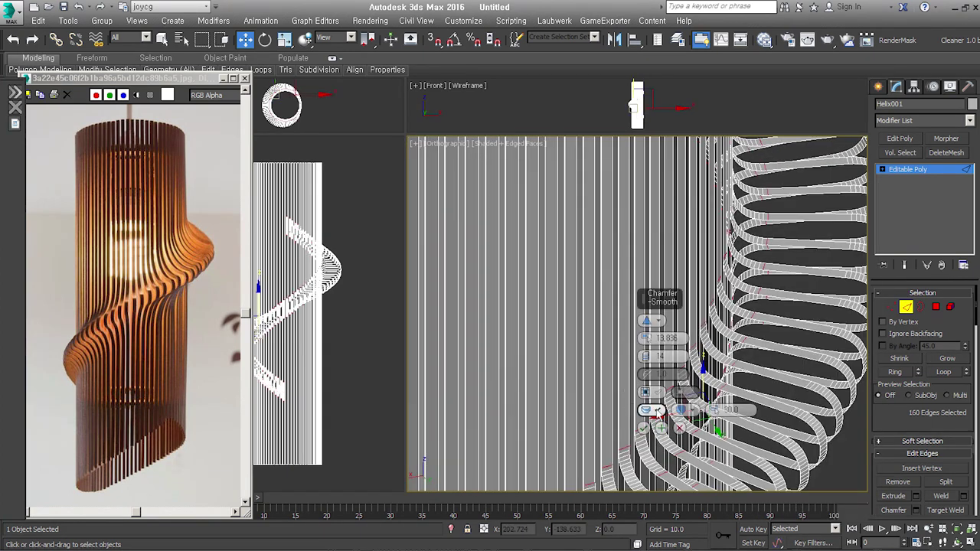
middle_click_drag(632, 410, 665, 321, "alt")
left_click_drag(645, 337, 659, 233)
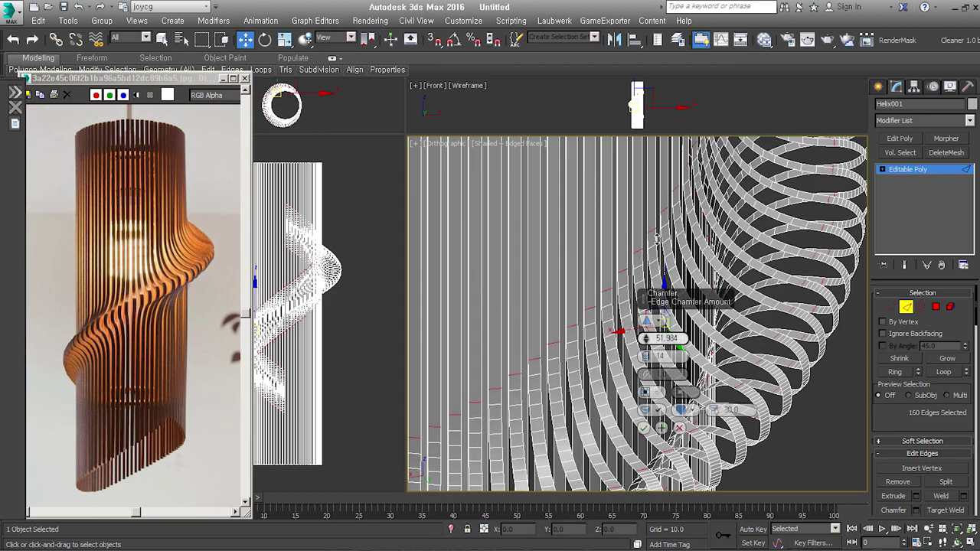
scroll(658, 238, "down", 5)
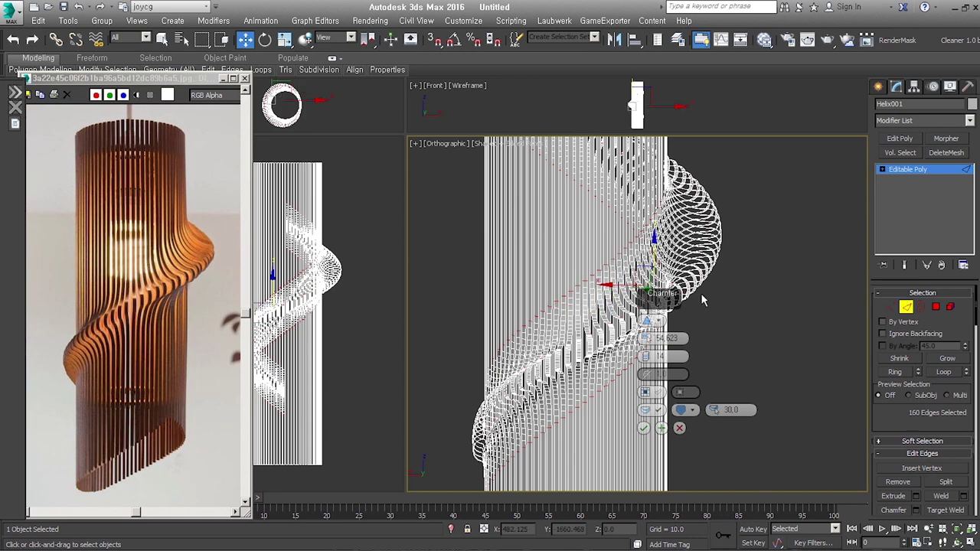
scroll(654, 297, "up", 3)
middle_click_drag(535, 321, 543, 229, "alt")
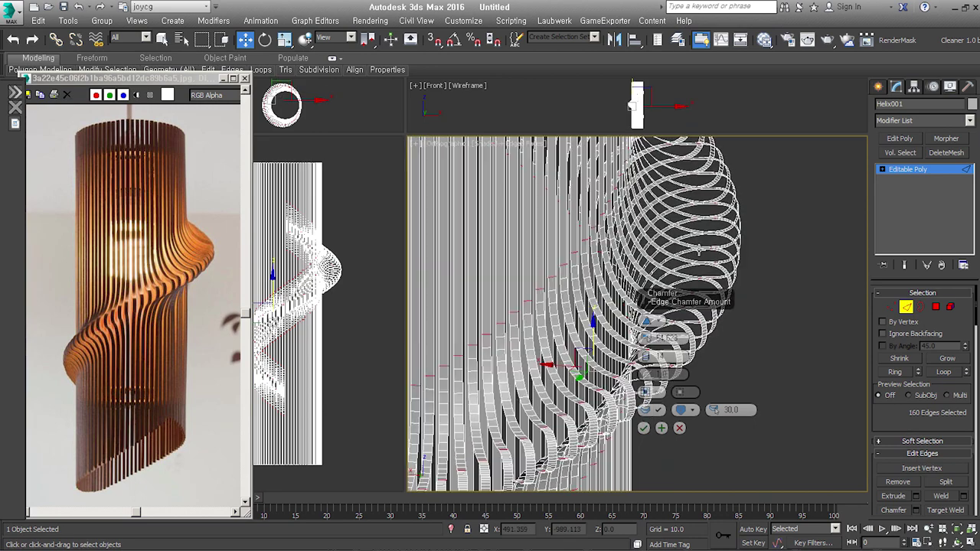
middle_click_drag(646, 284, 635, 261, "alt")
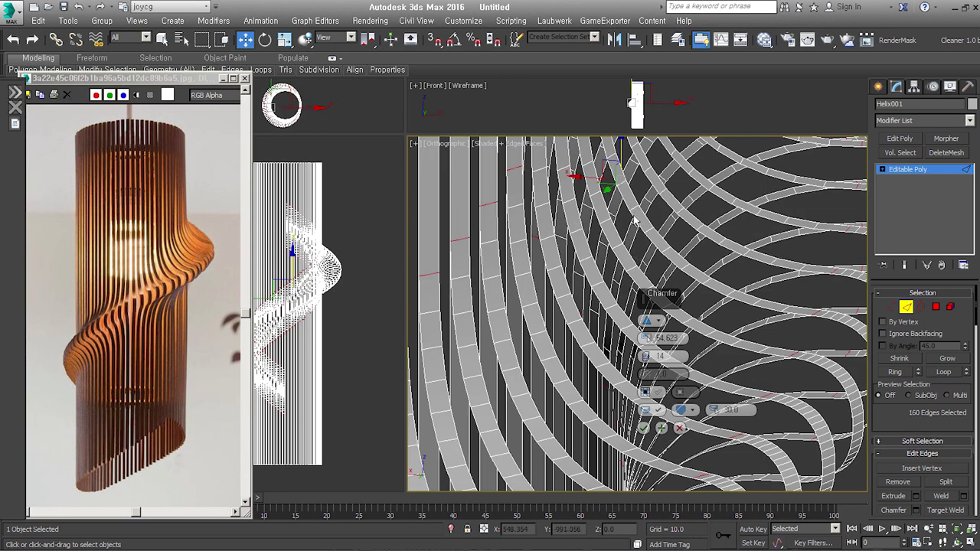
left_click_drag(646, 356, 649, 329)
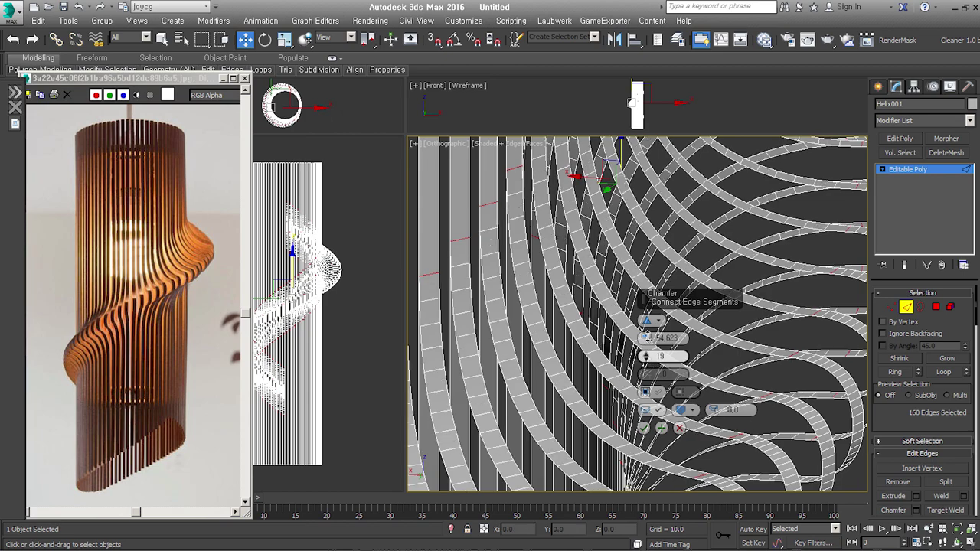
left_click(645, 430)
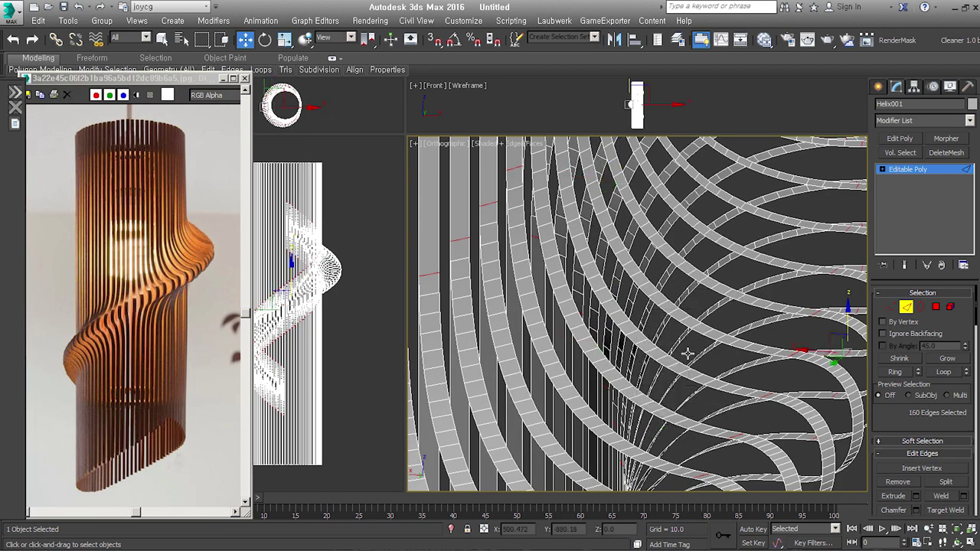
Select every vertex of the mesh in vertex mode
mouse_move(686, 353)
middle_mouse_down("alt")
mouse_move(695, 328)
mouse_move(712, 344)
mouse_move(712, 331)
middle_mouse_up("alt")
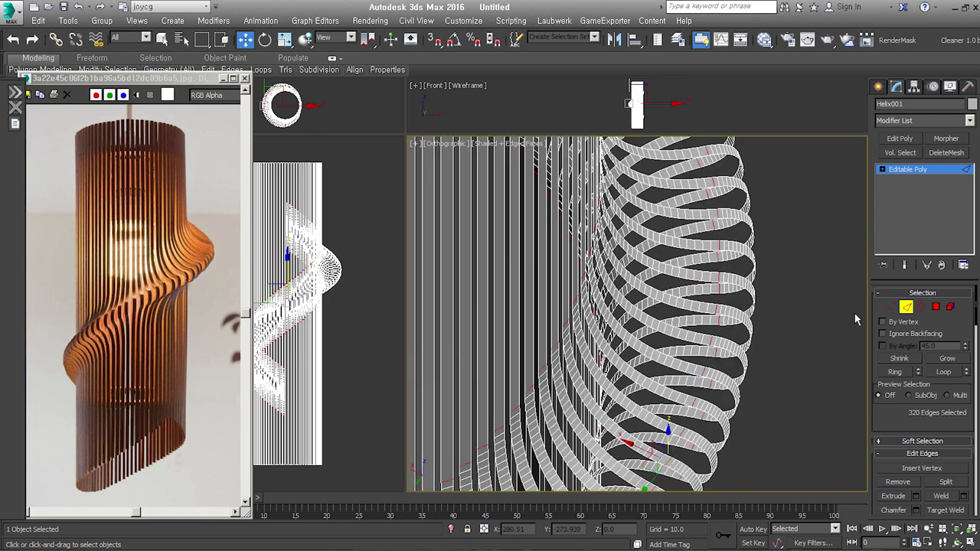
left_click(891, 308)
key("ctrl+a")
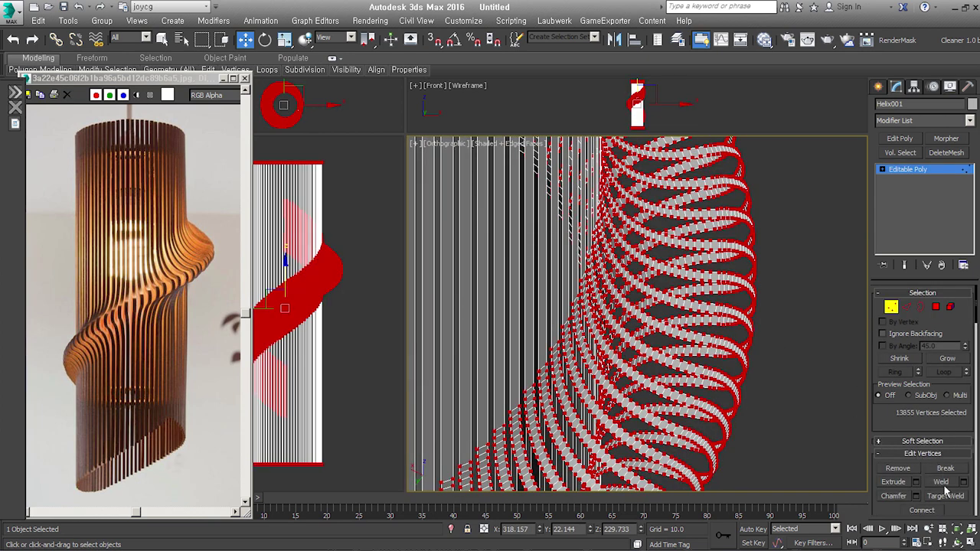
Weld the overlapping vertices (13855 down to 13520) and frame the slat ring in Top view
left_click(941, 482)
left_click(891, 308)
scroll(769, 389, "down", 6)
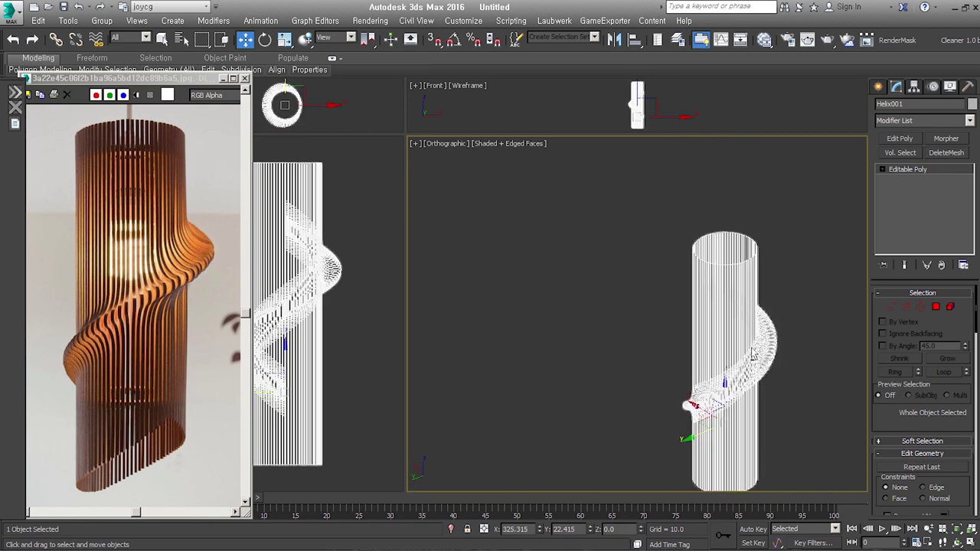
middle_click_drag(753, 354, 751, 384, "alt")
key("t")
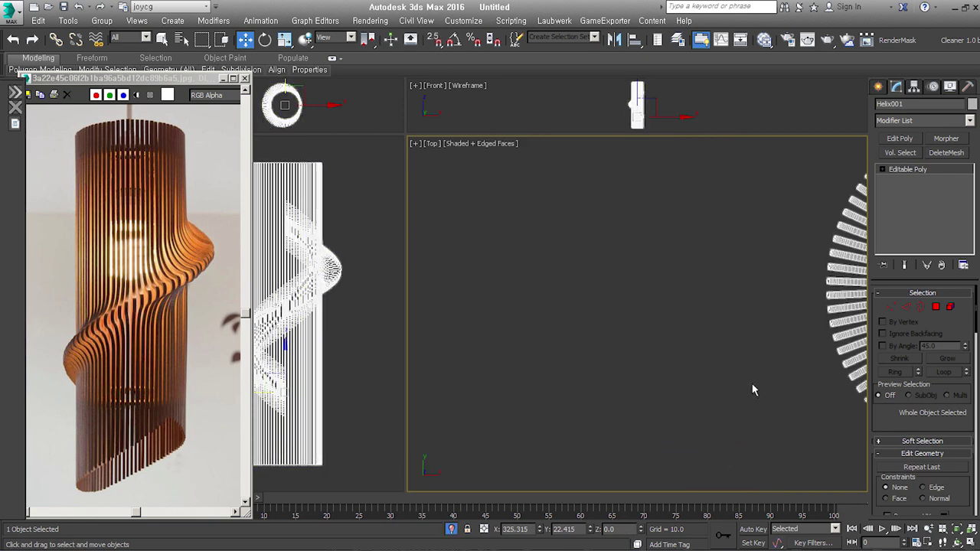
key("z")
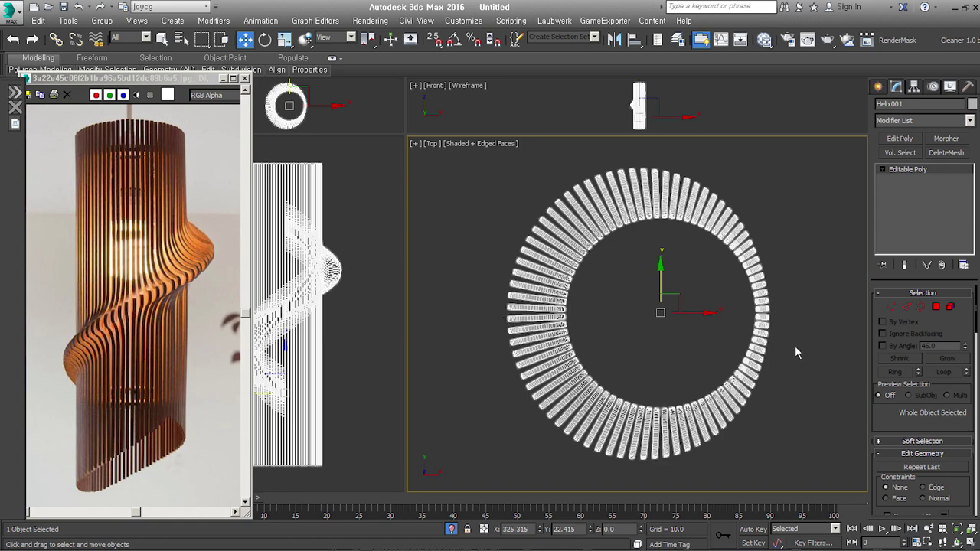
Inspect vertex selections at the slat tips and cylinder bottom, then exit vertex mode
left_click(891, 307)
scroll(607, 328, "up", 5)
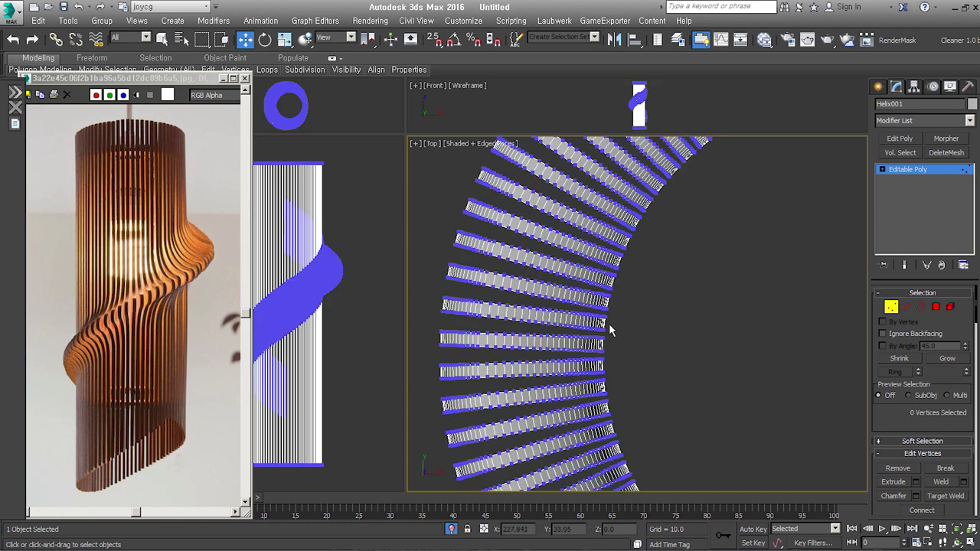
left_click_drag(617, 341, 597, 359)
scroll(593, 325, "down", 5)
middle_click_drag(590, 322, 643, 325, "alt")
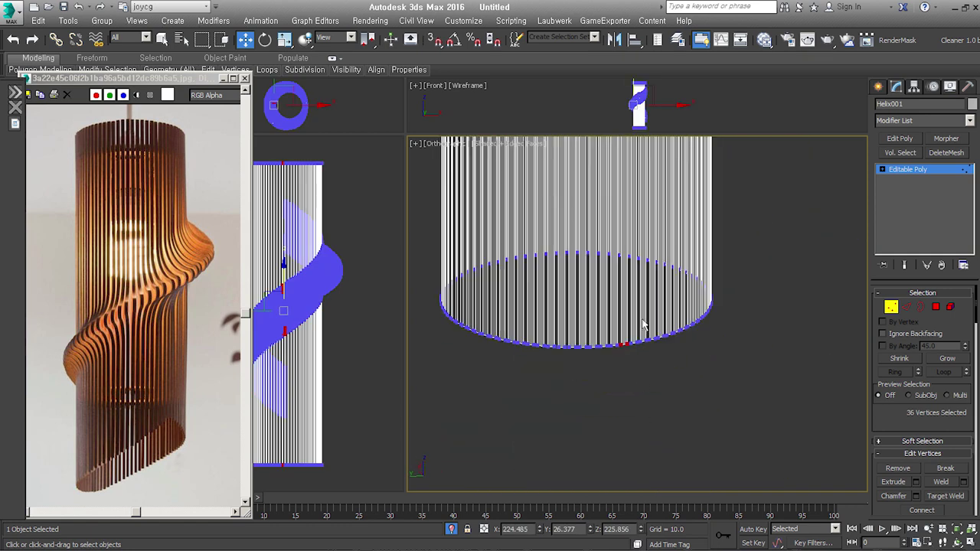
scroll(584, 409, "up", 3)
left_click_drag(584, 405, 604, 379)
scroll(603, 404, "down", 5)
mouse_move(604, 403)
middle_mouse_down("alt")
mouse_move(618, 401)
mouse_move(610, 412)
mouse_move(601, 406)
middle_mouse_up("alt")
left_click(722, 265)
mouse_move(722, 265)
middle_mouse_down("alt")
mouse_move(686, 410)
mouse_move(712, 330)
middle_mouse_up("alt")
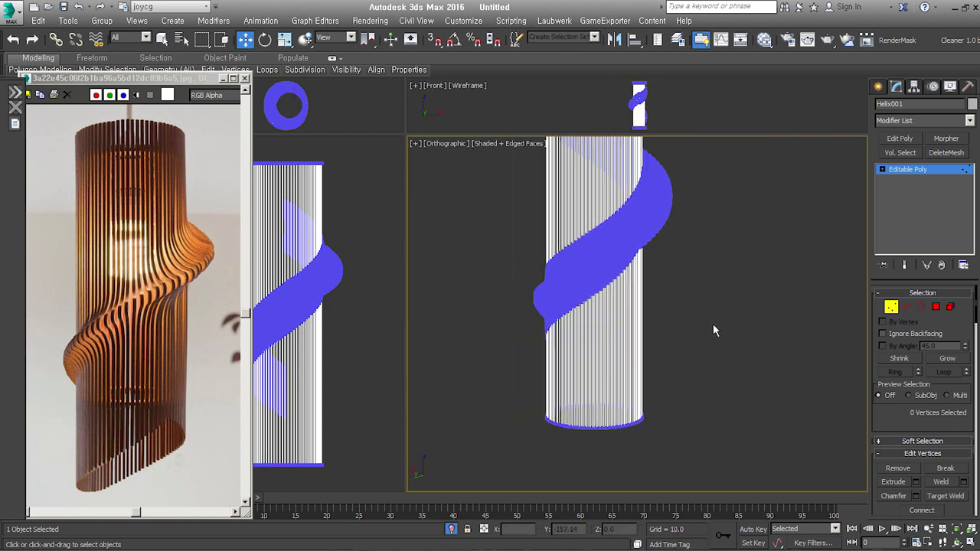
left_click(890, 307)
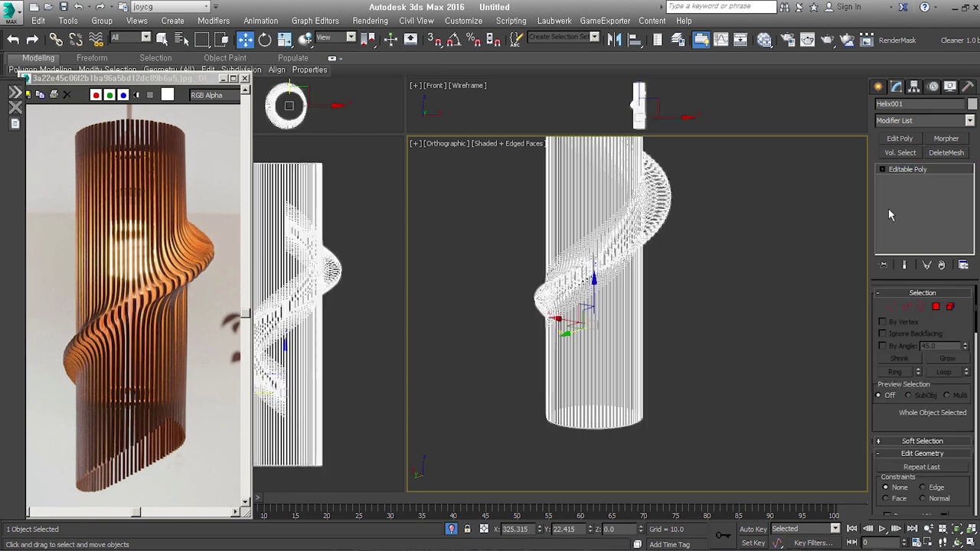
Add an FFD 2x2x2 modifier and select the cylinder's bottom ring of vertices
left_click(923, 121)
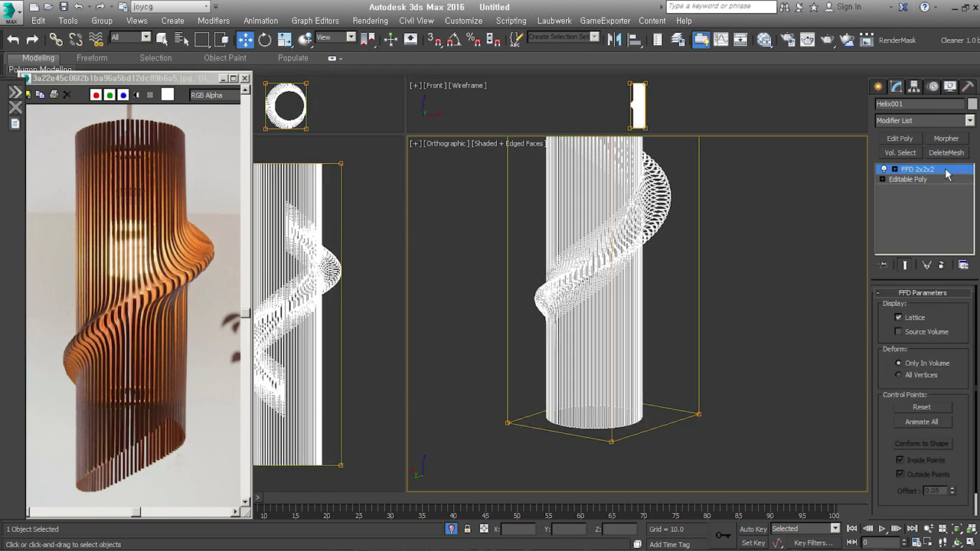
mouse_move(783, 311)
middle_mouse_down("alt")
mouse_move(589, 431)
mouse_move(689, 425)
middle_mouse_up("alt")
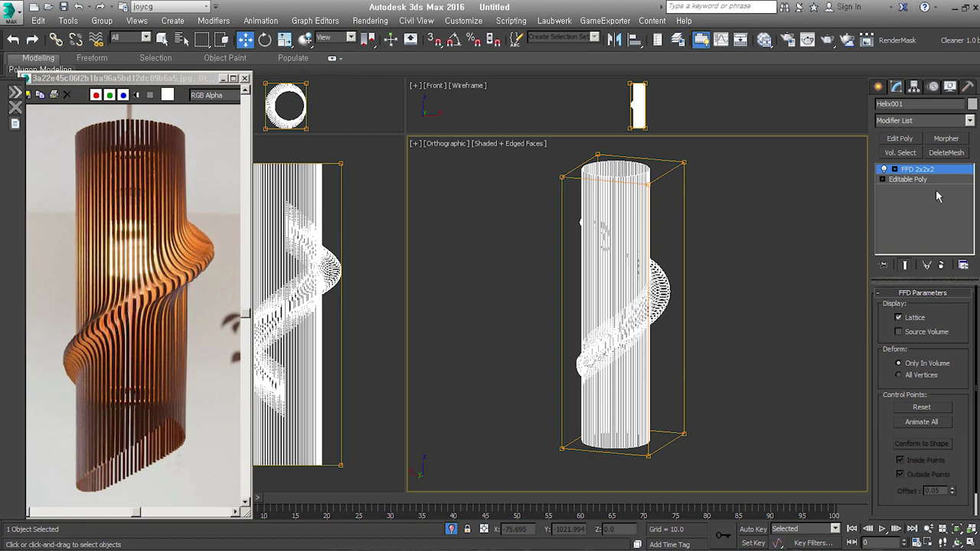
left_click(909, 179)
left_click(890, 307)
left_click_drag(536, 417, 716, 480)
Tilt the lattice's bottom control points to slant the rim and collapse into the Editable Poly
left_click(940, 169)
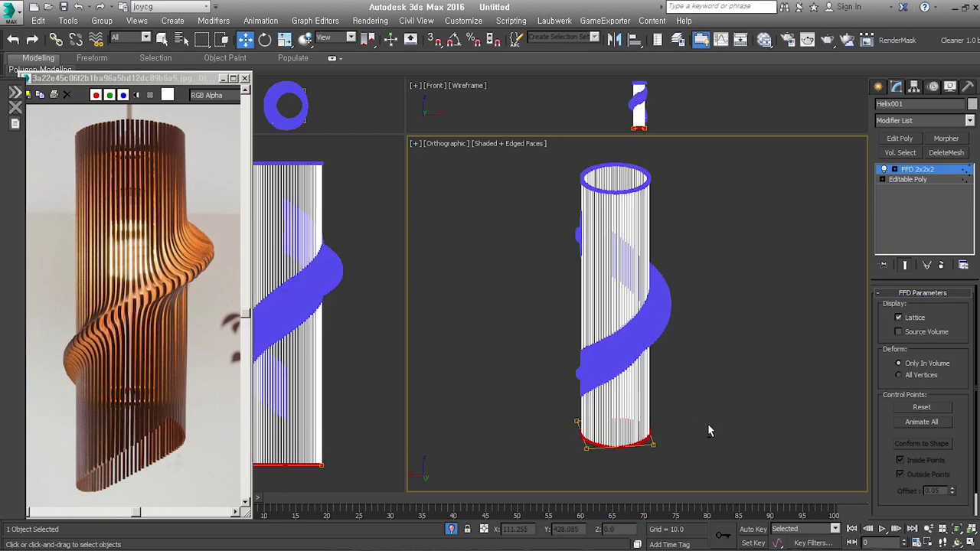
left_click_drag(643, 424, 624, 374)
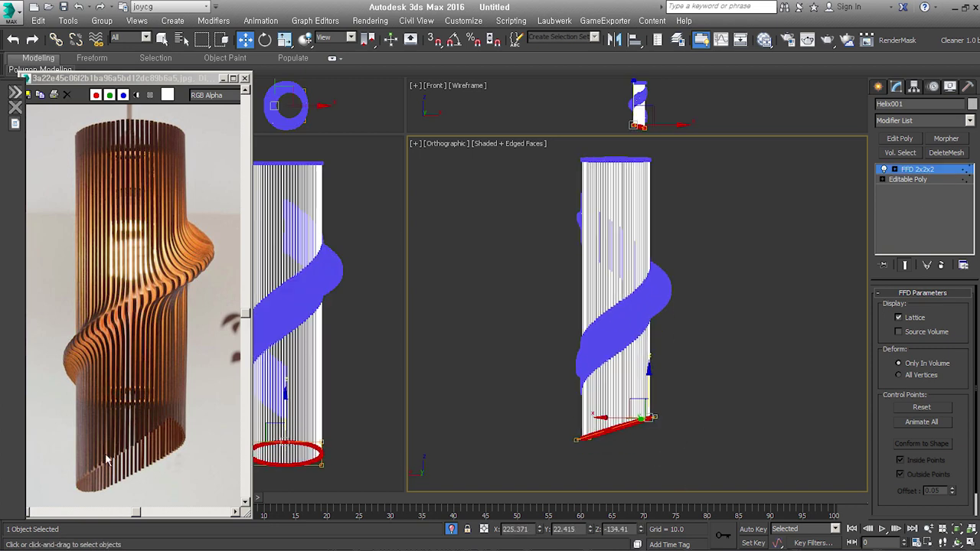
scroll(624, 373, "up", 4)
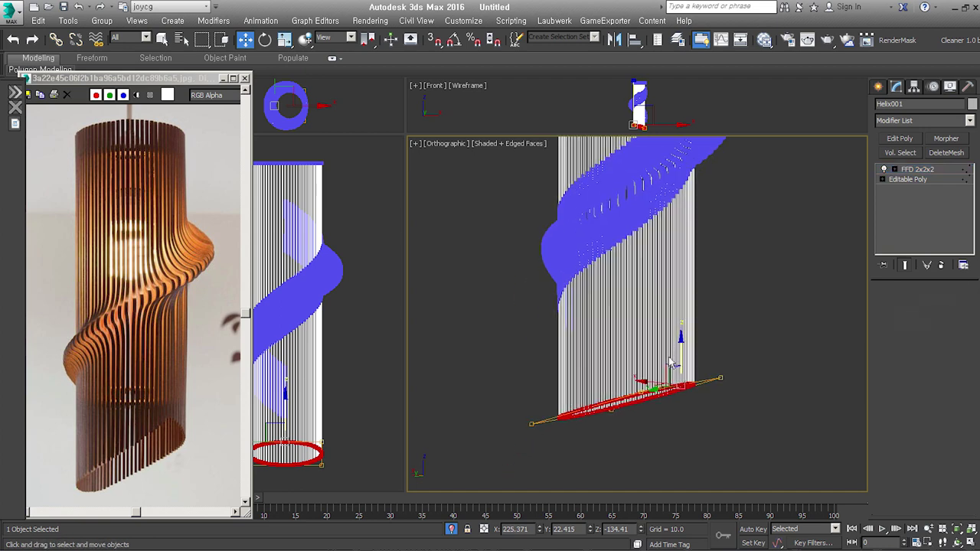
key("ctrl+z")
key("ctrl+z")
key("ctrl+z")
left_click(796, 289)
scroll(641, 394, "up", 5)
scroll(657, 371, "down", 2)
Select two vertices on the cylinder's bottom edge
mouse_move(657, 372)
middle_mouse_down("alt")
mouse_move(608, 332)
mouse_move(574, 455)
mouse_move(631, 400)
middle_mouse_up("alt")
scroll(631, 399, "up", 3)
left_click(640, 401)
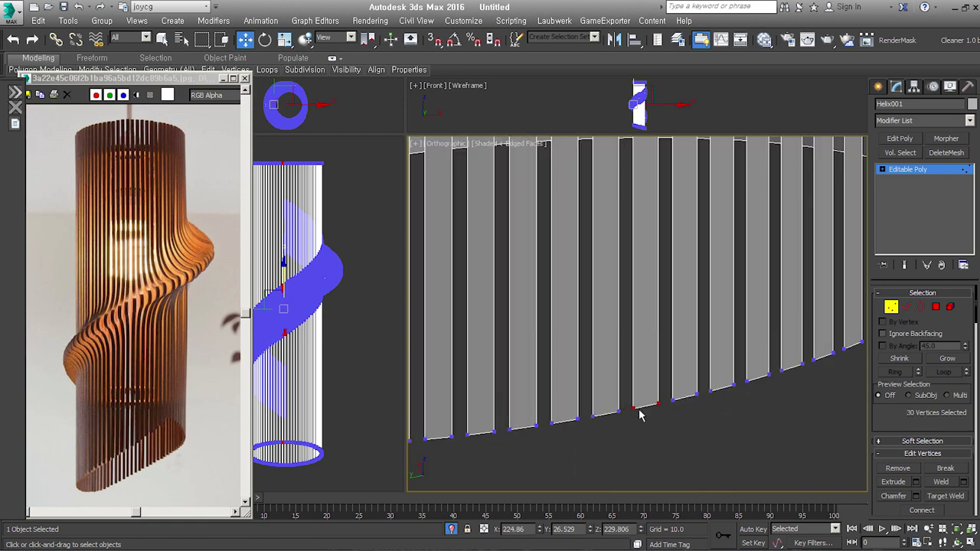
left_click(646, 406)
scroll(667, 393, "down", 4)
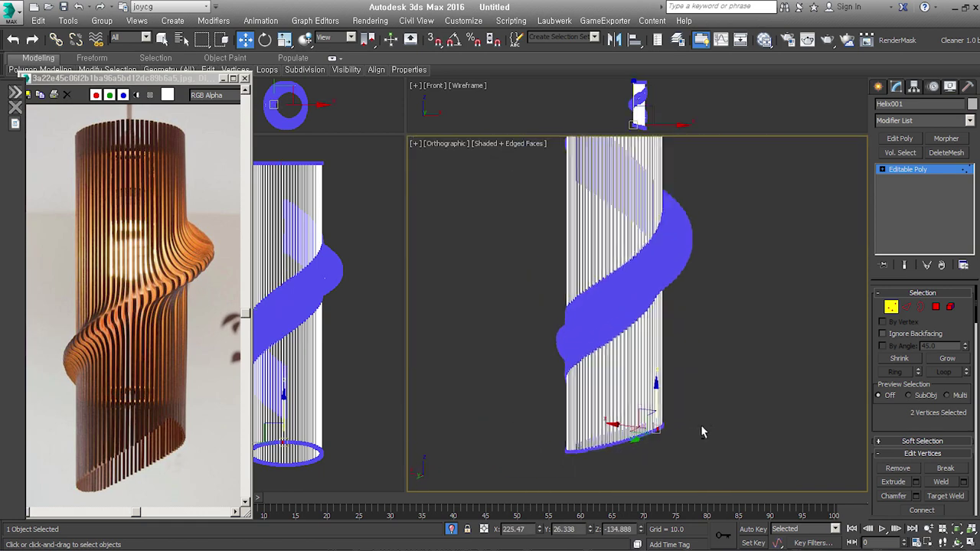
mouse_move(647, 442)
middle_mouse_down("alt")
mouse_move(688, 403)
mouse_move(665, 398)
middle_mouse_up("alt")
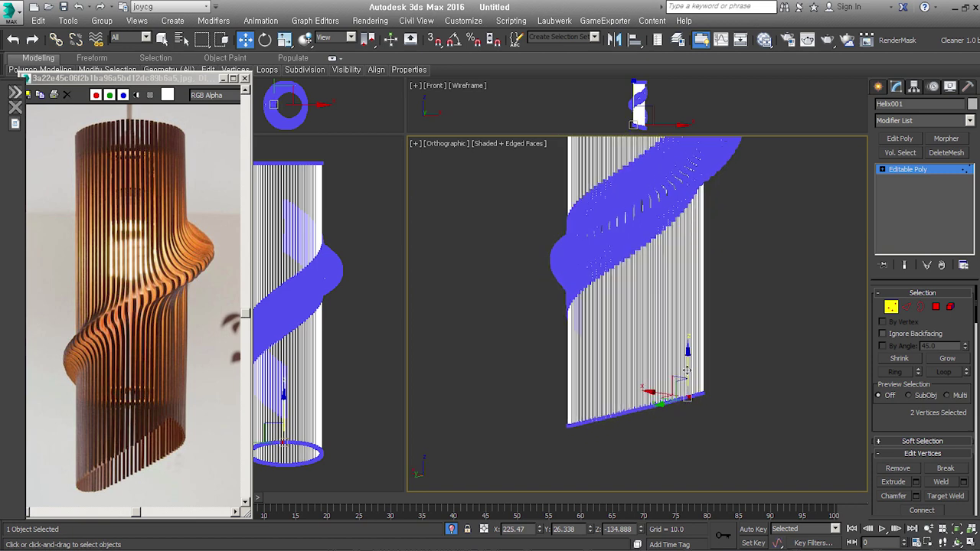
middle_click_drag(696, 306, 666, 322, "alt")
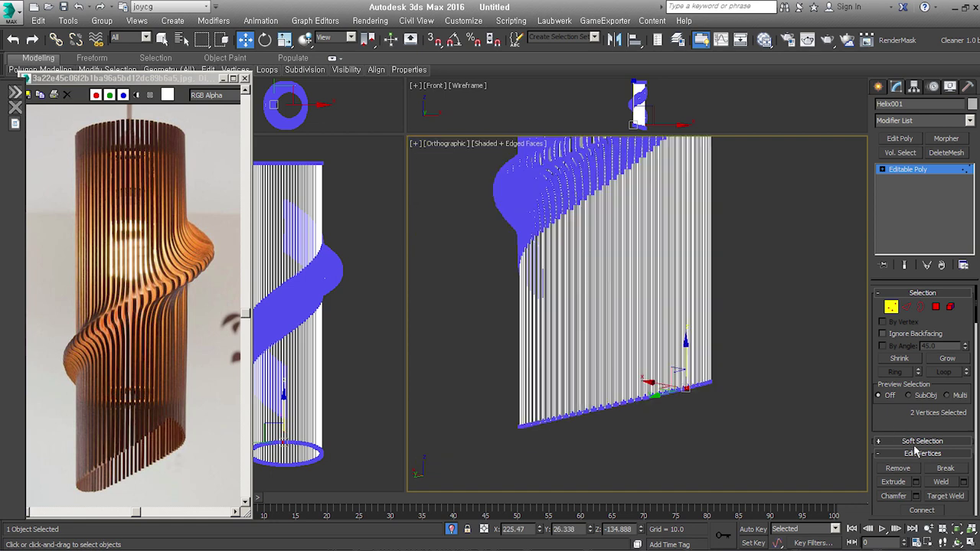
Turn on Use Soft Selection with a falloff of 169.88
left_click(915, 443)
left_click(917, 308)
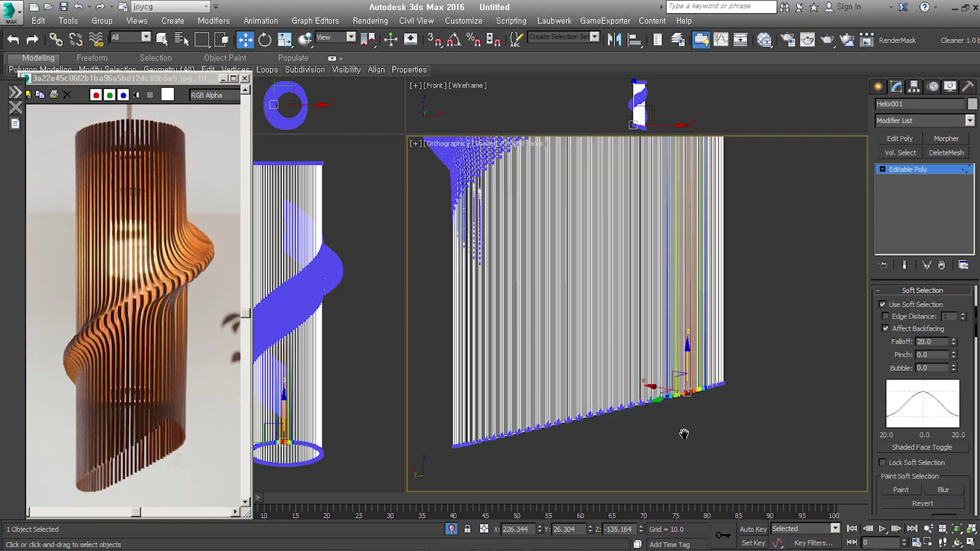
left_click_drag(954, 348, 954, 321)
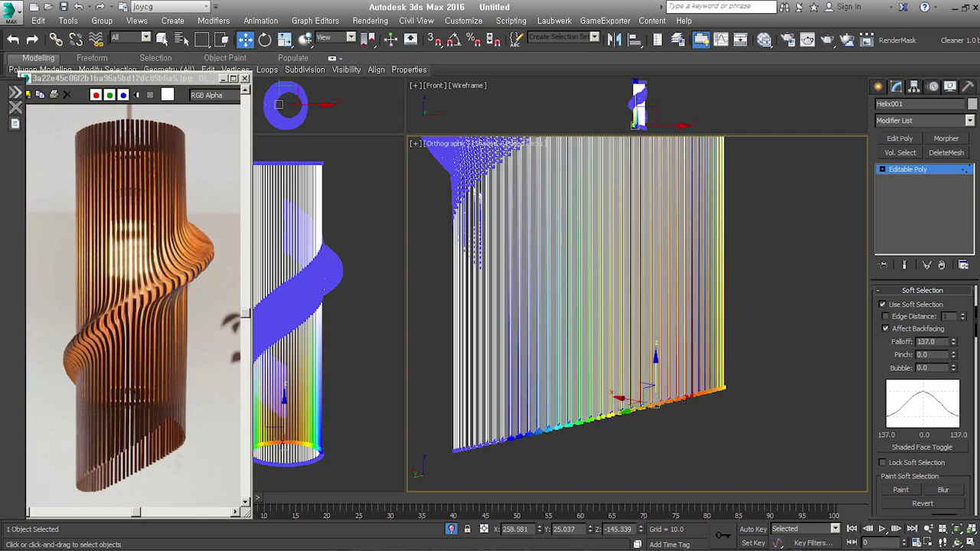
middle_click_drag(575, 403, 681, 385, "alt")
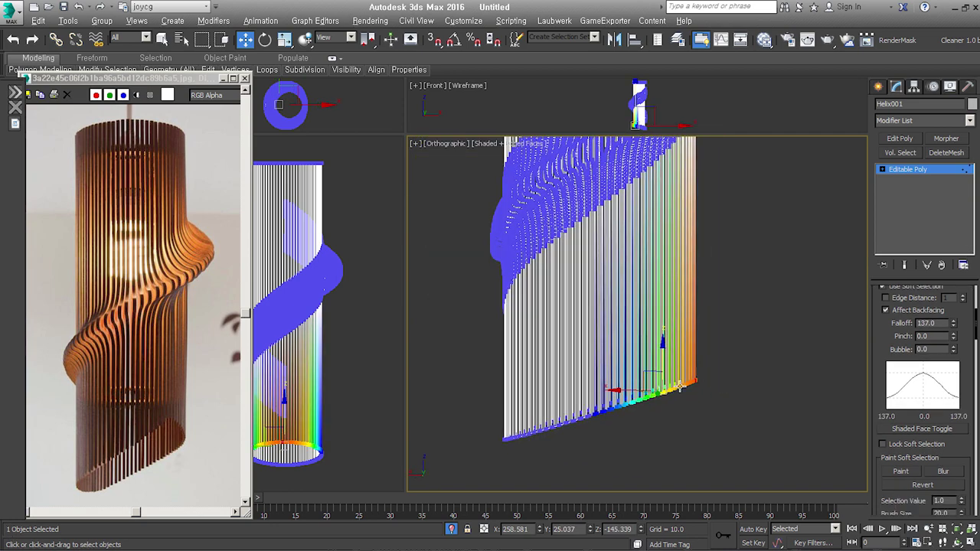
left_click_drag(954, 330, 956, 310)
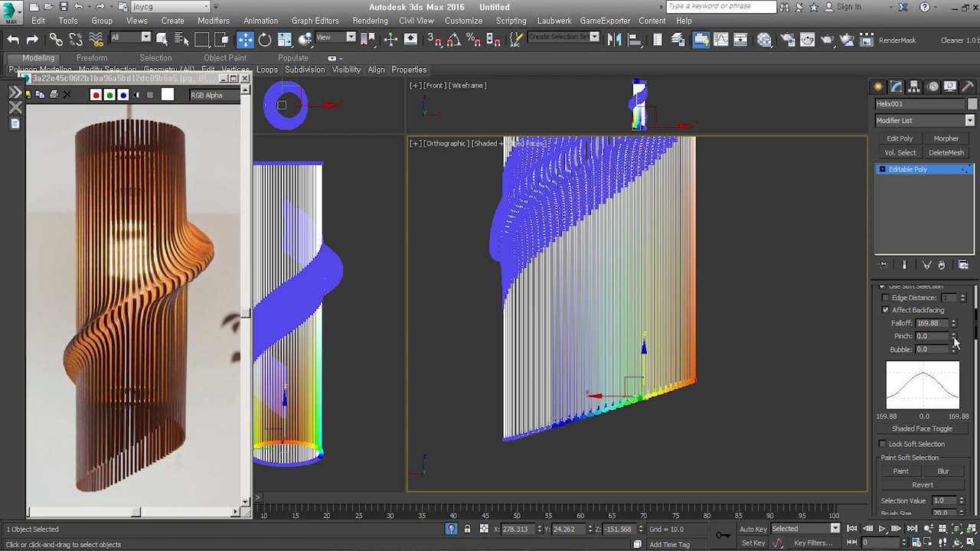
Sharpen the soft-selection falloff and pull the bottom vertices up into a peak
left_click_drag(953, 337, 953, 322)
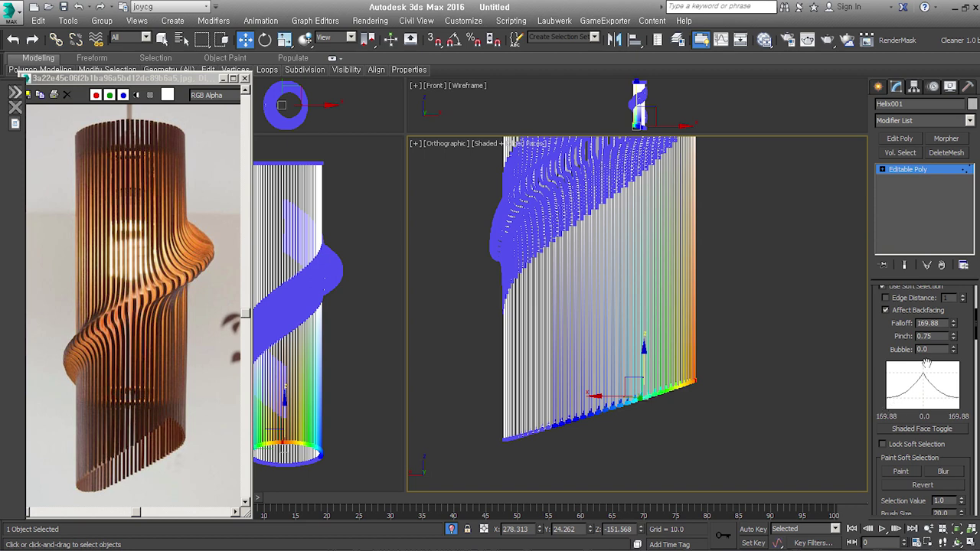
middle_click_drag(659, 392, 651, 368, "alt")
left_click_drag(644, 360, 652, 297)
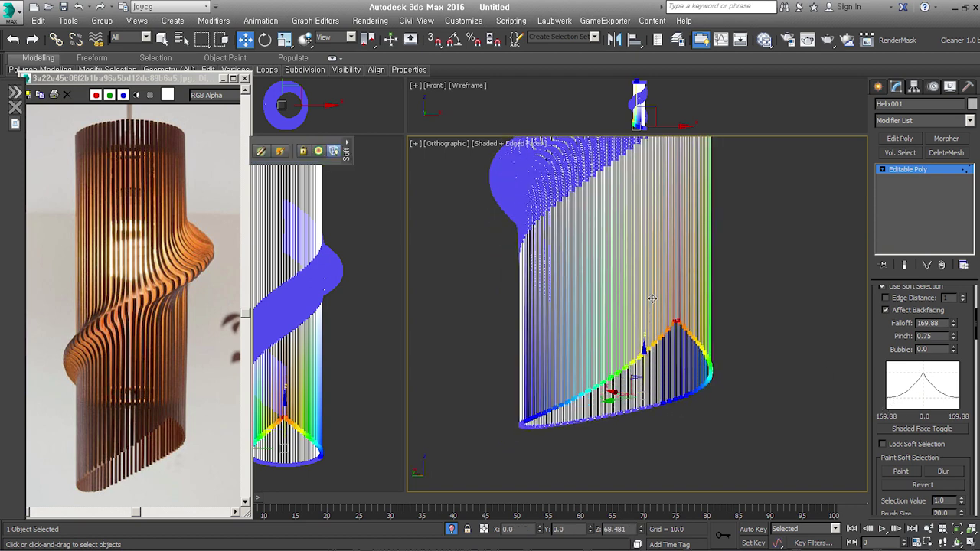
middle_click_drag(652, 297, 669, 441, "alt")
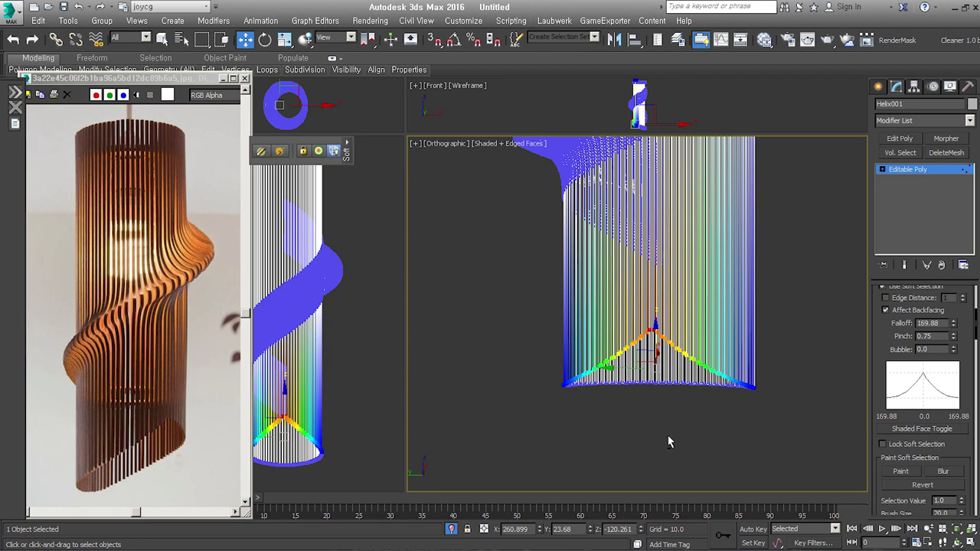
scroll(659, 404, "up", 5)
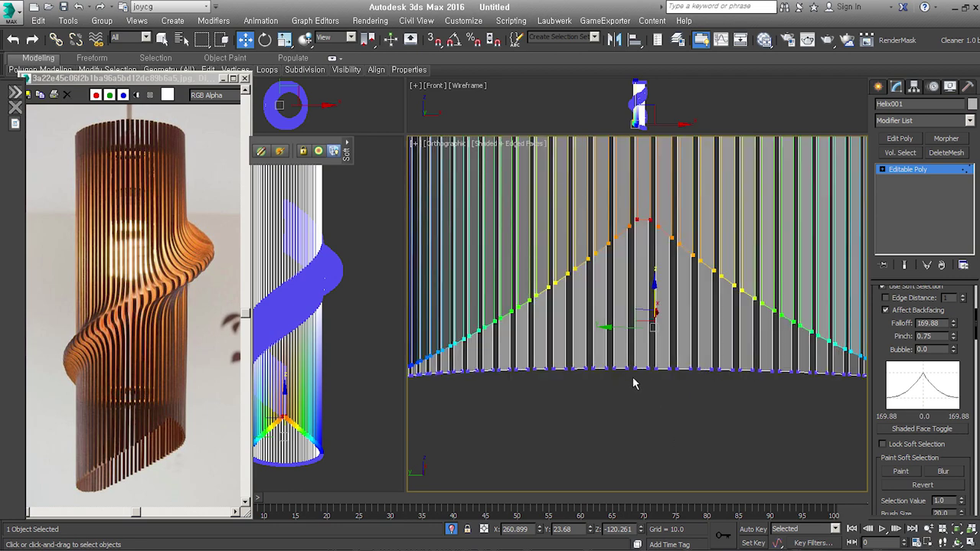
scroll(649, 372, "down", 2)
scroll(637, 405, "down", 3)
mouse_move(637, 413)
middle_mouse_down("alt")
mouse_move(589, 432)
mouse_move(651, 400)
middle_mouse_up("alt")
middle_click_drag(583, 351, 634, 365, "alt")
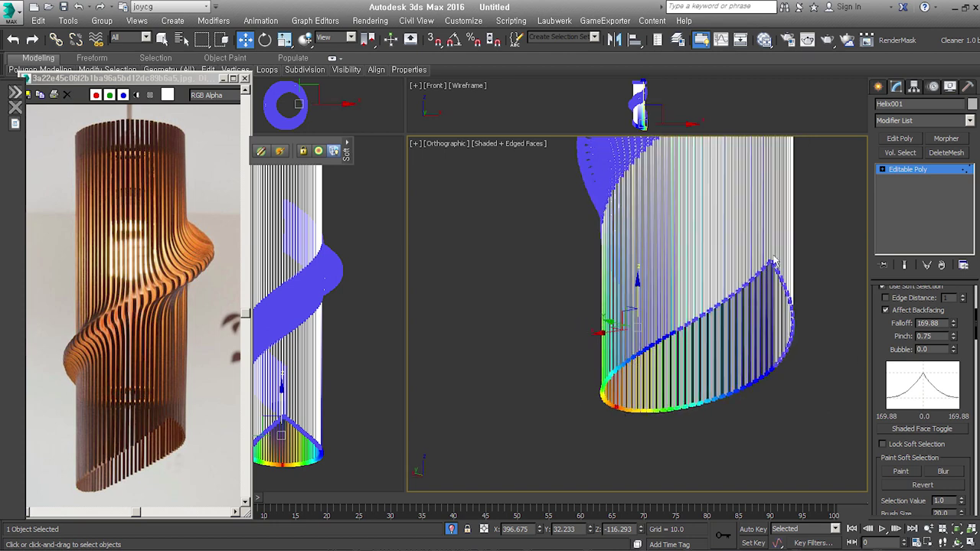
Set soft selection Pinch to -0.11 and Bubble to 0.22, then lower the bottom vertices
left_click_drag(953, 337, 955, 349)
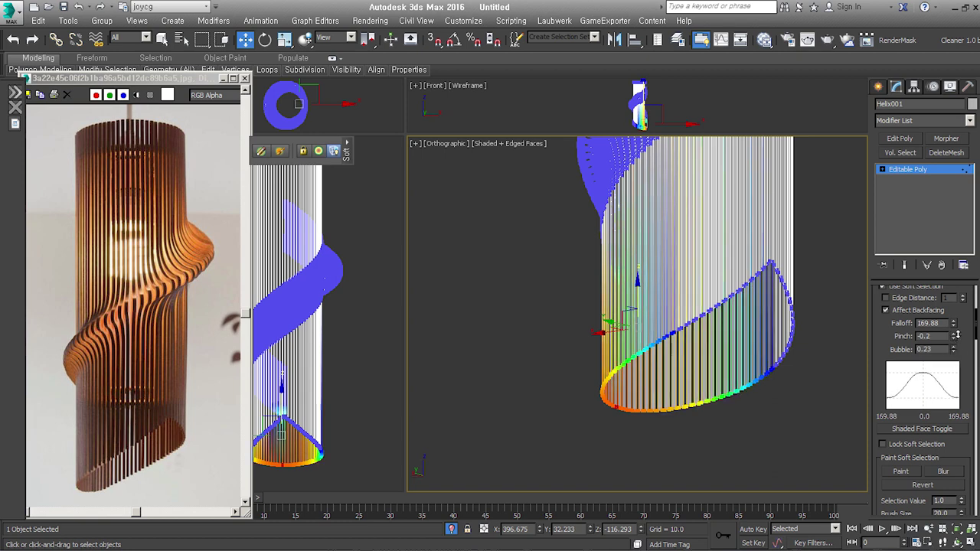
left_click_drag(954, 337, 955, 342)
left_click_drag(643, 299, 645, 336)
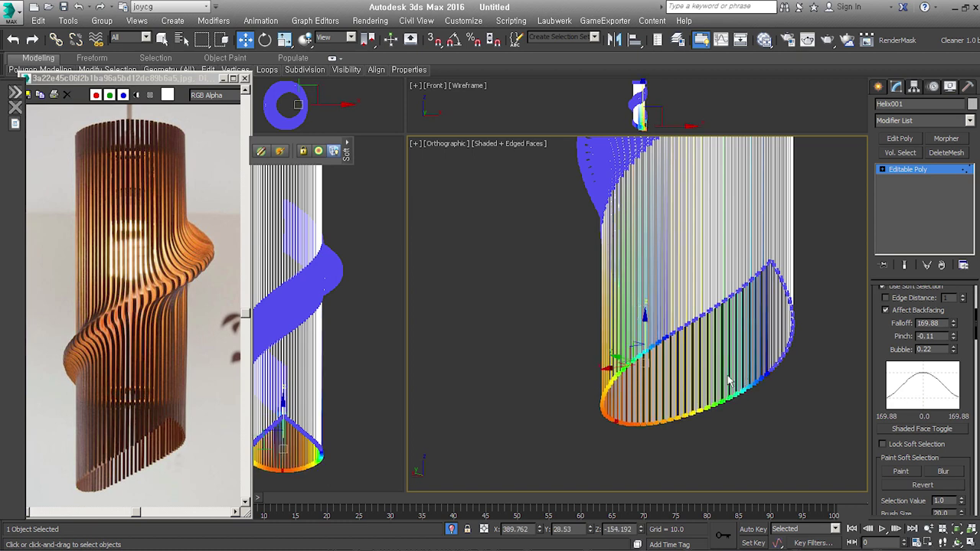
left_click_drag(883, 346, 882, 415)
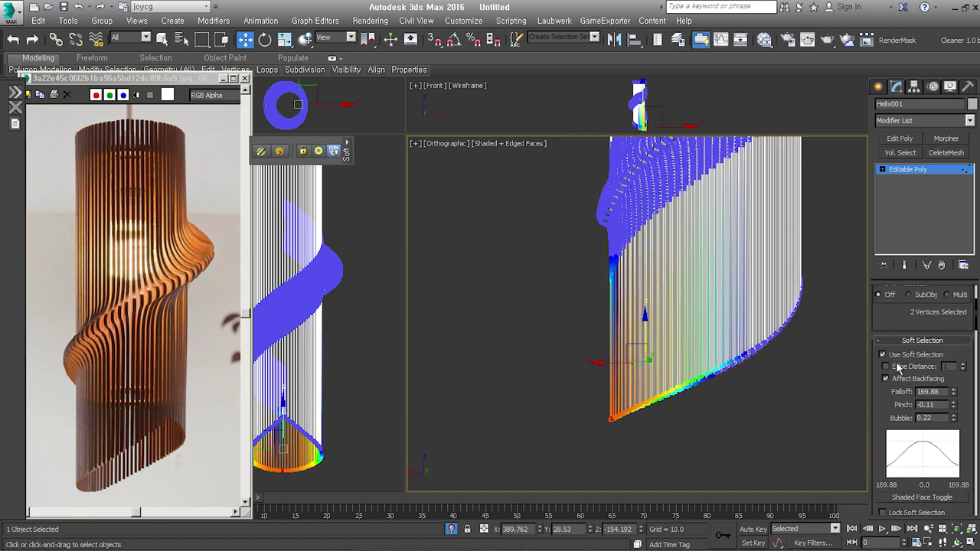
left_click(819, 328)
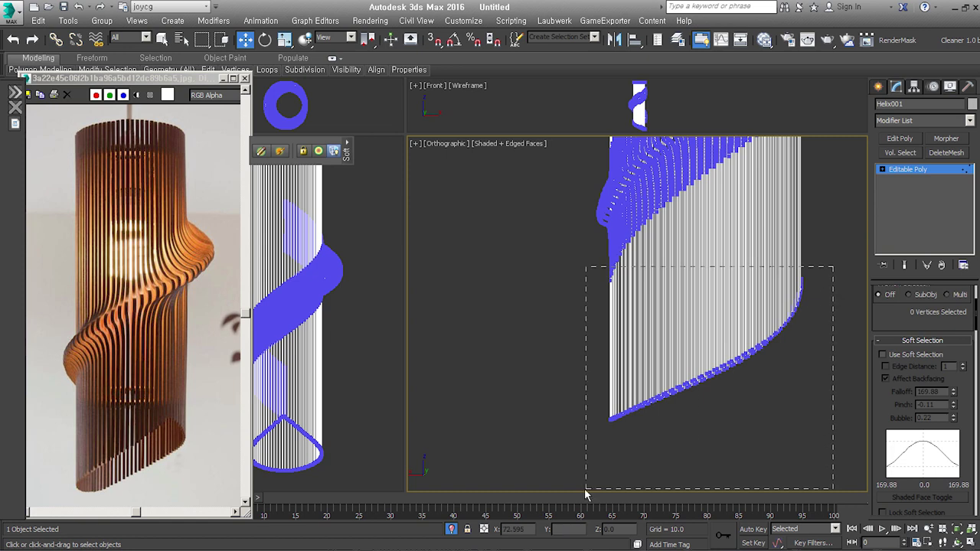
Select the 160 bottom-edge vertices and lift them up along Z
left_click_drag(697, 462, 593, 490)
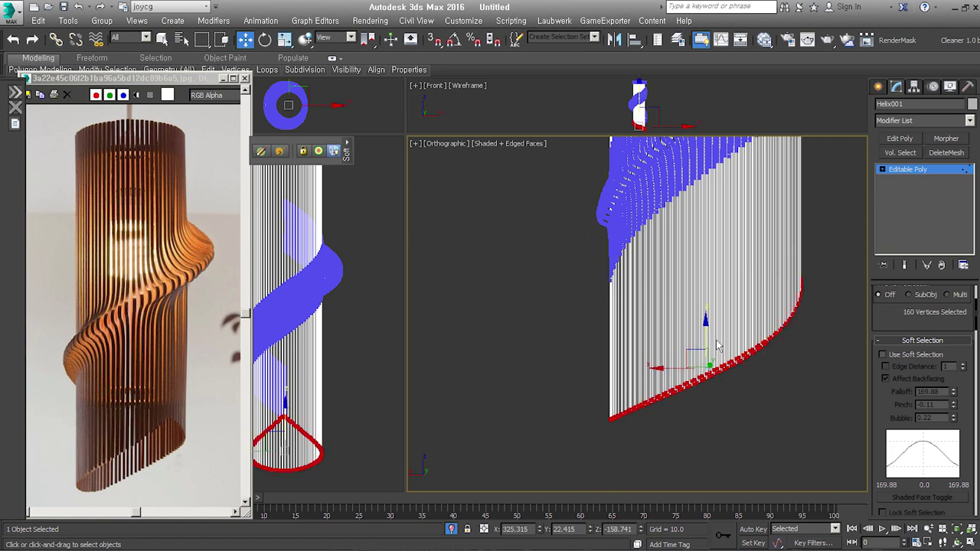
left_click_drag(705, 327, 719, 282)
mouse_move(720, 283)
middle_mouse_down("alt")
mouse_move(629, 314)
mouse_move(745, 330)
mouse_move(691, 238)
mouse_move(743, 258)
mouse_move(590, 166)
middle_mouse_up("alt")
Move the top vertex ring down along Z and leave vertex editing
left_click_drag(590, 165, 765, 207)
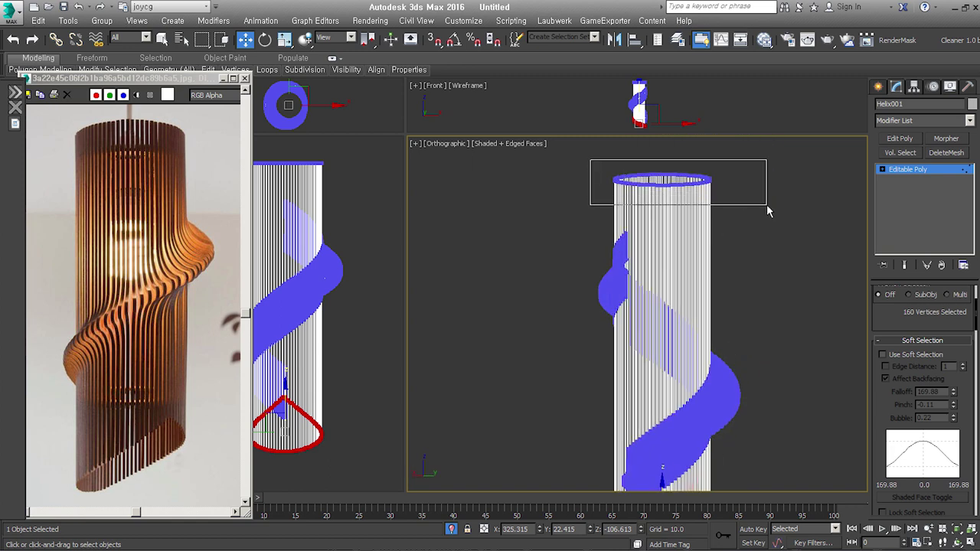
mouse_move(667, 157)
left_mouse_down()
mouse_move(667, 148)
mouse_move(666, 163)
left_mouse_up()
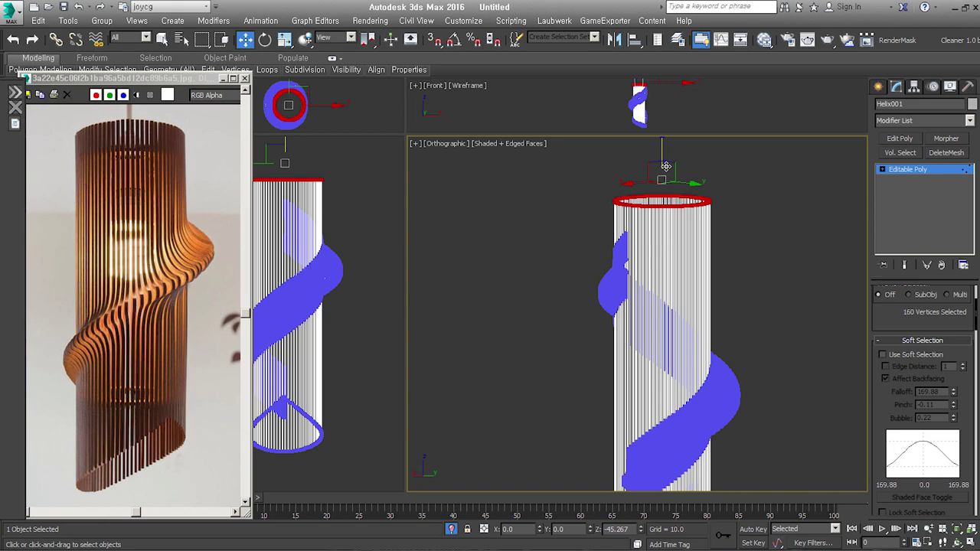
left_click(946, 170)
mouse_move(703, 383)
middle_mouse_down("alt")
mouse_move(697, 286)
mouse_move(685, 315)
middle_mouse_up("alt")
scroll(698, 285, "up", 4)
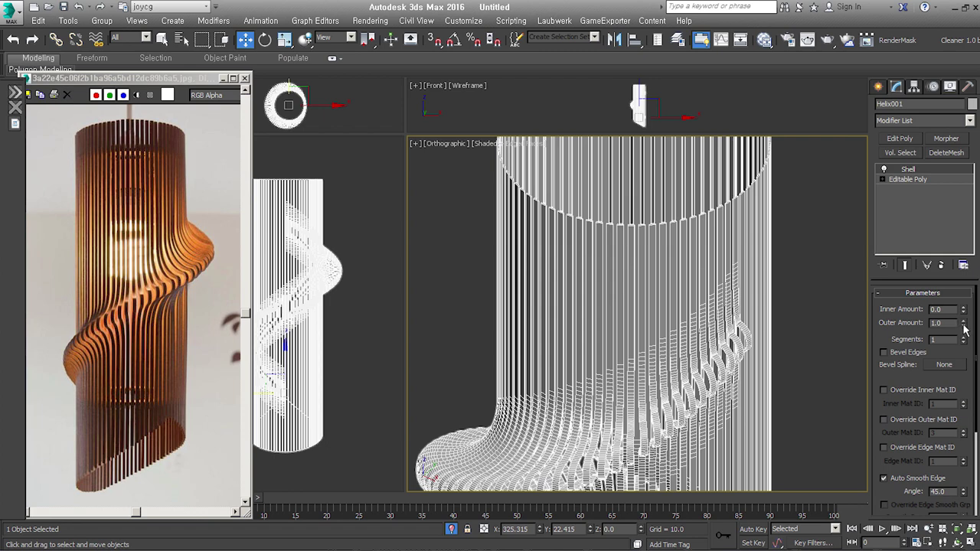
Add a Shell modifier to Helix001 with Inner Amount 3.0 and Outer Amount 0.0
scroll(749, 329, "up", 3)
scroll(749, 330, "up", 3)
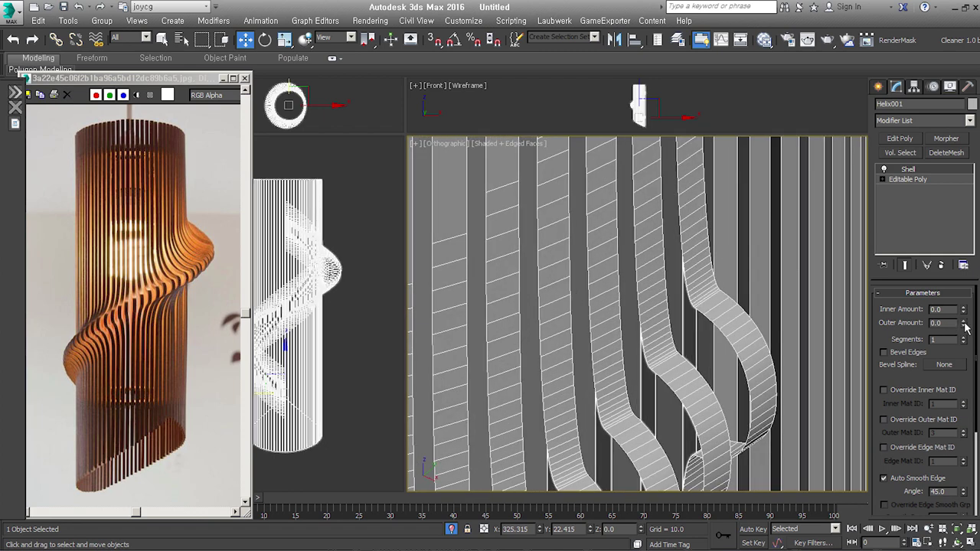
mouse_move(963, 310)
left_mouse_down()
mouse_move(966, 284)
mouse_move(963, 310)
left_mouse_up()
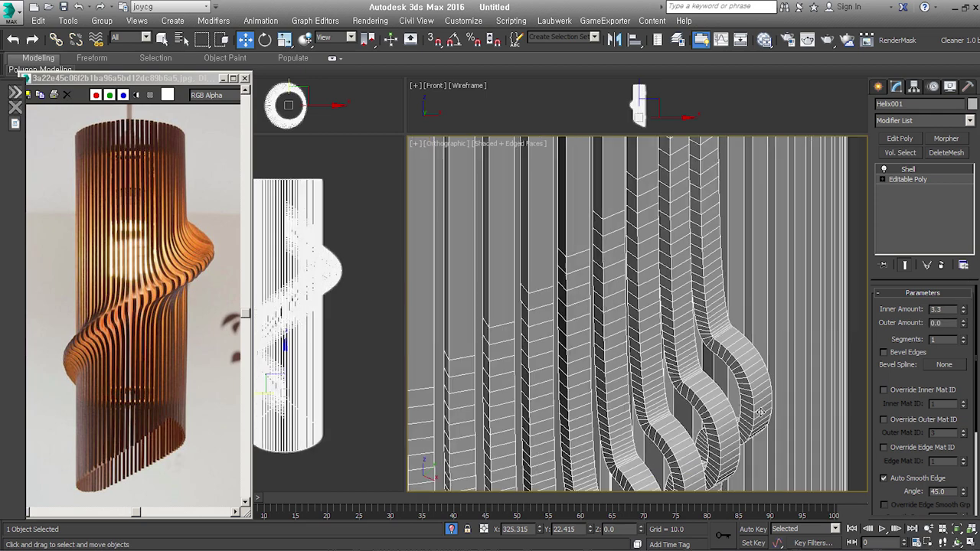
type("3")
key("Return")
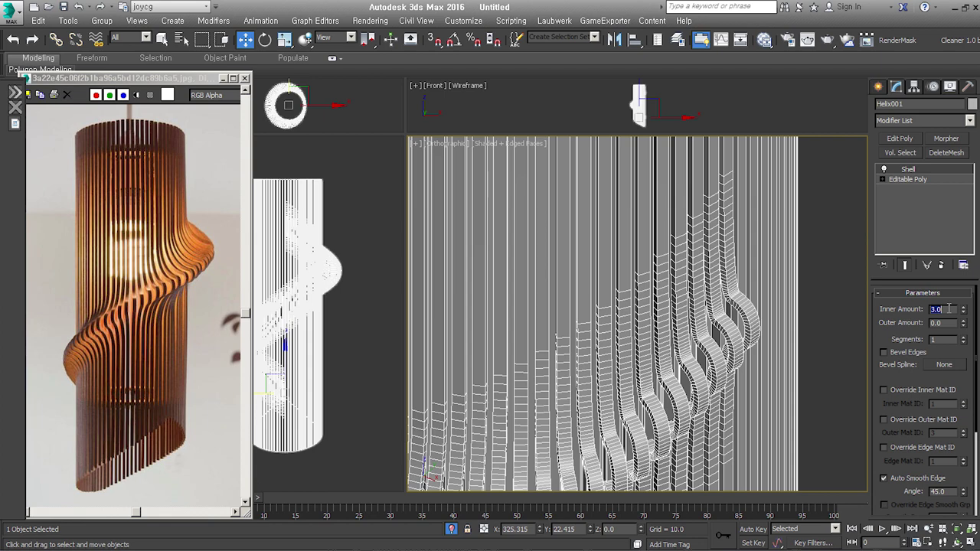
scroll(746, 390, "up", 2)
scroll(675, 399, "up", 2)
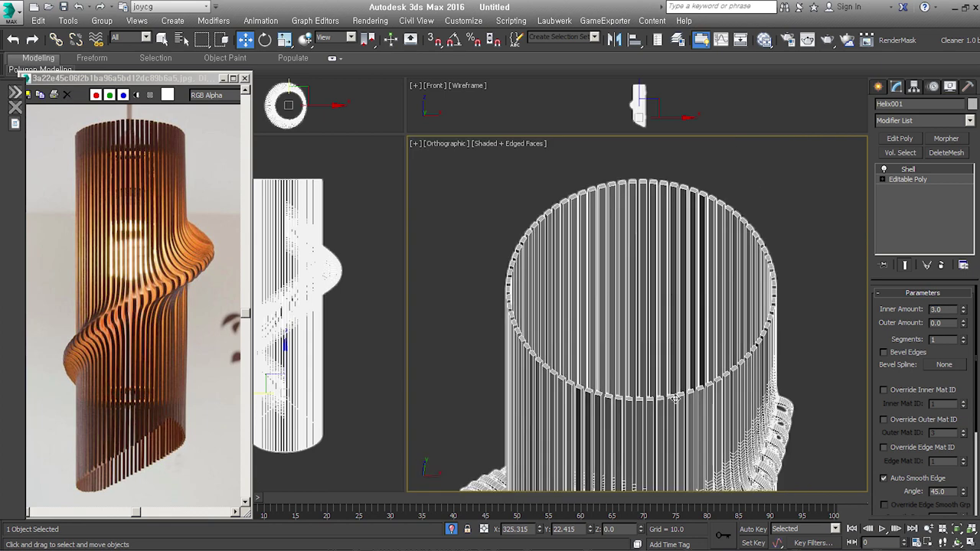
right_click(802, 269)
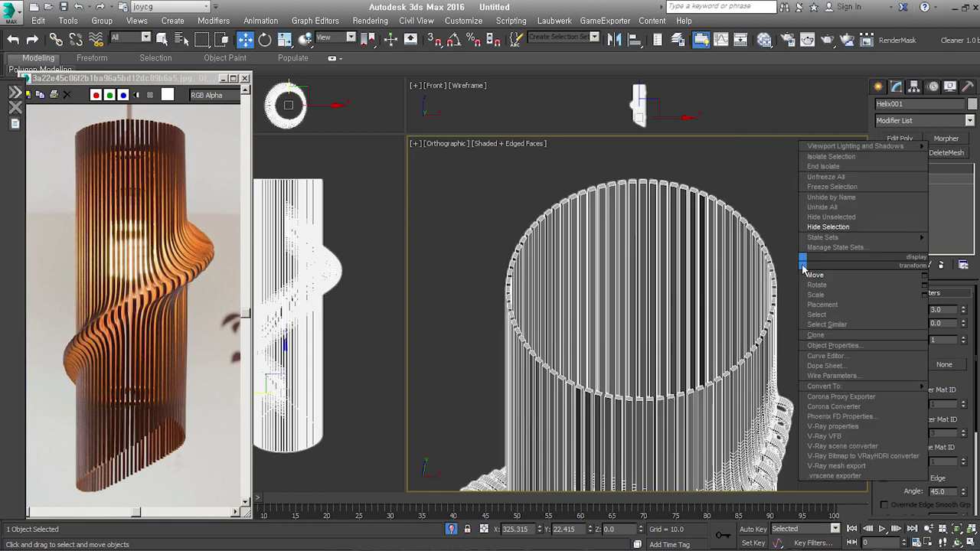
Unhide the Shape001 ellipse and select it at Spline sub-object level
left_click(831, 197)
double_click(74, 98)
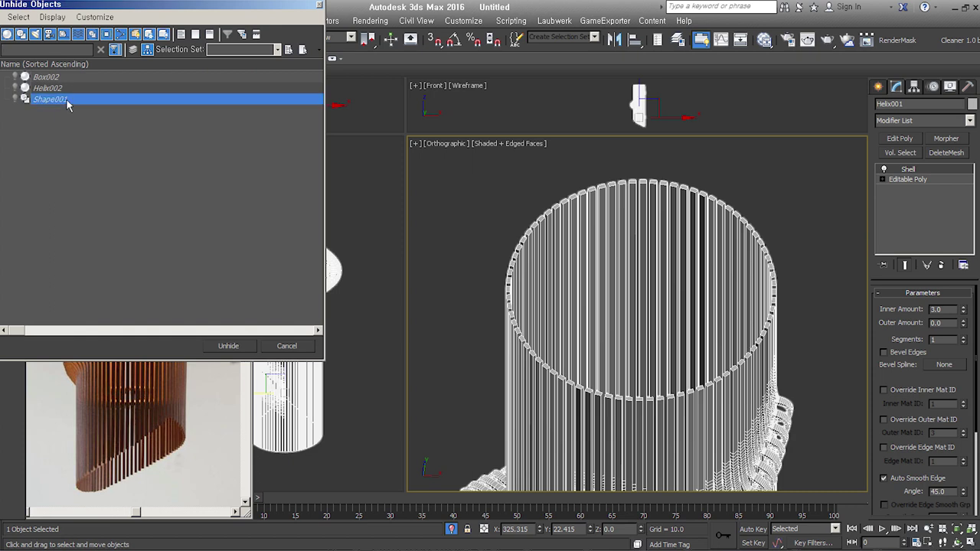
left_click(760, 203)
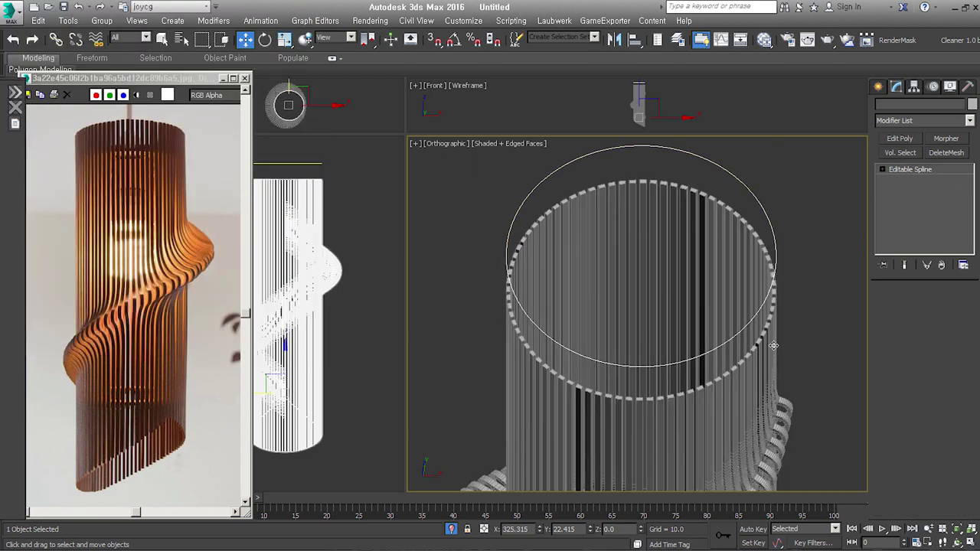
left_click(881, 169)
left_click(903, 199)
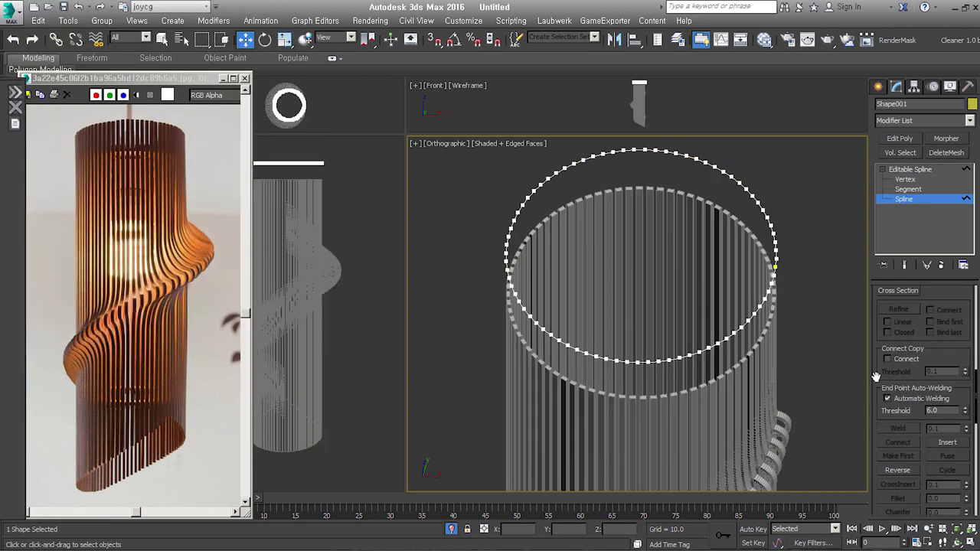
scroll(947, 333, "down", 3)
scroll(915, 354, "down", 2)
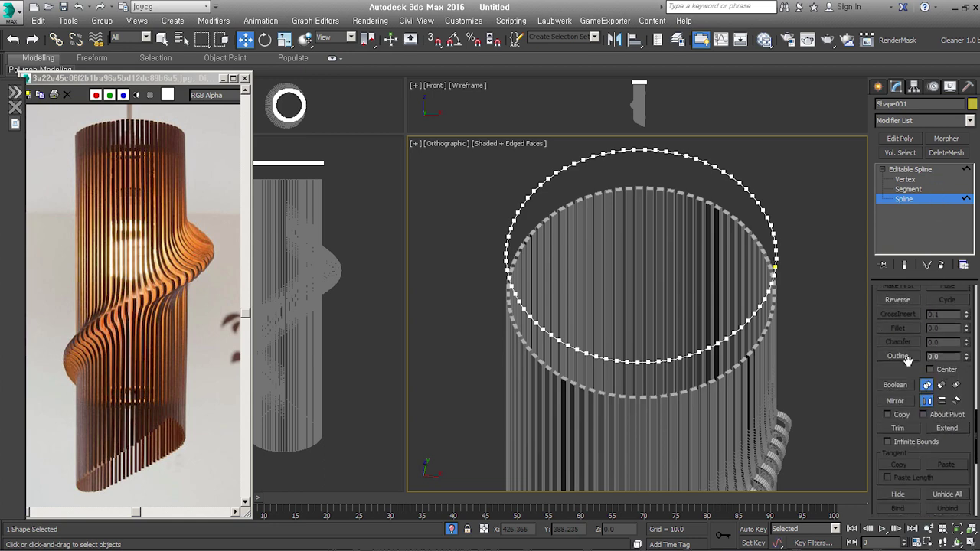
Outline the ellipse spline into a ring and add a Shell modifier to make it solid
left_click(744, 322)
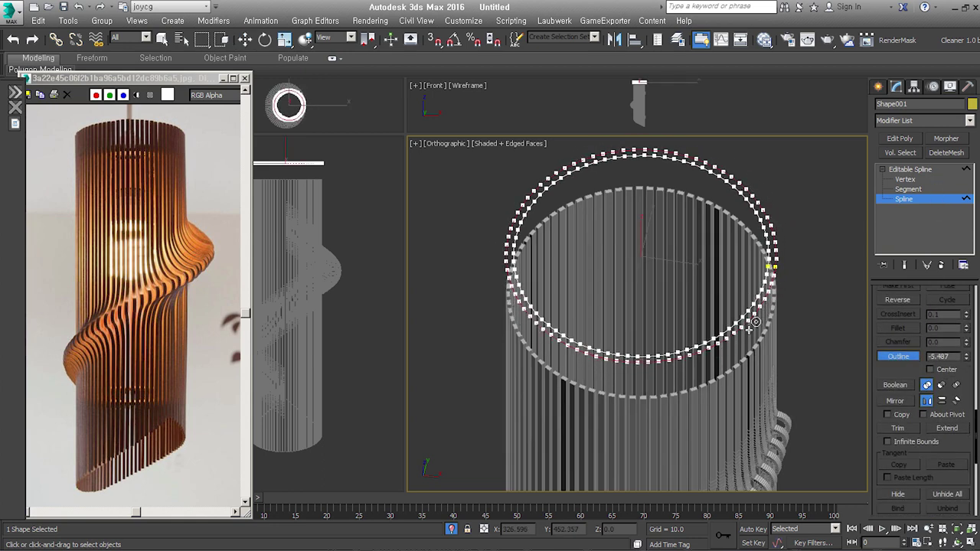
left_click(893, 356)
left_click(951, 357)
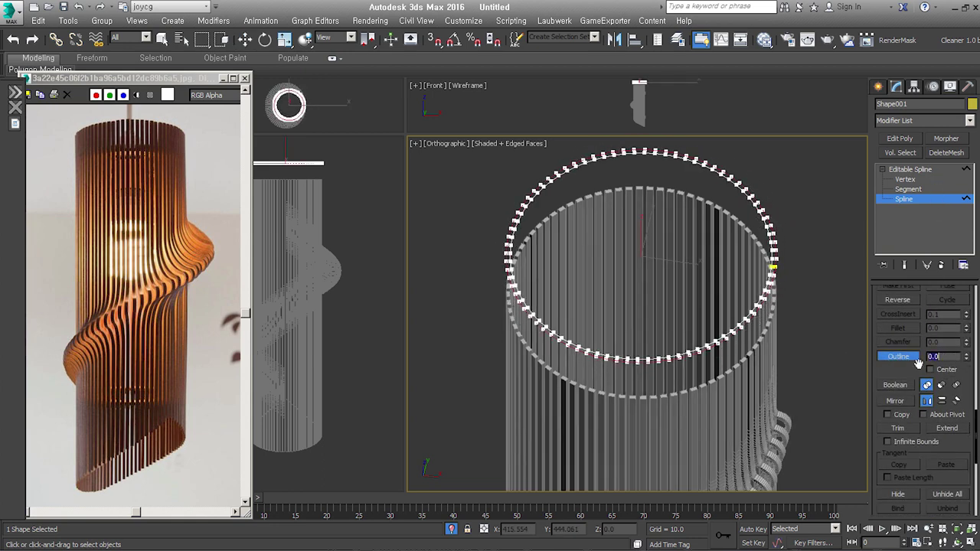
left_click(789, 299)
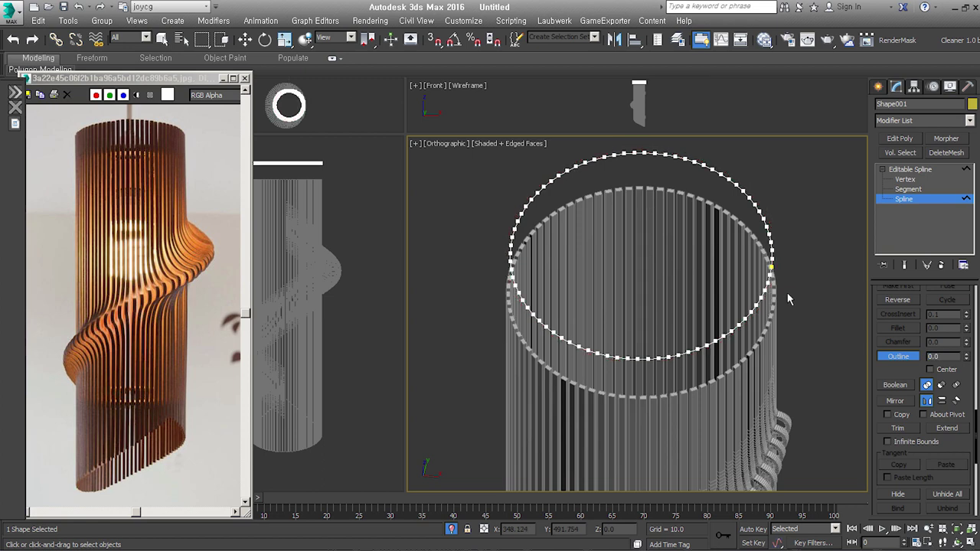
left_click(903, 199)
left_click(969, 120)
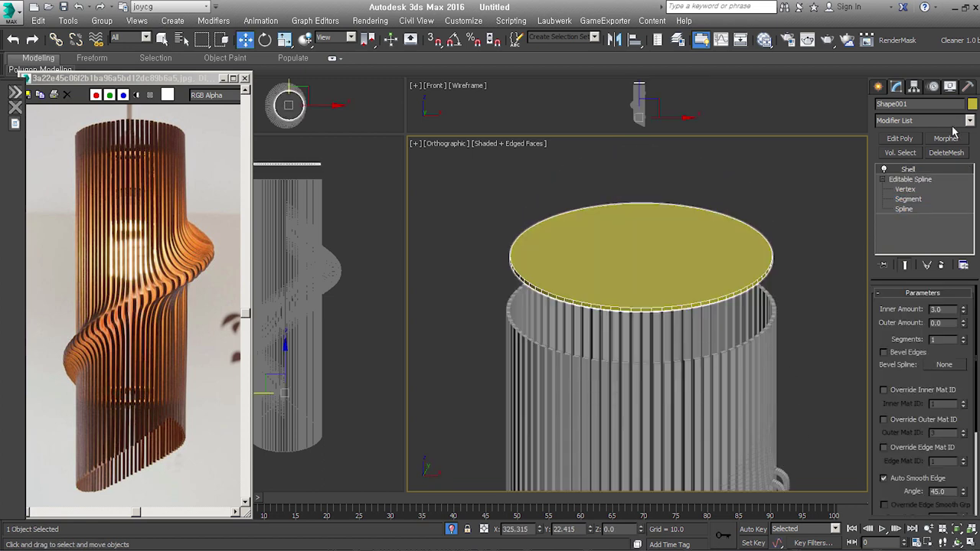
Set the cap's Shell Inner Amount to 6.74 and position it at the top of the lamp
left_click(878, 86)
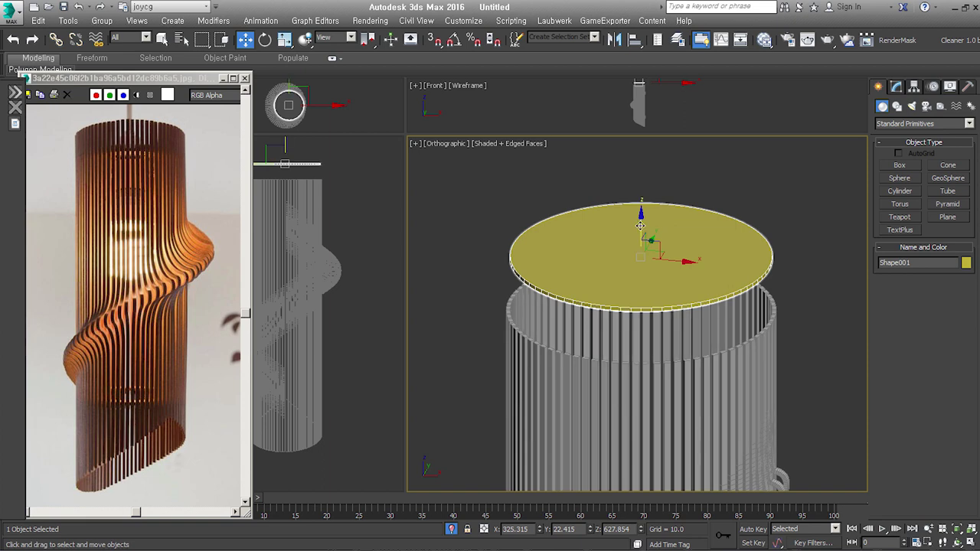
left_click_drag(650, 229, 638, 307)
left_click(896, 86)
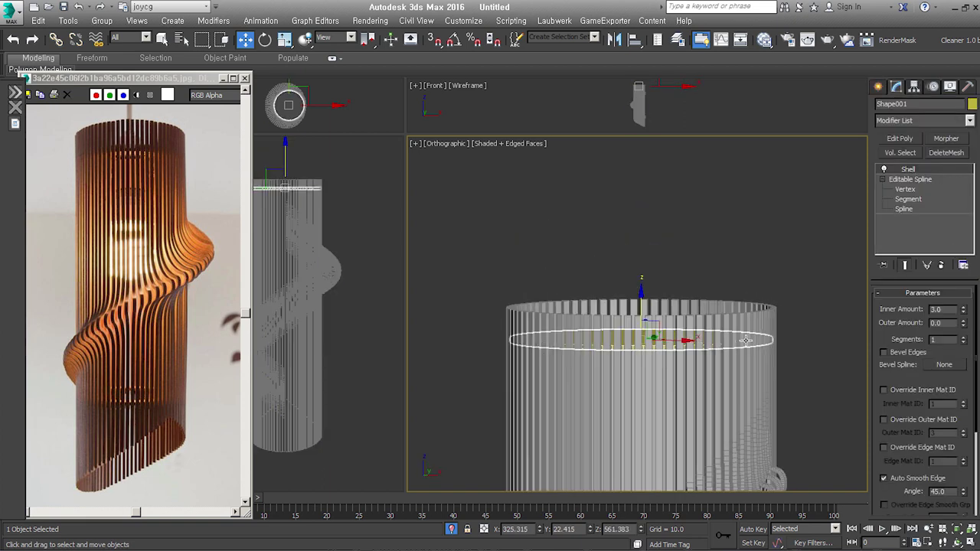
left_click_drag(963, 310, 860, 84)
scroll(600, 253, "down", 2)
mouse_move(599, 267)
middle_mouse_down()
mouse_move(600, 238)
mouse_move(632, 177)
middle_mouse_up()
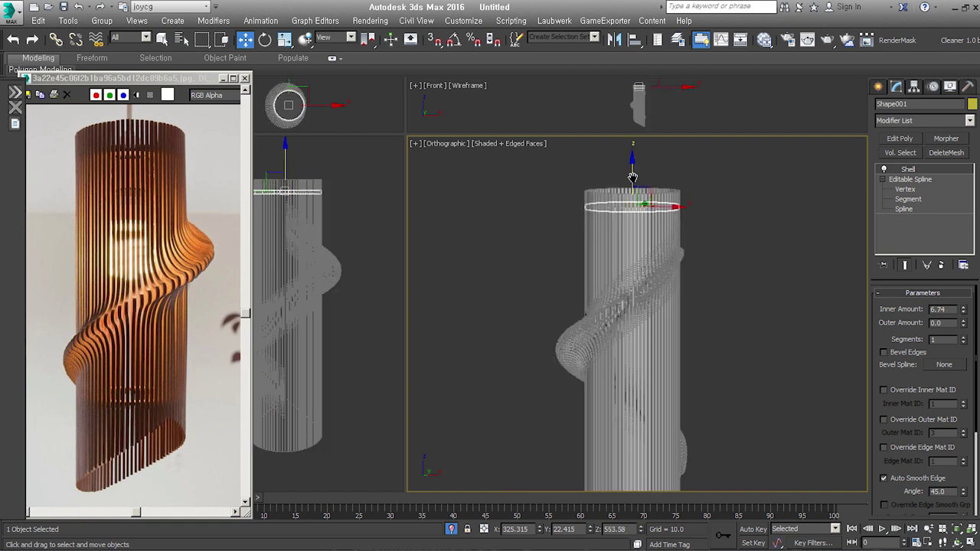
middle_click_drag(621, 276, 623, 230, "alt")
Shift-copy the ring down the lamp as Shape002 and remove its Shell modifier
left_click_drag(629, 170, 637, 366)
left_click(490, 333)
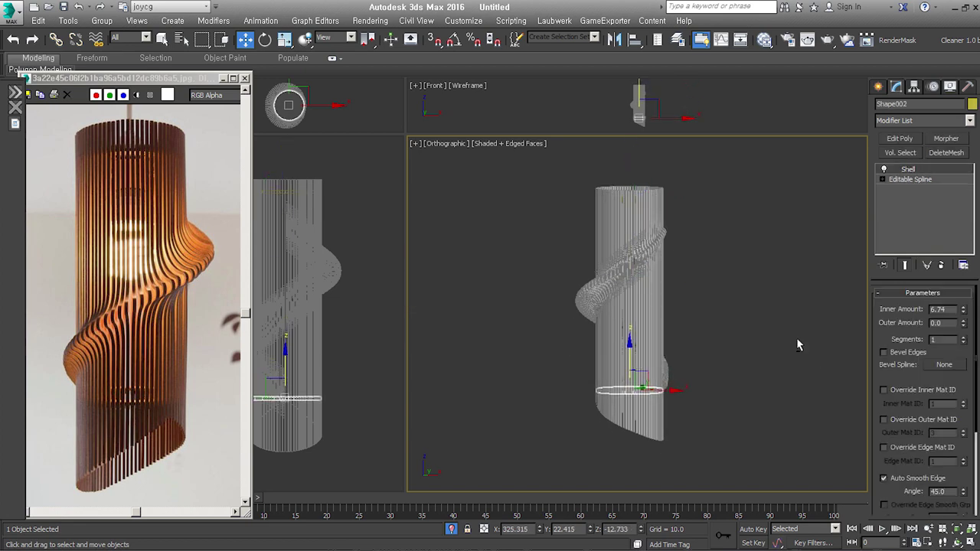
left_click(940, 265)
key("z")
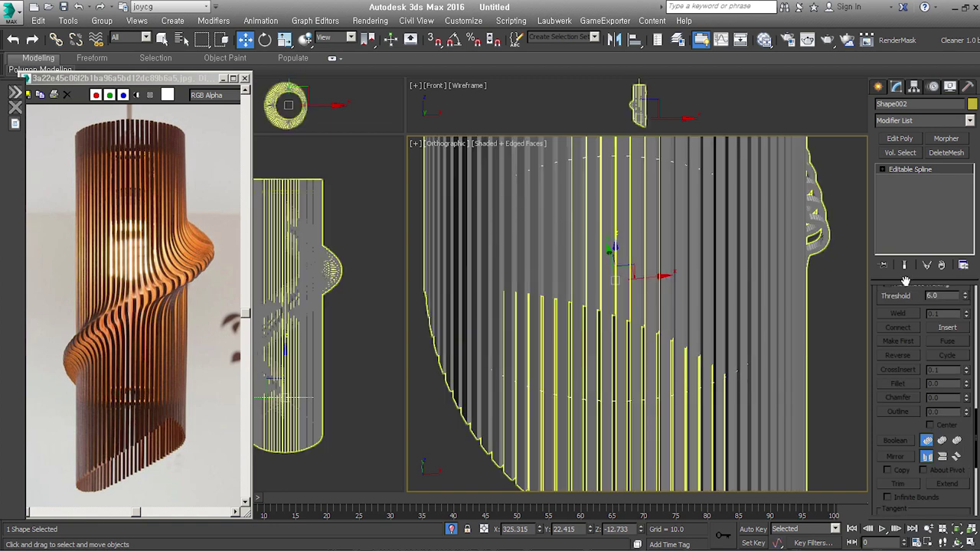
Enable Rendering in Viewport for Shape002 with Thickness 8.8 and 20 sides
right_click(898, 330)
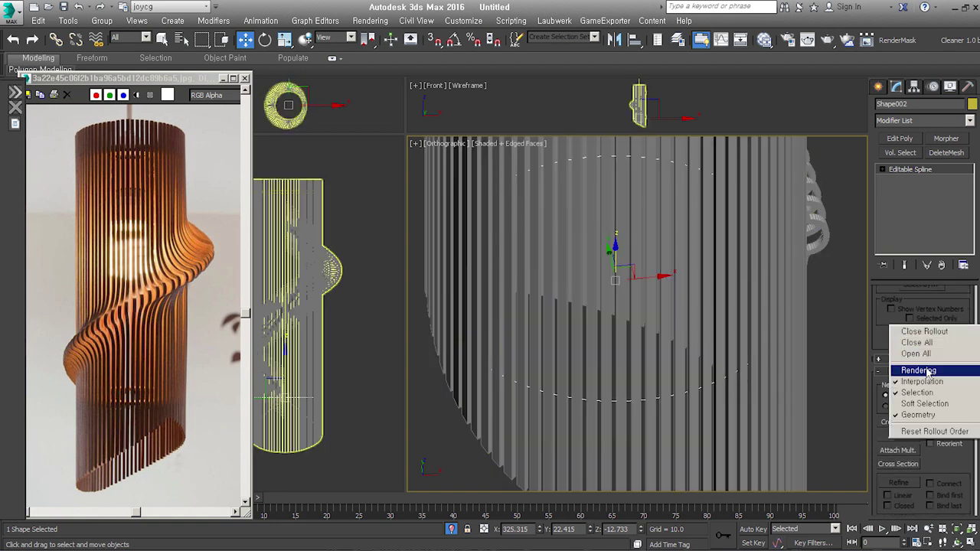
left_click(905, 370)
left_click(910, 312)
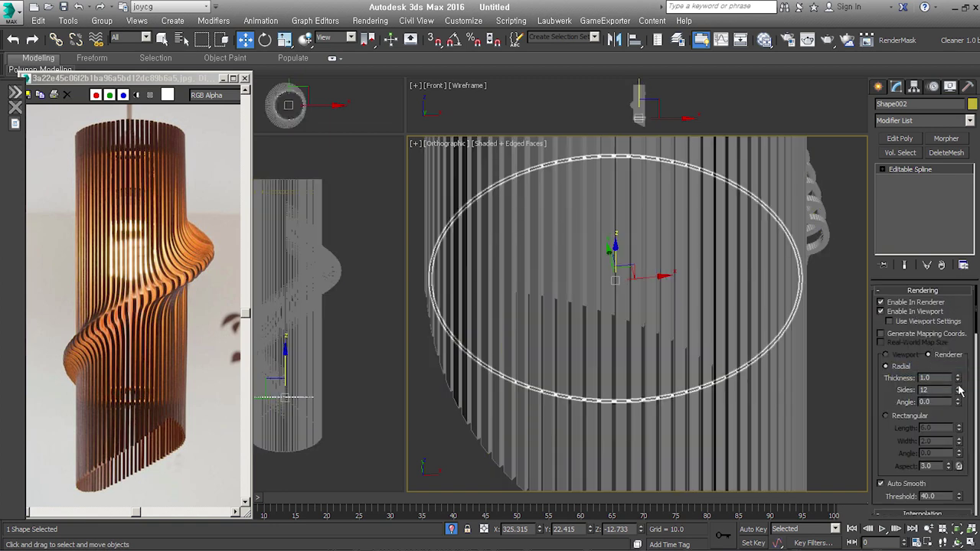
left_click_drag(958, 378, 959, 331)
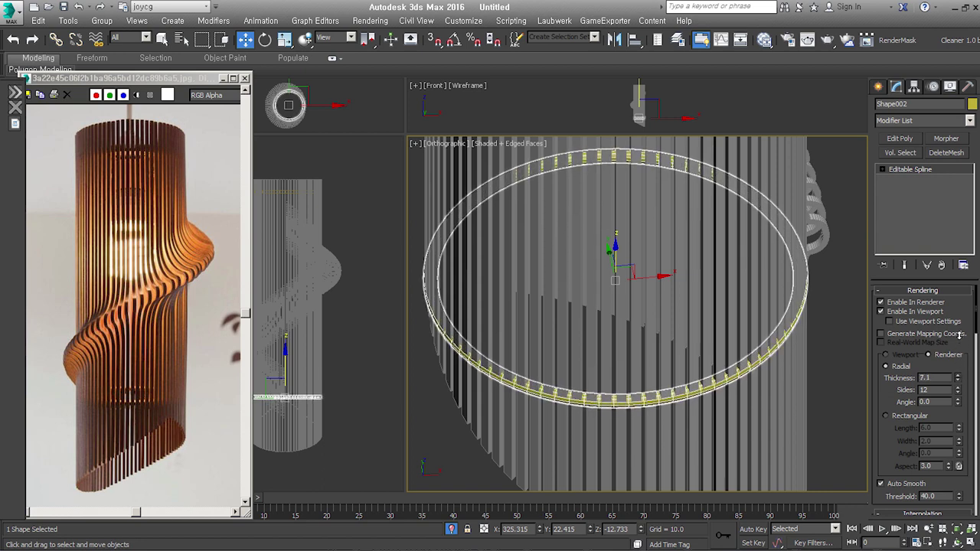
double_click(930, 378)
type("8.8")
key("Tab")
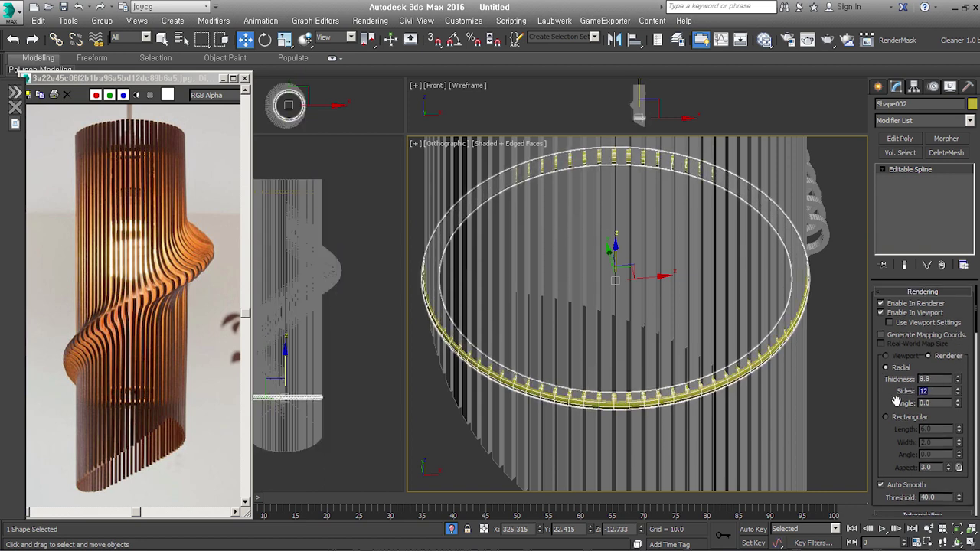
type("20")
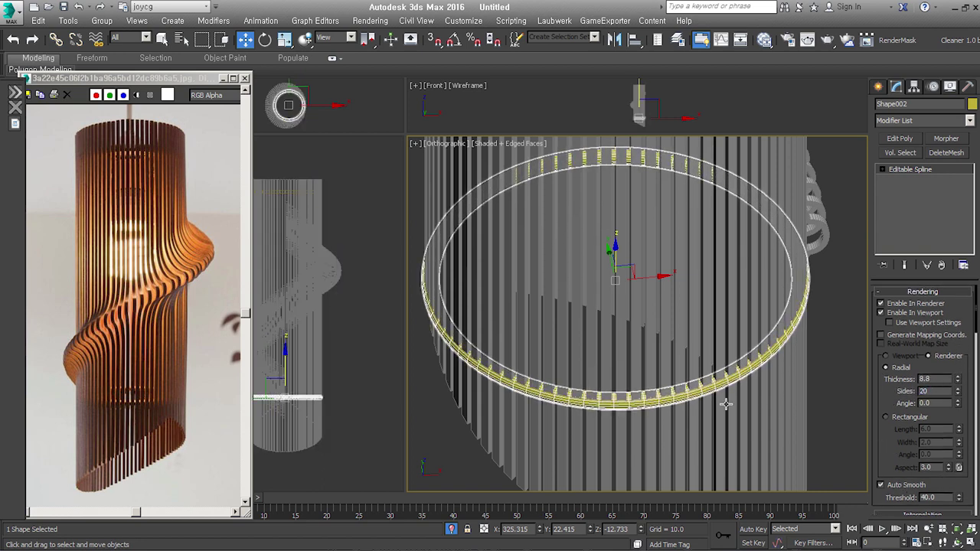
middle_click_drag(705, 379, 748, 385, "alt")
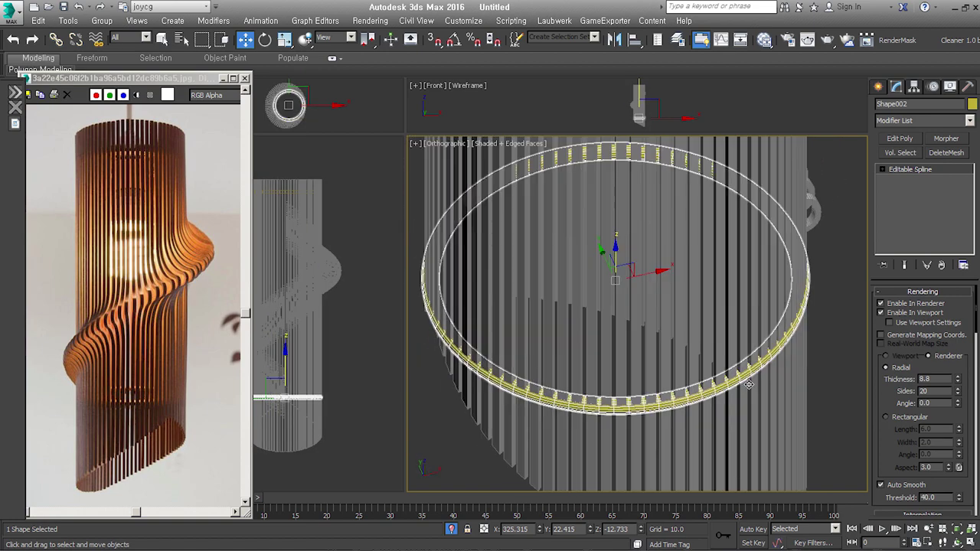
Scale the Shape002 ring down to 95% at spline level
left_click(904, 198)
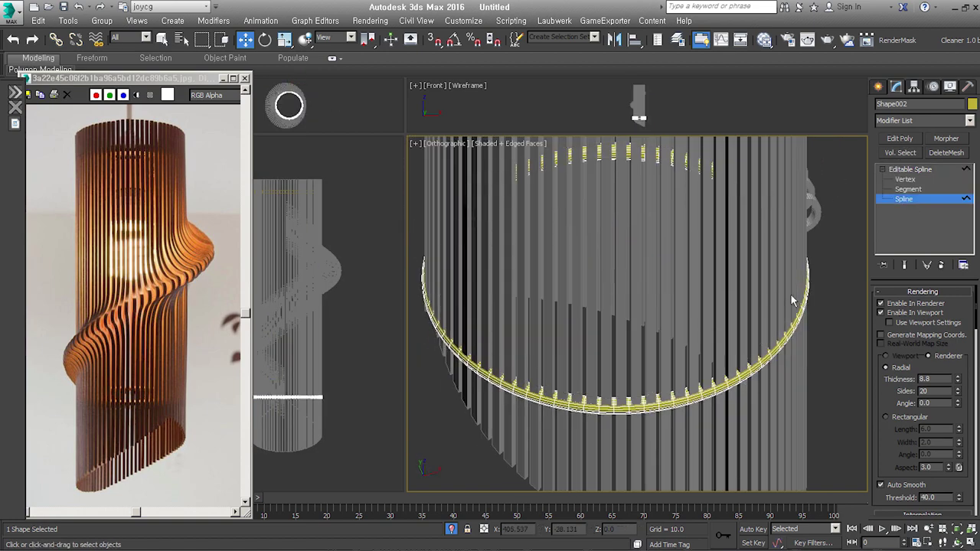
middle_click_drag(754, 310, 769, 316, "alt")
key("F3")
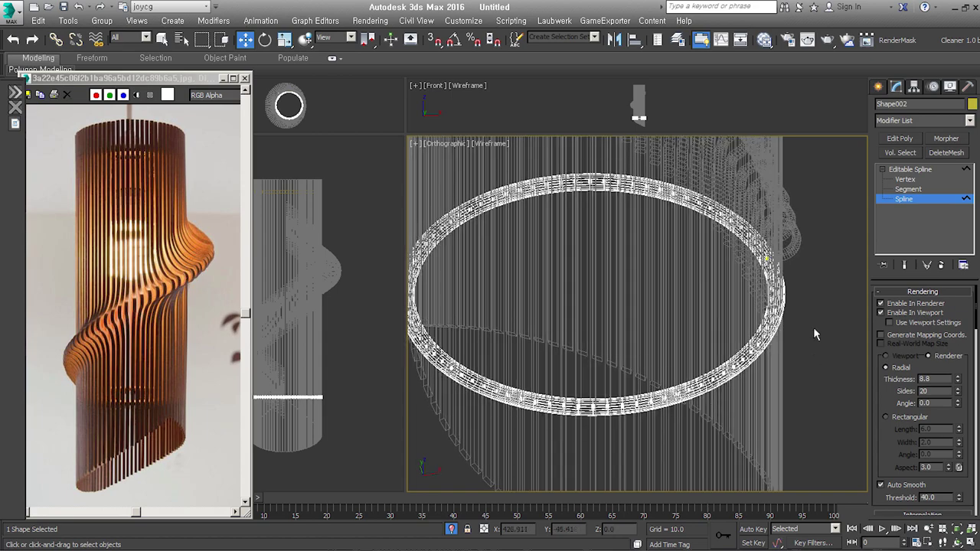
right_click(619, 268)
left_click(636, 302)
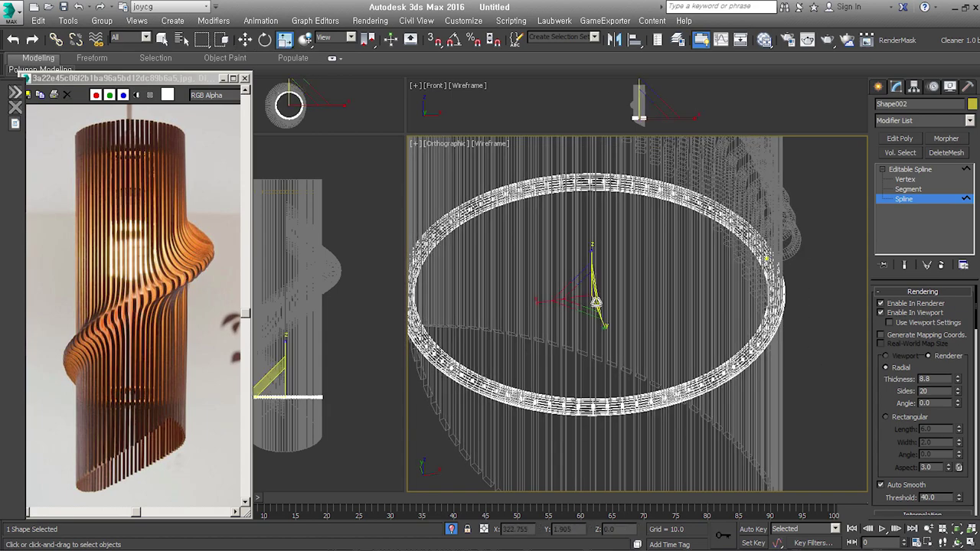
left_click_drag(584, 305, 586, 310)
mouse_move(586, 307)
middle_mouse_down("alt")
mouse_move(776, 328)
mouse_move(891, 245)
middle_mouse_up("alt")
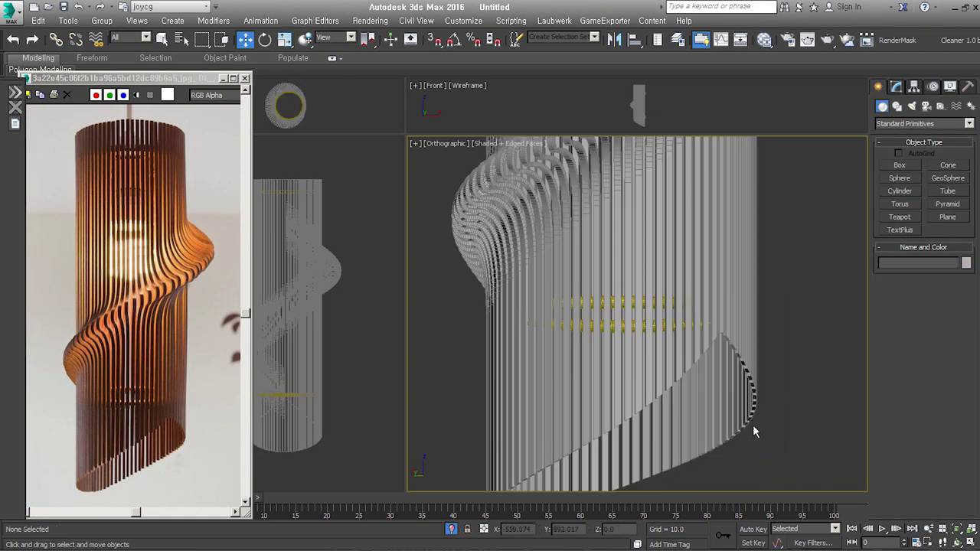
left_click_drag(711, 422, 538, 127)
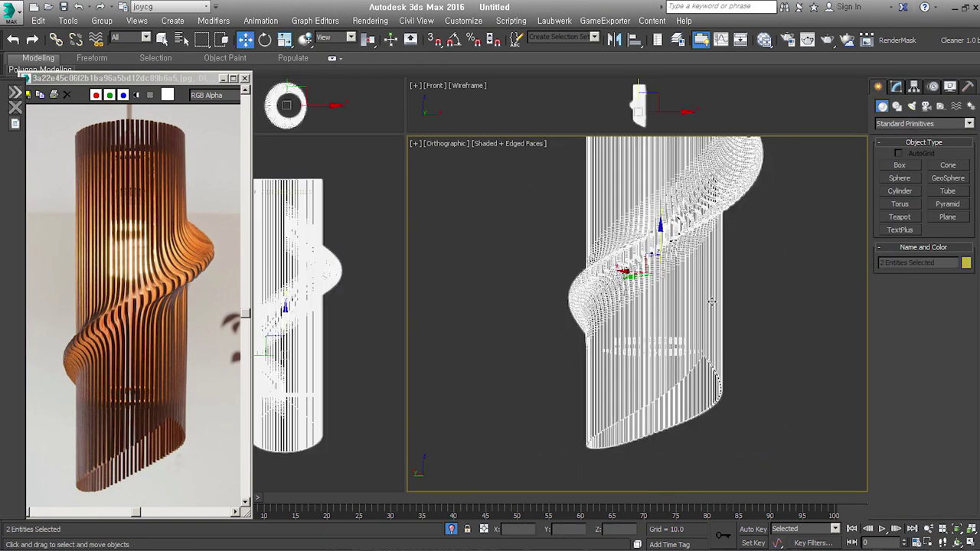
Select the yellow top cap disc and frame it in the view
middle_click_drag(711, 302, 731, 396, "alt")
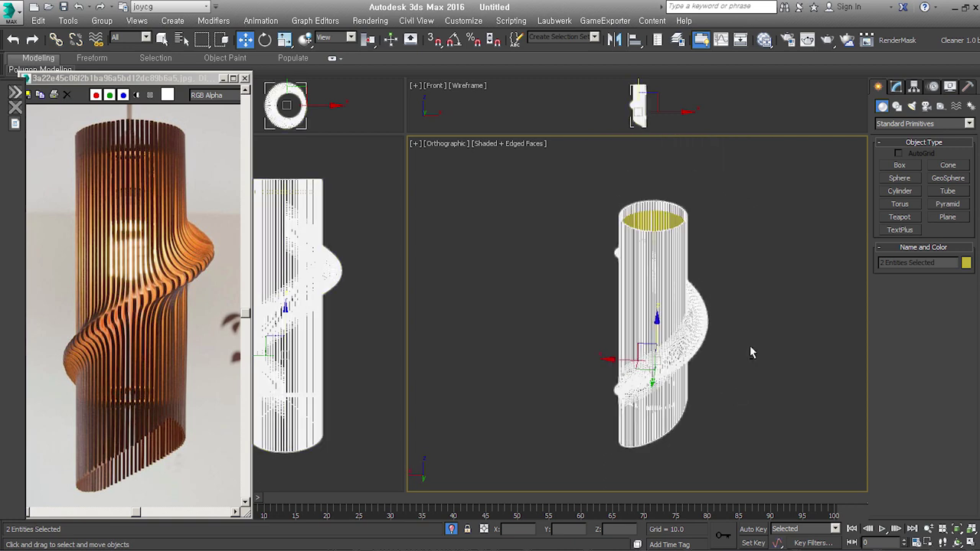
left_click(779, 296)
left_click(662, 223)
key("z")
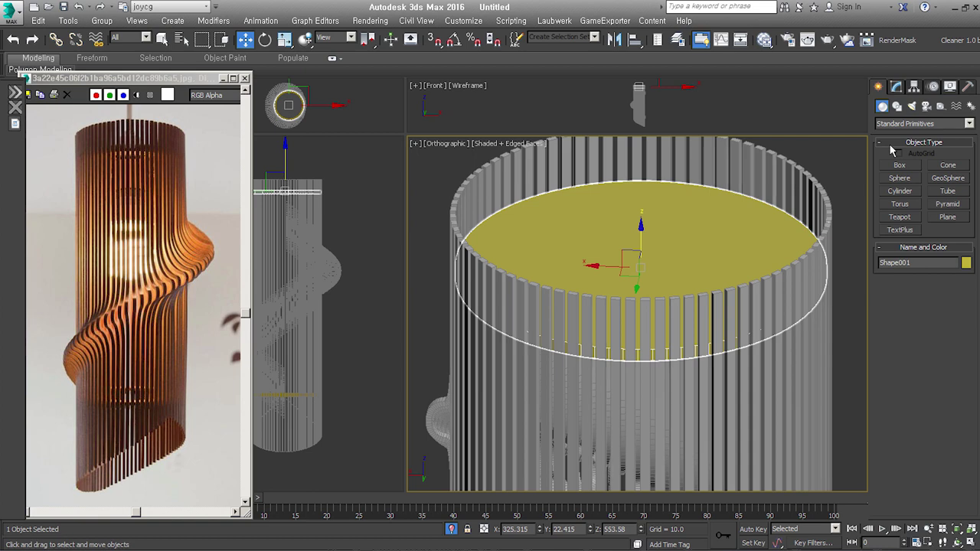
Collapse the cap to an Editable Poly, select its top face and Detach it as Object001
left_click(896, 87)
right_click(894, 198)
left_click(842, 428)
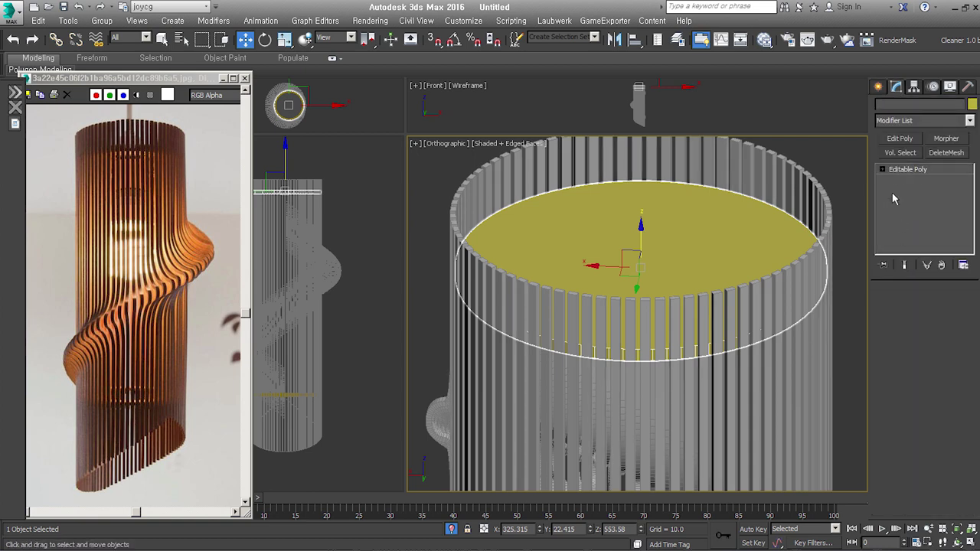
left_click(937, 307)
left_click(678, 257)
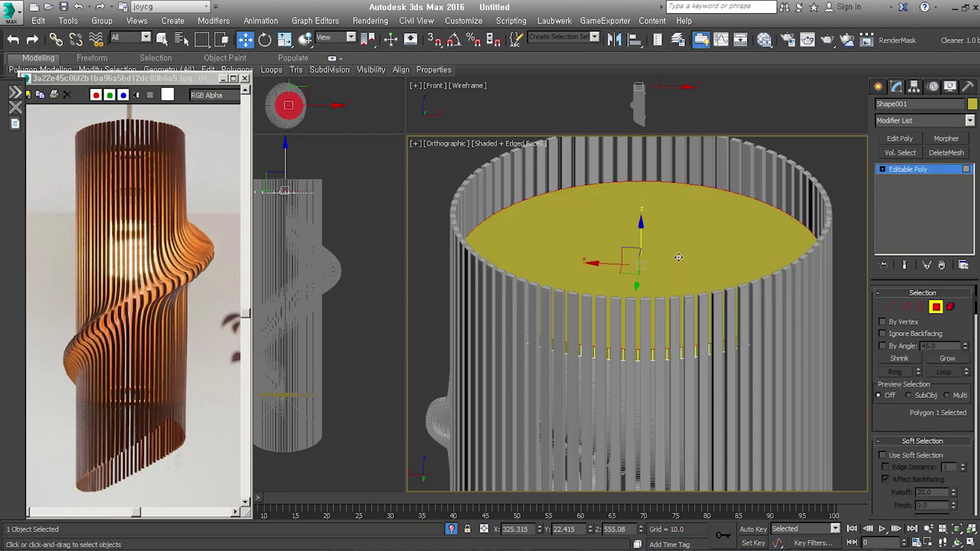
key("ctrl+d")
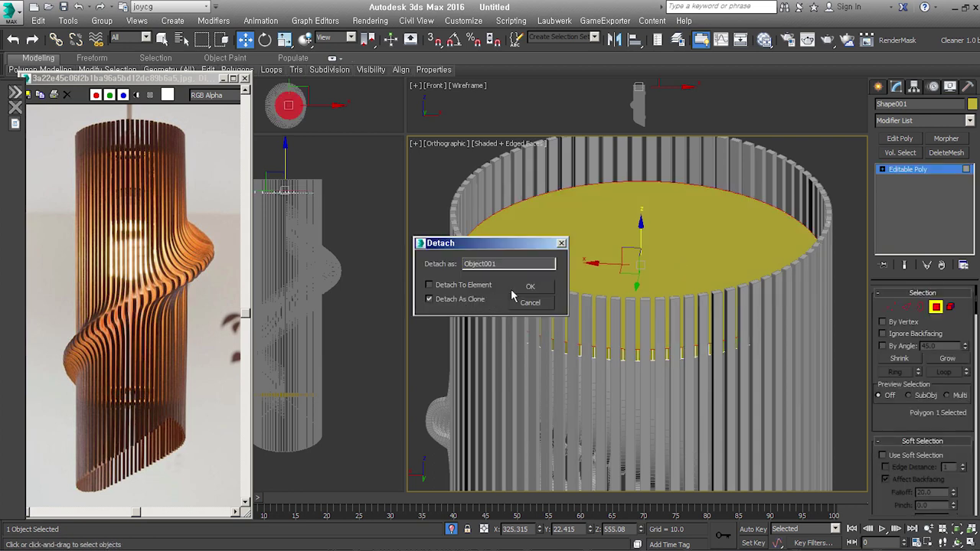
Detach the disc as a copy named Object001 and edit its polygons with edged faces shown
left_click(526, 286)
left_click(937, 308)
left_click(769, 236)
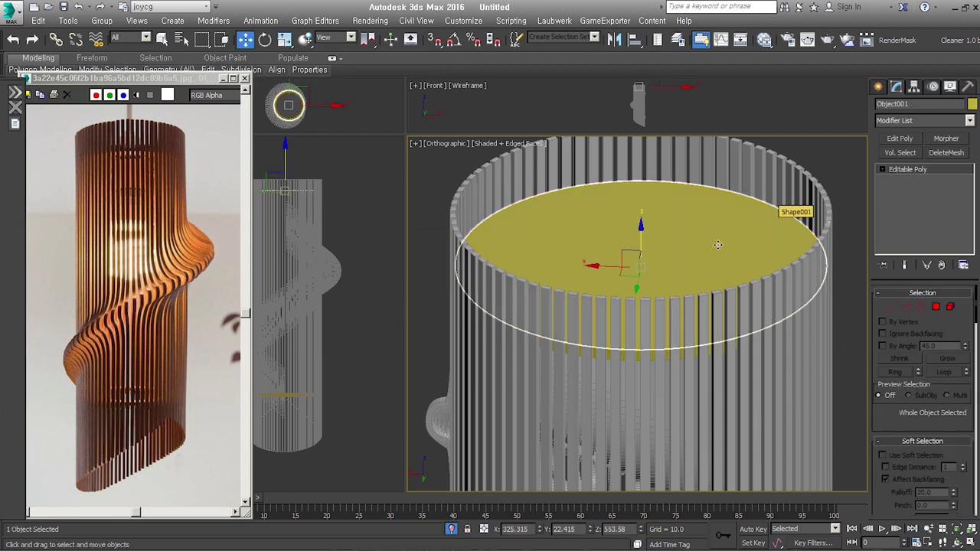
key("4")
right_click(635, 242)
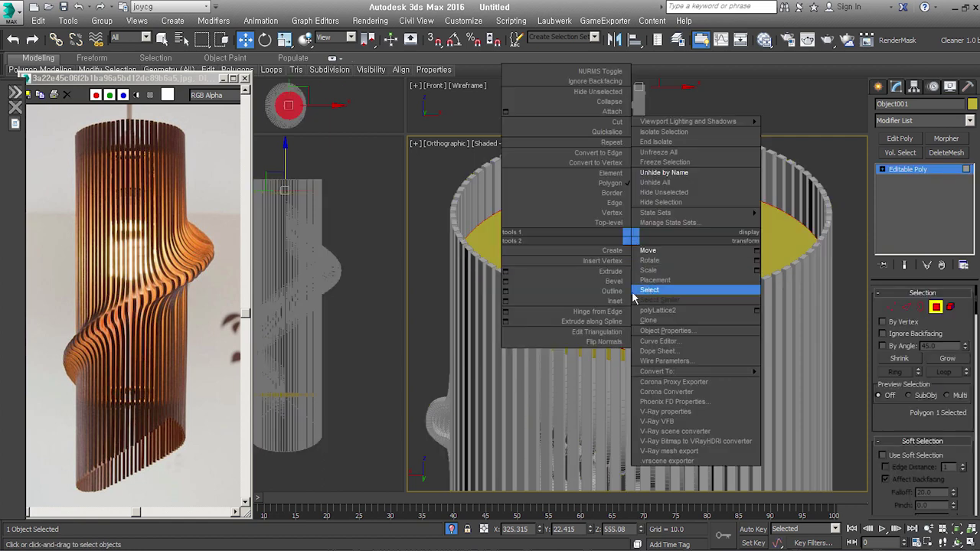
left_click(633, 291)
key("F4")
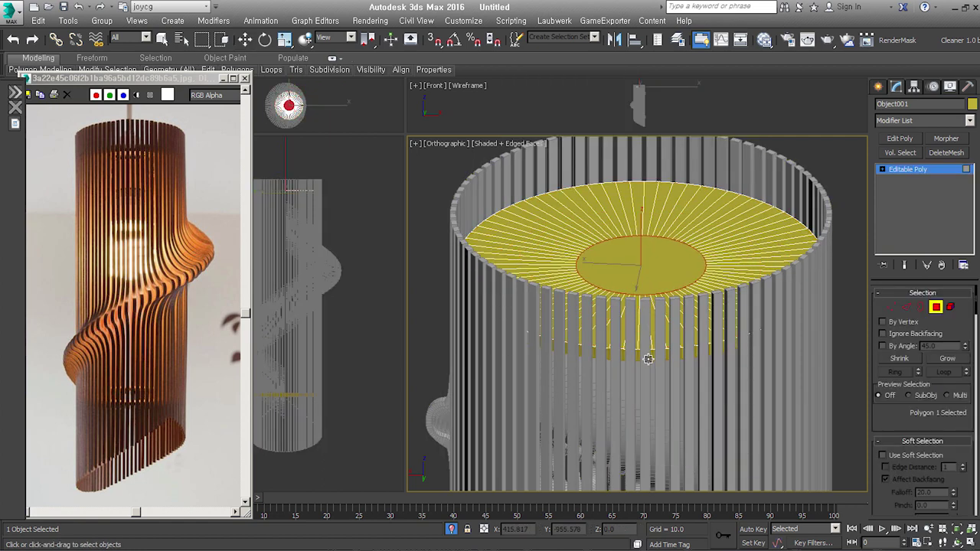
Inset a smaller circle in the top disc and bevel it upward into a cylinder
left_click_drag(648, 359, 647, 368)
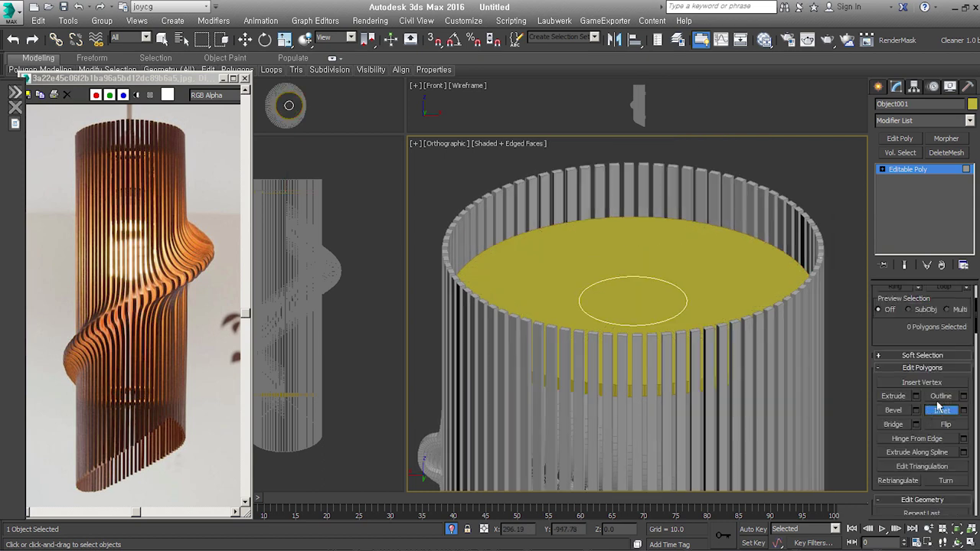
left_click(893, 411)
middle_click_drag(640, 285, 642, 306)
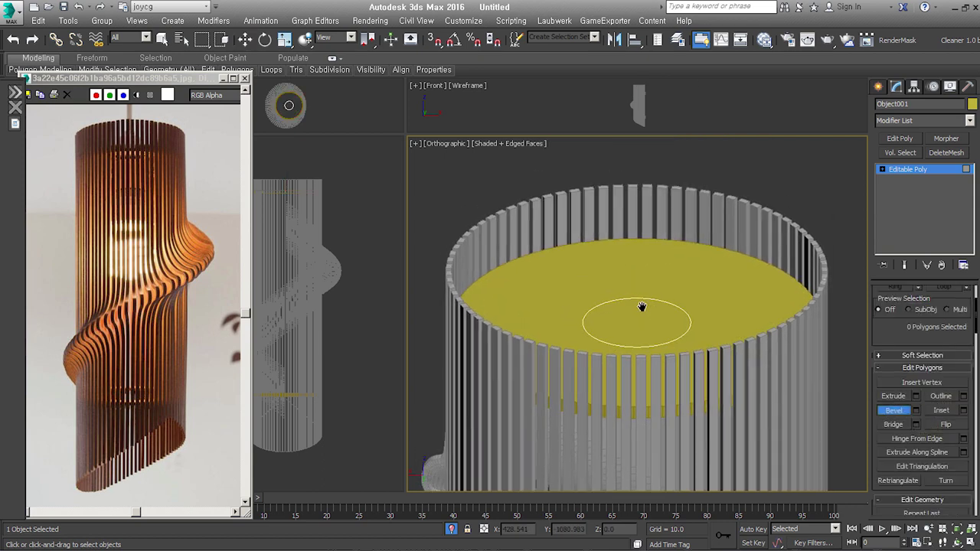
left_click(641, 306)
right_click(642, 308)
left_click(558, 365)
left_click_drag(656, 329, 667, 252)
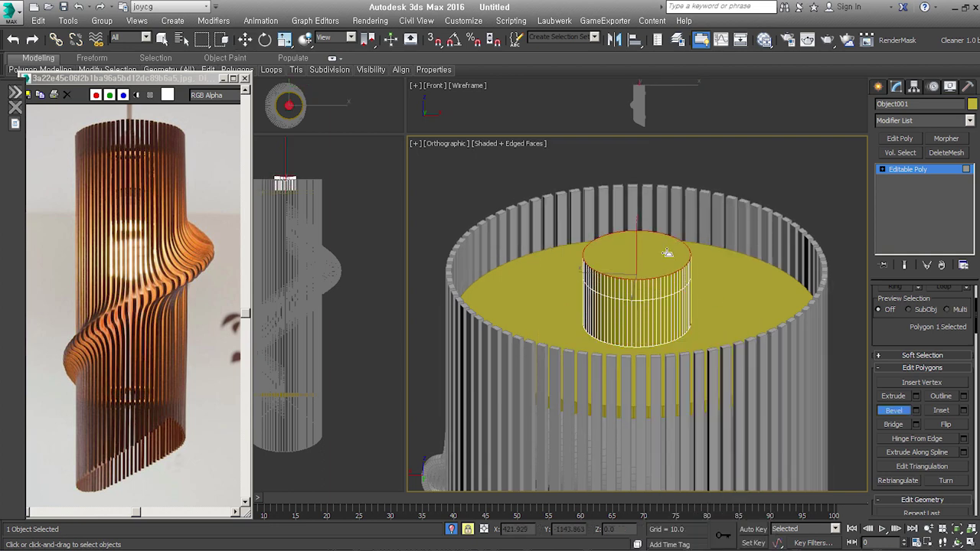
scroll(644, 257, "up", 2)
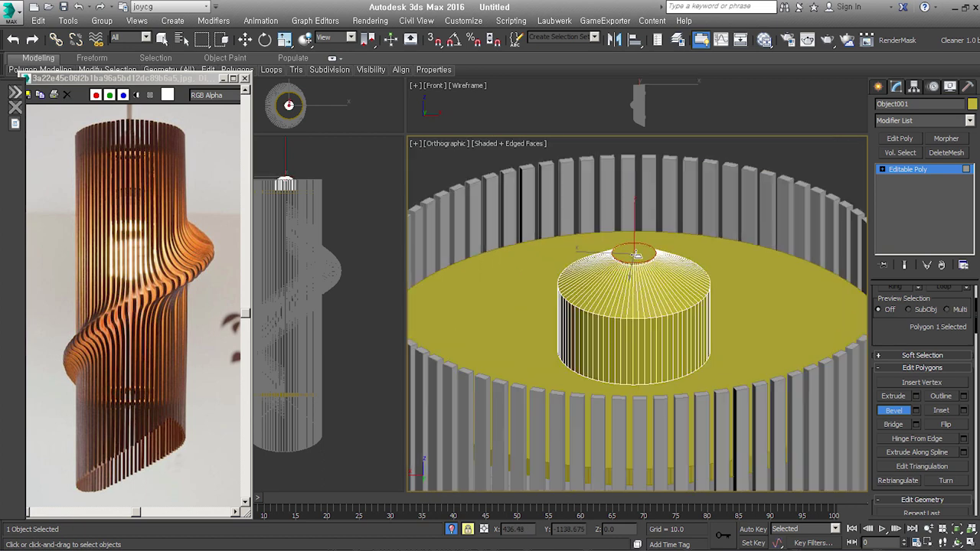
scroll(642, 252, "up", 2)
Inset a small ring on the cylinder top and extrude it upward into a column
right_click(641, 252)
left_click(598, 294)
left_click_drag(635, 243, 635, 256)
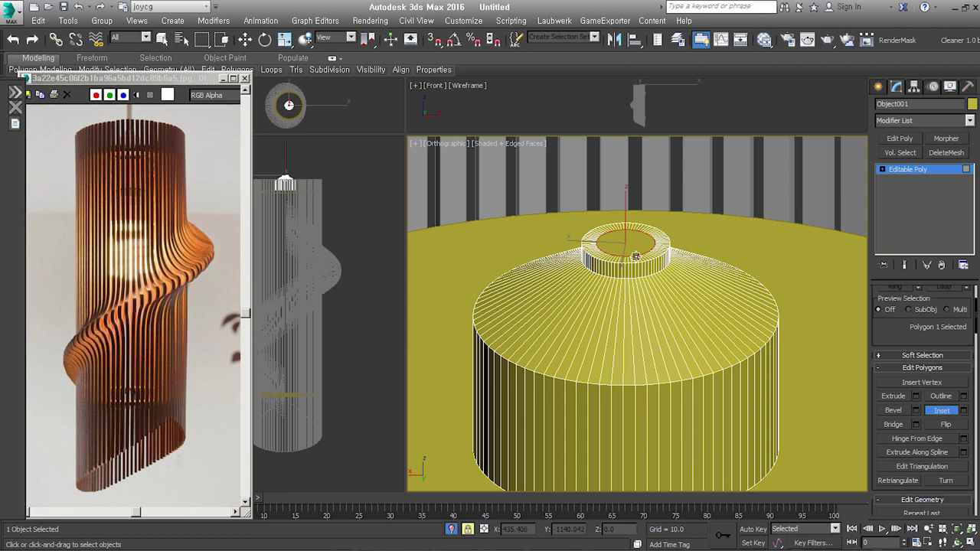
scroll(633, 245, "down", 3)
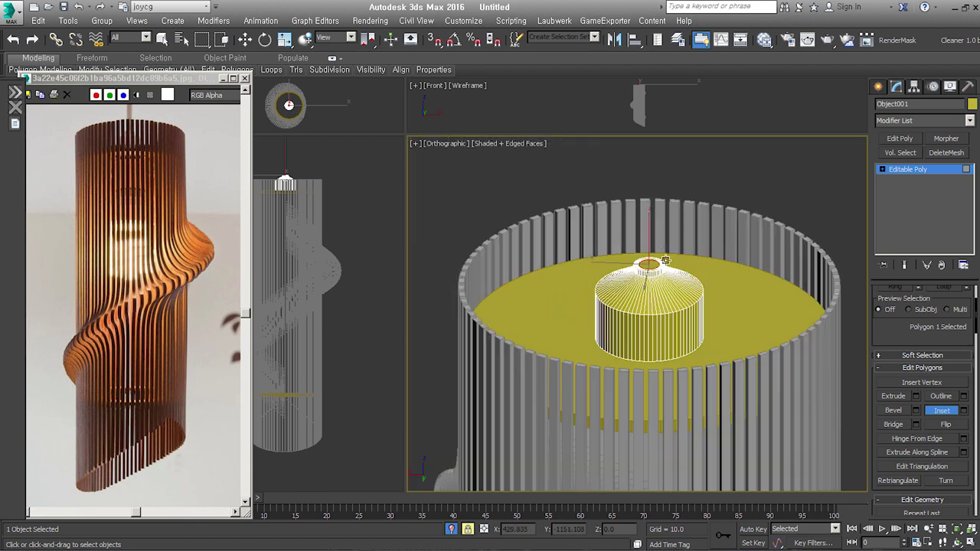
right_click(699, 255)
left_click(678, 313)
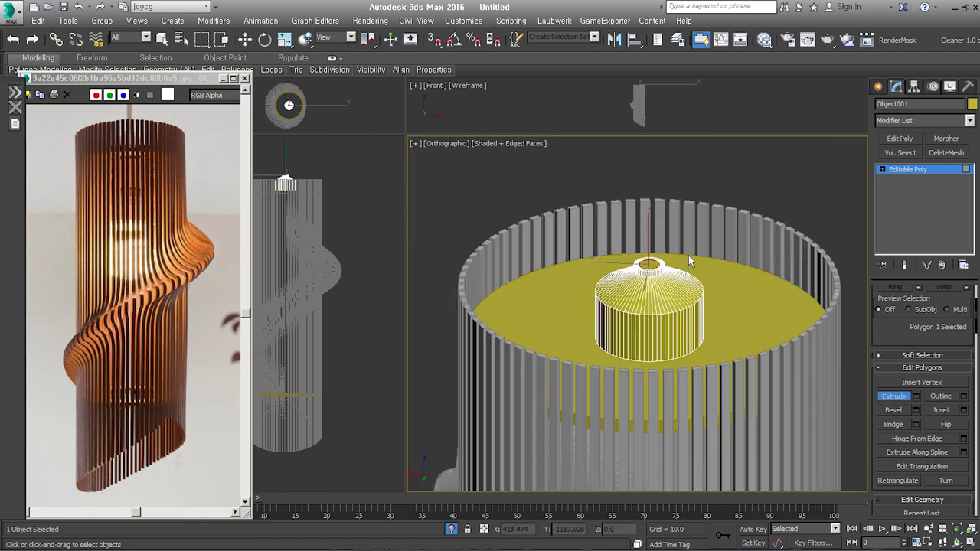
left_click_drag(691, 264, 705, 73)
Select the extruded column's 81 polygons
scroll(699, 292, "down", 4)
scroll(673, 265, "up", 4)
key("w")
left_click_drag(887, 326, 887, 412)
left_click(947, 359)
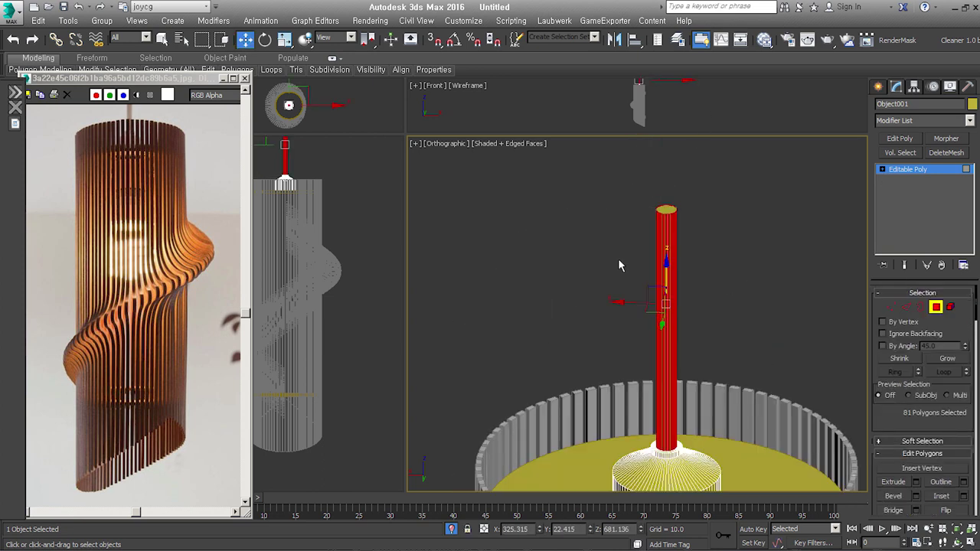
middle_click_drag(618, 257, 680, 278, "alt")
Scale the column to 70% in X and Y to form a thin cord
right_click(681, 278)
left_click(686, 316)
scroll(685, 316, "up", 2)
left_click_drag(649, 307, 657, 289)
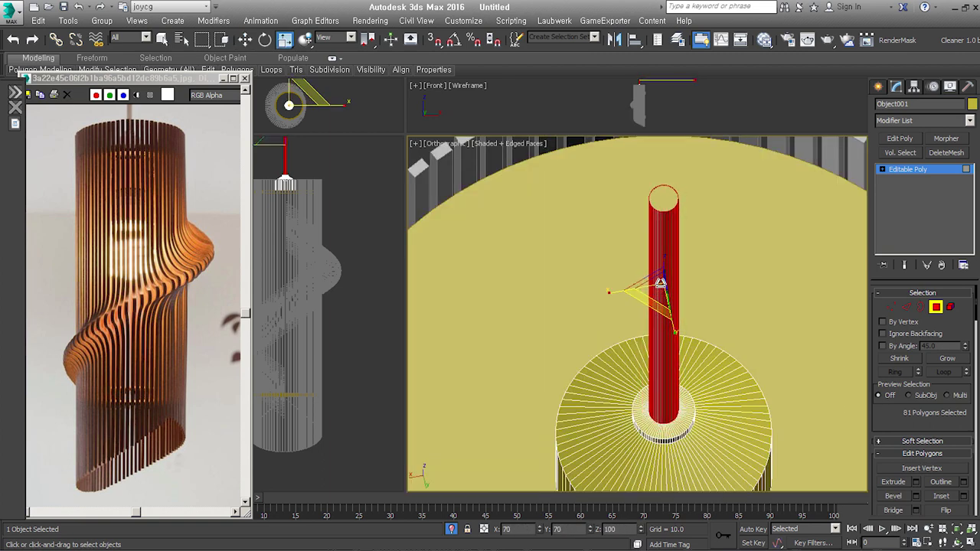
scroll(685, 339, "down", 2)
scroll(719, 369, "down", 2)
scroll(695, 420, "down", 2)
scroll(695, 420, "up", 2)
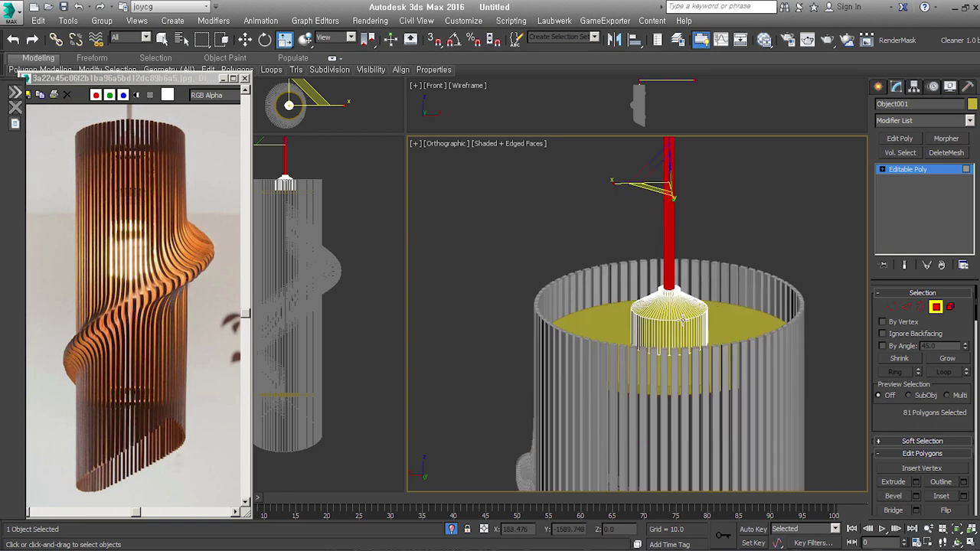
scroll(697, 311, "up", 3)
left_click(909, 310)
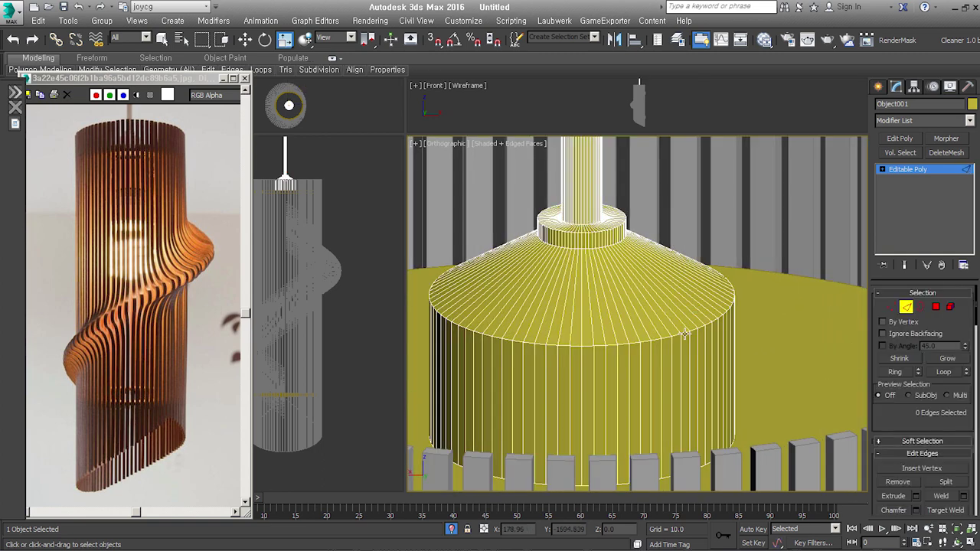
Shrink the cap's top rim loop to taper it, then chamfer the rim edges (tension 0.5)
double_click(724, 314)
middle_click_drag(574, 291, 572, 321, "alt")
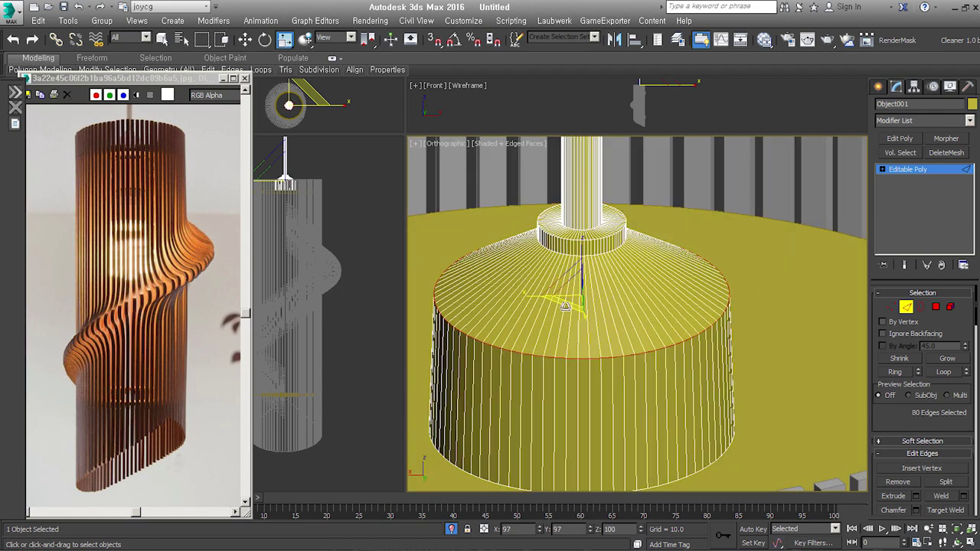
left_click_drag(565, 309, 568, 341)
right_click(639, 285)
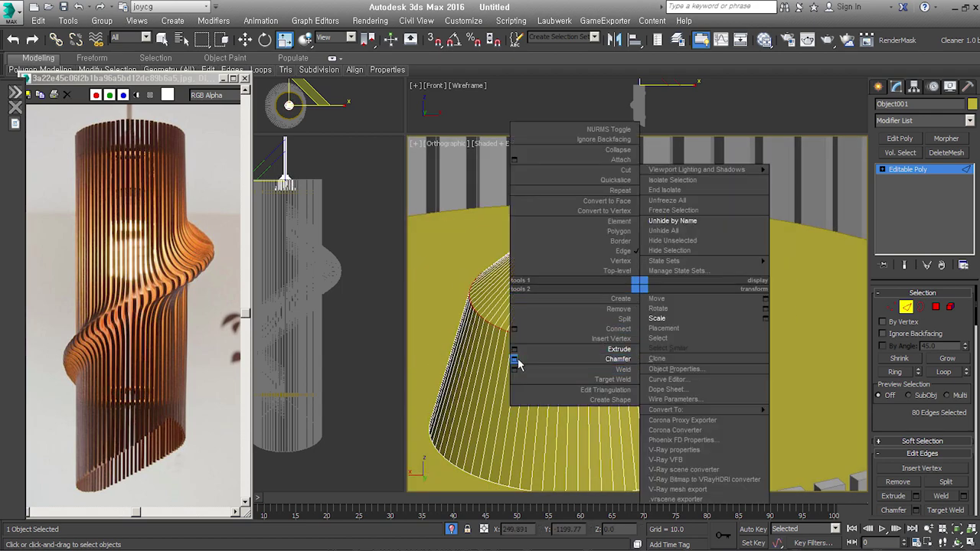
left_click(513, 359)
left_click_drag(645, 338, 645, 344)
type("5")
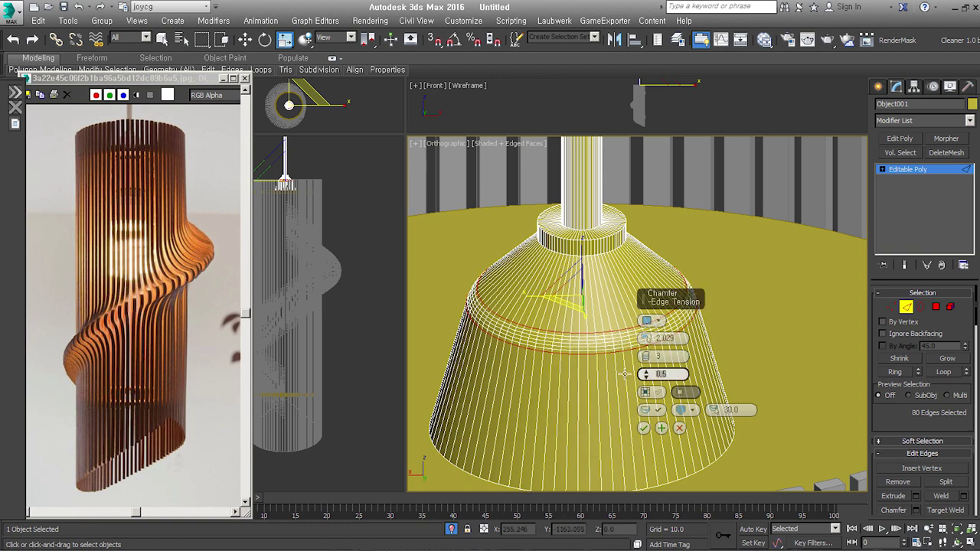
left_click(646, 429)
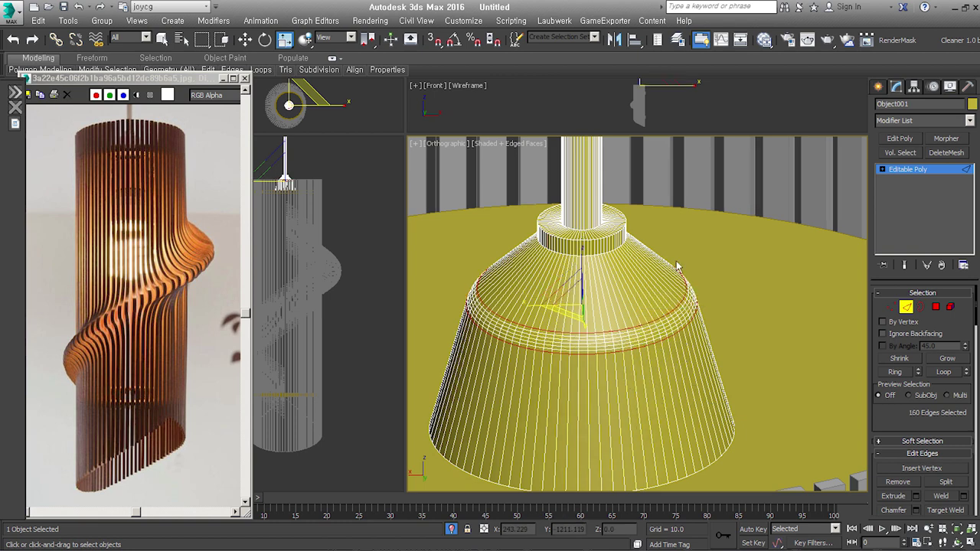
Chamfer the second upper edge loop into a thin rounded band
scroll(630, 300, "up", 5)
right_click(630, 300)
left_click(503, 375)
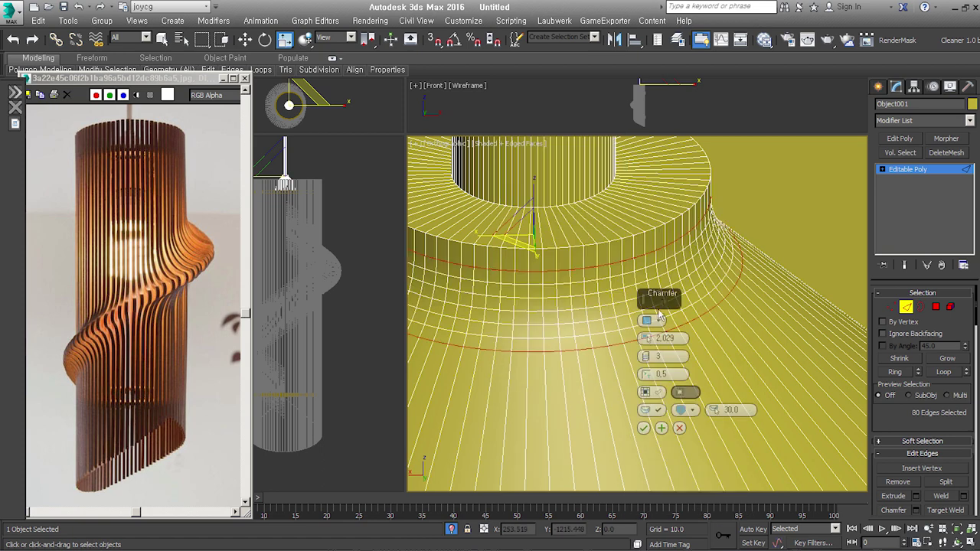
left_click_drag(646, 339, 647, 352)
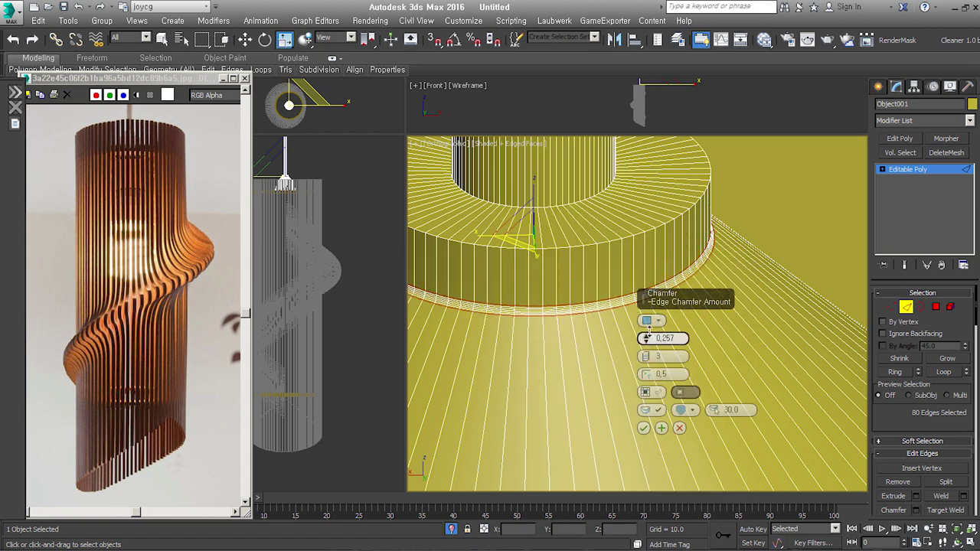
double_click(639, 235, "ctrl")
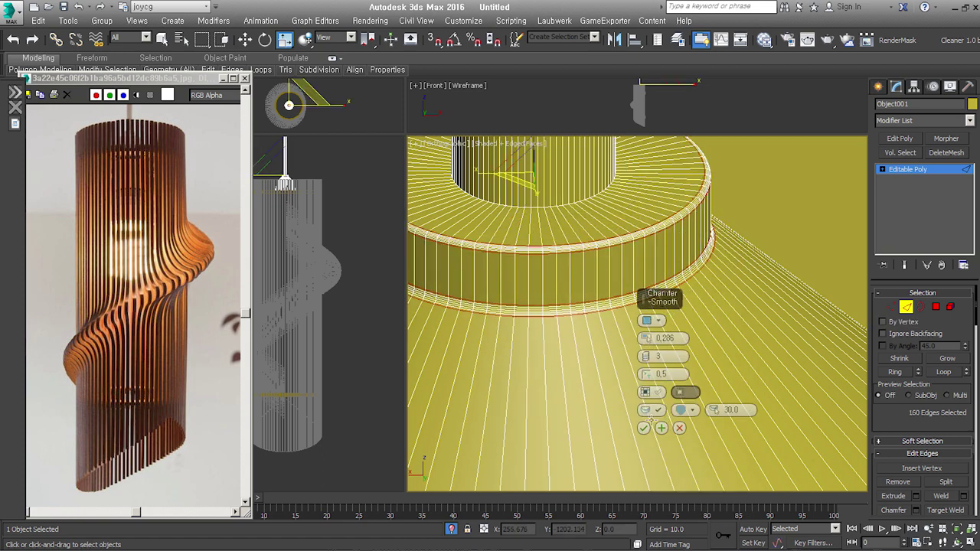
left_click(643, 427)
Exit edge mode and scale the lamp down vertically to reduce its height
key("2")
key("z")
left_click_drag(761, 347, 723, 310)
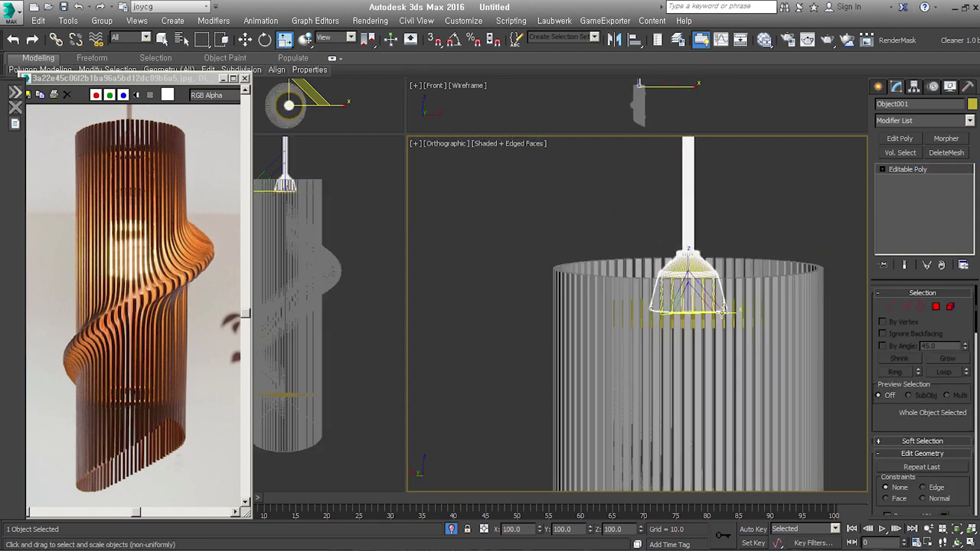
Reselect the lamp cap, recentre it in view, and enter its sub-object editing levels
middle_click_drag(792, 209, 728, 274)
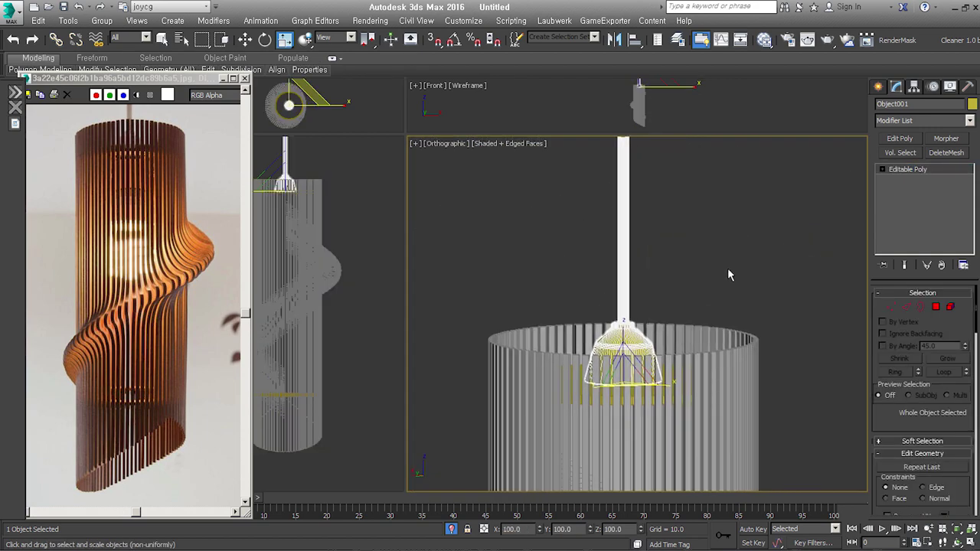
left_click(727, 274)
scroll(697, 183, "down", 5)
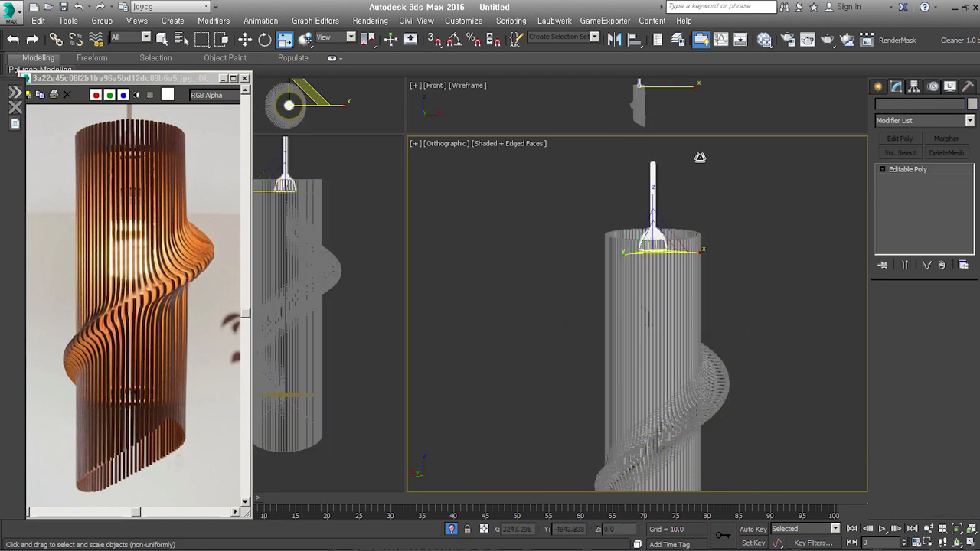
key("ctrl+z")
middle_click_drag(700, 157, 695, 350)
scroll(656, 392, "up", 5)
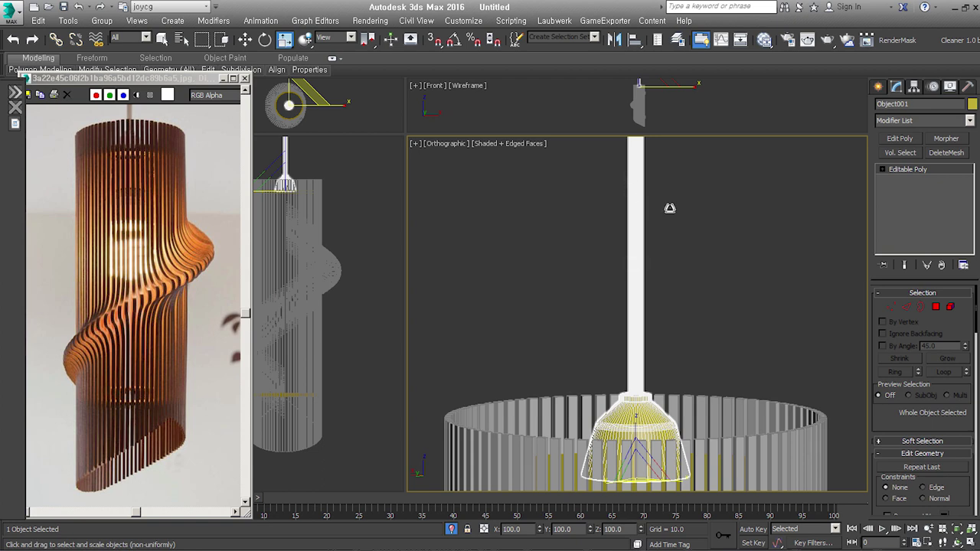
scroll(681, 367, "down", 2)
scroll(678, 379, "down", 2)
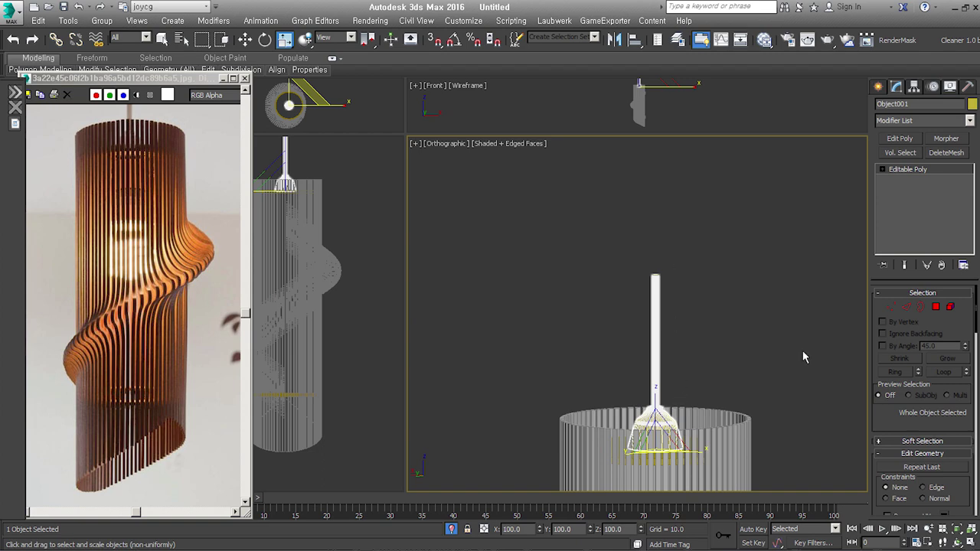
left_click(934, 307)
scroll(612, 421, "up", 2)
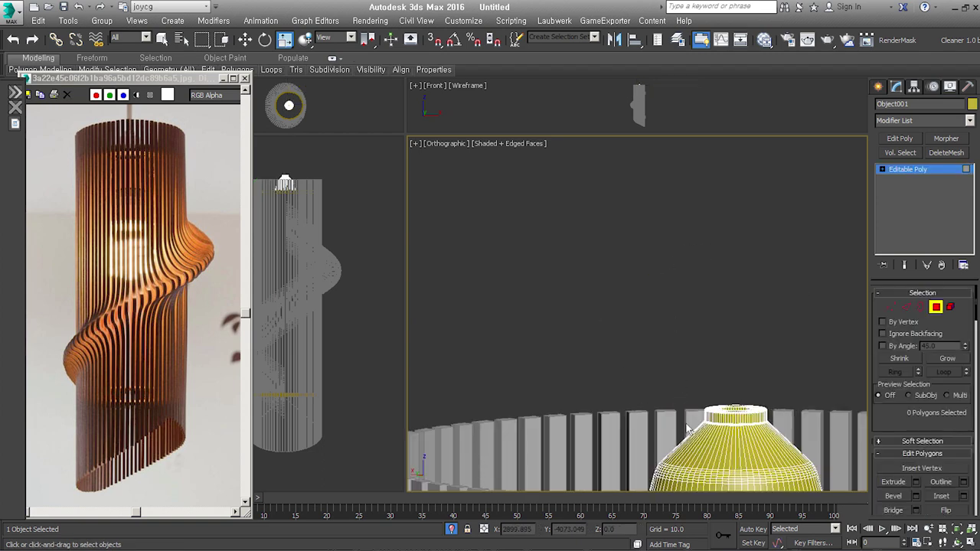
scroll(612, 421, "up", 2)
scroll(751, 460, "up", 3)
Select the border around the cap's hole and move it down in Z to form inner walls
left_click(921, 307)
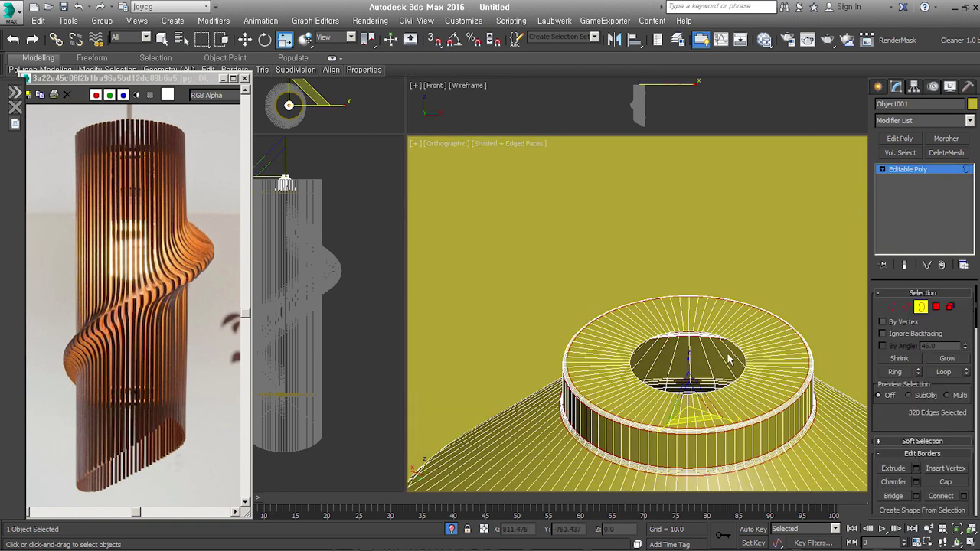
left_click(737, 346)
key("w")
left_click_drag(693, 354, 688, 385, "shift")
key("3")
In Left view, draw a vertical renderable Line rising from the cap, a 20-sided tube of thickness 8.184
key("l")
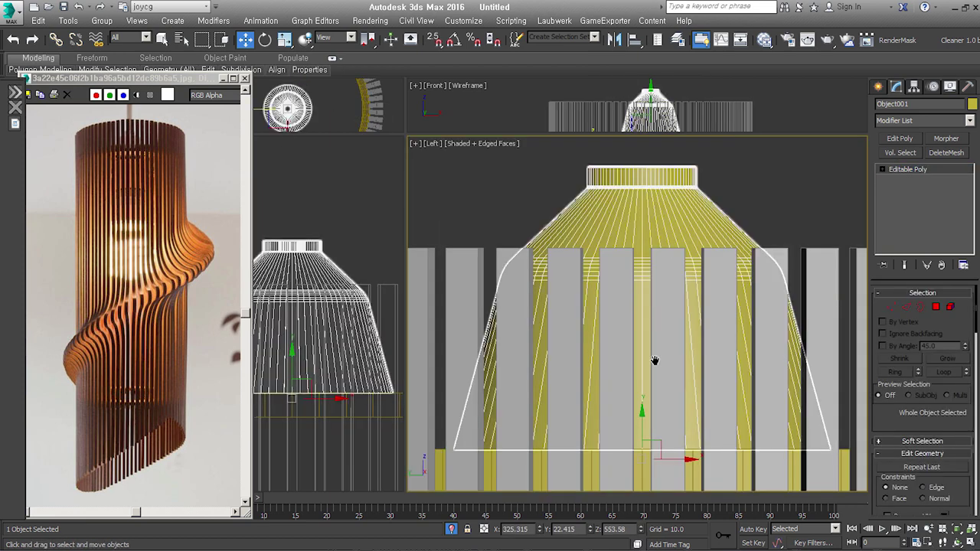
scroll(671, 255, "up", 3)
left_click(878, 87)
left_click(897, 107)
left_click(900, 176)
key("F3")
left_click(639, 411)
left_click(638, 169)
right_click(658, 122)
Reduce the cord tube's thickness to 6.512 and switch the line to Vertex editing
left_click_drag(960, 380, 959, 392)
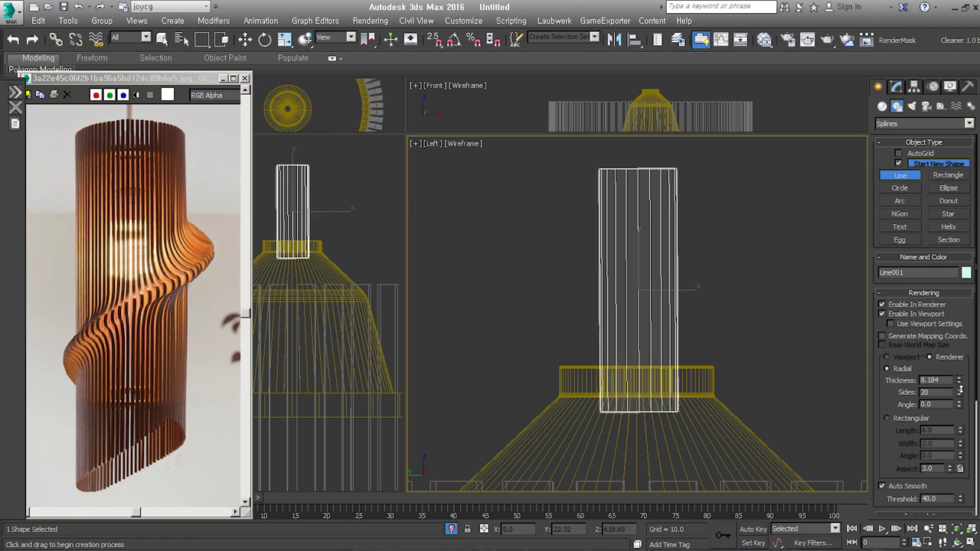
key("w")
scroll(607, 471, "down", 5)
left_click(895, 87)
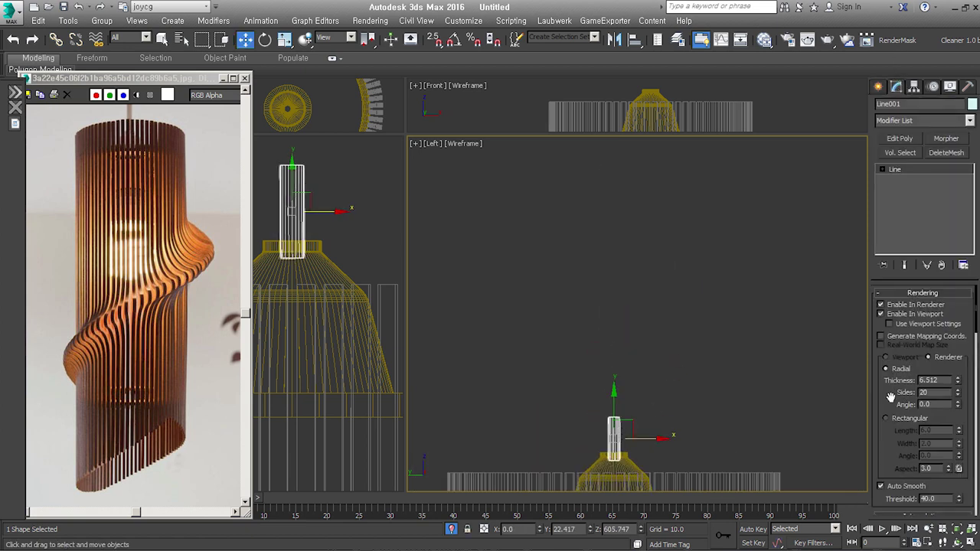
left_click(882, 169)
left_click(905, 179)
scroll(676, 320, "down", 2)
Select the cord's top vertex and drag it far upward to lengthen the cord
left_click_drag(576, 339, 645, 388)
left_click_drag(633, 354, 664, 234)
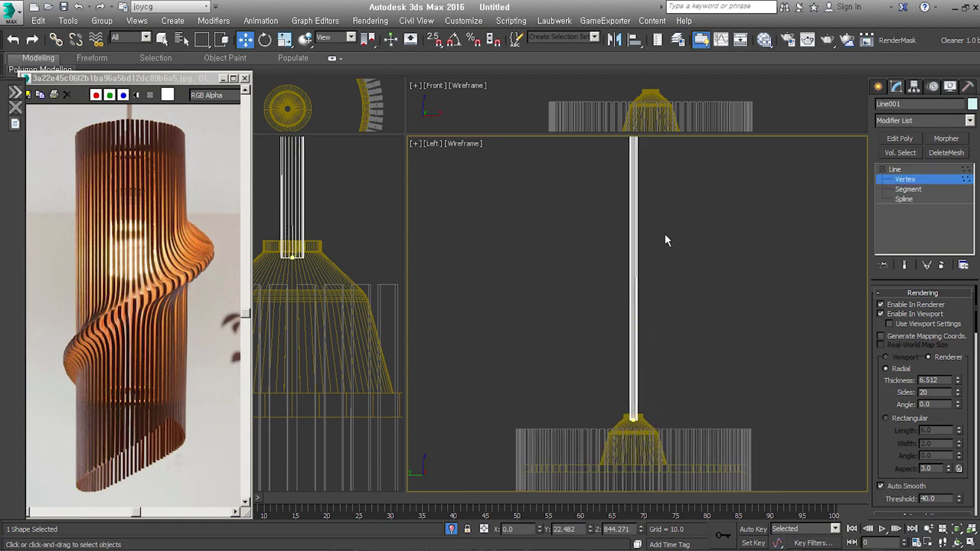
scroll(665, 237, "down", 2)
scroll(667, 321, "up", 1)
scroll(700, 271, "down", 2)
middle_click_drag(700, 272, 694, 337)
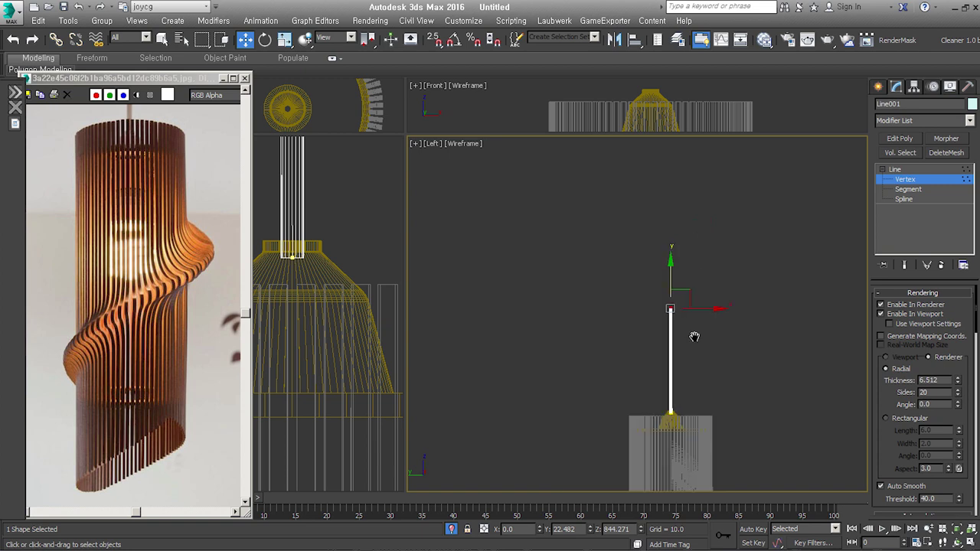
left_click_drag(674, 245, 674, 103)
Refine extra vertices along the isolated cord and nudge a vertex into place
scroll(897, 373, "down", 5)
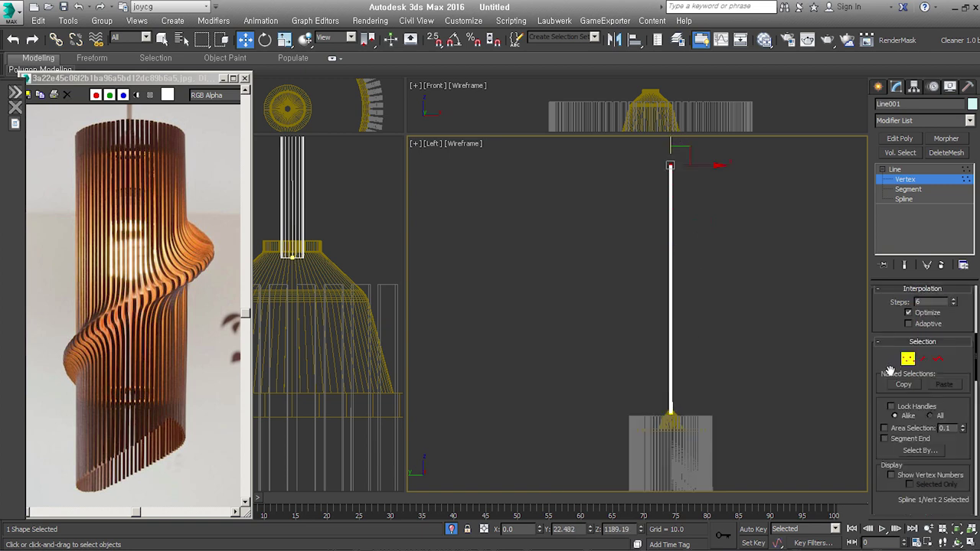
scroll(889, 371, "down", 5)
scroll(910, 410, "down", 1)
left_click(911, 410)
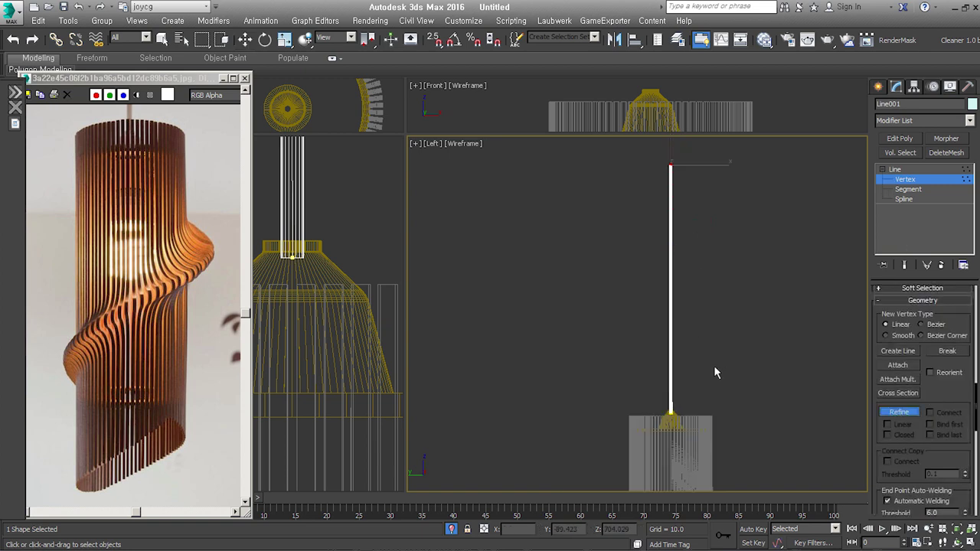
key("w")
left_click_drag(647, 413, 646, 409)
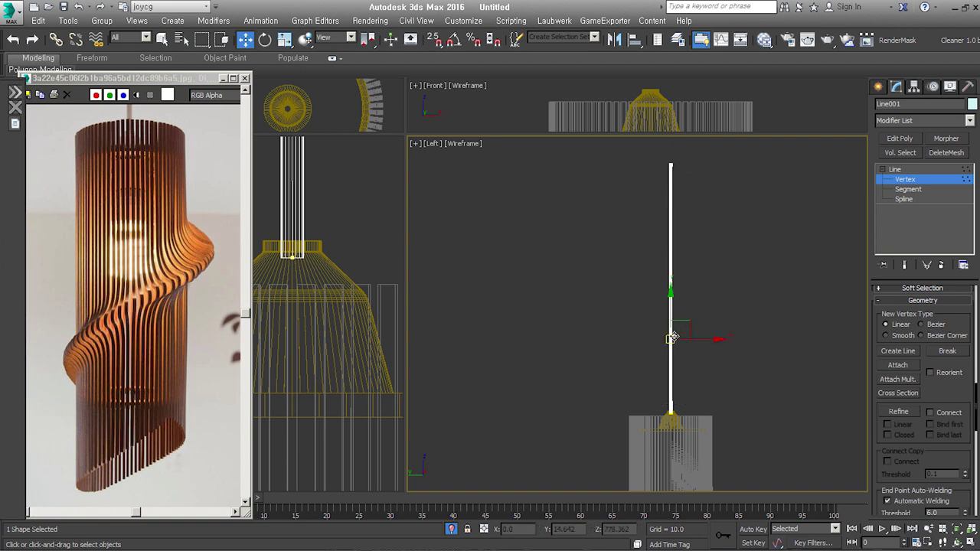
right_click(667, 328)
left_click(646, 270)
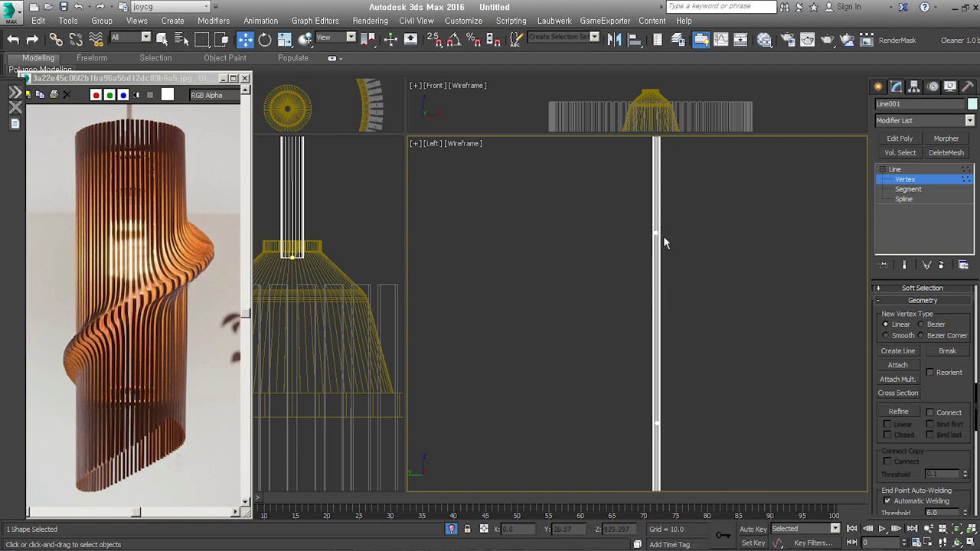
left_click_drag(671, 233, 678, 261)
middle_click_drag(688, 245, 646, 295, "alt")
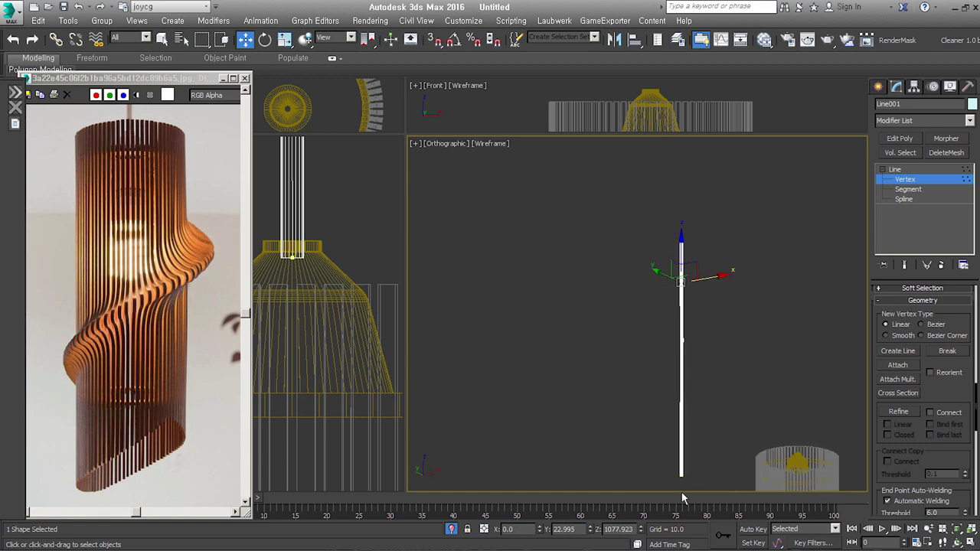
mouse_move(646, 400)
middle_mouse_down("alt")
mouse_move(623, 369)
mouse_move(647, 329)
middle_mouse_up("alt")
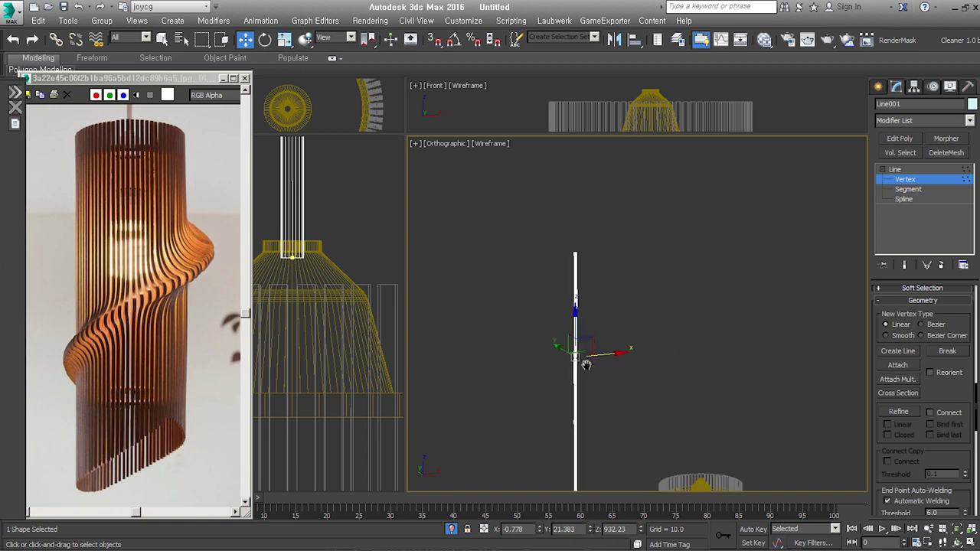
left_click(905, 179)
Isolate the cord in Left view and align it to Object001 using Z Position only
key("l")
key("alt+q")
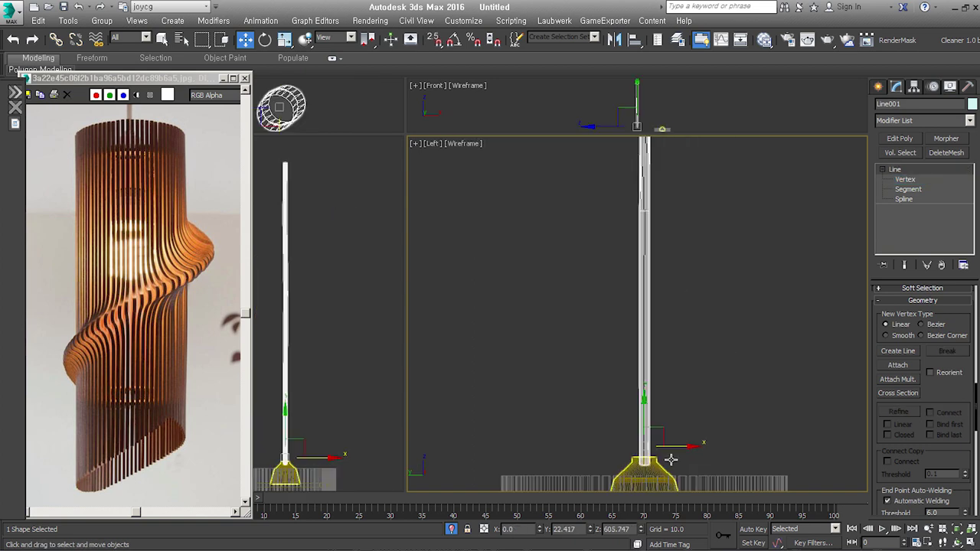
key("alt+a")
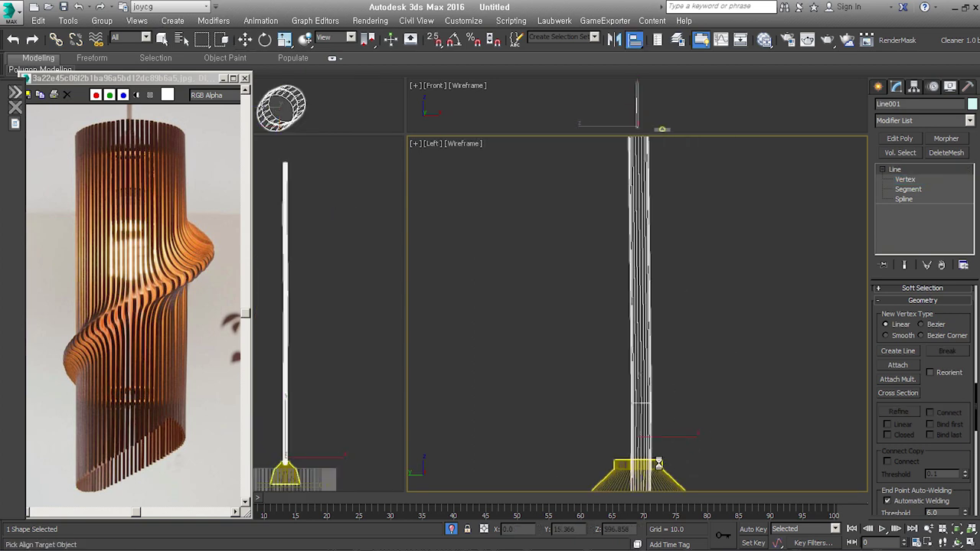
left_click(657, 469)
left_click(524, 200)
left_click(478, 199)
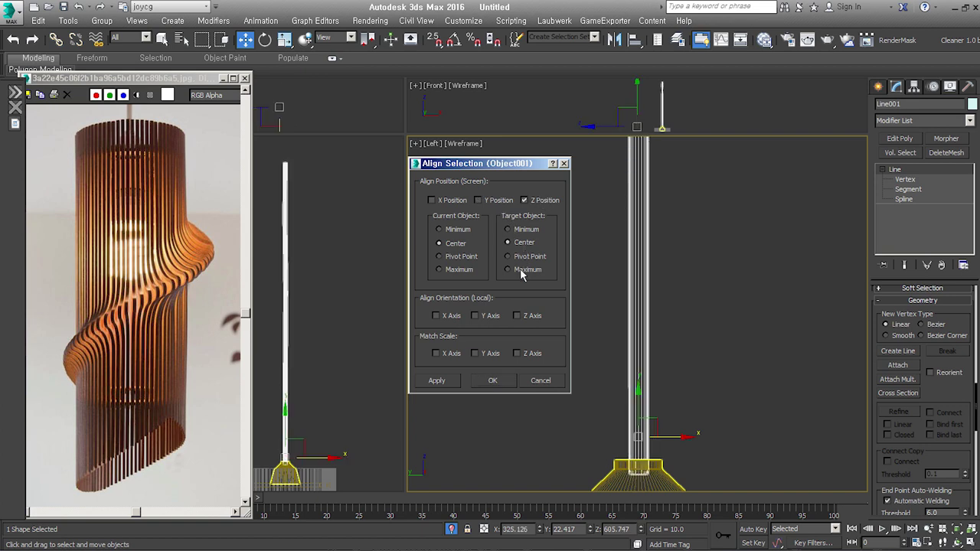
left_click(492, 380)
scroll(732, 272, "up", 3)
middle_click_drag(732, 271, 674, 434, "alt")
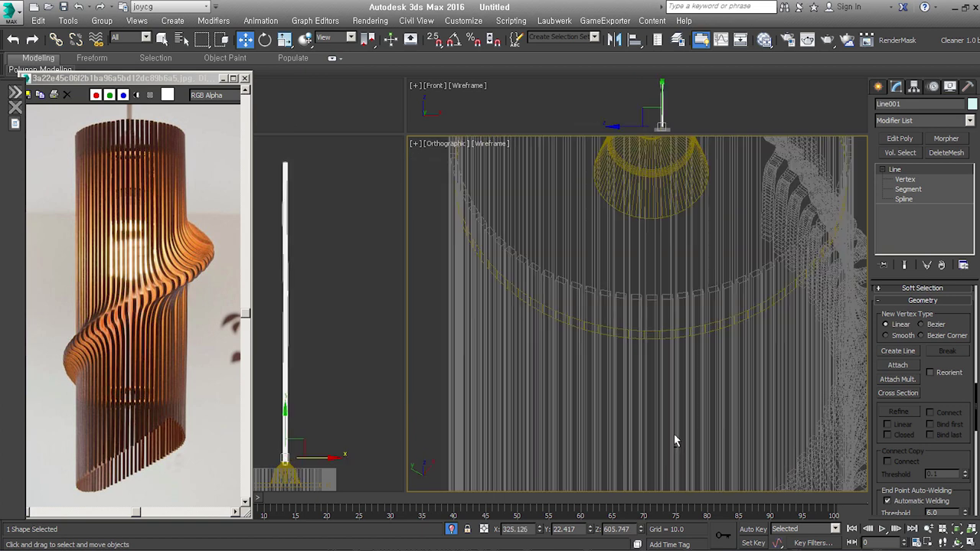
scroll(670, 373, "down", 4)
left_click(691, 345)
Select all five lamp parts and group them as Group001
middle_click_drag(691, 345, 728, 450, "alt")
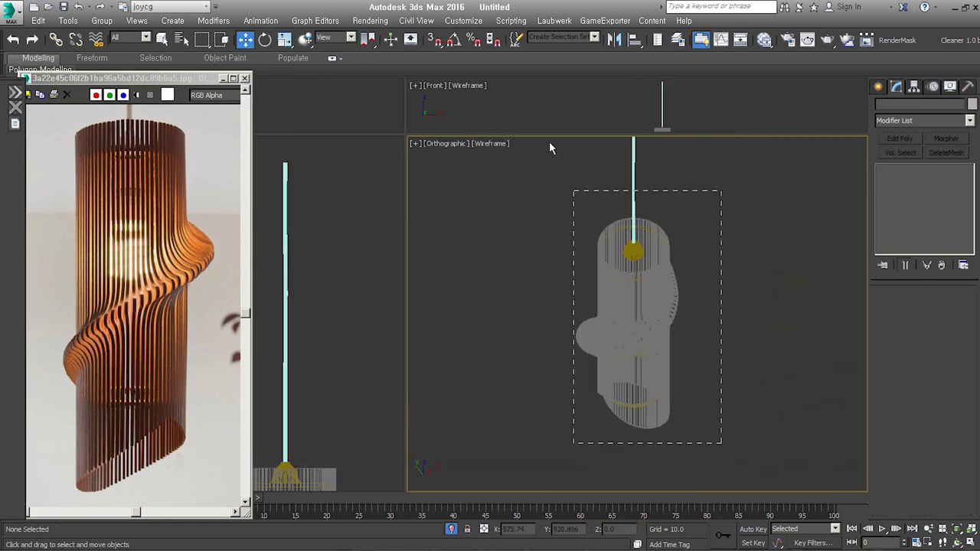
left_click_drag(581, 208, 604, 421)
middle_click_drag(605, 421, 704, 380, "alt")
key("ctrl+g")
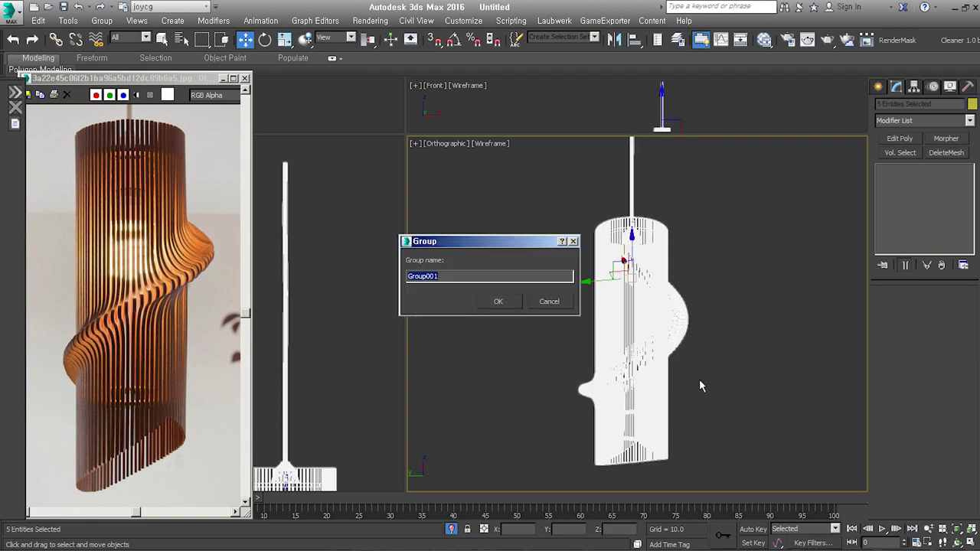
left_click(499, 301)
left_click(703, 379)
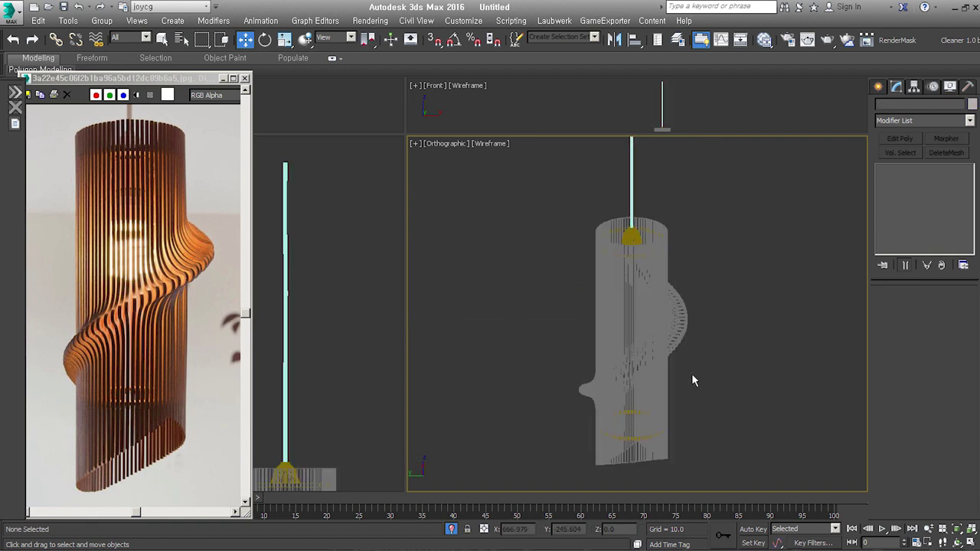
key("F3")
Give the lamp group a new object colour
middle_click_drag(696, 396, 704, 379, "alt")
left_click_drag(732, 324, 699, 400)
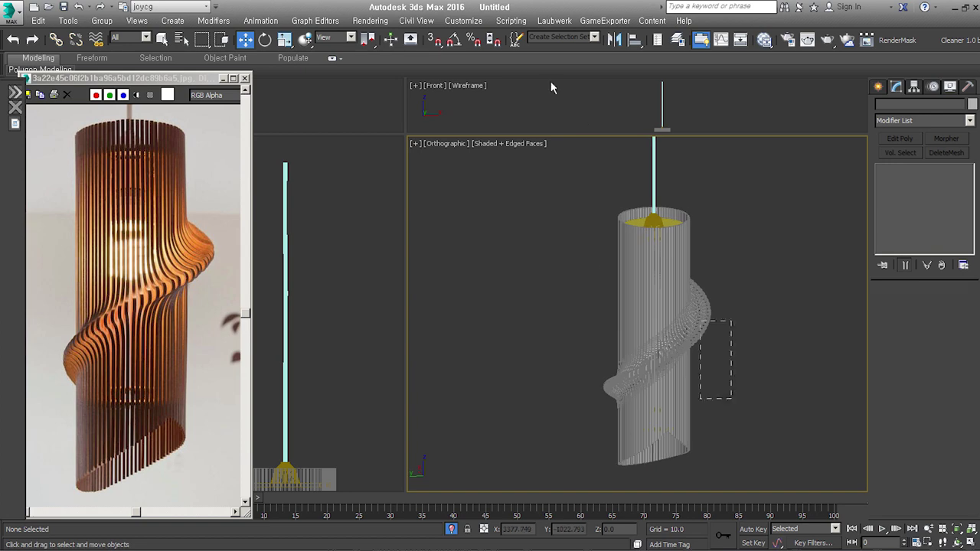
left_click(972, 104)
left_click(677, 352)
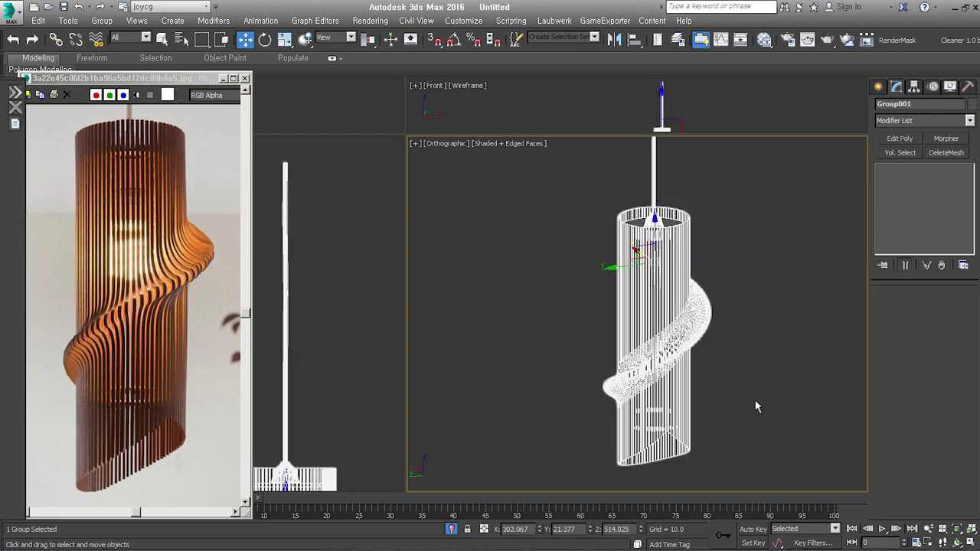
left_click(747, 405)
left_click(634, 426)
mouse_move(634, 426)
middle_mouse_down("alt")
mouse_move(746, 411)
mouse_move(545, 413)
mouse_move(731, 416)
middle_mouse_up("alt")
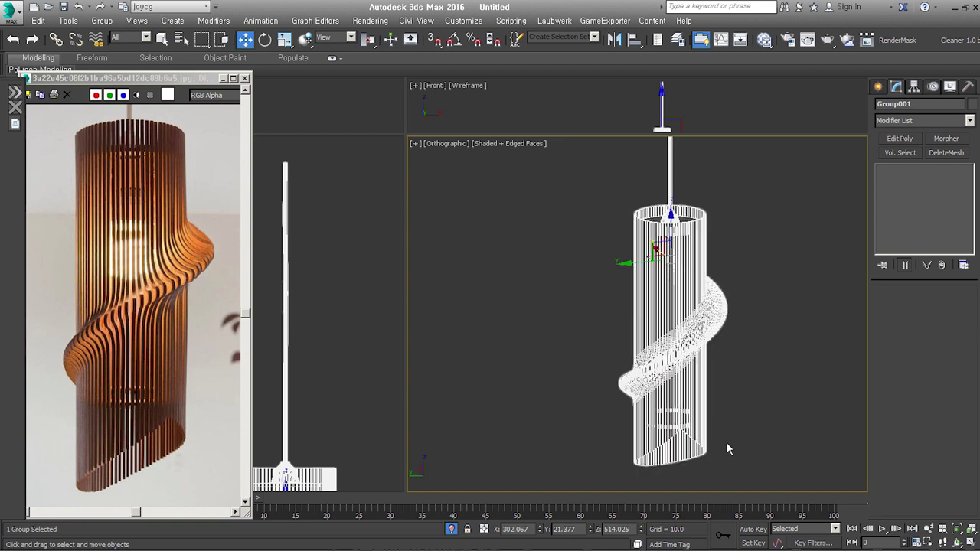
Switch to Perspective view, zoom extents all, and zoom out to frame the whole lamp
key("p")
key("ctrl+shift+z")
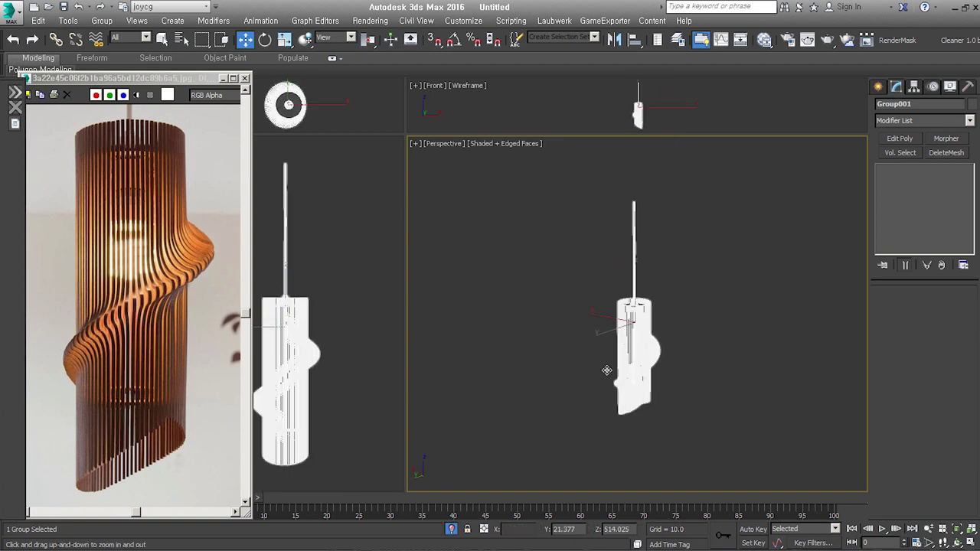
scroll(605, 372, "up", 3)
key("F4")
key("alt+z")
left_click_drag(742, 461, 737, 434)
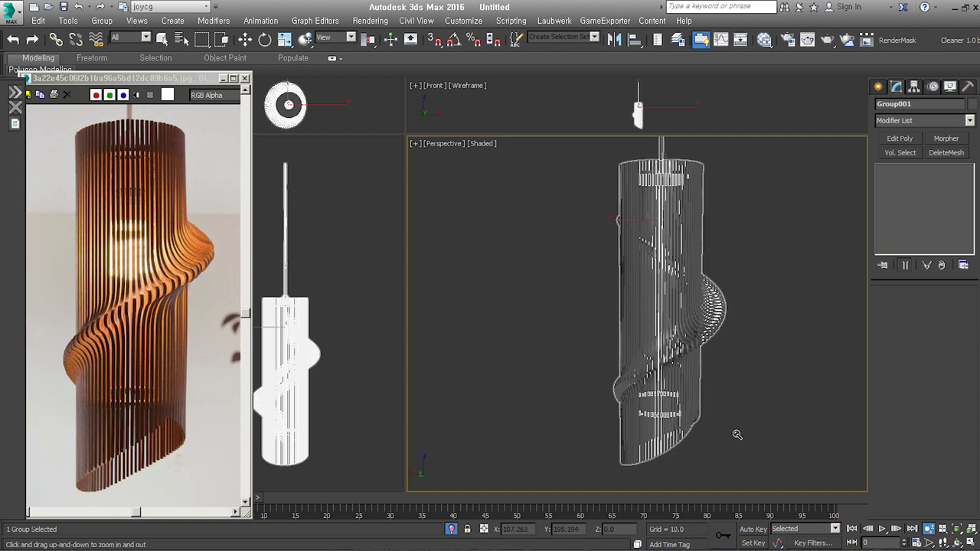